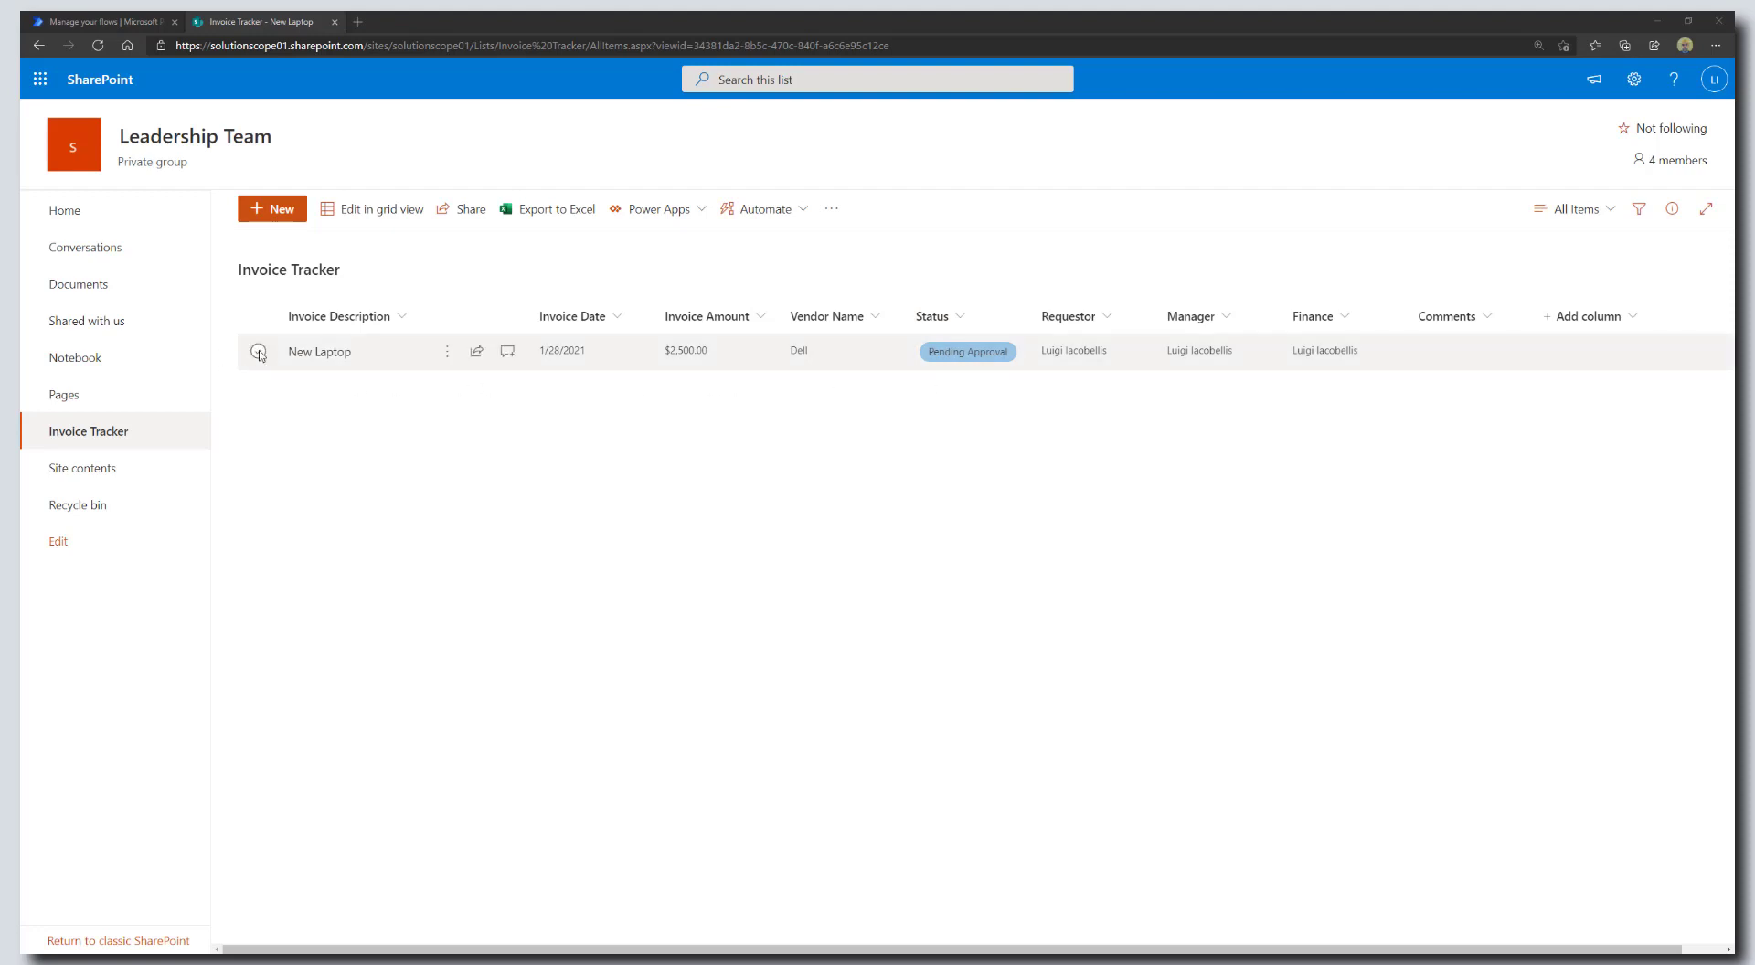
Open the New Laptop invoice for editing and examine the choices available for its Status
{"action": "left_click", "coordinate": [258, 353]}
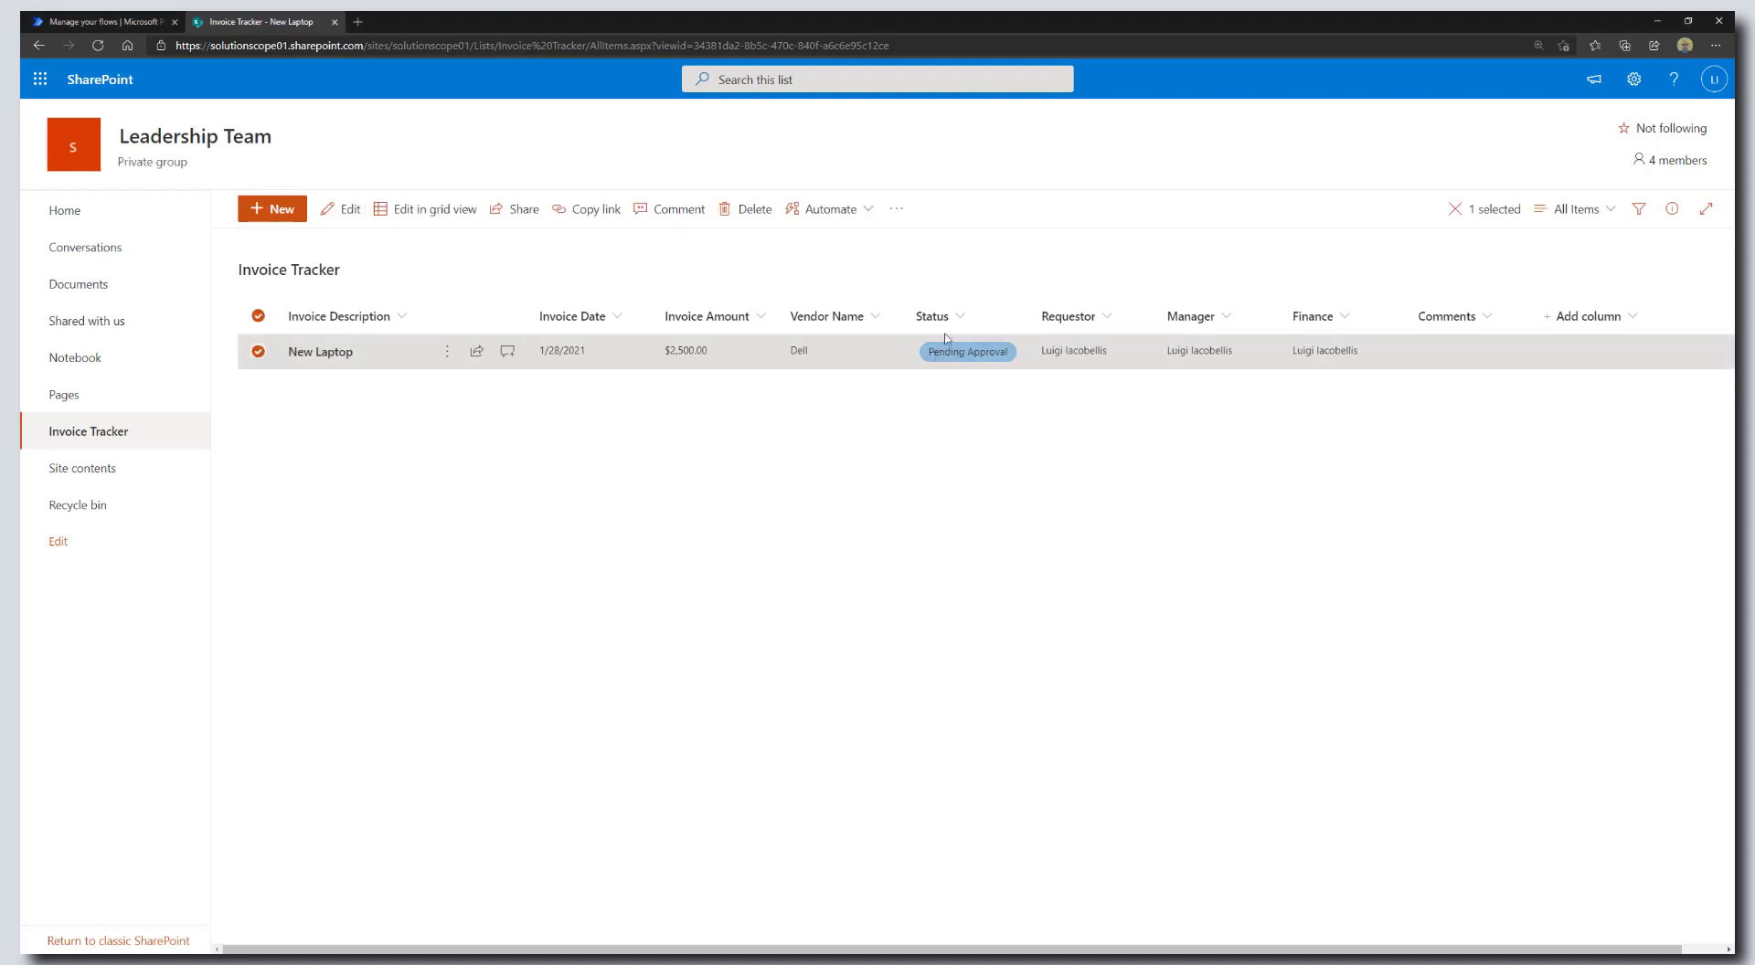
{"action": "left_click", "coordinate": [347, 216]}
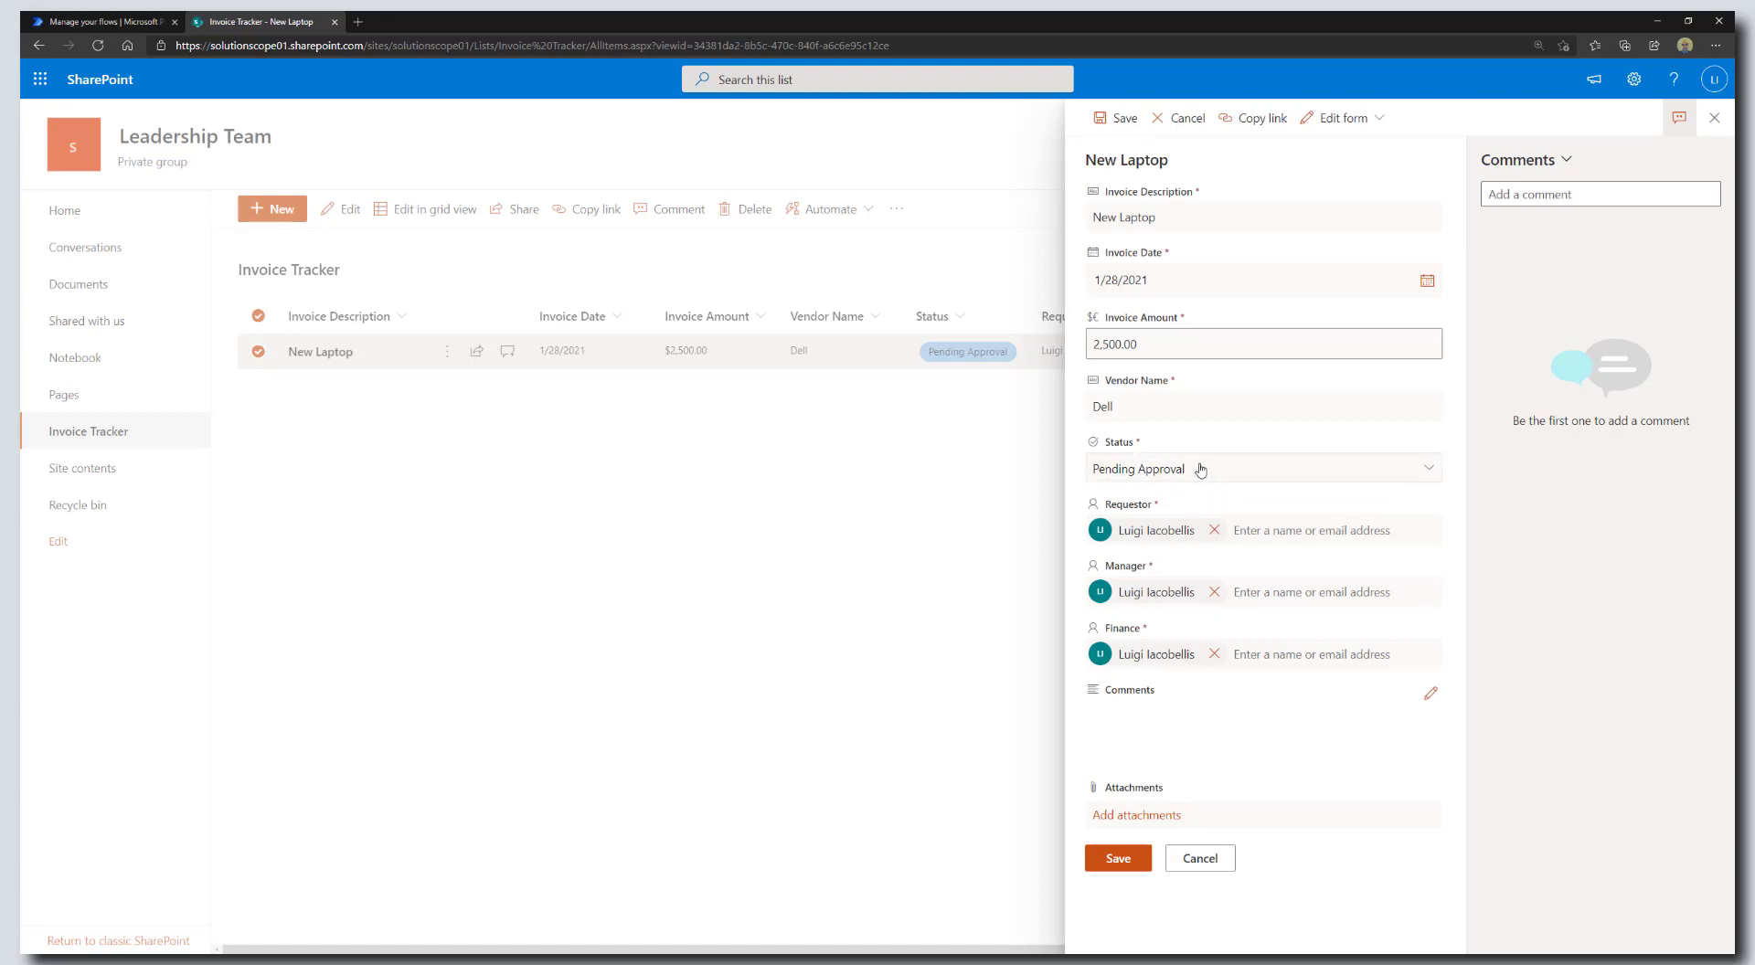
{"action": "left_click", "coordinate": [1432, 471]}
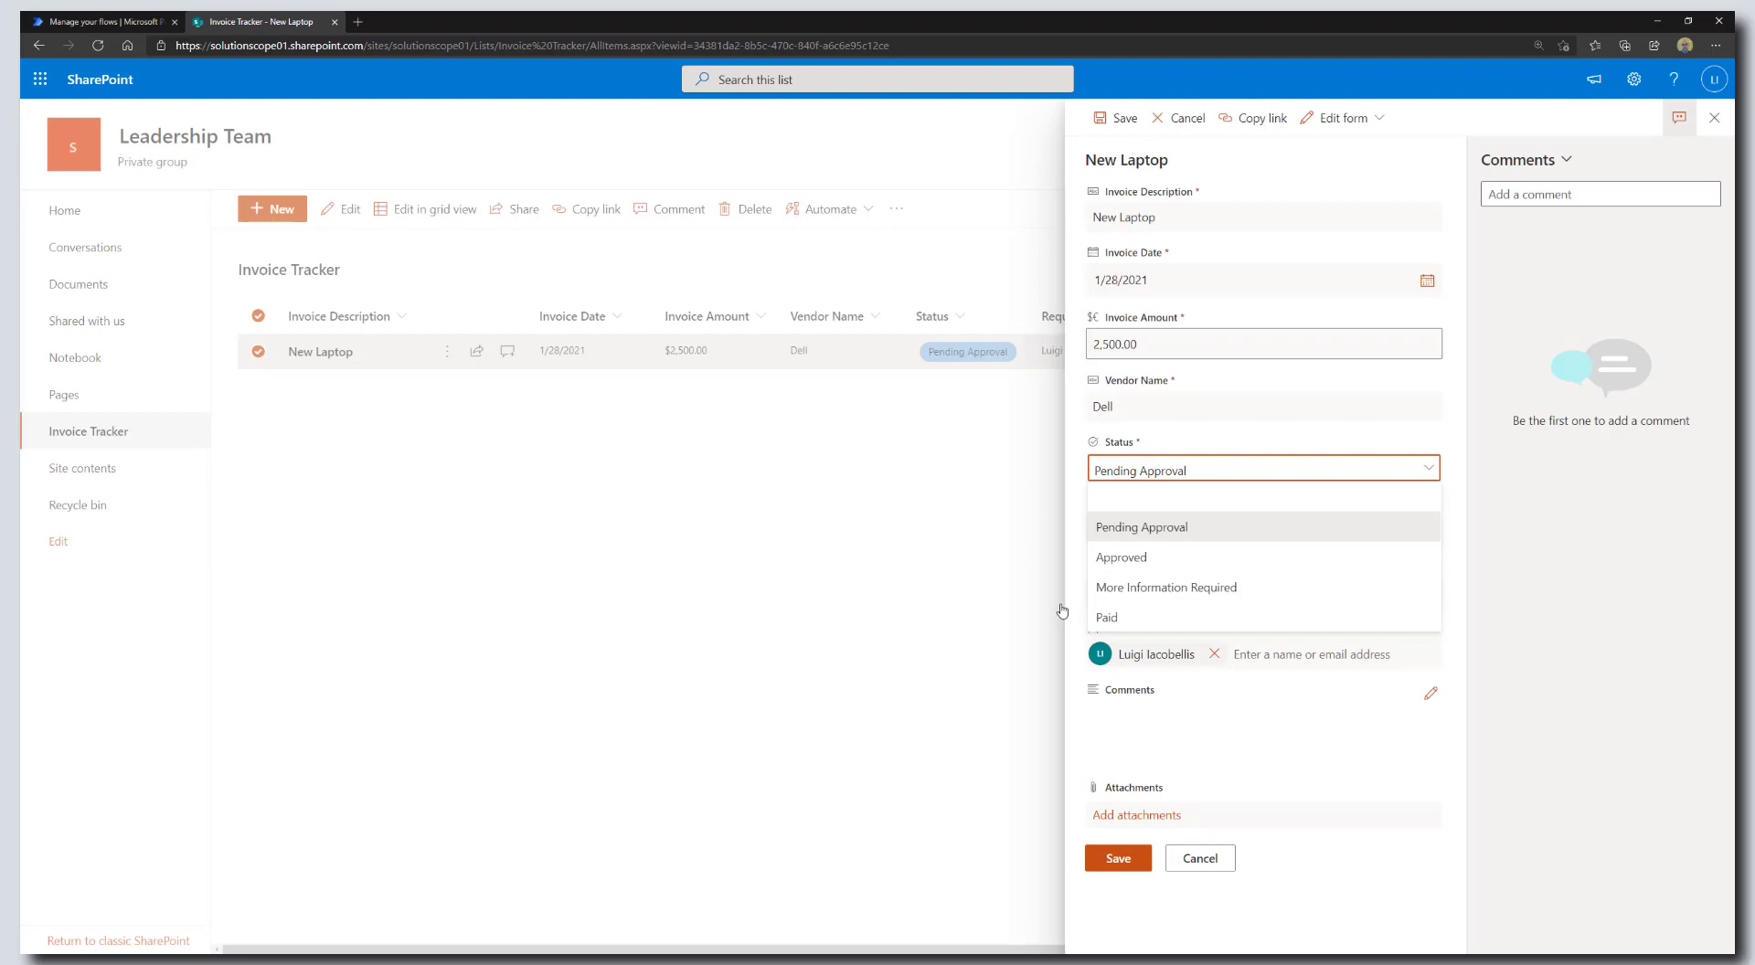
Switch to Power Automate and create an automated cloud flow named Invoice Workflow with SharePoint's "When an item is created or modified" trigger
{"action": "left_click", "coordinate": [106, 19]}
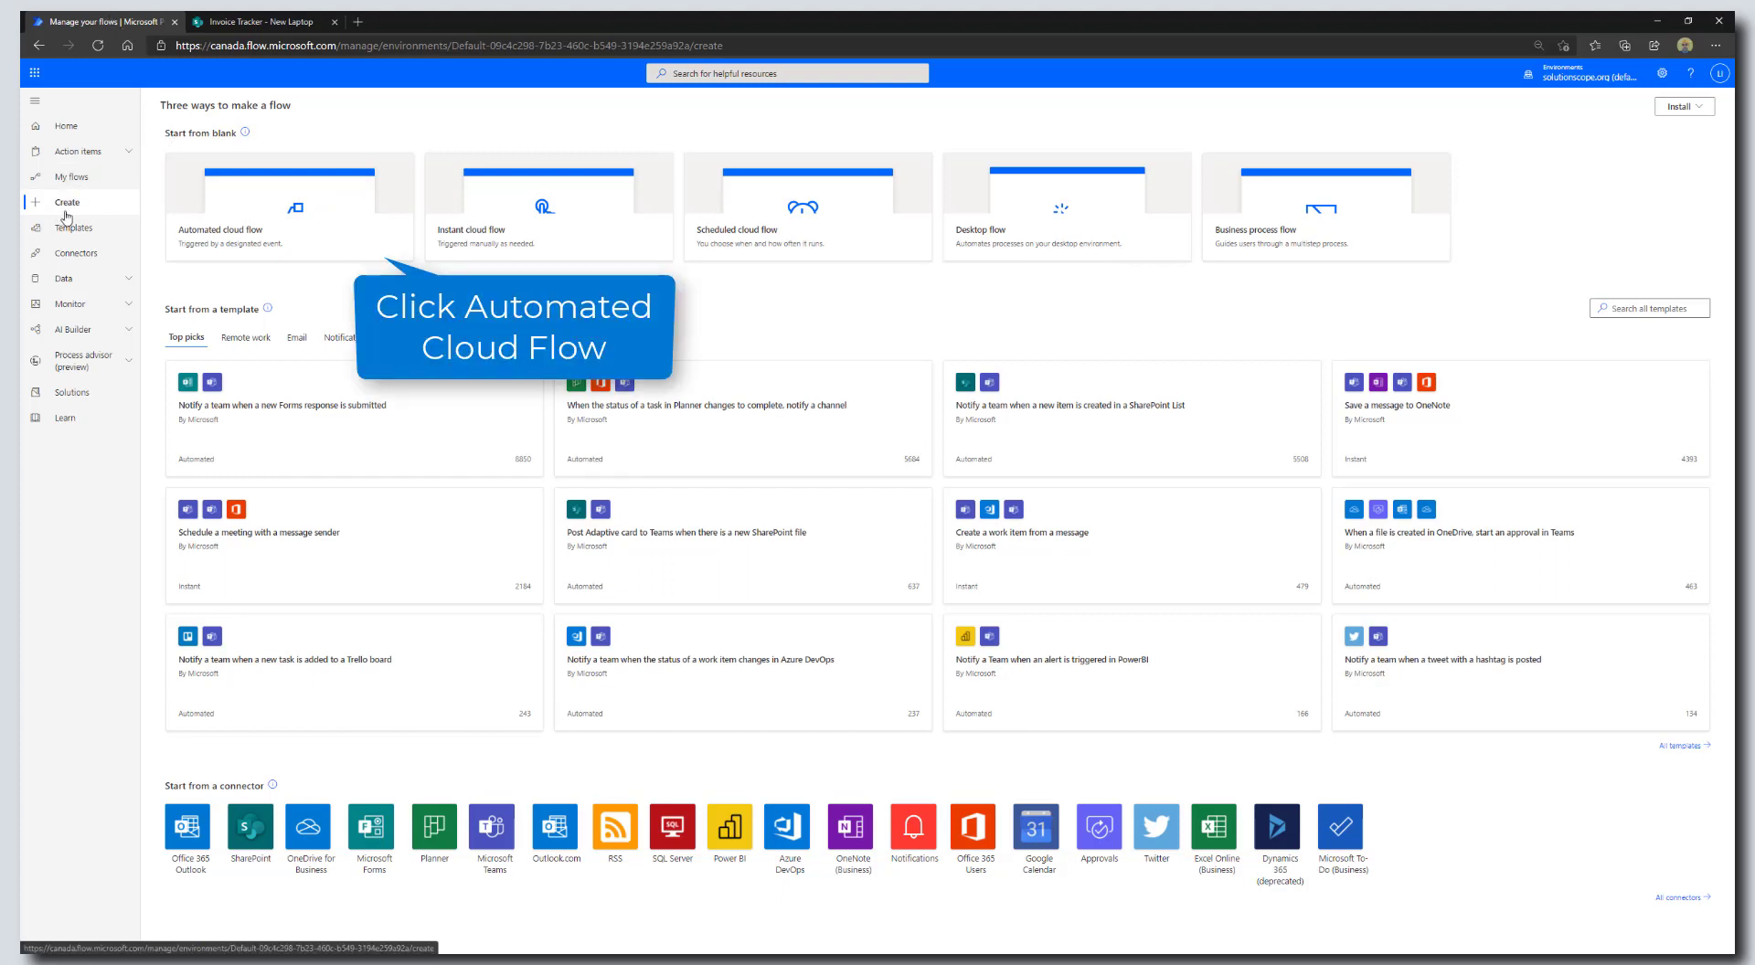
{"action": "left_click", "coordinate": [337, 240]}
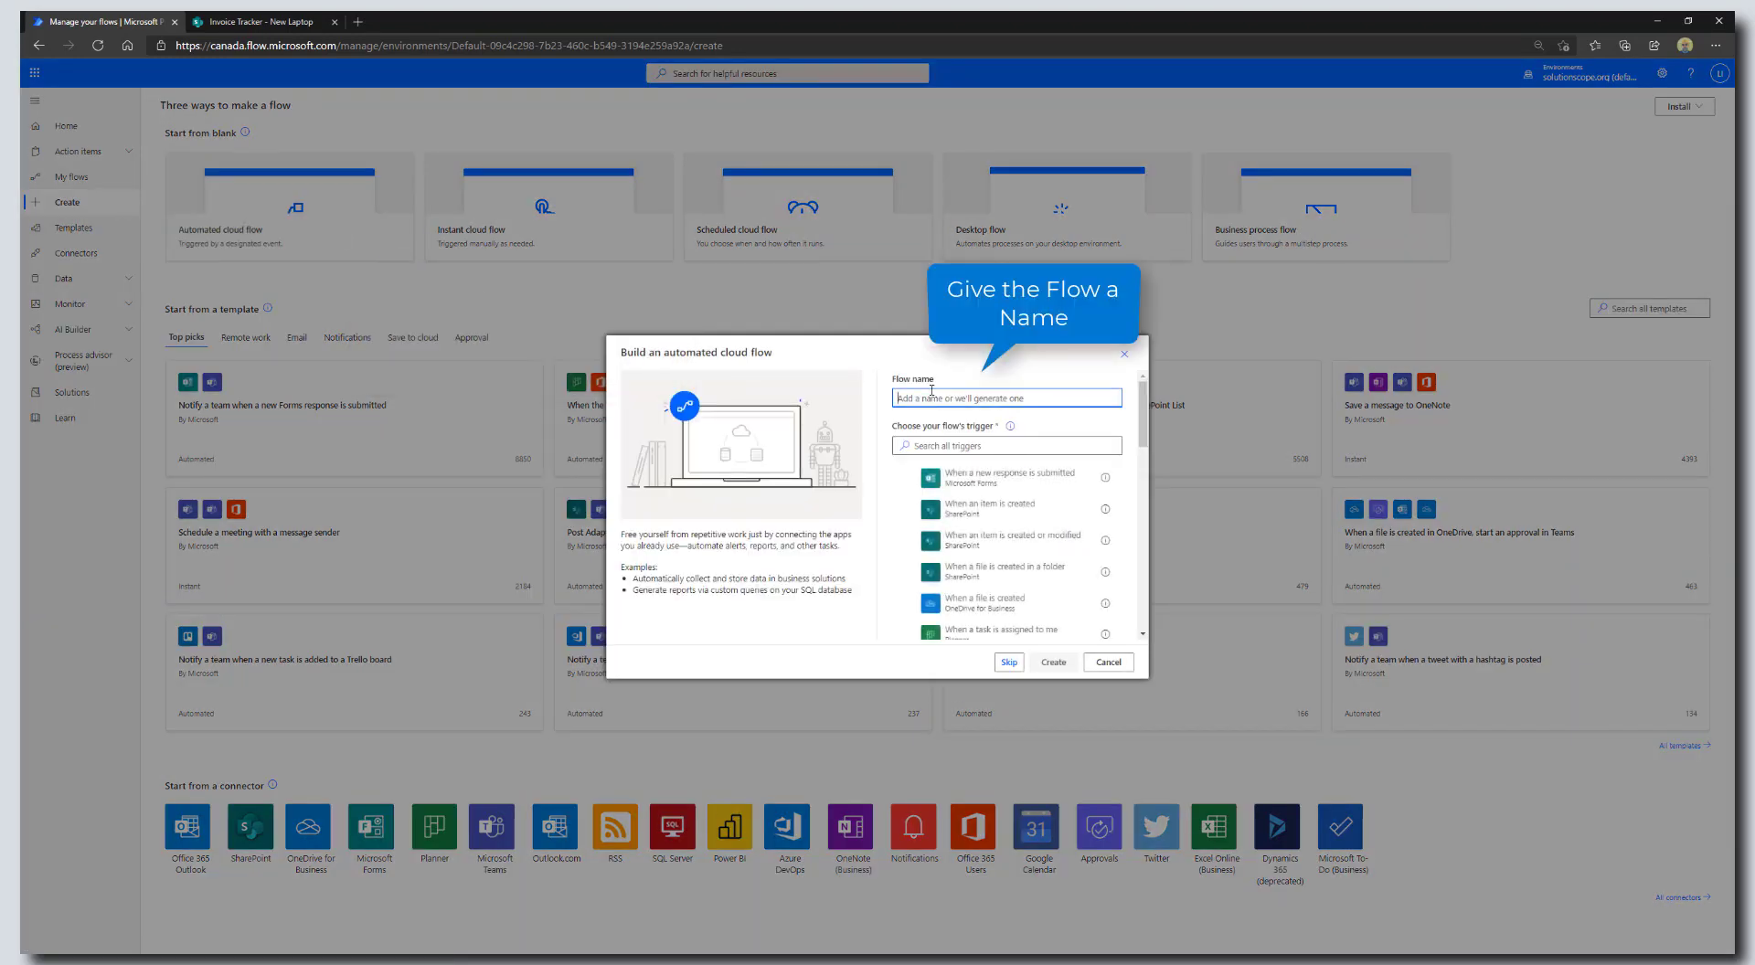
{"action": "type", "text": "Invoice Workflow"}
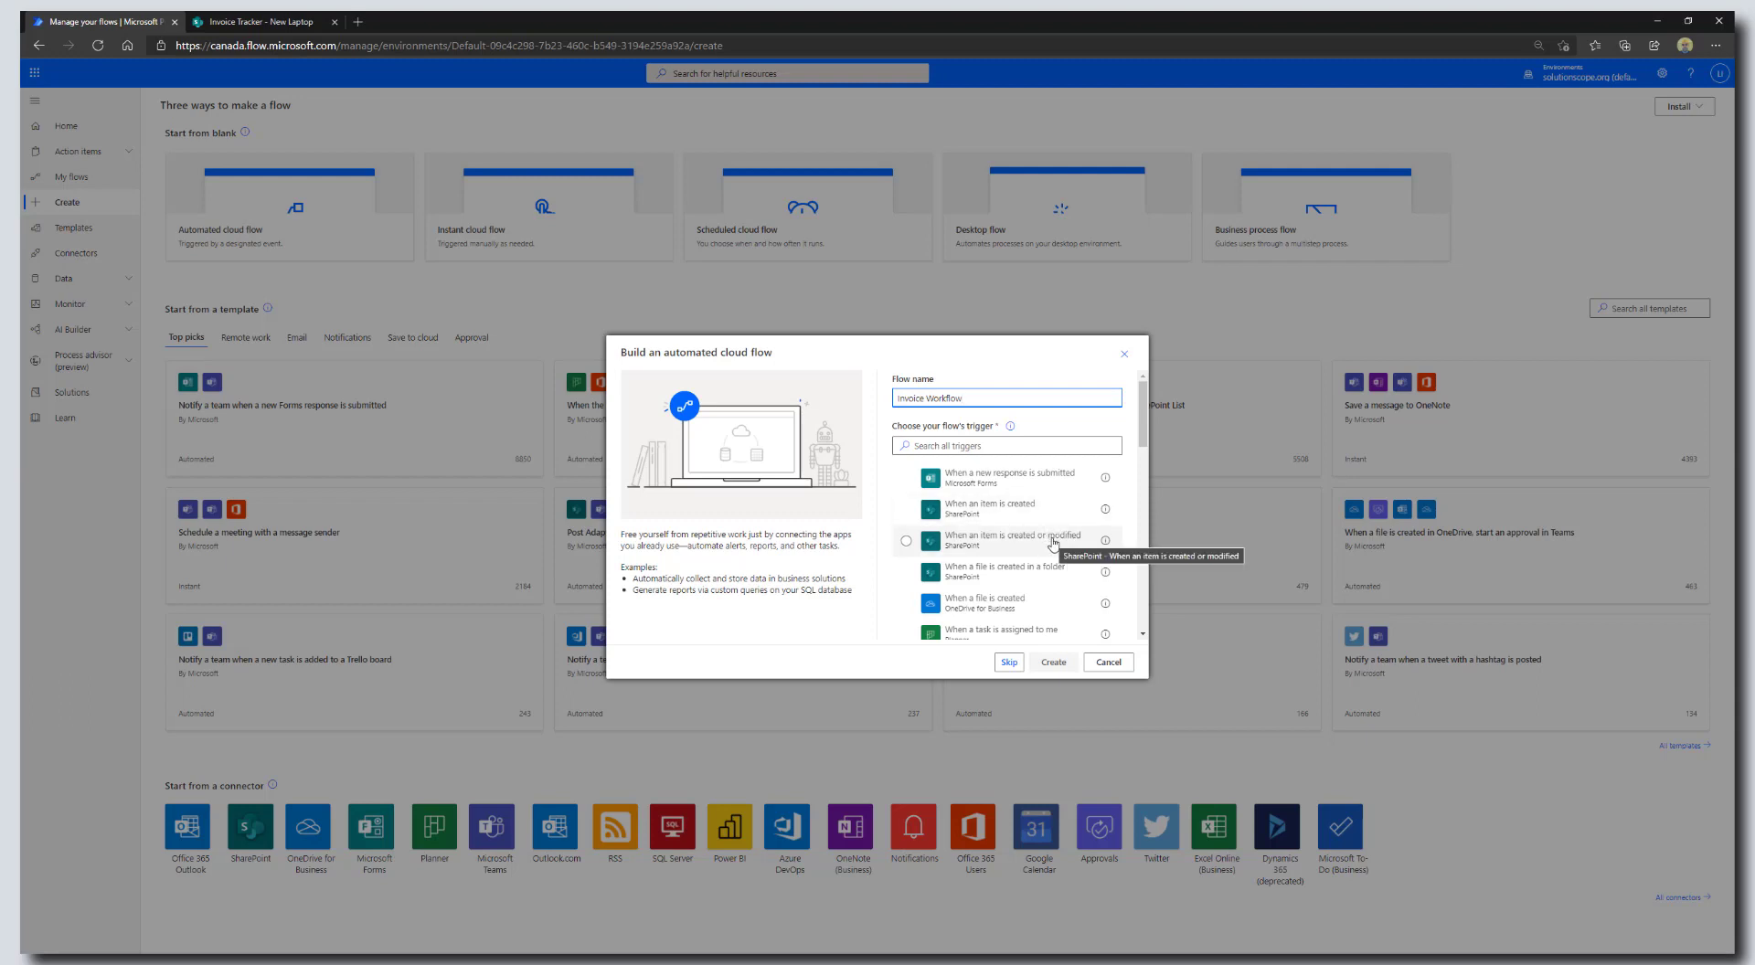
{"action": "left_click", "coordinate": [1051, 541]}
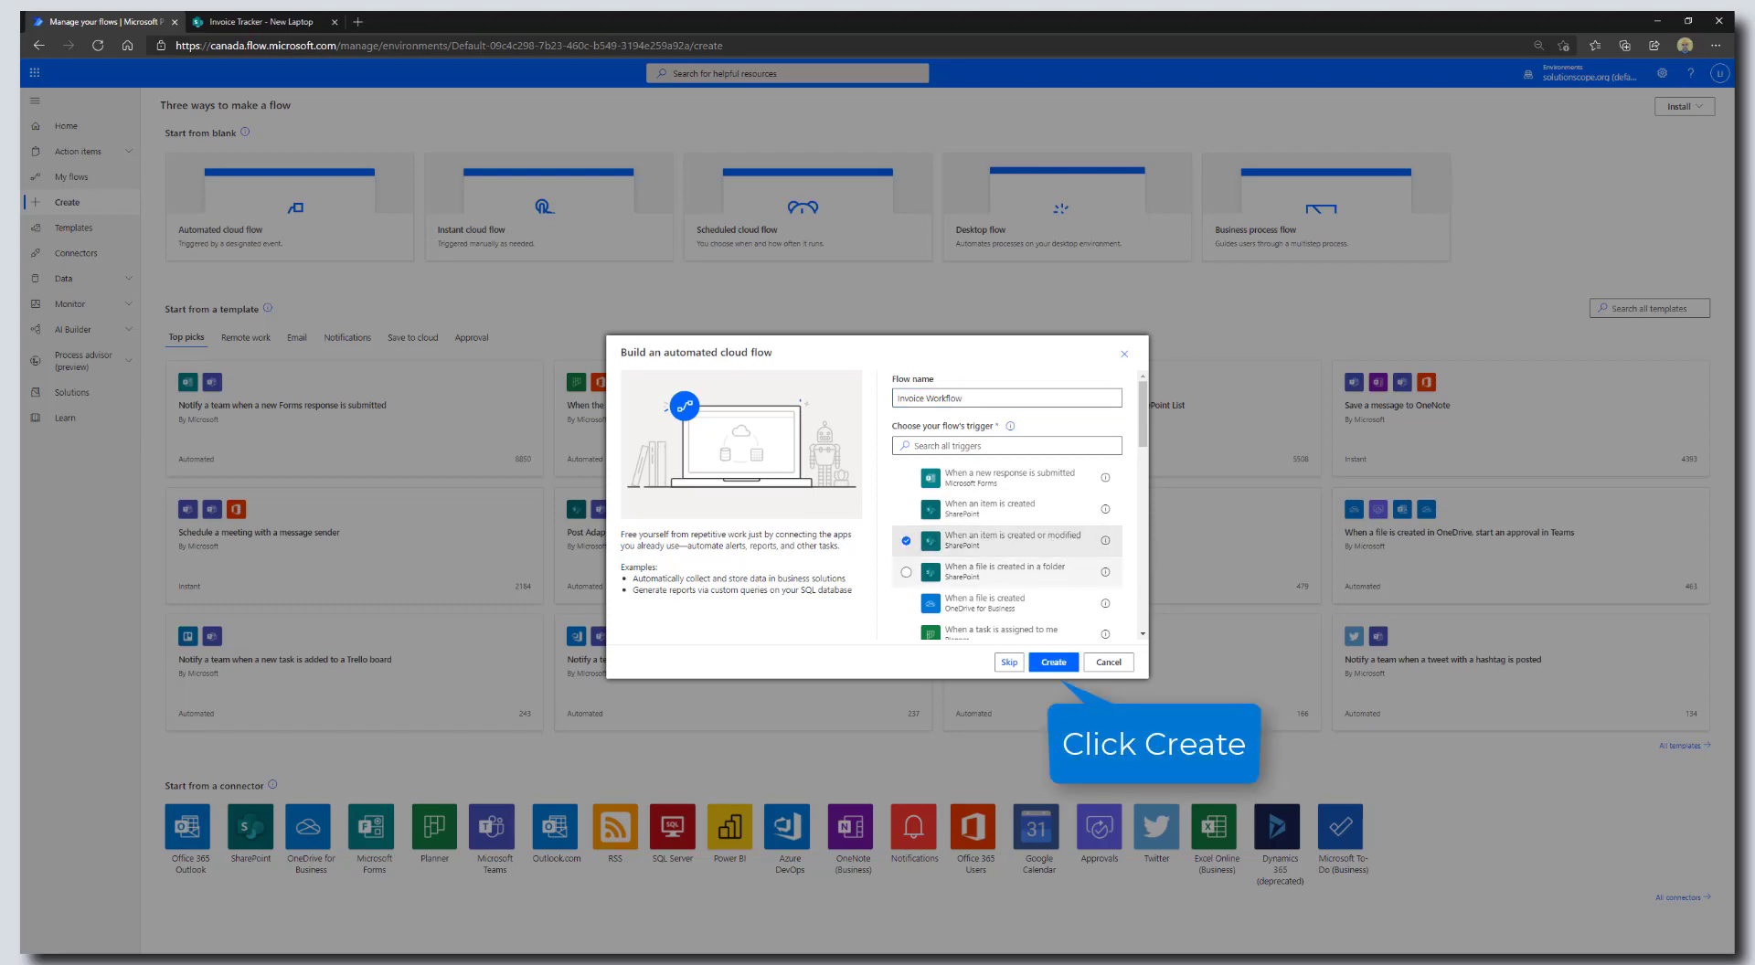
{"action": "left_click", "coordinate": [1055, 666]}
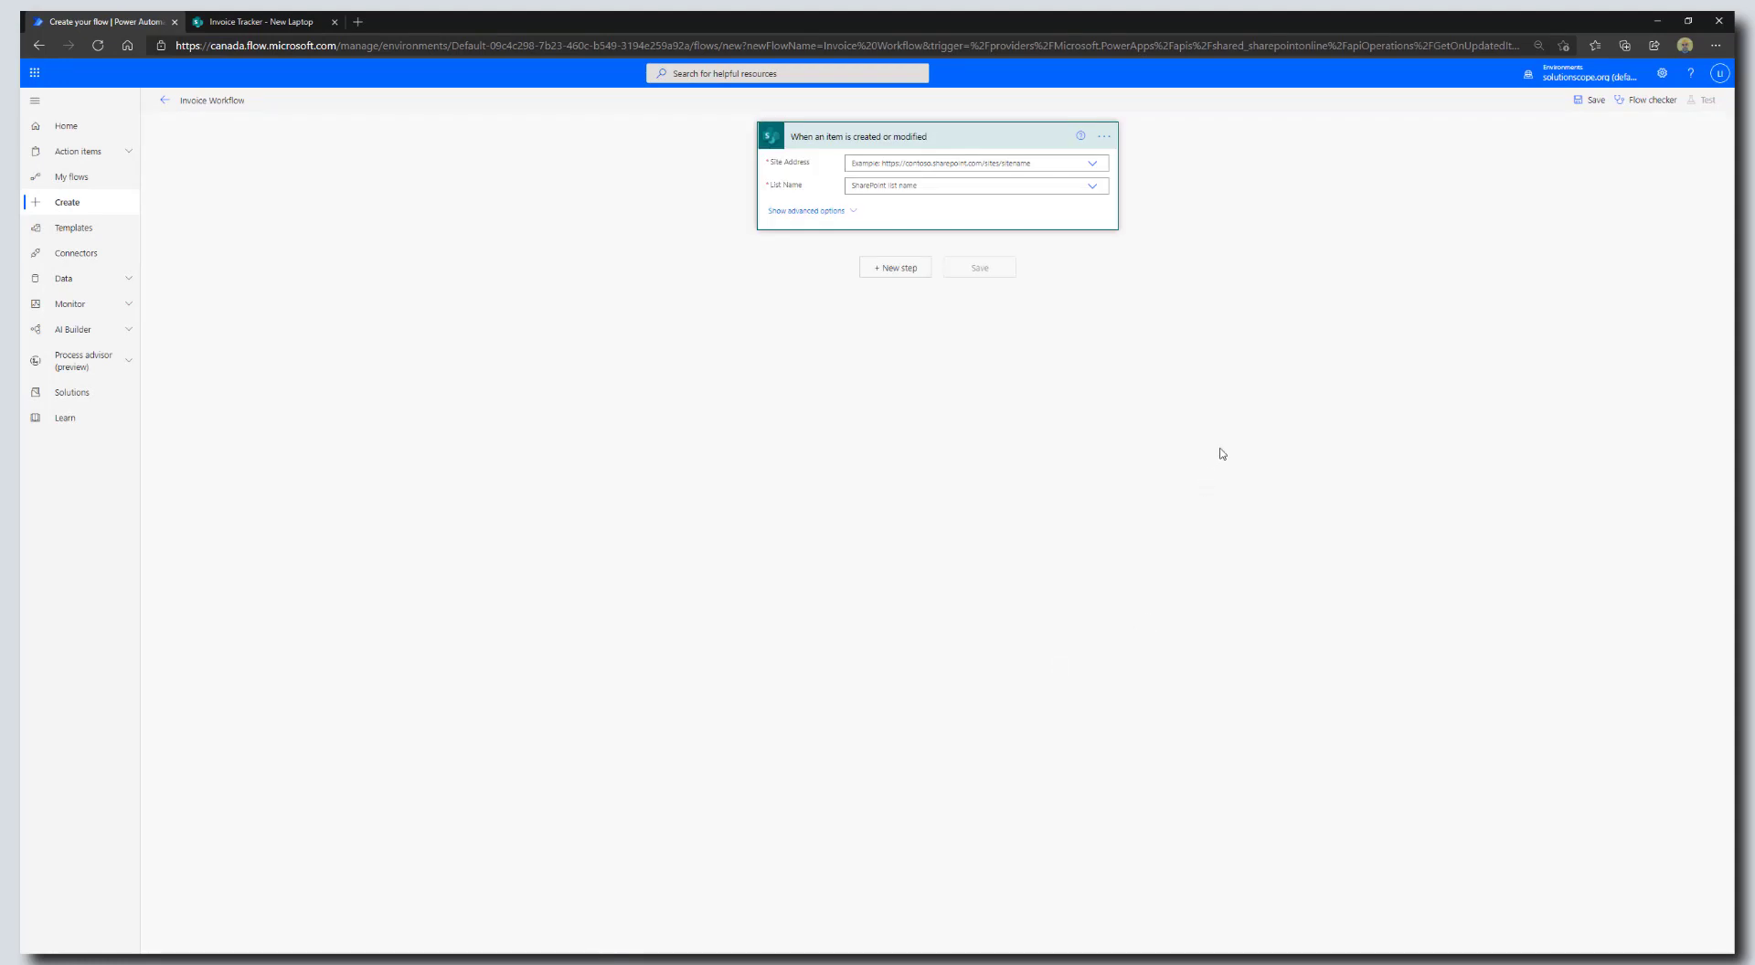
Point the trigger at the Leadership Team site and its Invoice Tracker list
{"action": "left_click", "coordinate": [1096, 164]}
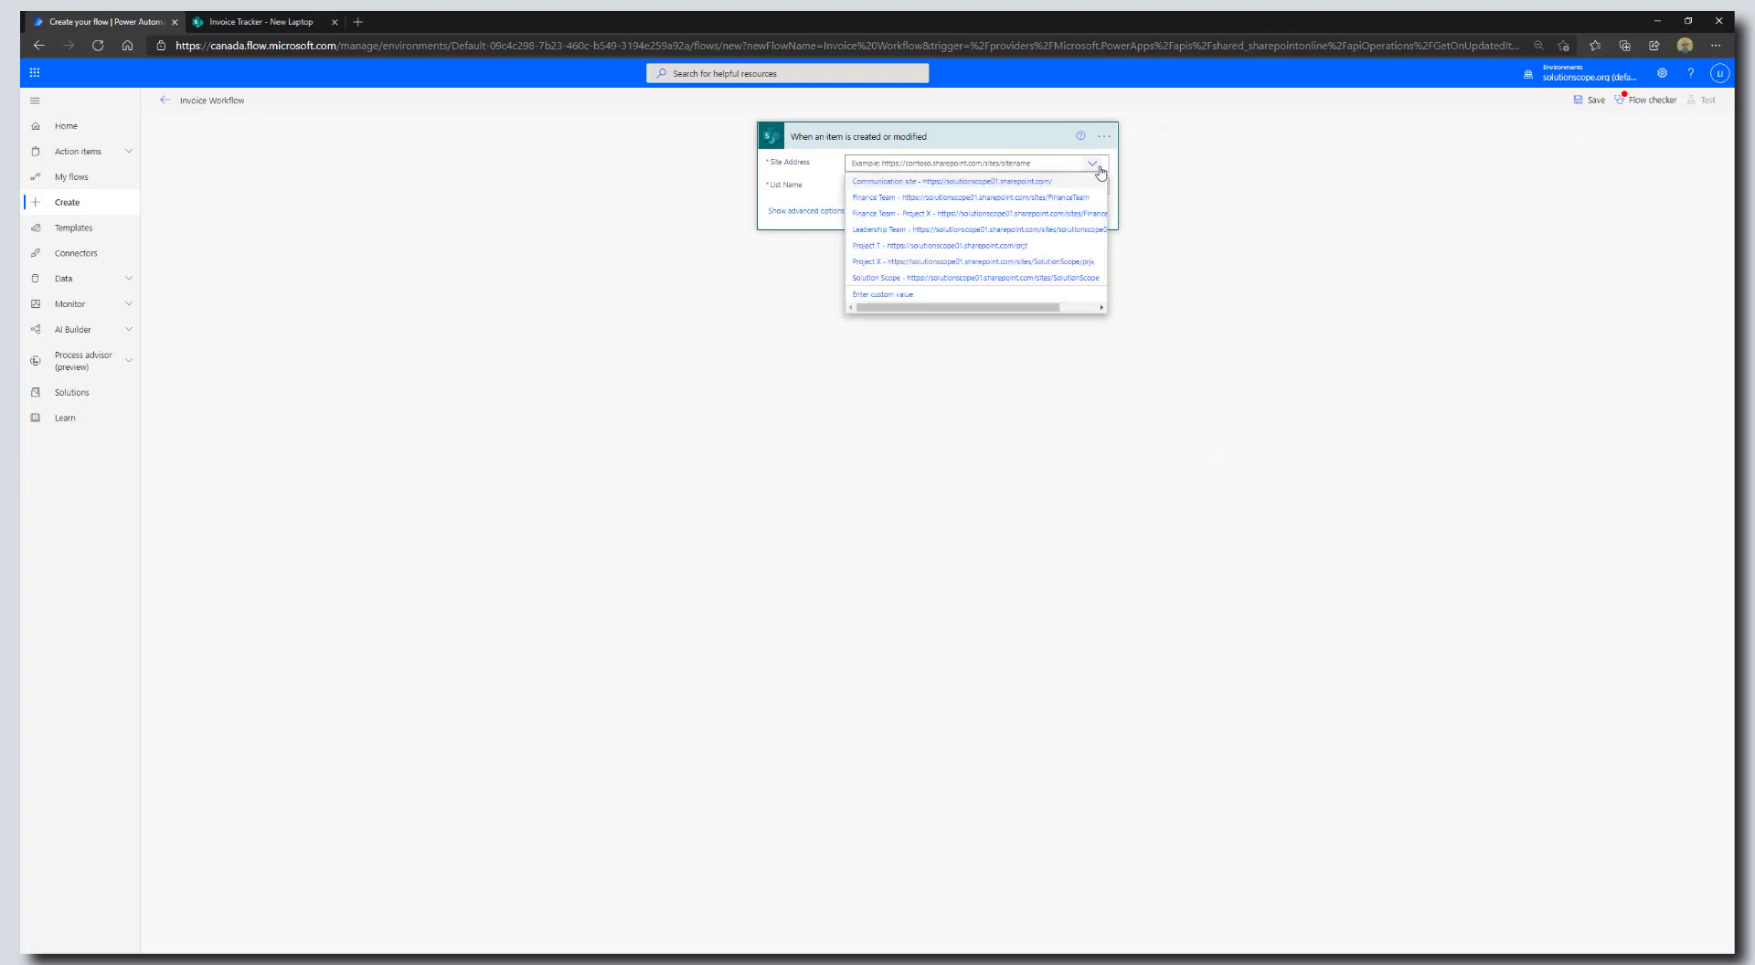
{"action": "left_click", "coordinate": [1026, 238]}
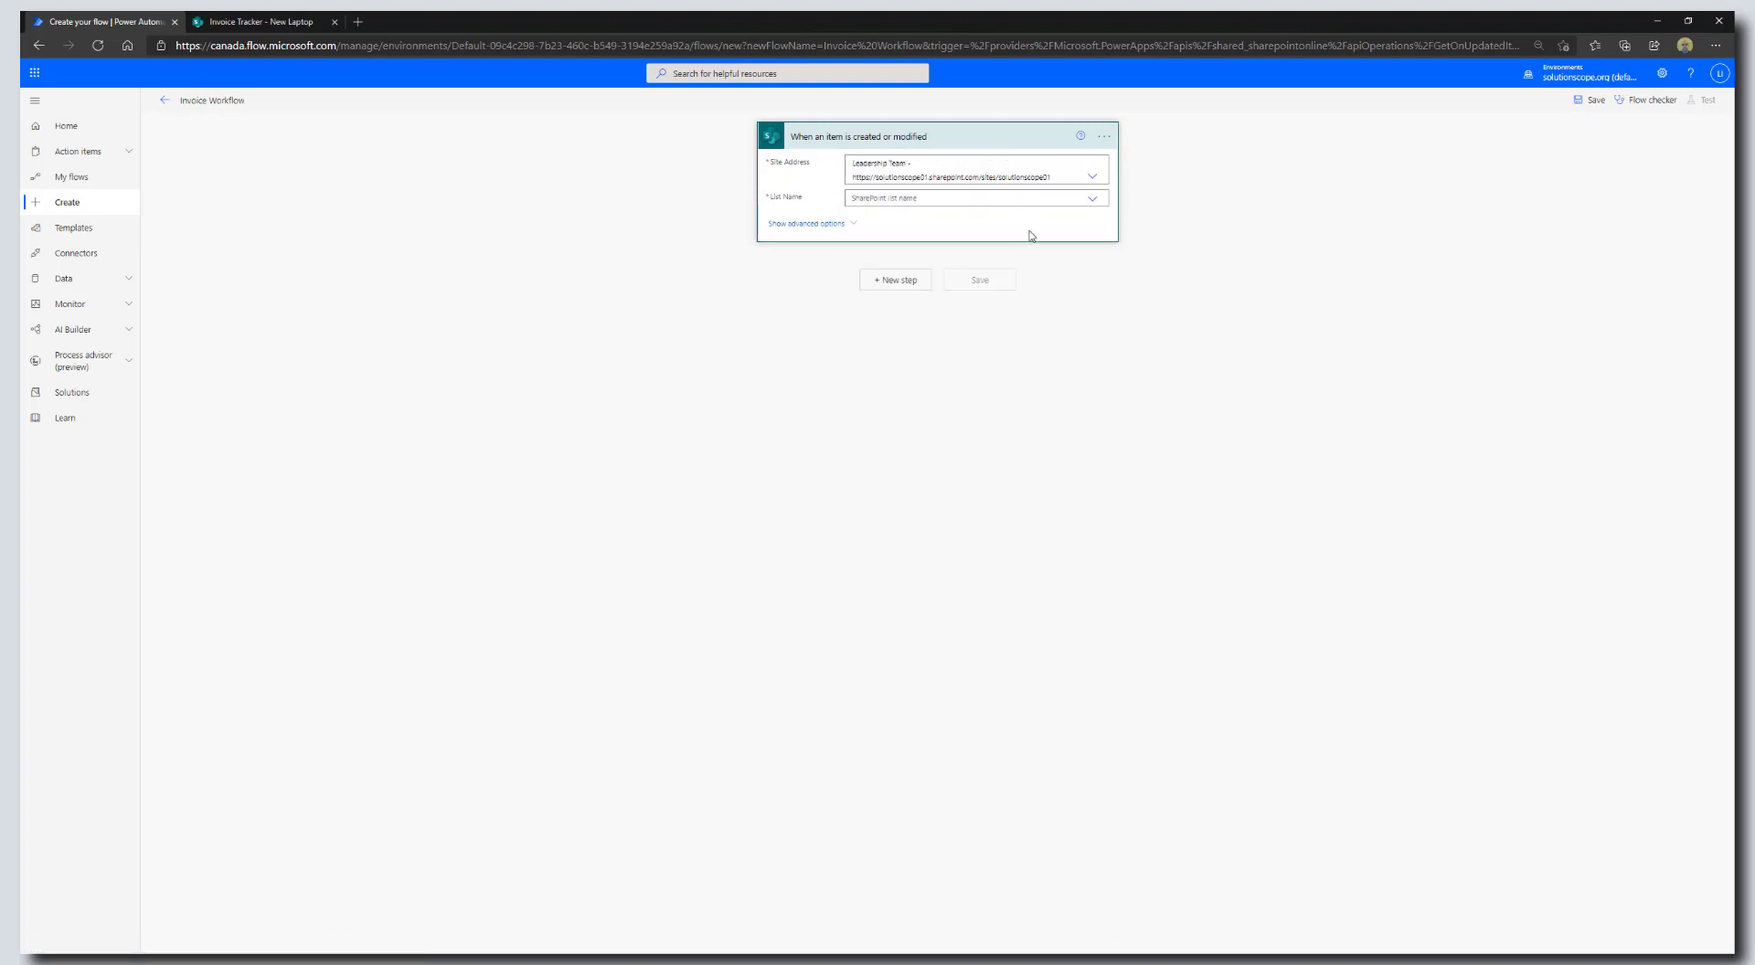
{"action": "left_click", "coordinate": [1097, 203]}
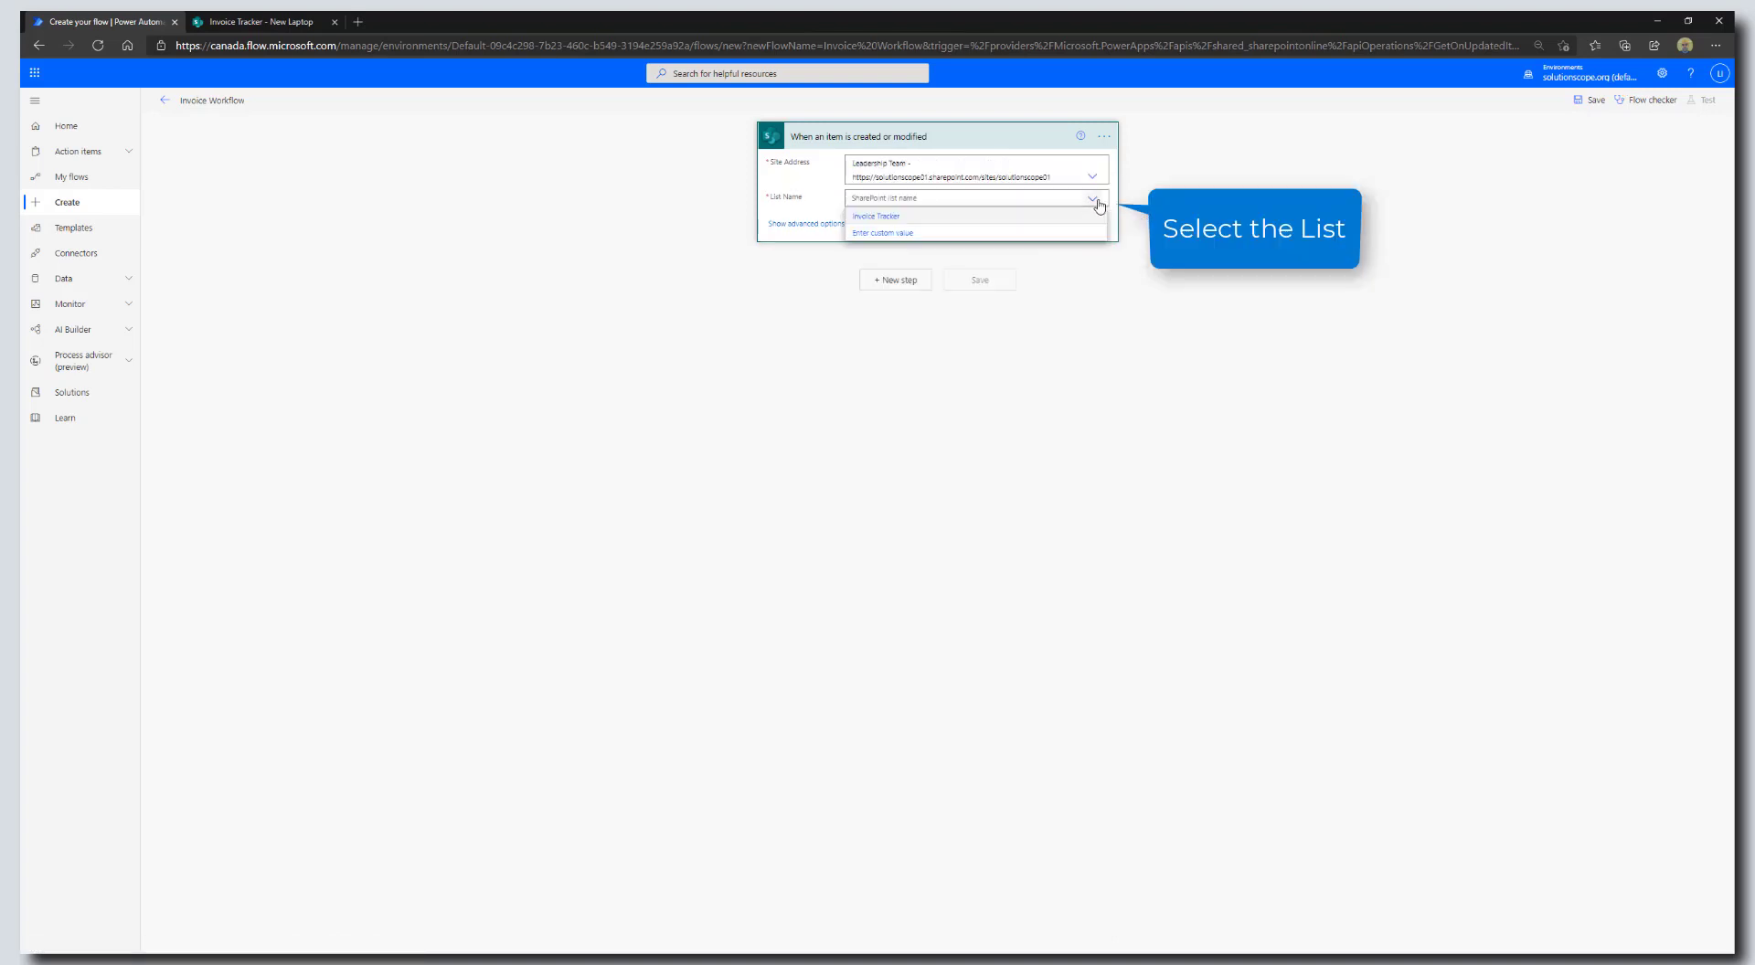
{"action": "left_click", "coordinate": [874, 217]}
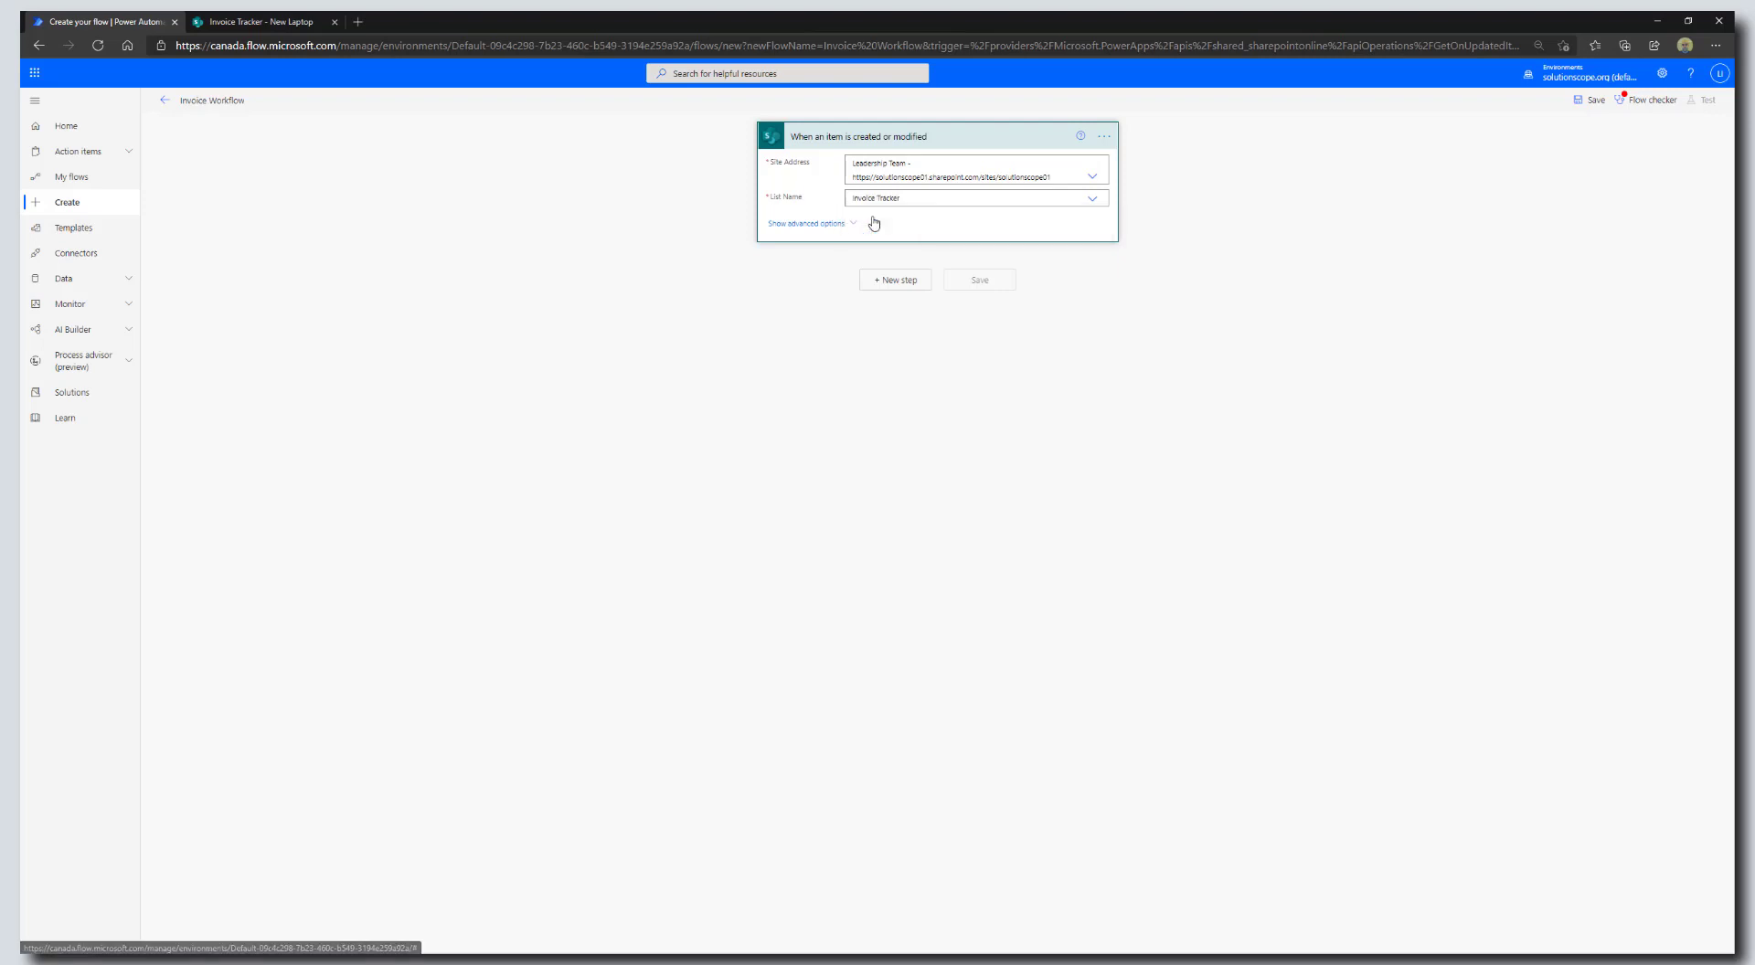
Add a Switch control after the trigger and have it evaluate the Status Value dynamic content
{"action": "left_click", "coordinate": [891, 293]}
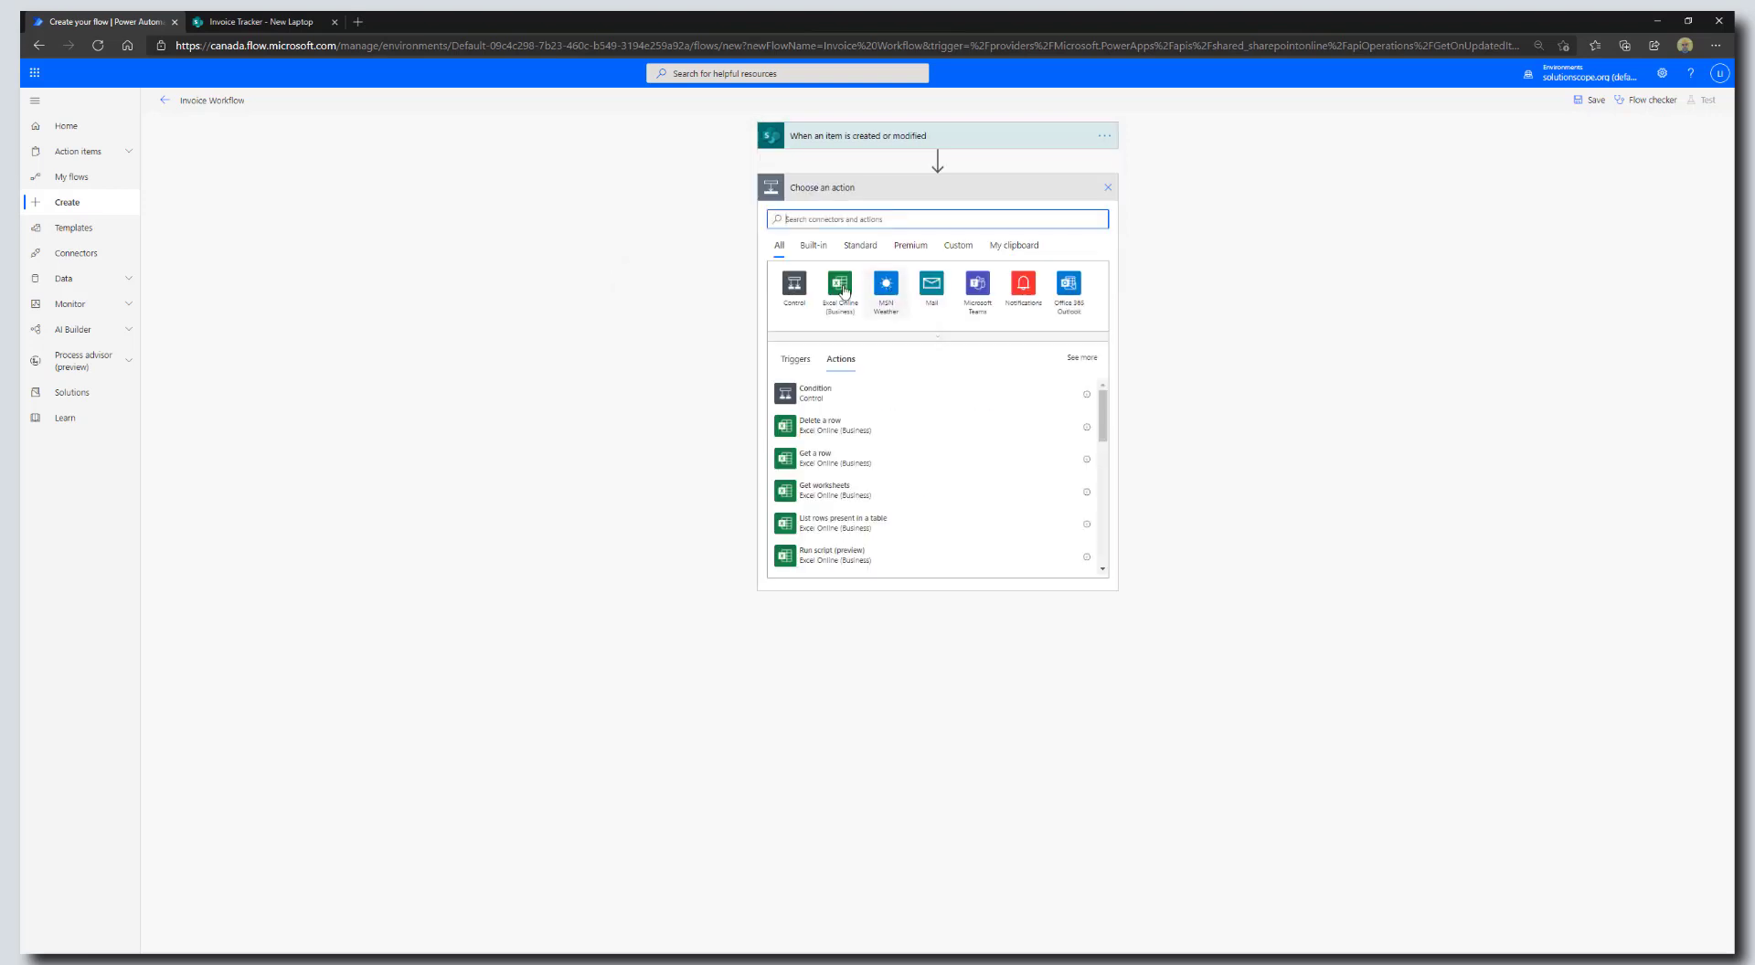
{"action": "left_click", "coordinate": [800, 299]}
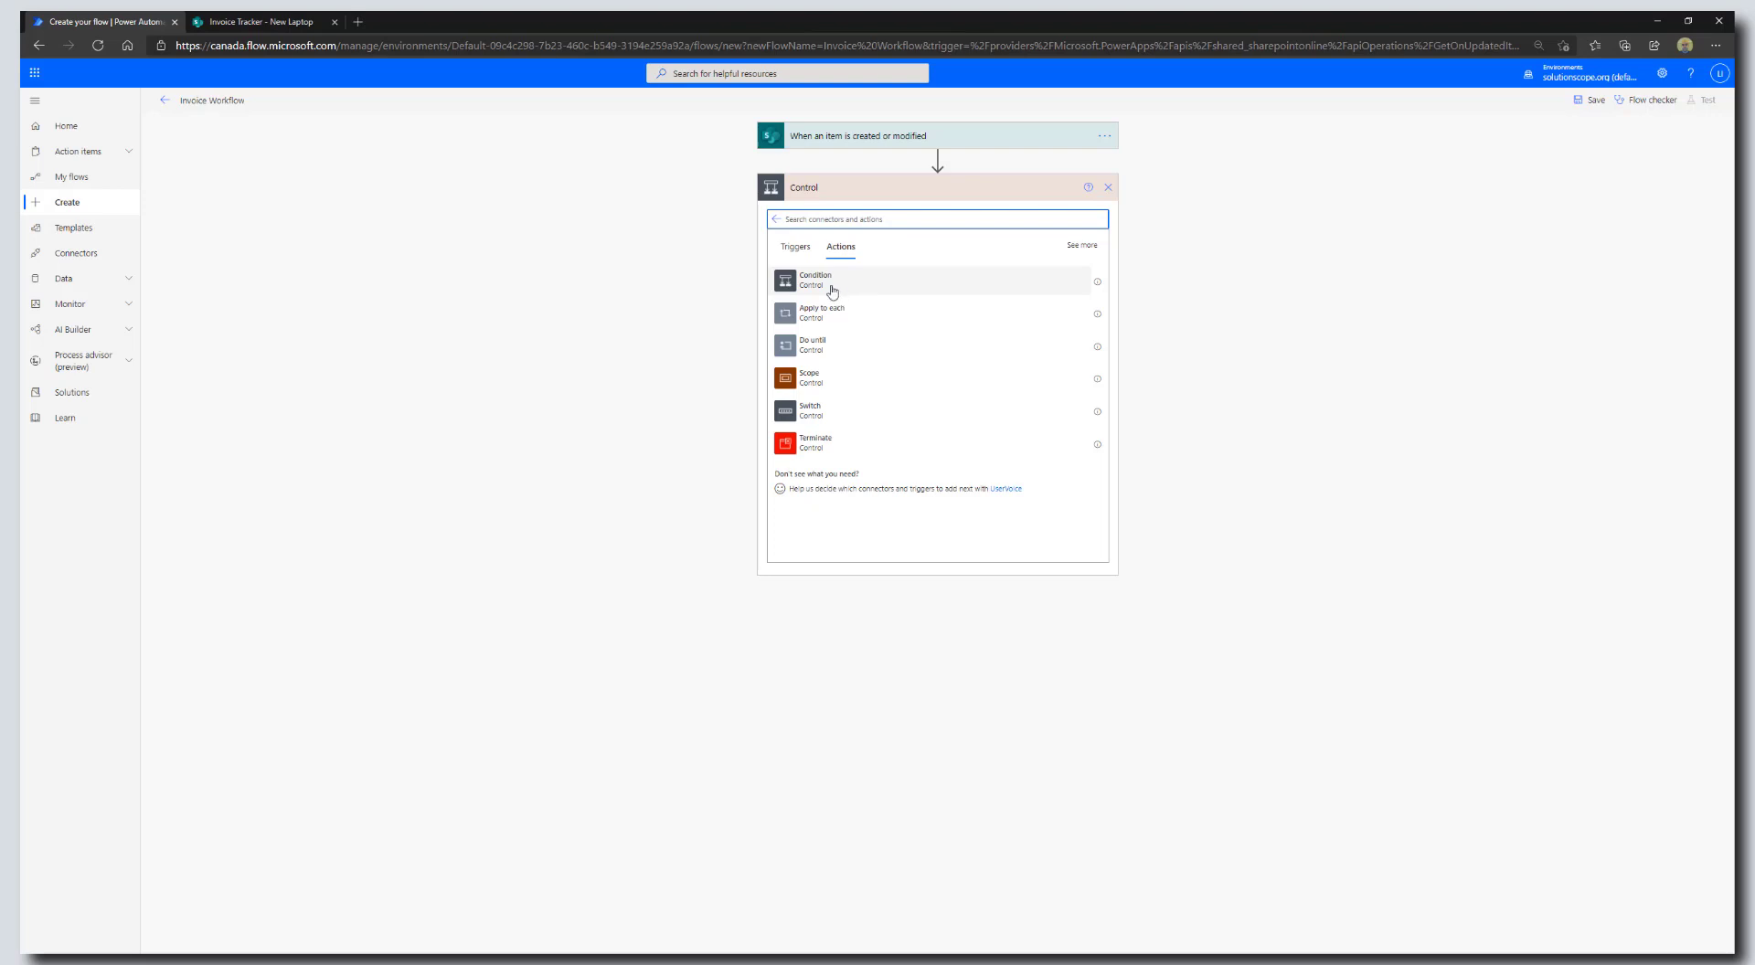
{"action": "left_click", "coordinate": [831, 415]}
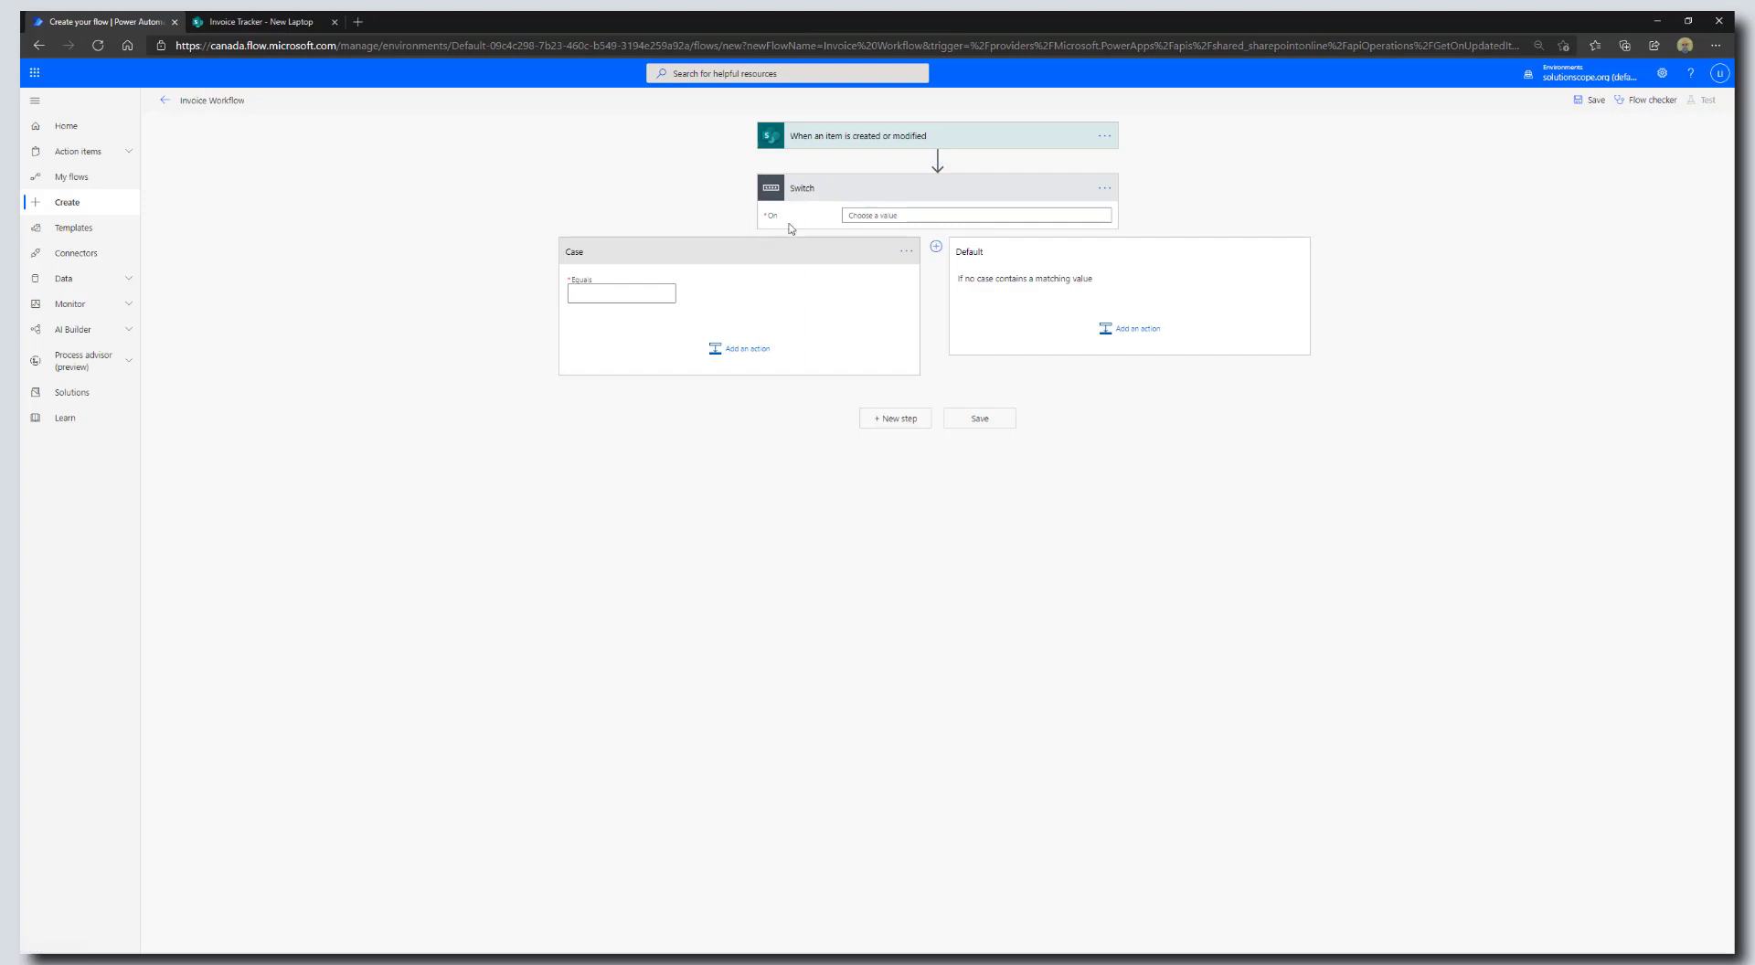
{"action": "left_click", "coordinate": [882, 216]}
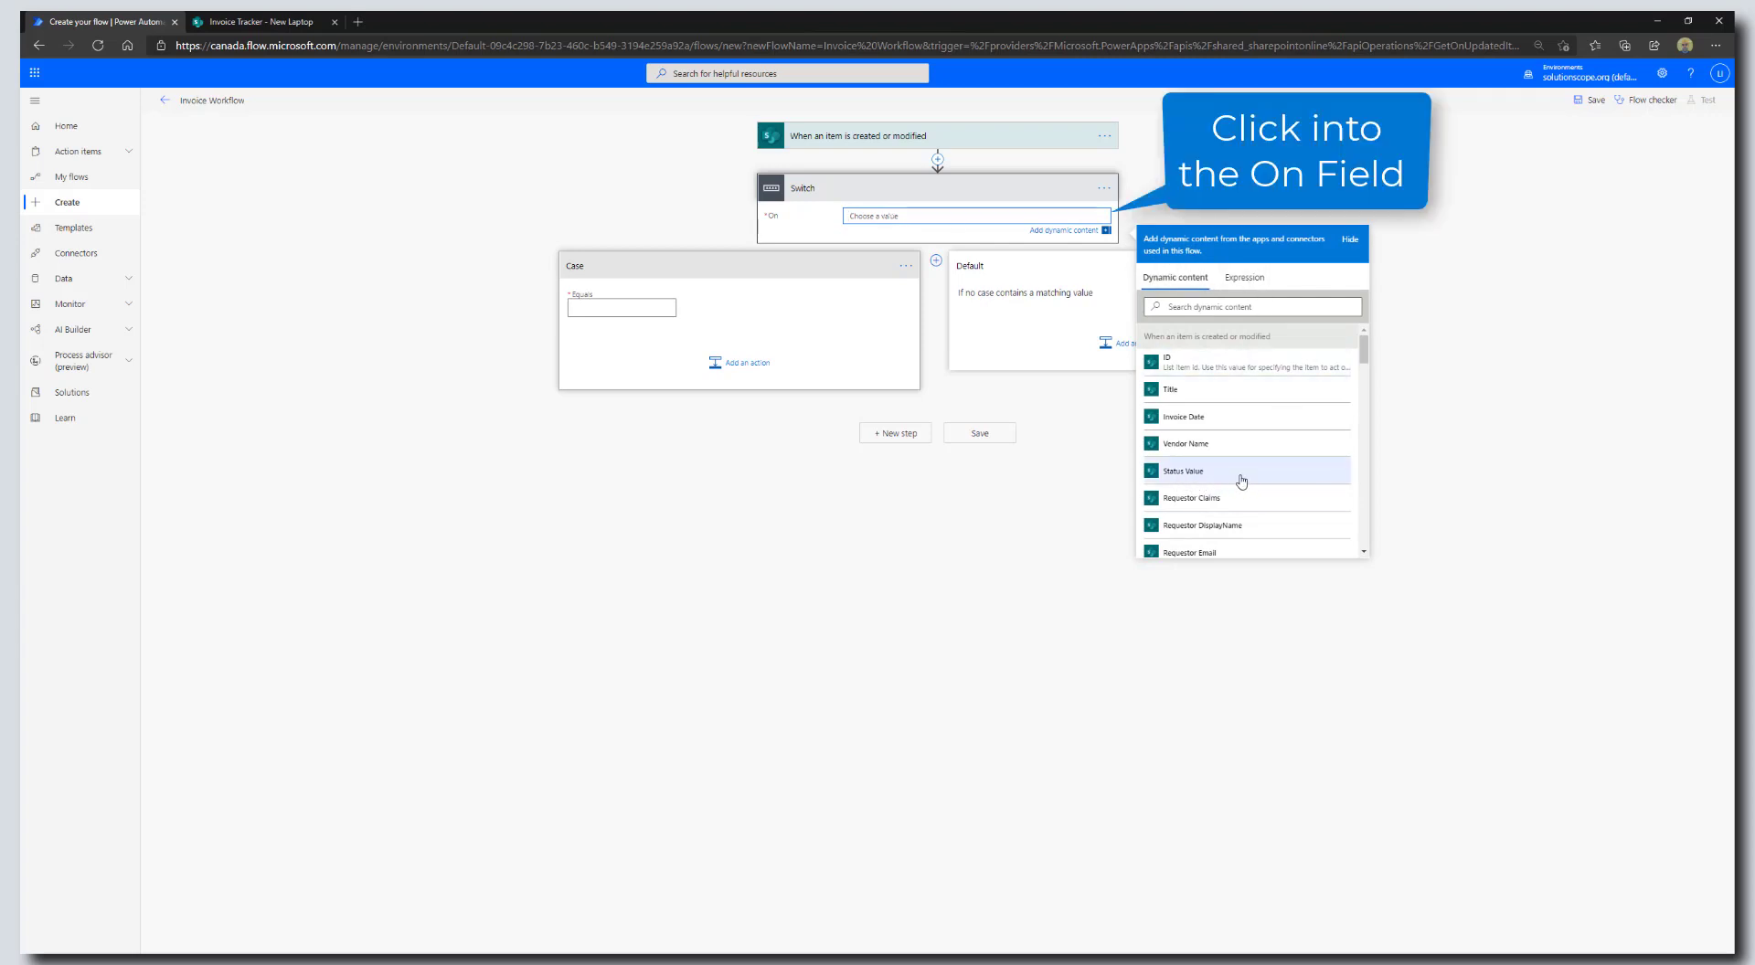
{"action": "left_click", "coordinate": [1181, 473]}
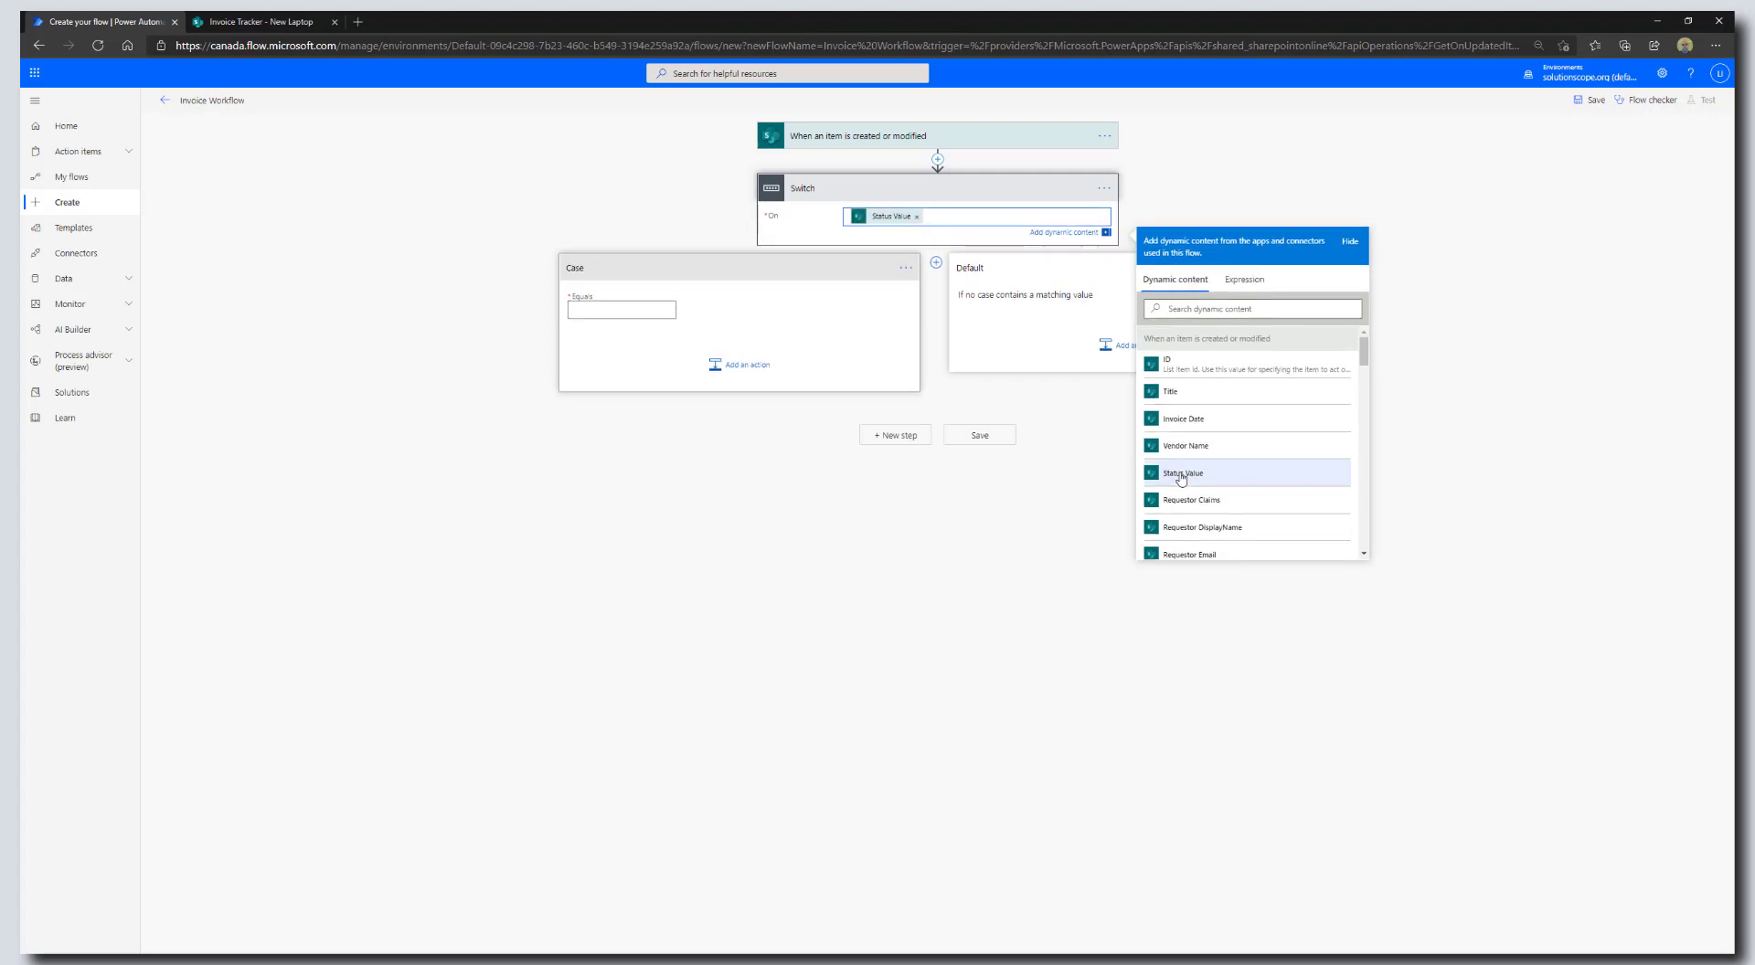
Set the Switch's first case to match the value "Pending Approval"
{"action": "left_click", "coordinate": [618, 309]}
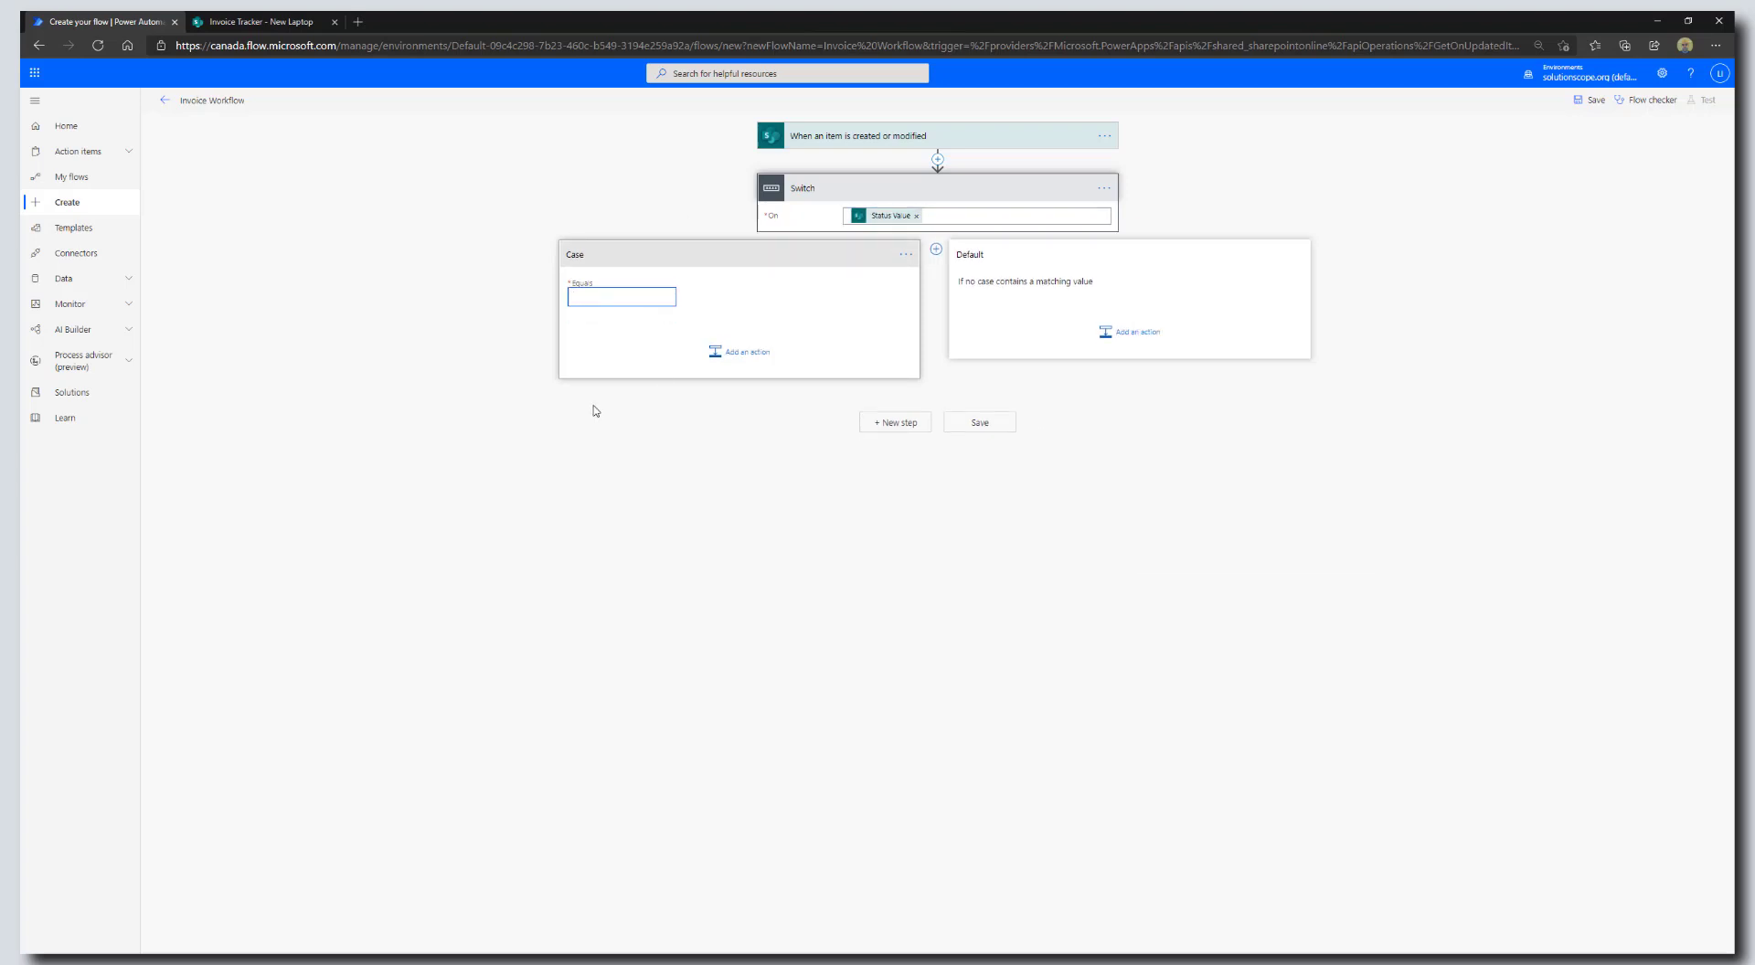
{"action": "type", "text": "Pending A"}
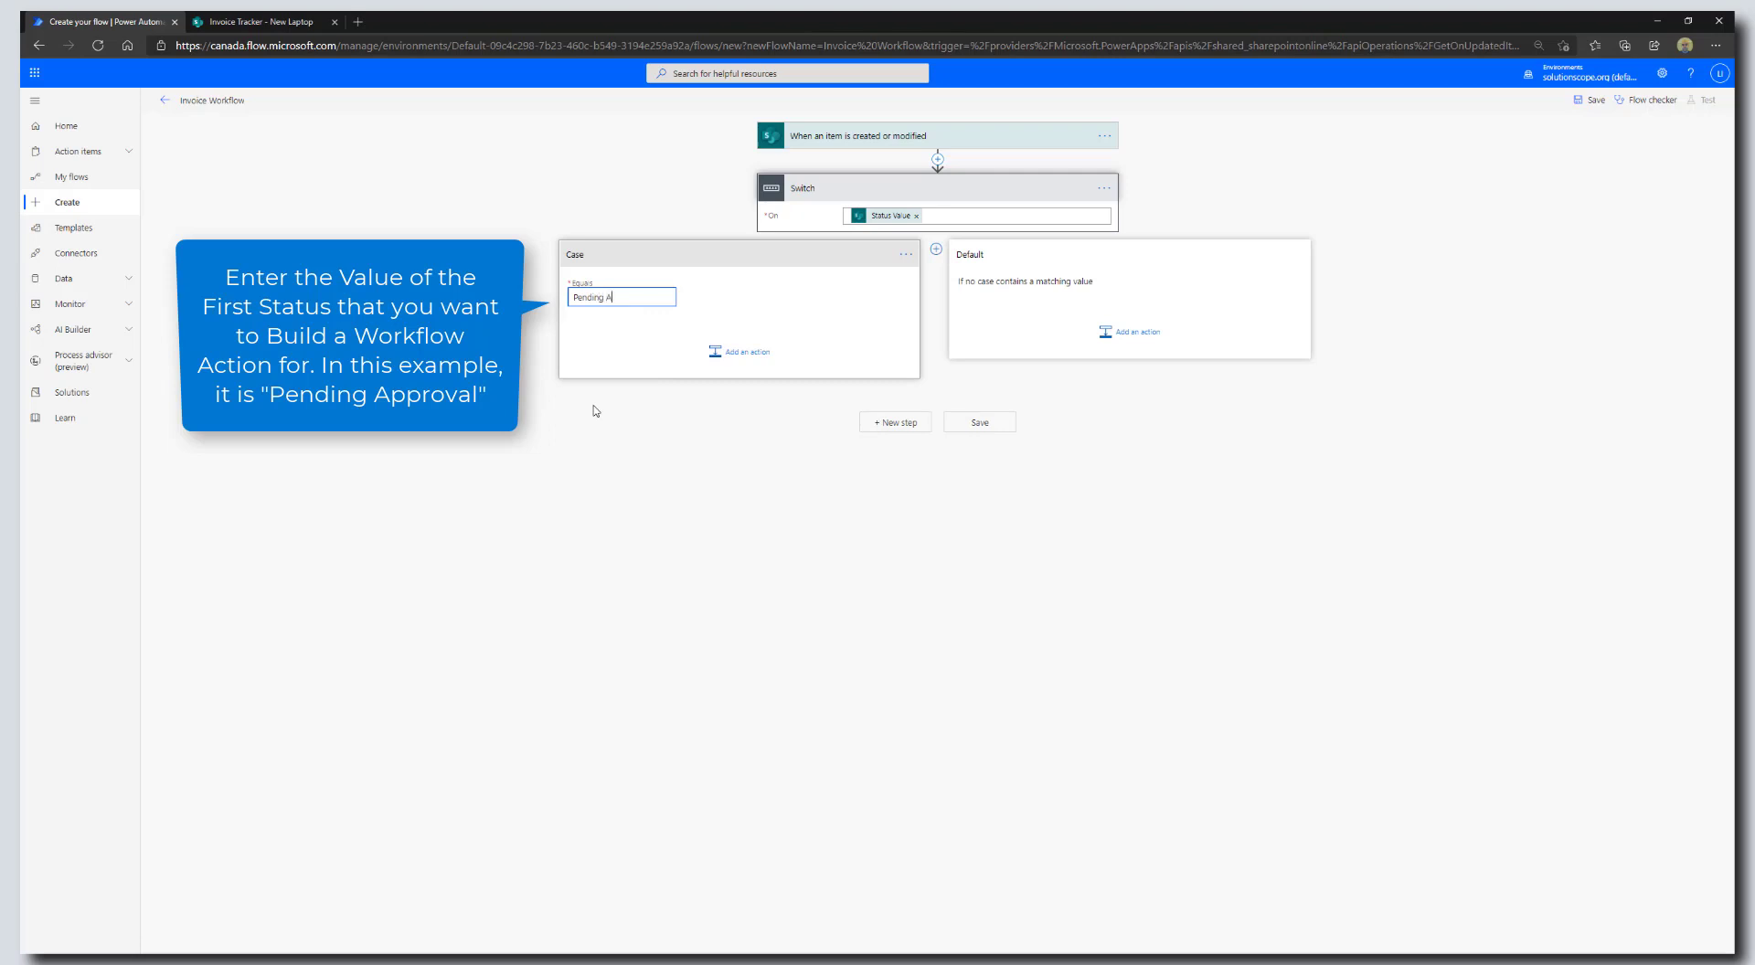
{"action": "type", "text": "pproval"}
Add a Send an email (V2) action to the Pending Approval case
{"action": "left_click", "coordinate": [755, 357]}
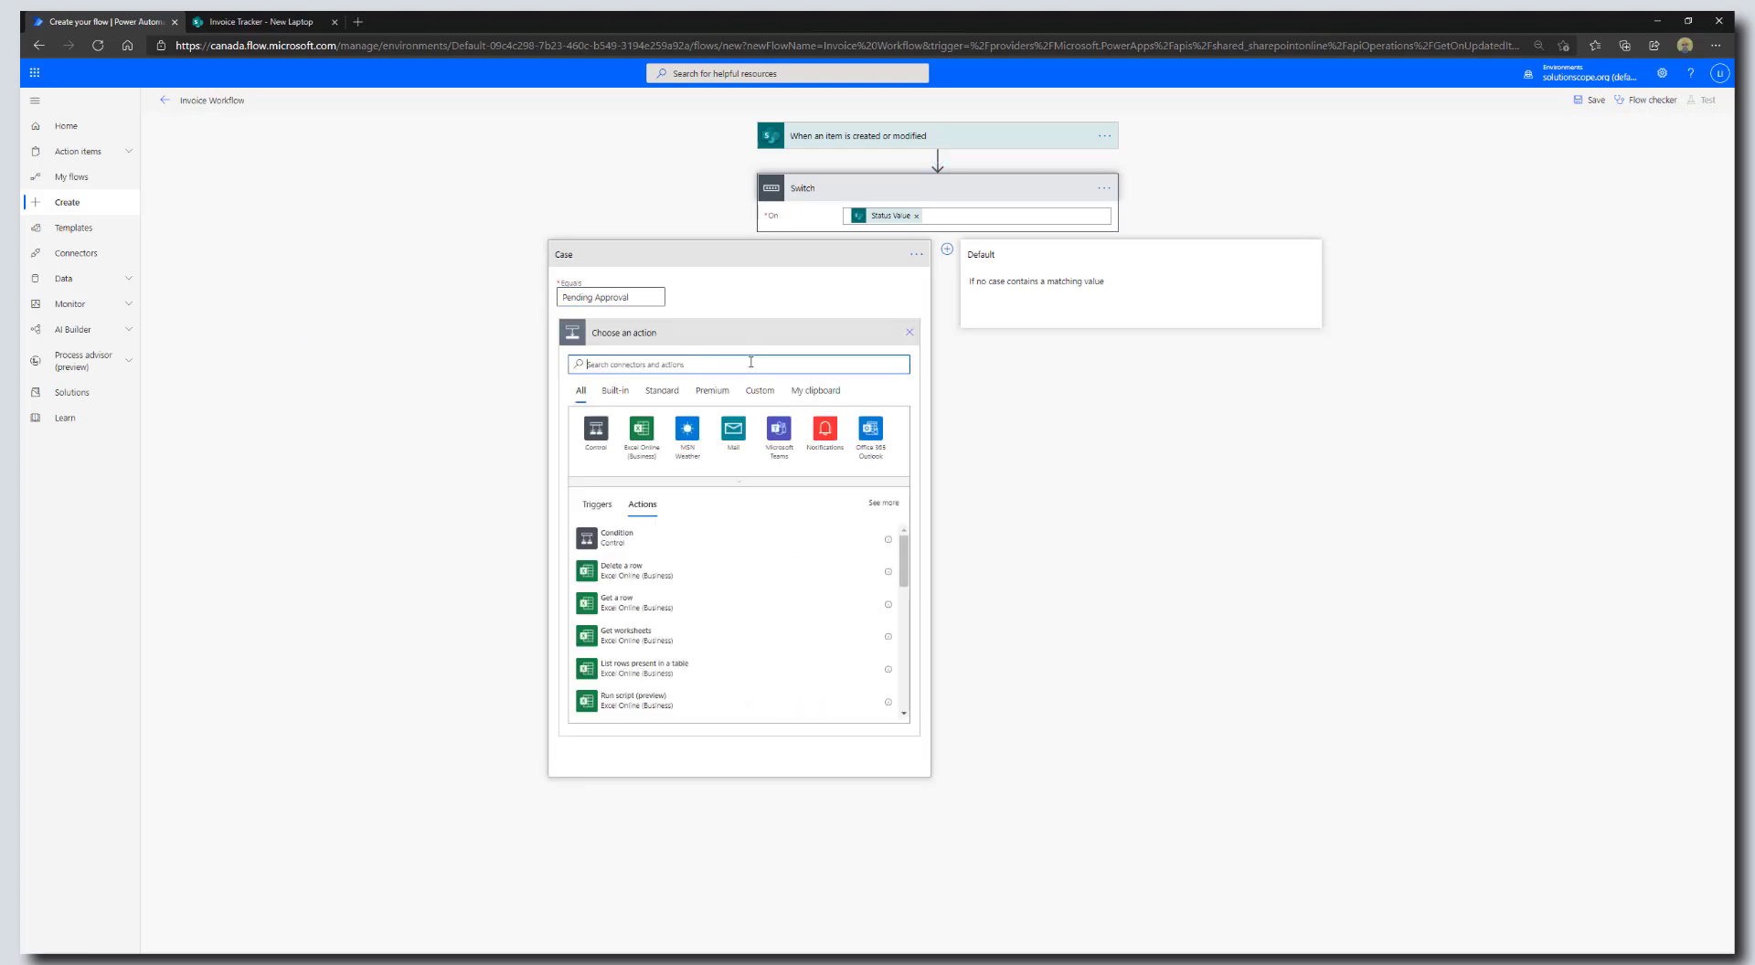
{"action": "type", "text": "s"}
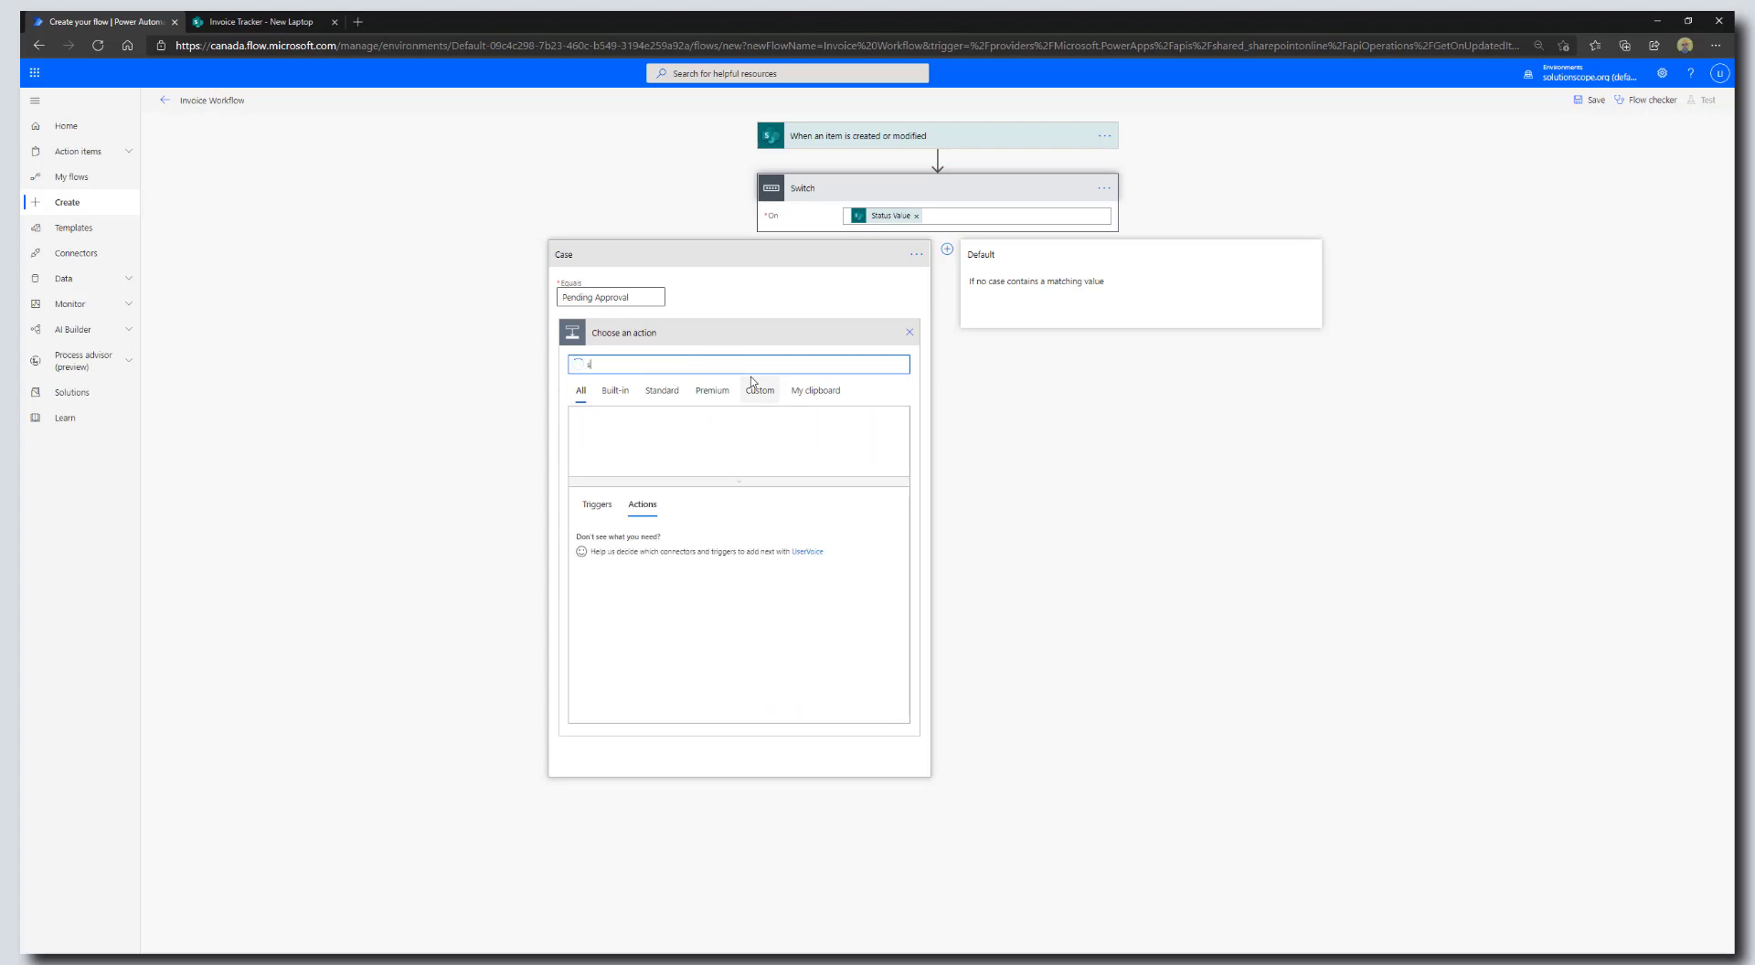
{"action": "type", "text": "end"}
{"action": "type", "text": " email"}
{"action": "left_click", "coordinate": [631, 537]}
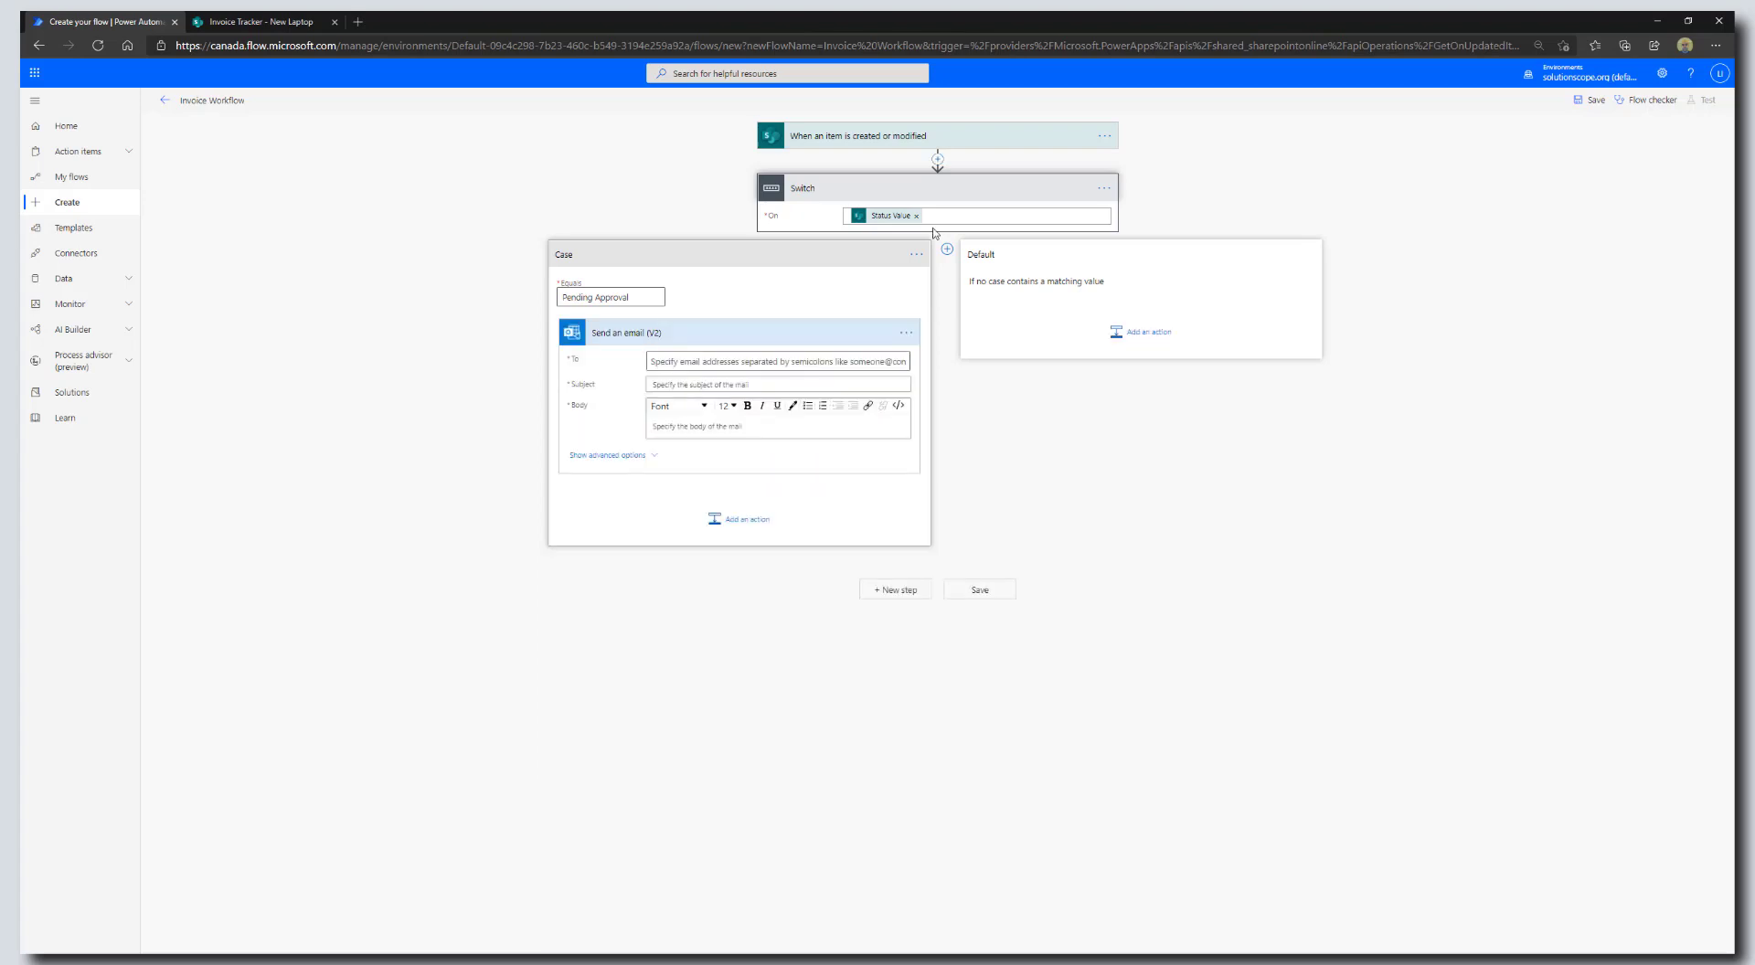
Set the email's recipient to the Manager Email dynamic content
{"action": "left_click", "coordinate": [703, 362]}
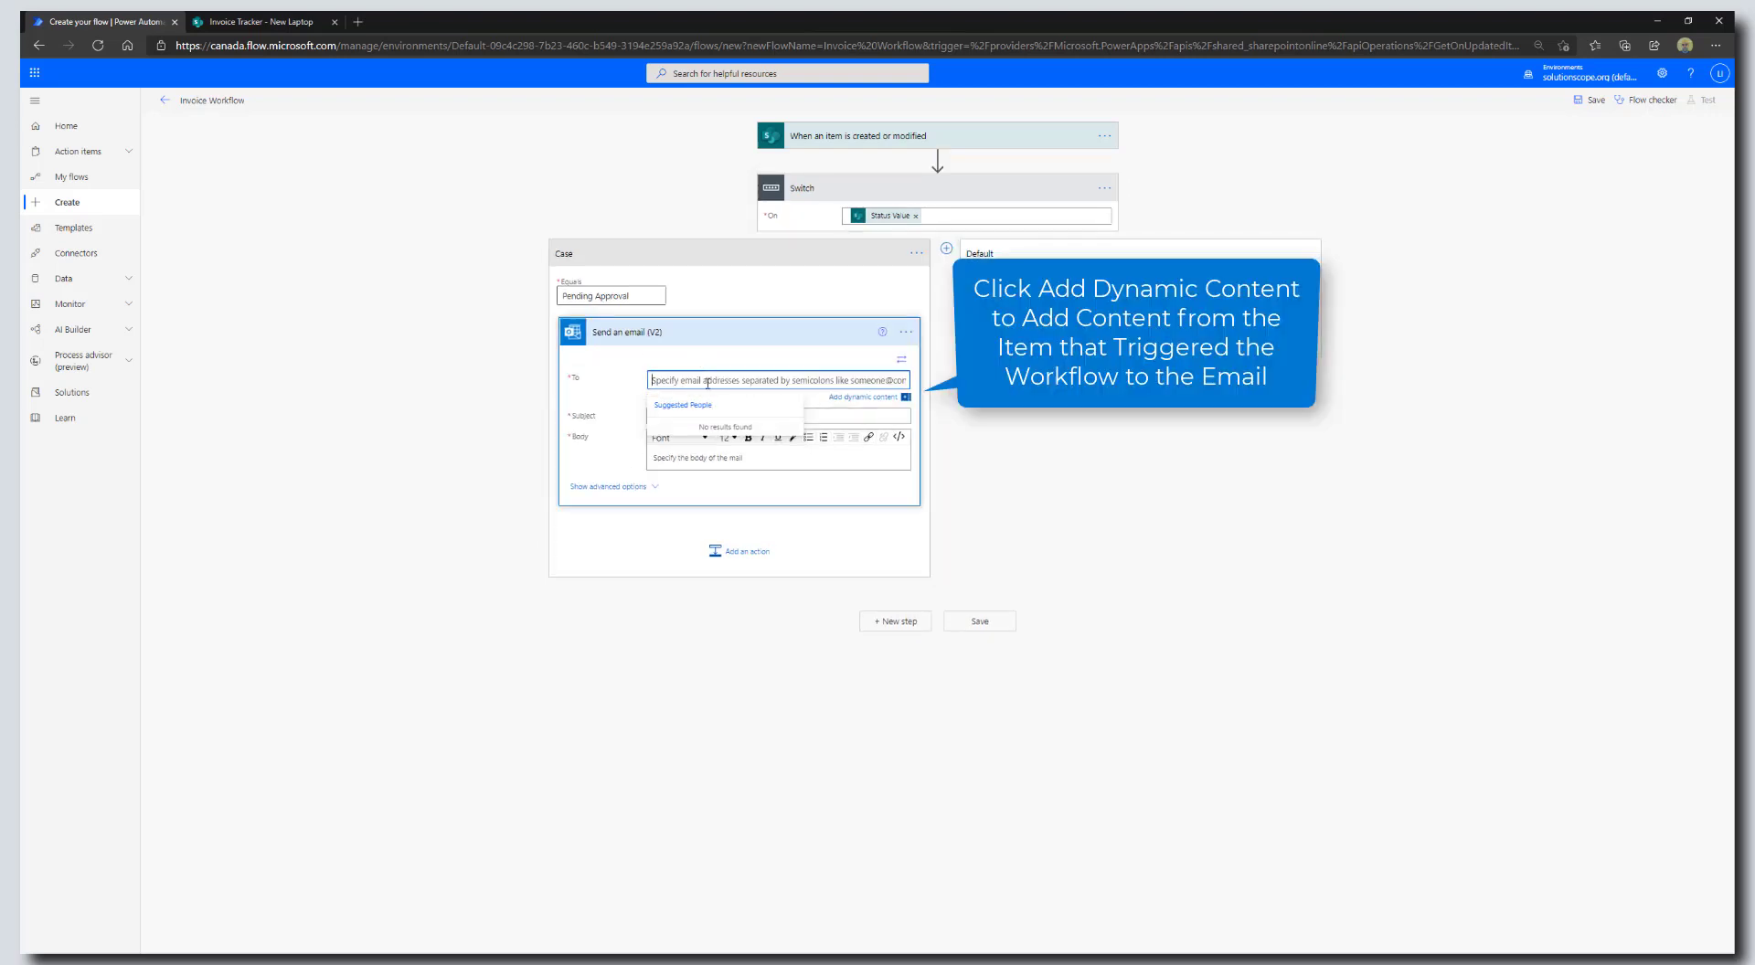
{"action": "left_click", "coordinate": [870, 398]}
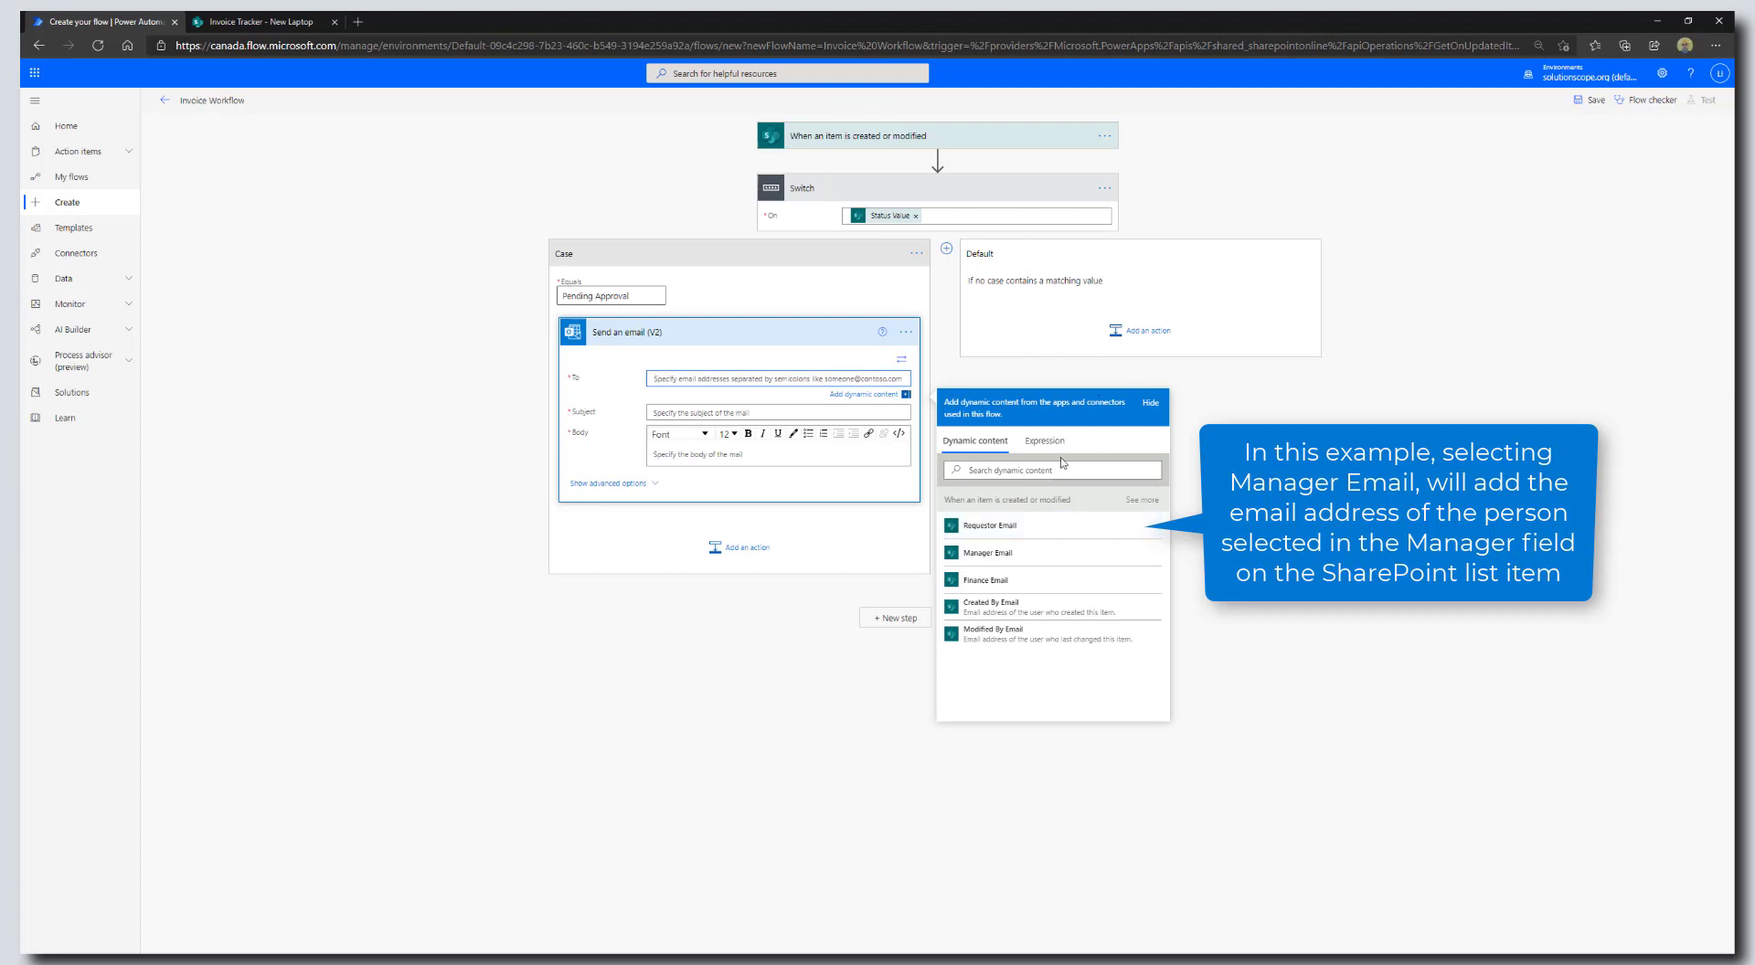
{"action": "left_click", "coordinate": [1032, 562]}
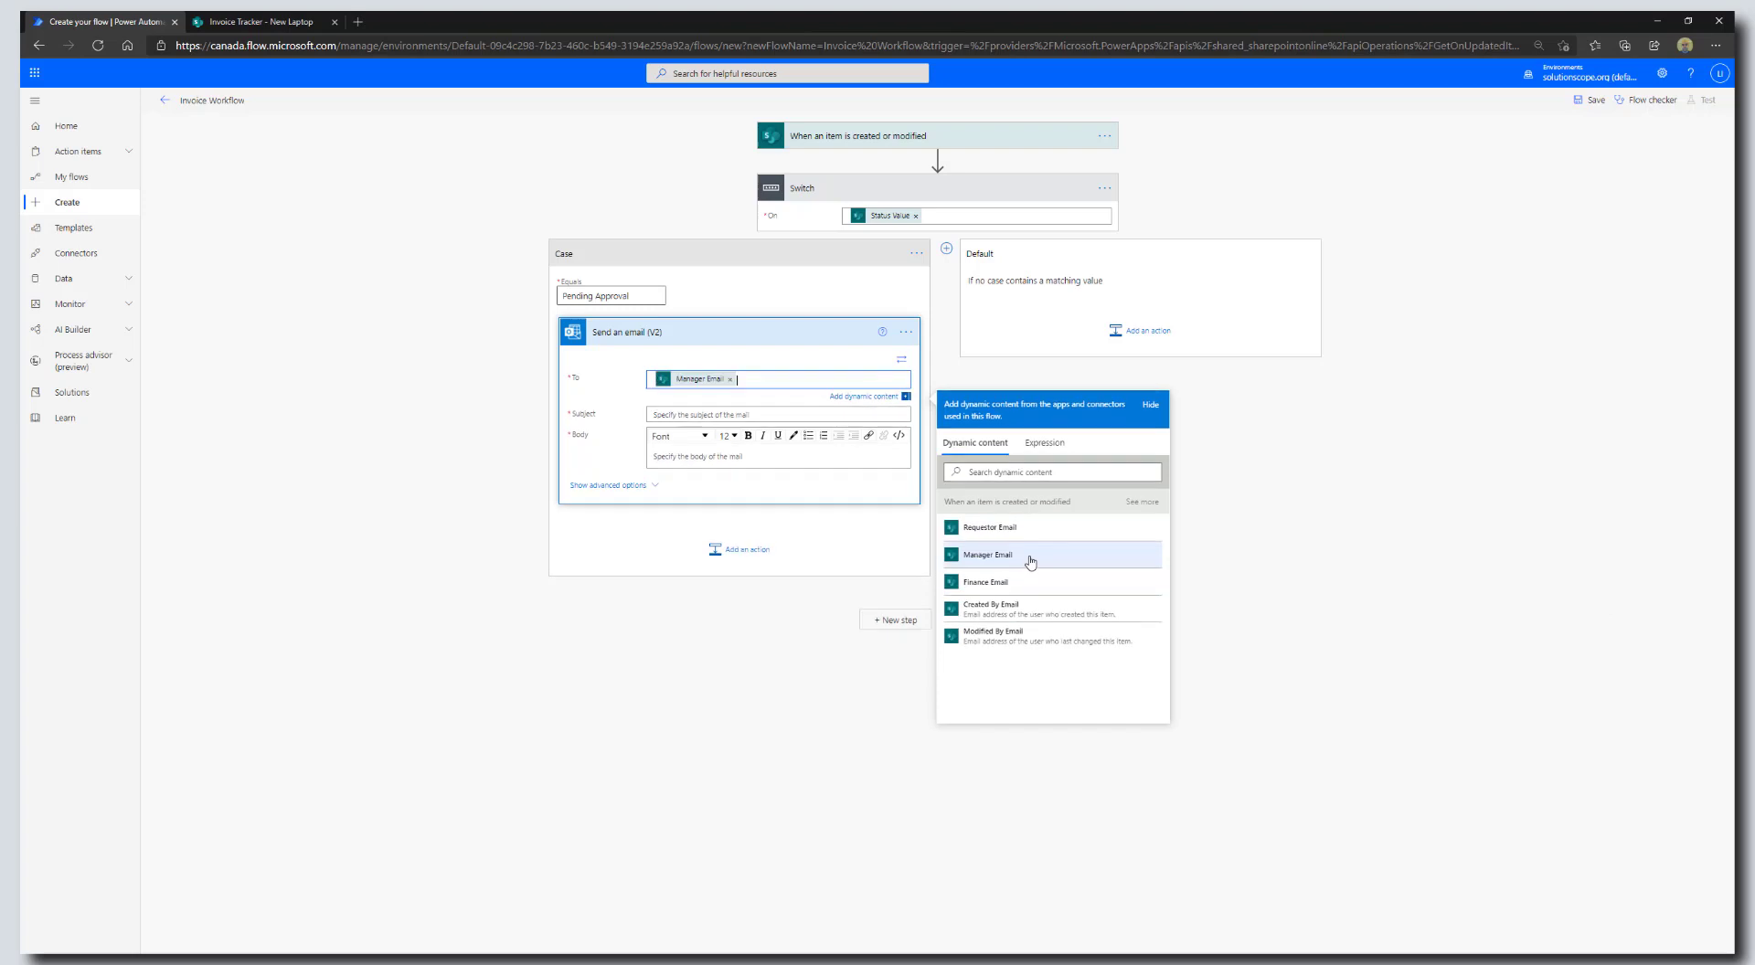
Set the email's subject to "Invoice For Approval:" followed by the Title dynamic content
{"action": "left_click", "coordinate": [687, 382]}
{"action": "type", "text": "Invoice"}
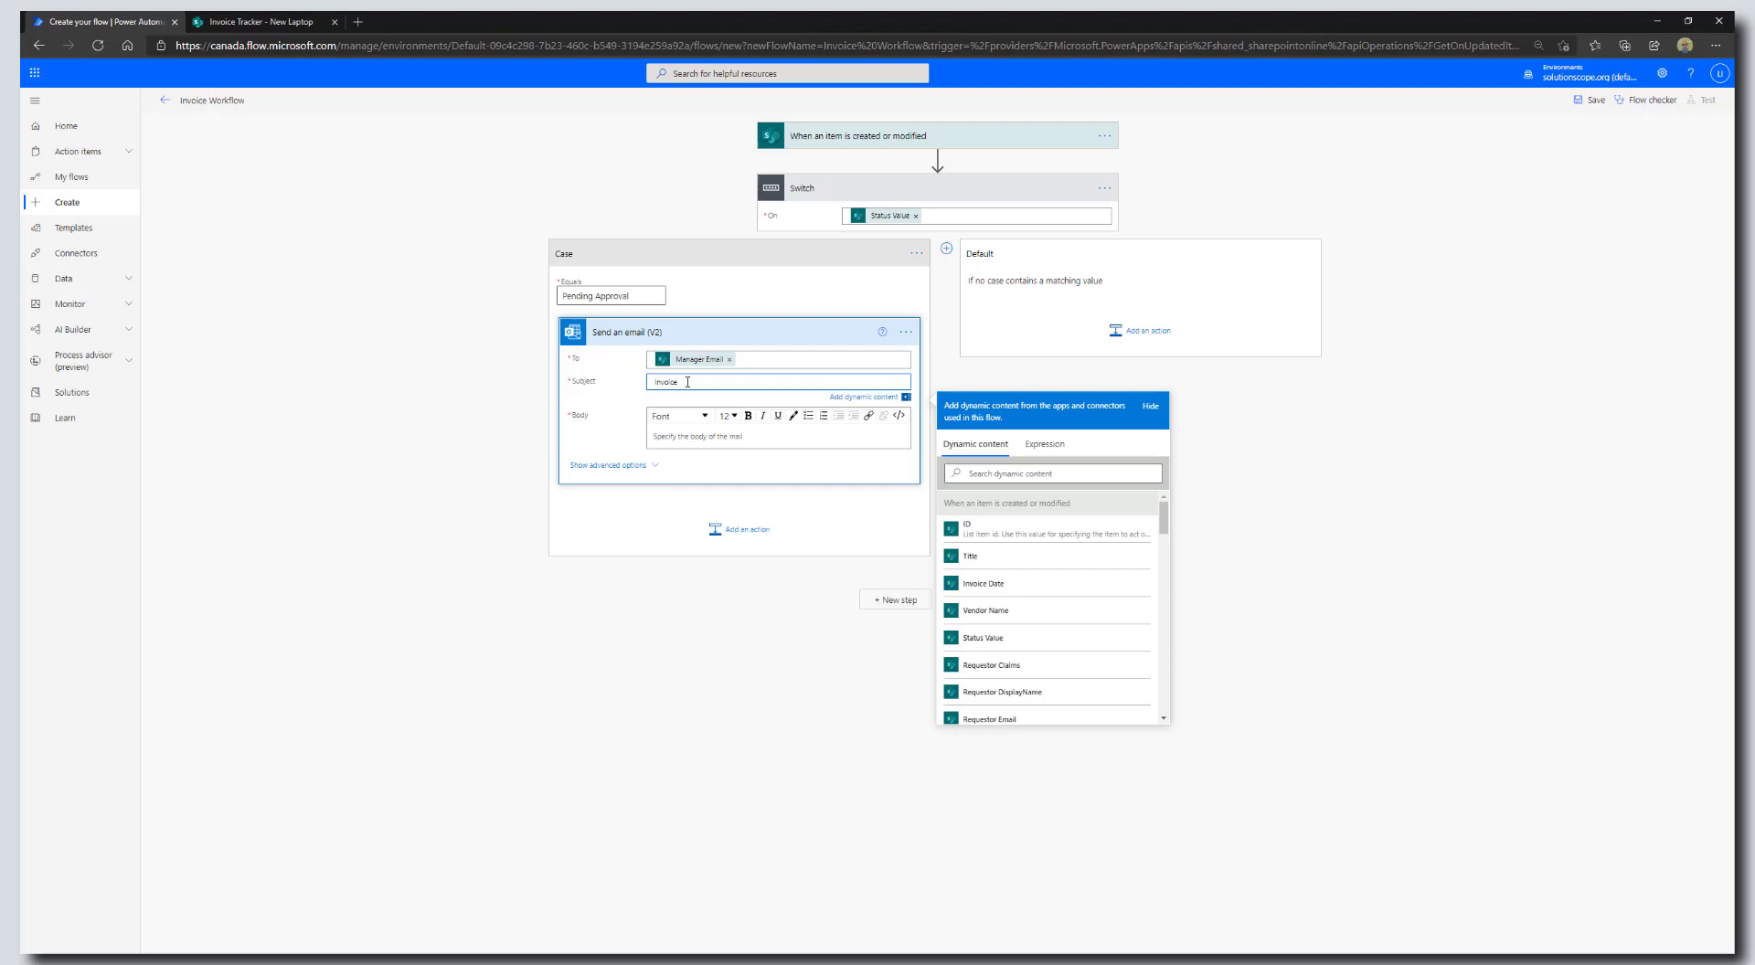
{"action": "type", "text": "For Approval:"}
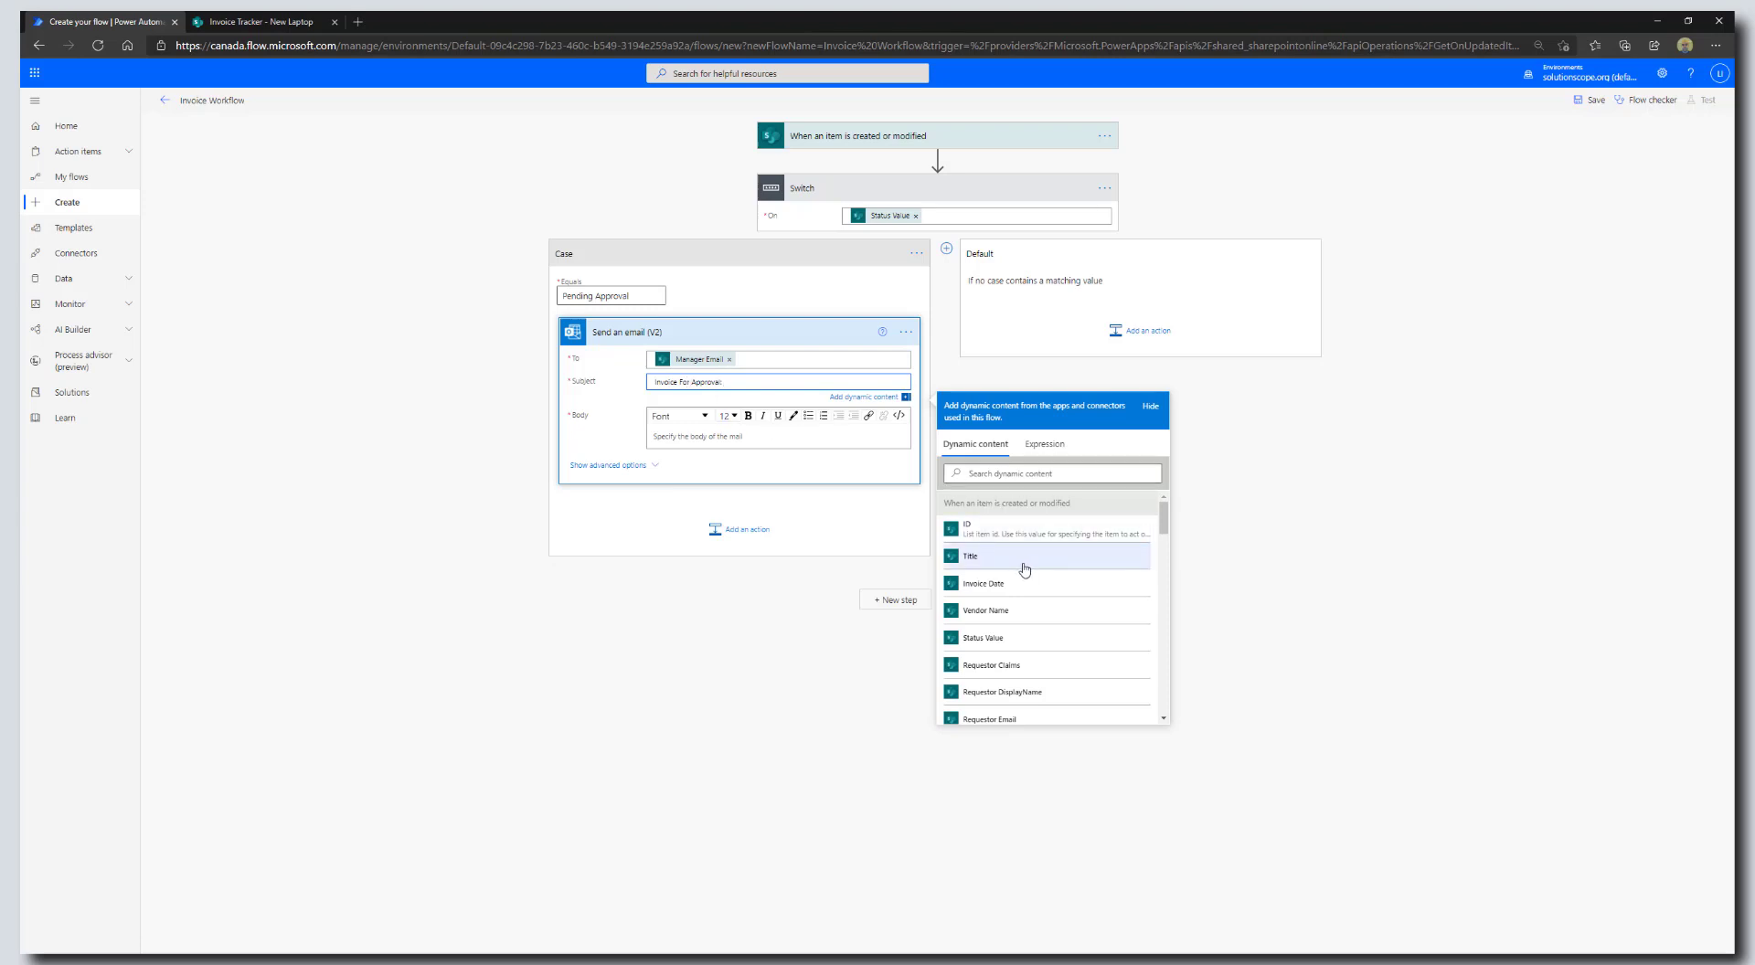
{"action": "scroll", "coordinate": [1026, 567], "scroll_direction": "down", "scroll_amount": 1}
{"action": "left_click", "coordinate": [983, 525]}
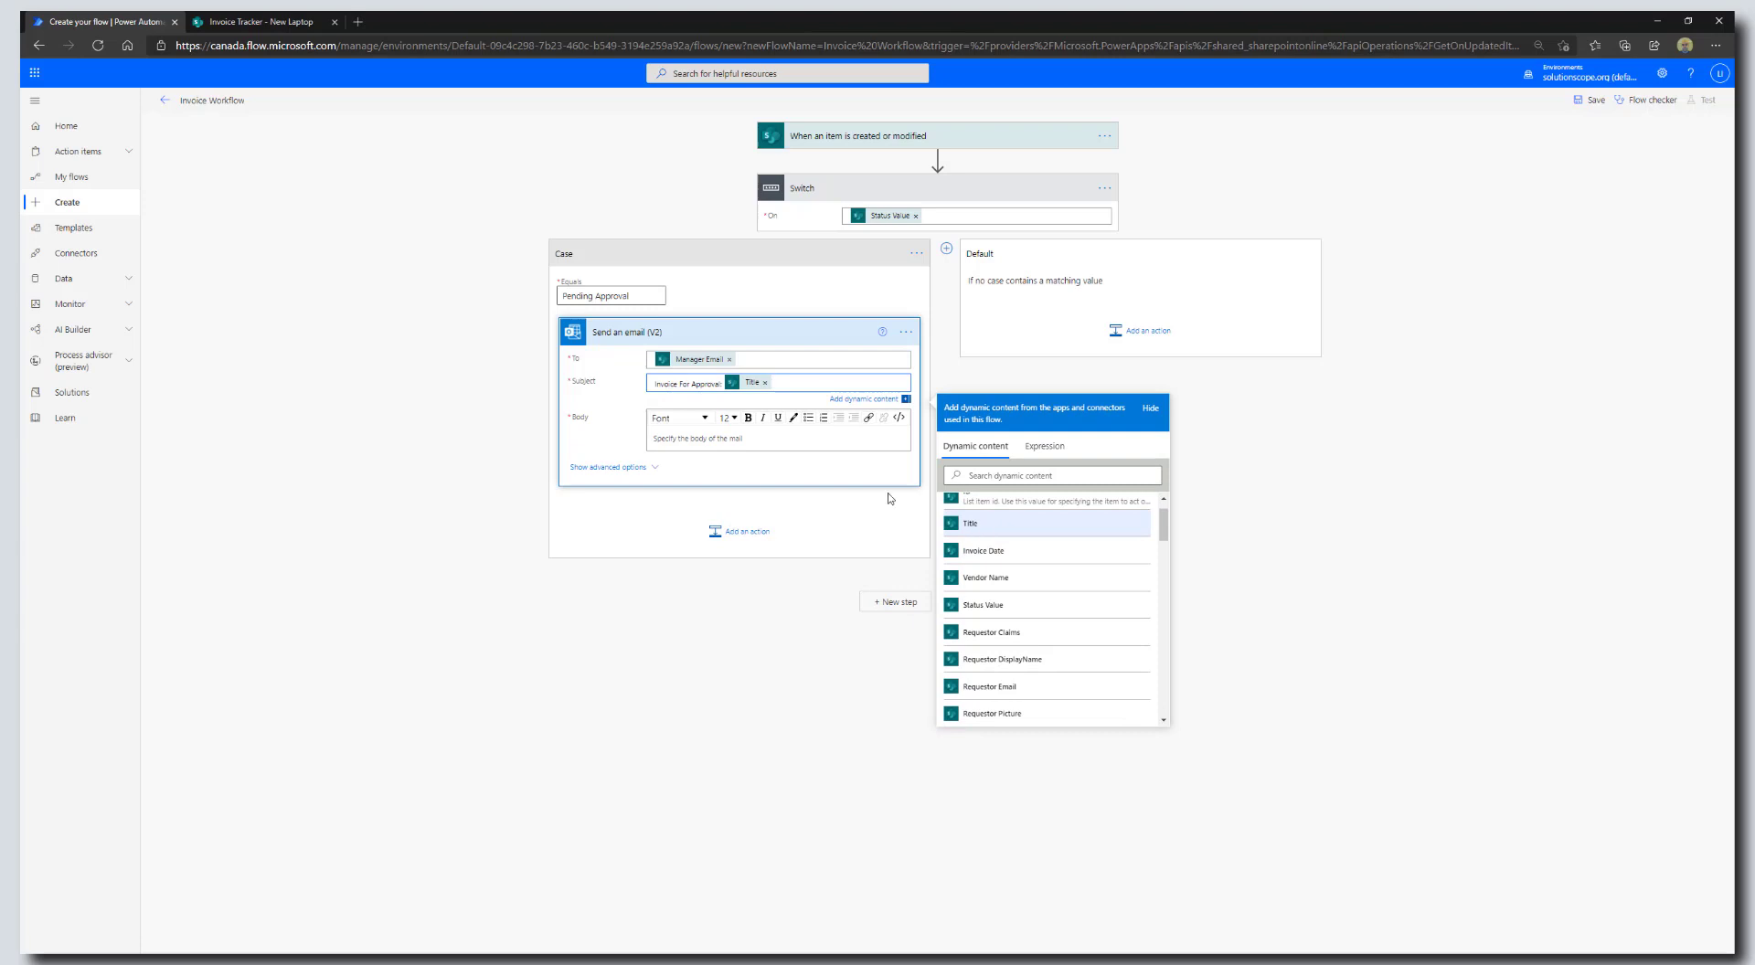
Begin the email body with the greeting "Hello" followed by the Manager DisplayName dynamic content
{"action": "left_click", "coordinate": [706, 431]}
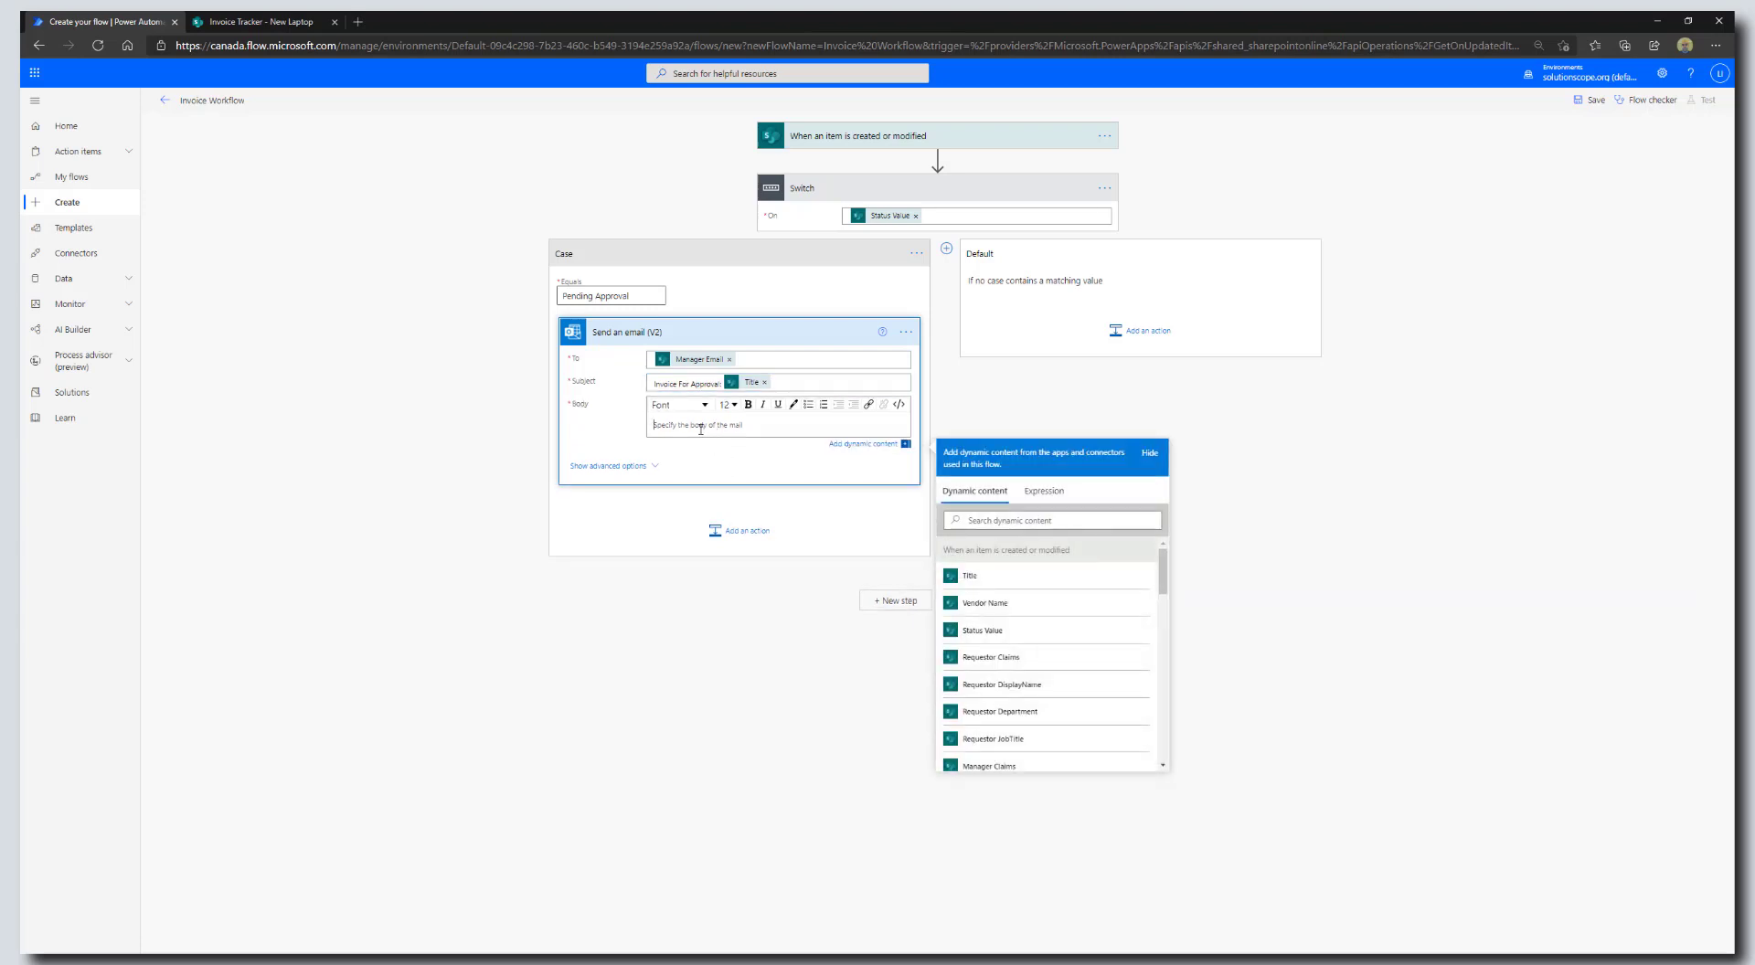
{"action": "type", "text": "Hello"}
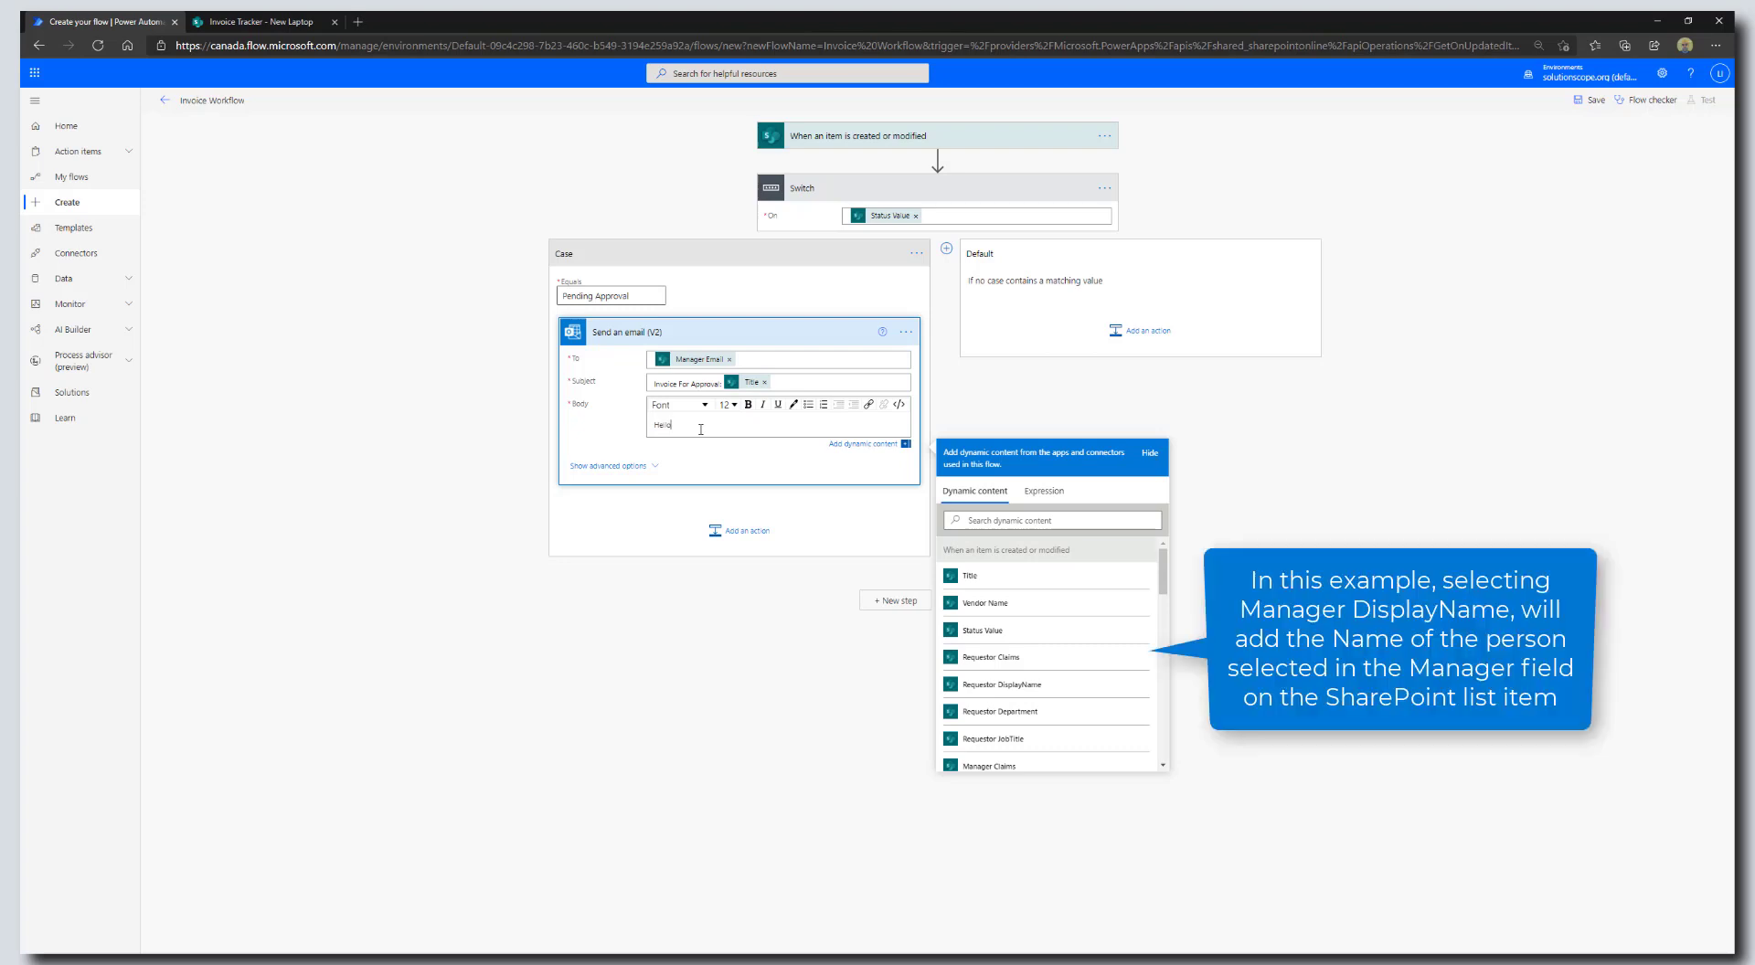
{"action": "scroll", "coordinate": [1029, 677], "scroll_direction": "down", "scroll_amount": 1}
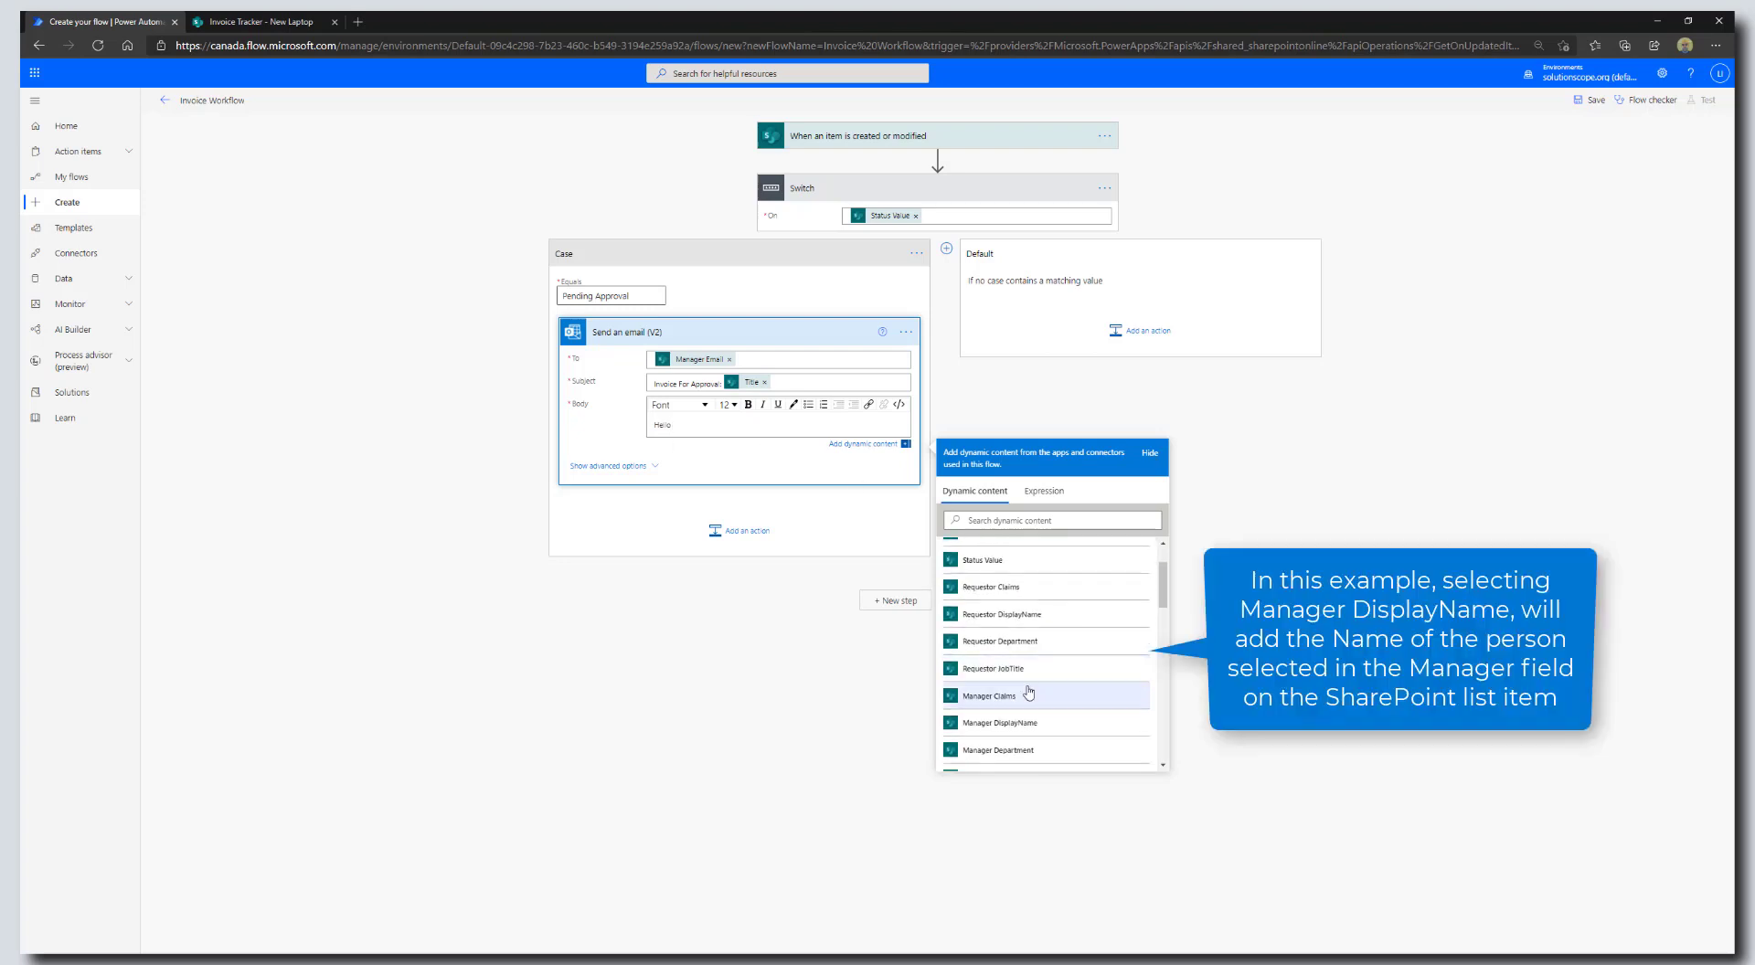
{"action": "left_click", "coordinate": [1026, 692]}
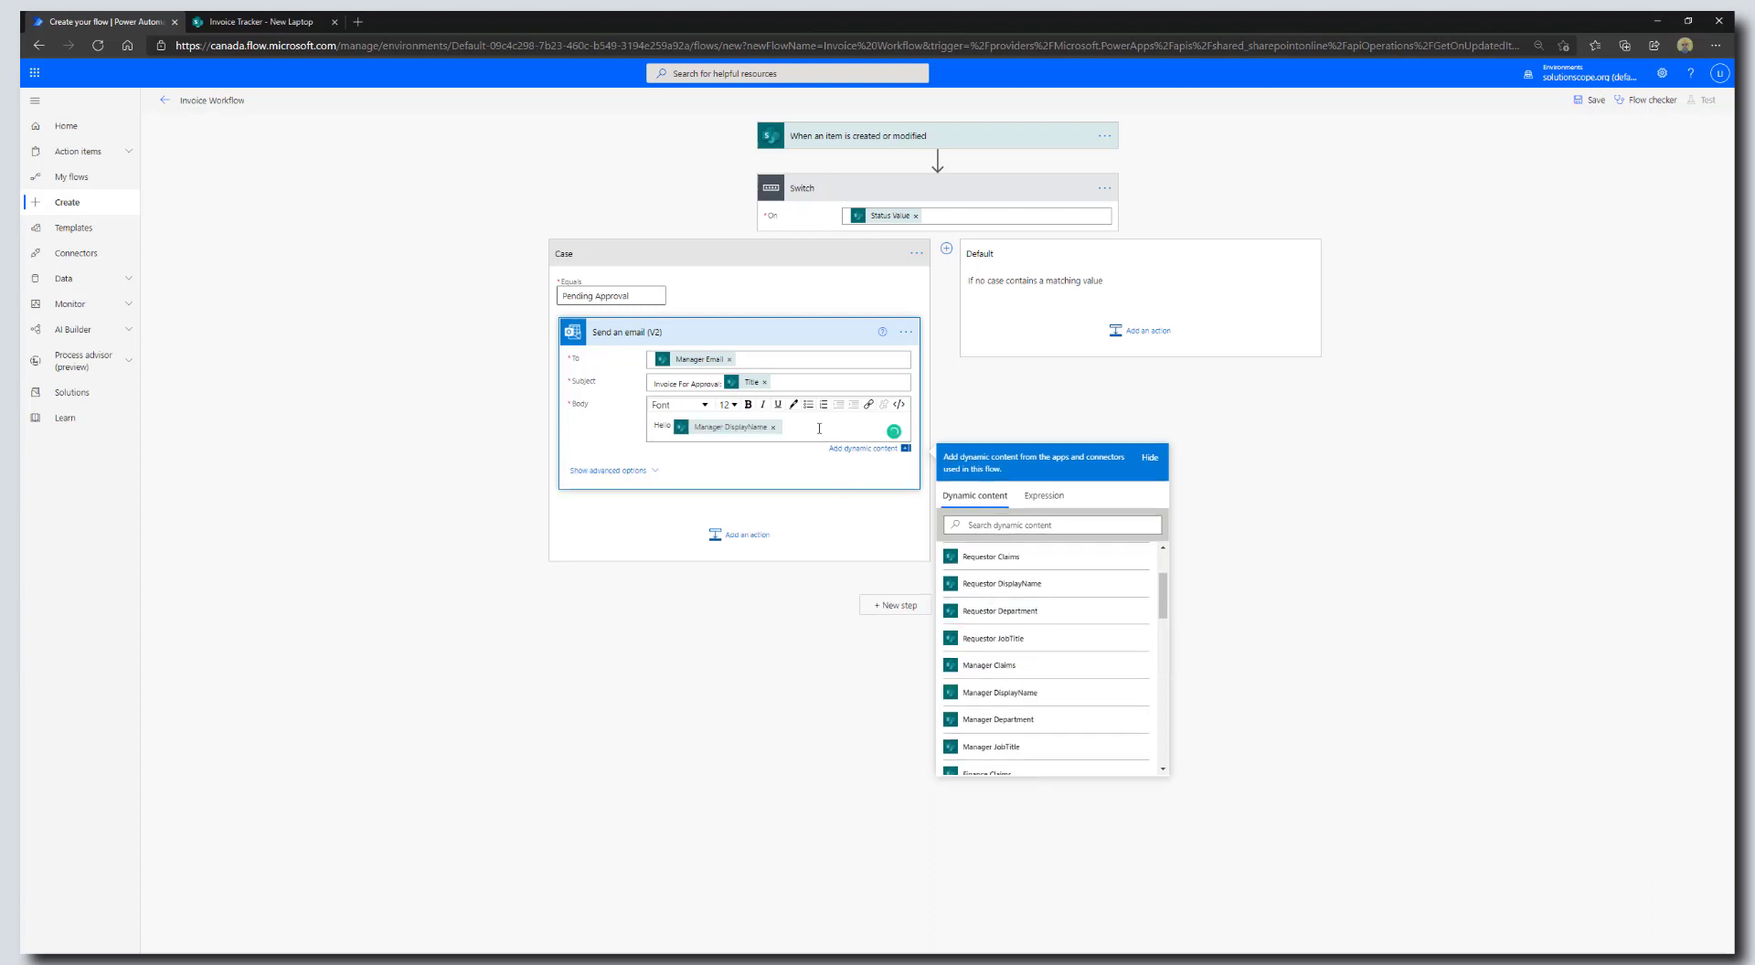
Add the line "Please review the following invoice:" below the greeting in the email body
{"action": "key", "text": "Return"}
{"action": "type", "text": "Reas"}
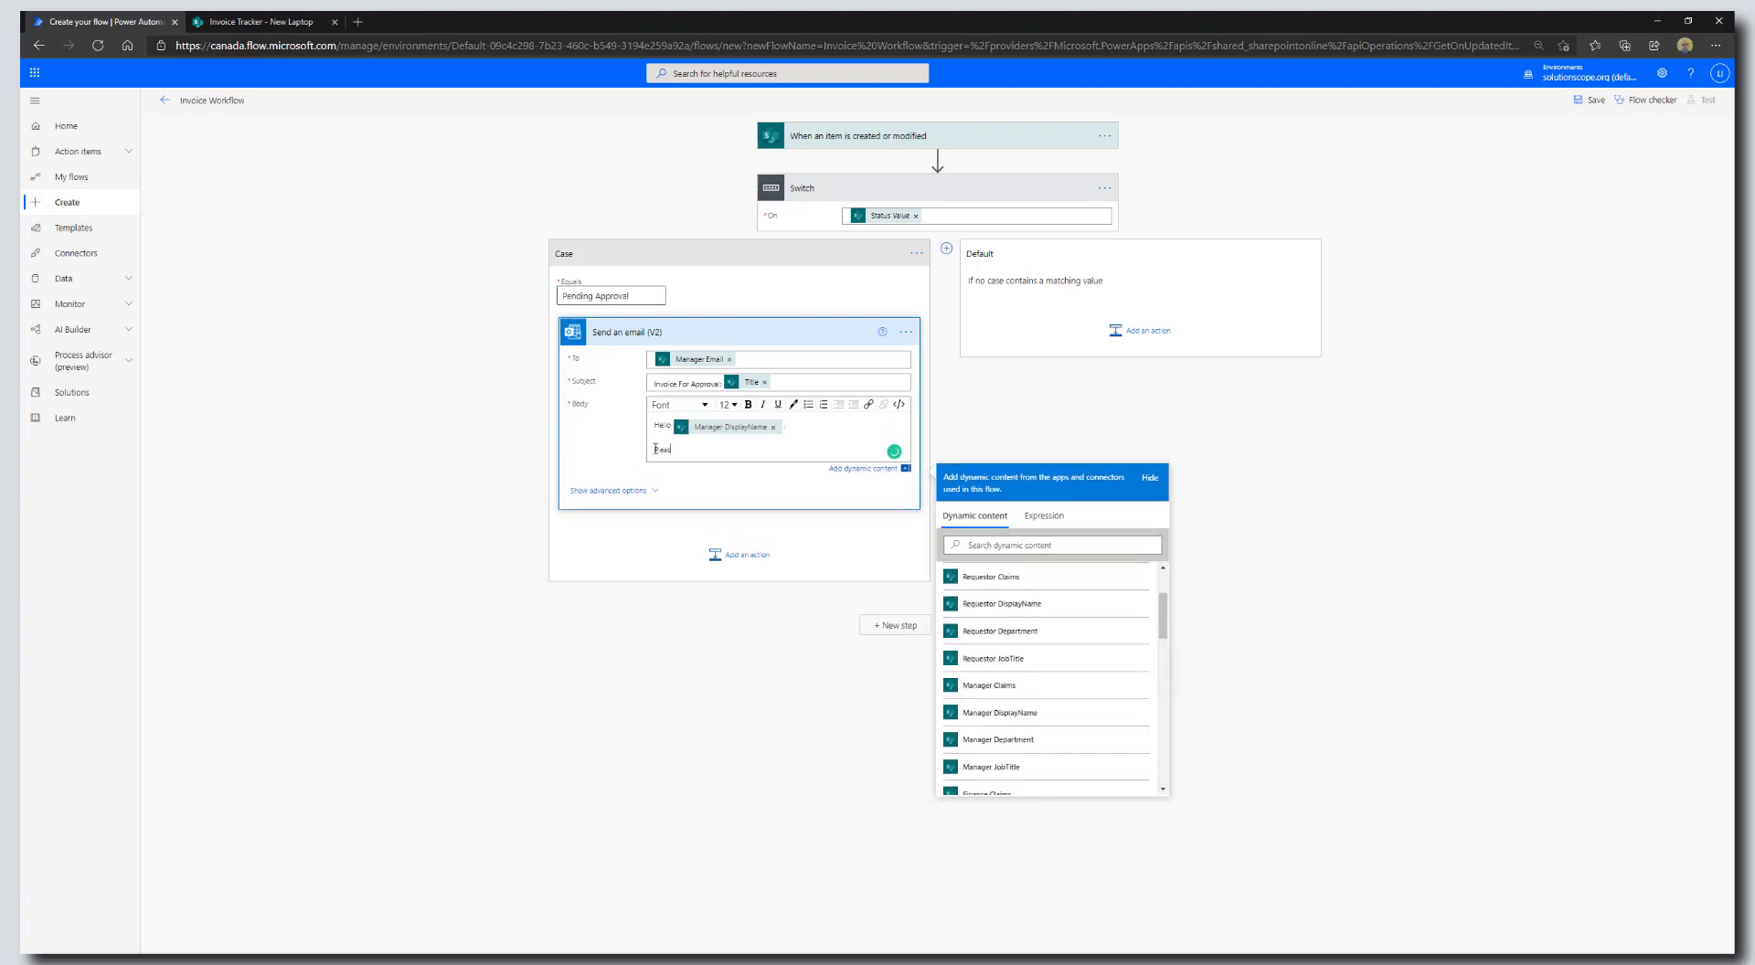
{"action": "type", "text": "e review the following invoice:"}
{"action": "key", "text": "Return"}
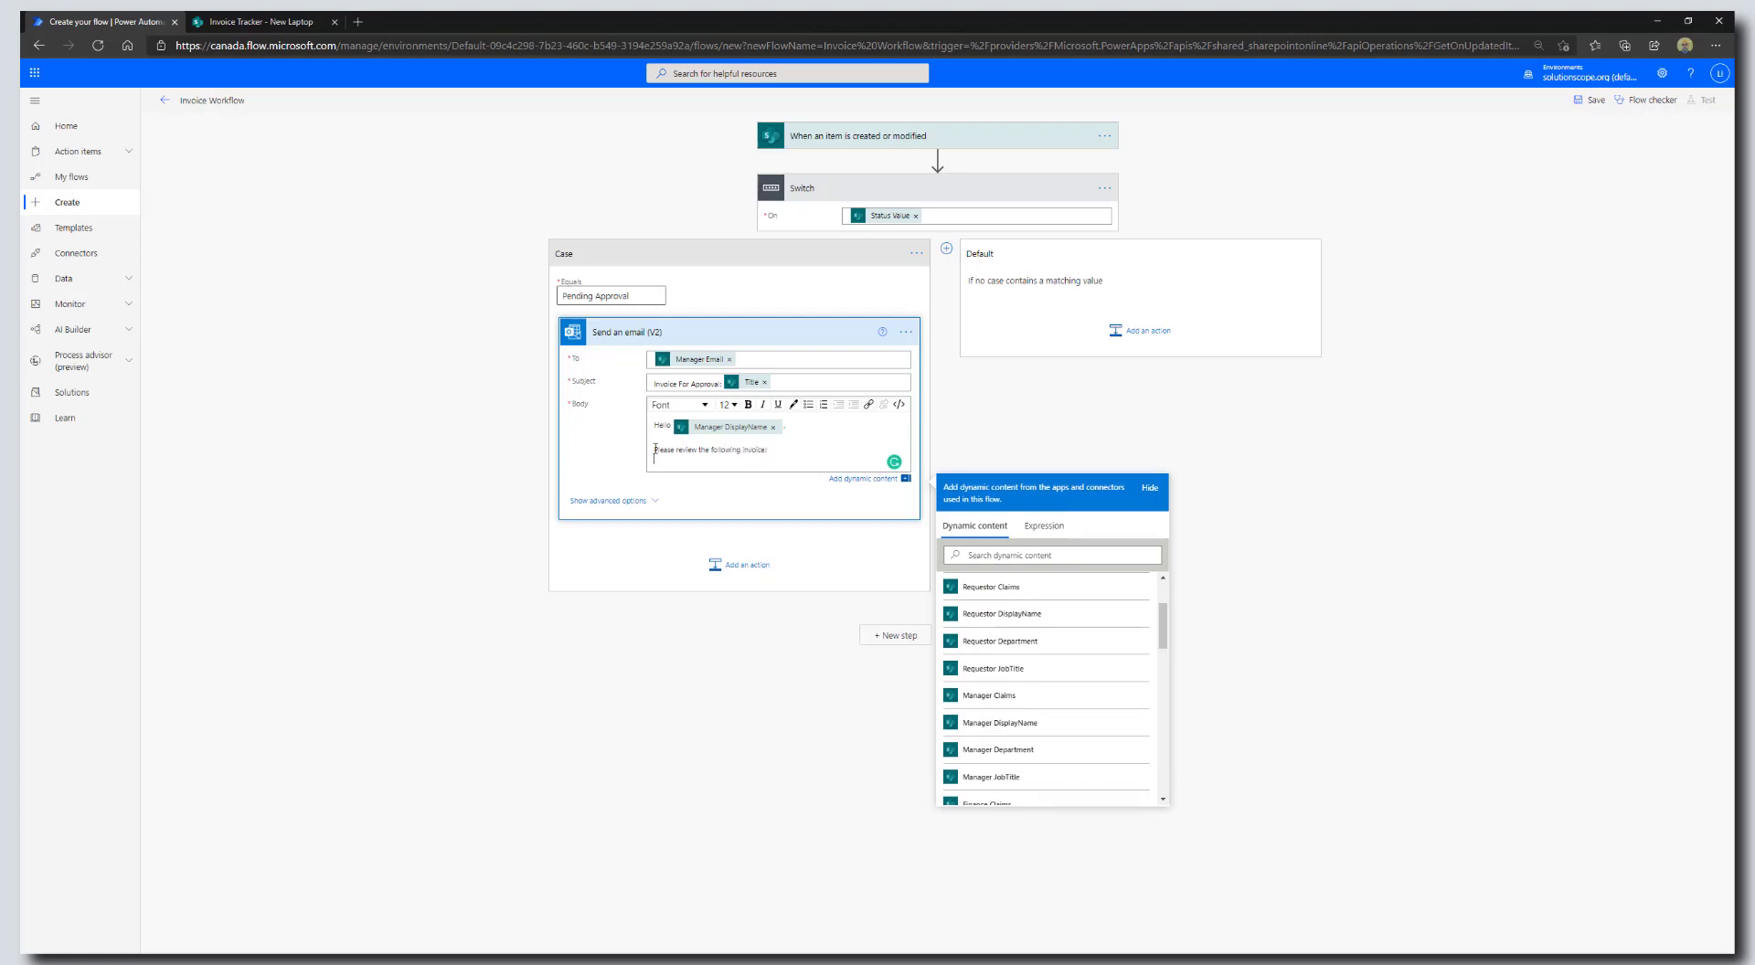
Add body lines "Invoice Title:" with the Title dynamic content and "Requestor:" with the Requestor DisplayName dynamic content
{"action": "key", "text": "Return"}
{"action": "type", "text": "Invo"}
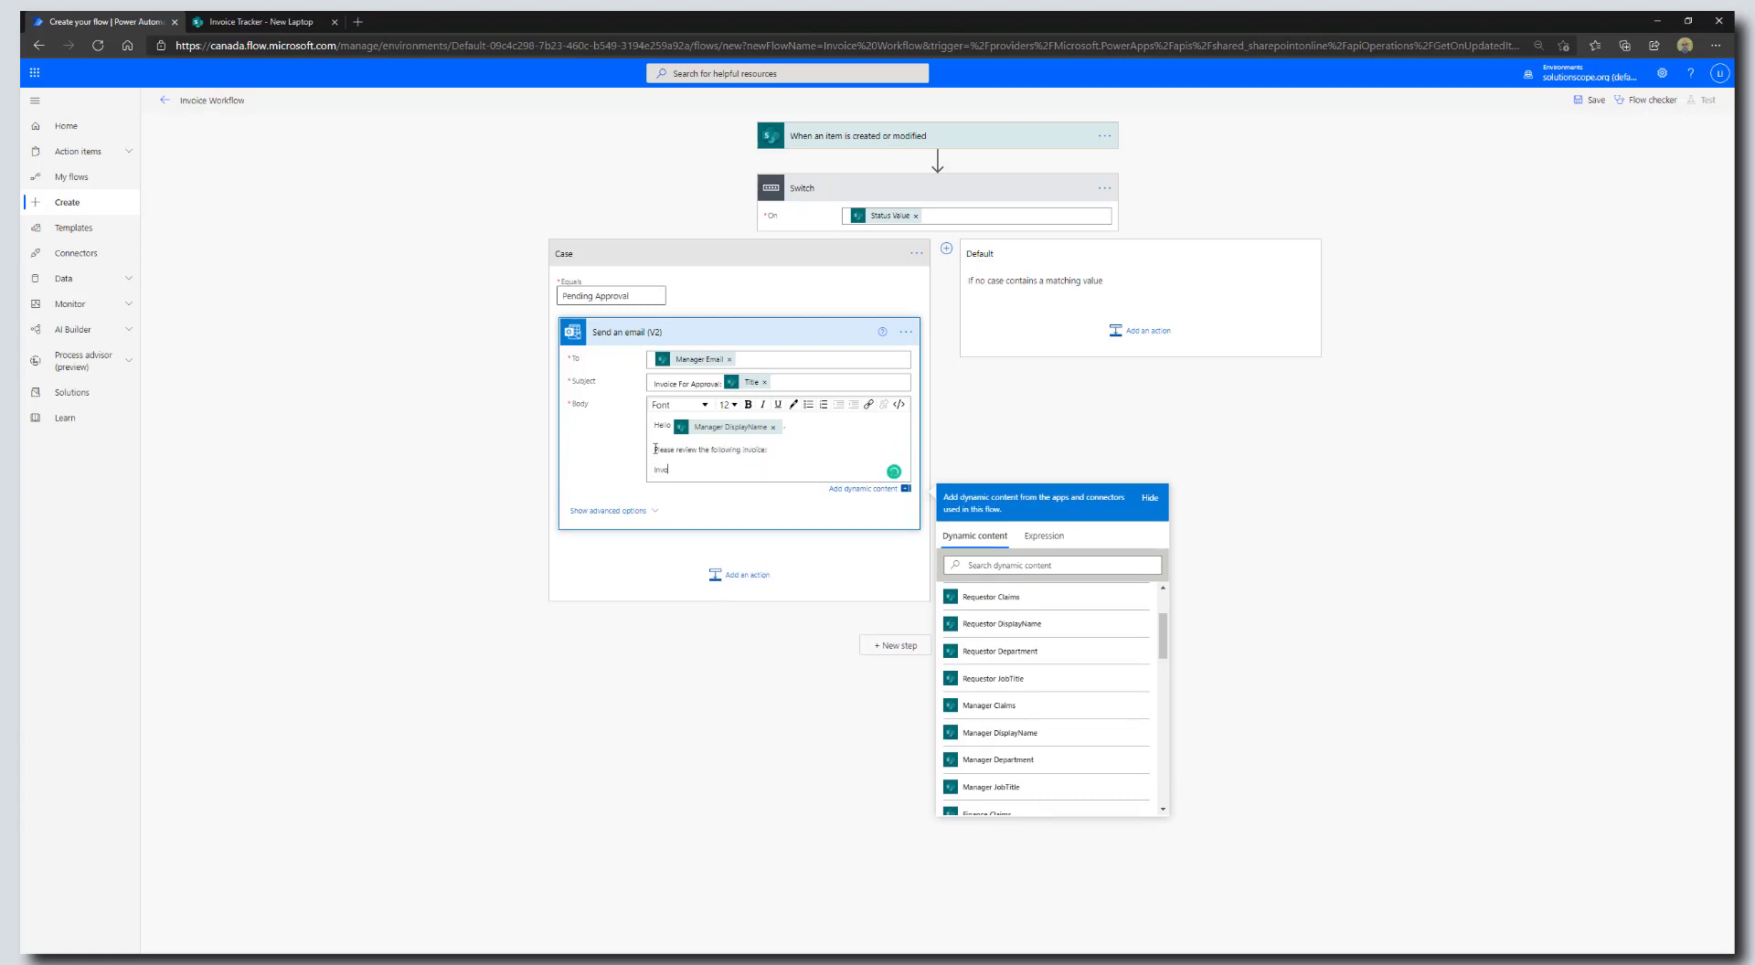
{"action": "type", "text": "ice Title"}
{"action": "scroll", "coordinate": [1051, 658], "scroll_direction": "up", "scroll_amount": 3}
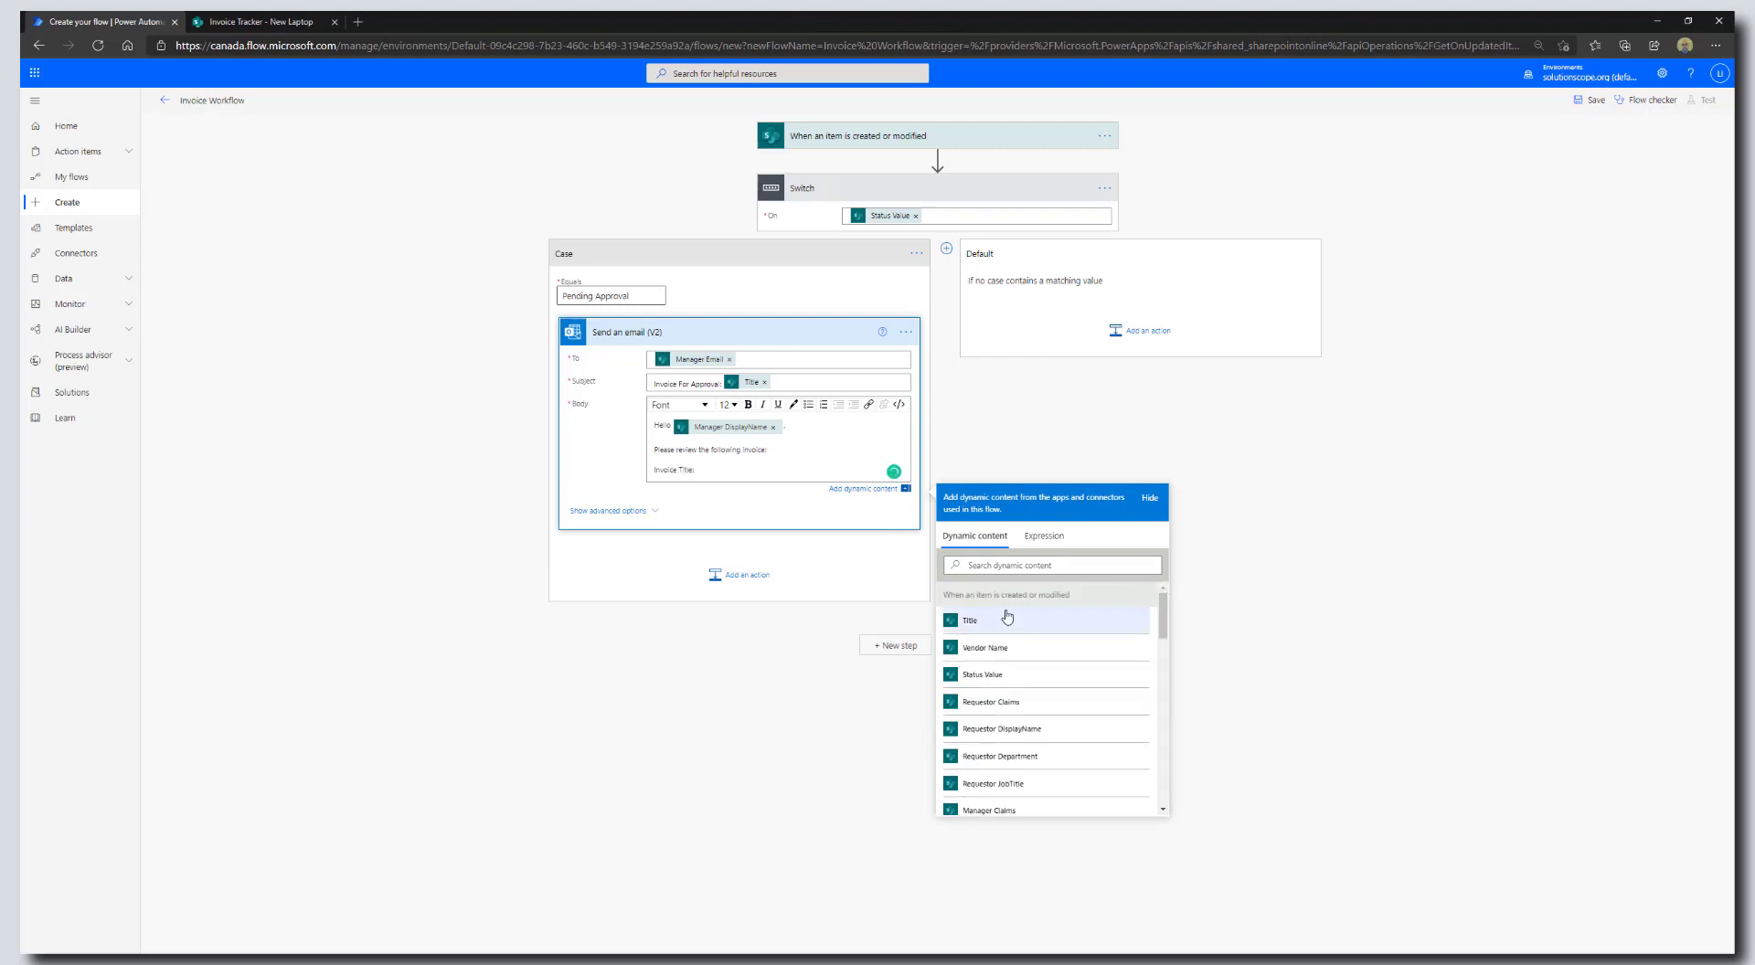
{"action": "left_click", "coordinate": [1004, 620]}
{"action": "key", "text": "Return"}
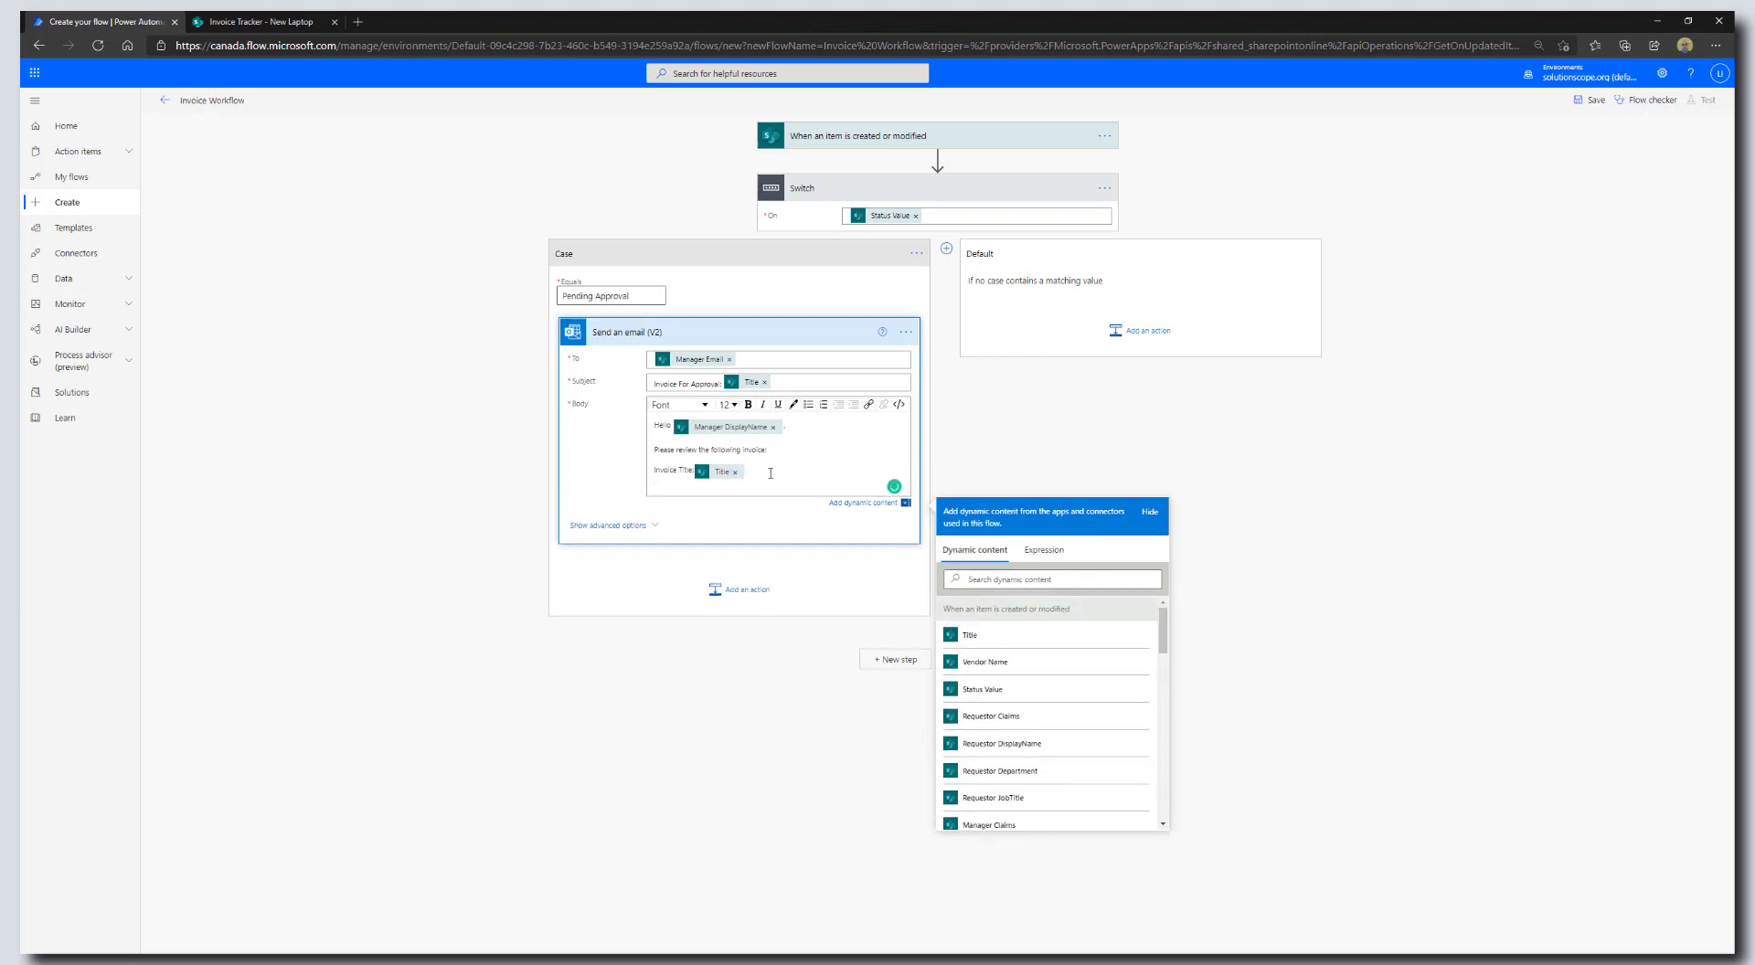
{"action": "type", "text": "Requestor:"}
{"action": "left_click", "coordinate": [1079, 744]}
Add an "Invoice Amount:" line with the Invoice Amount dynamic content below the Requestor line
{"action": "key", "text": "Return"}
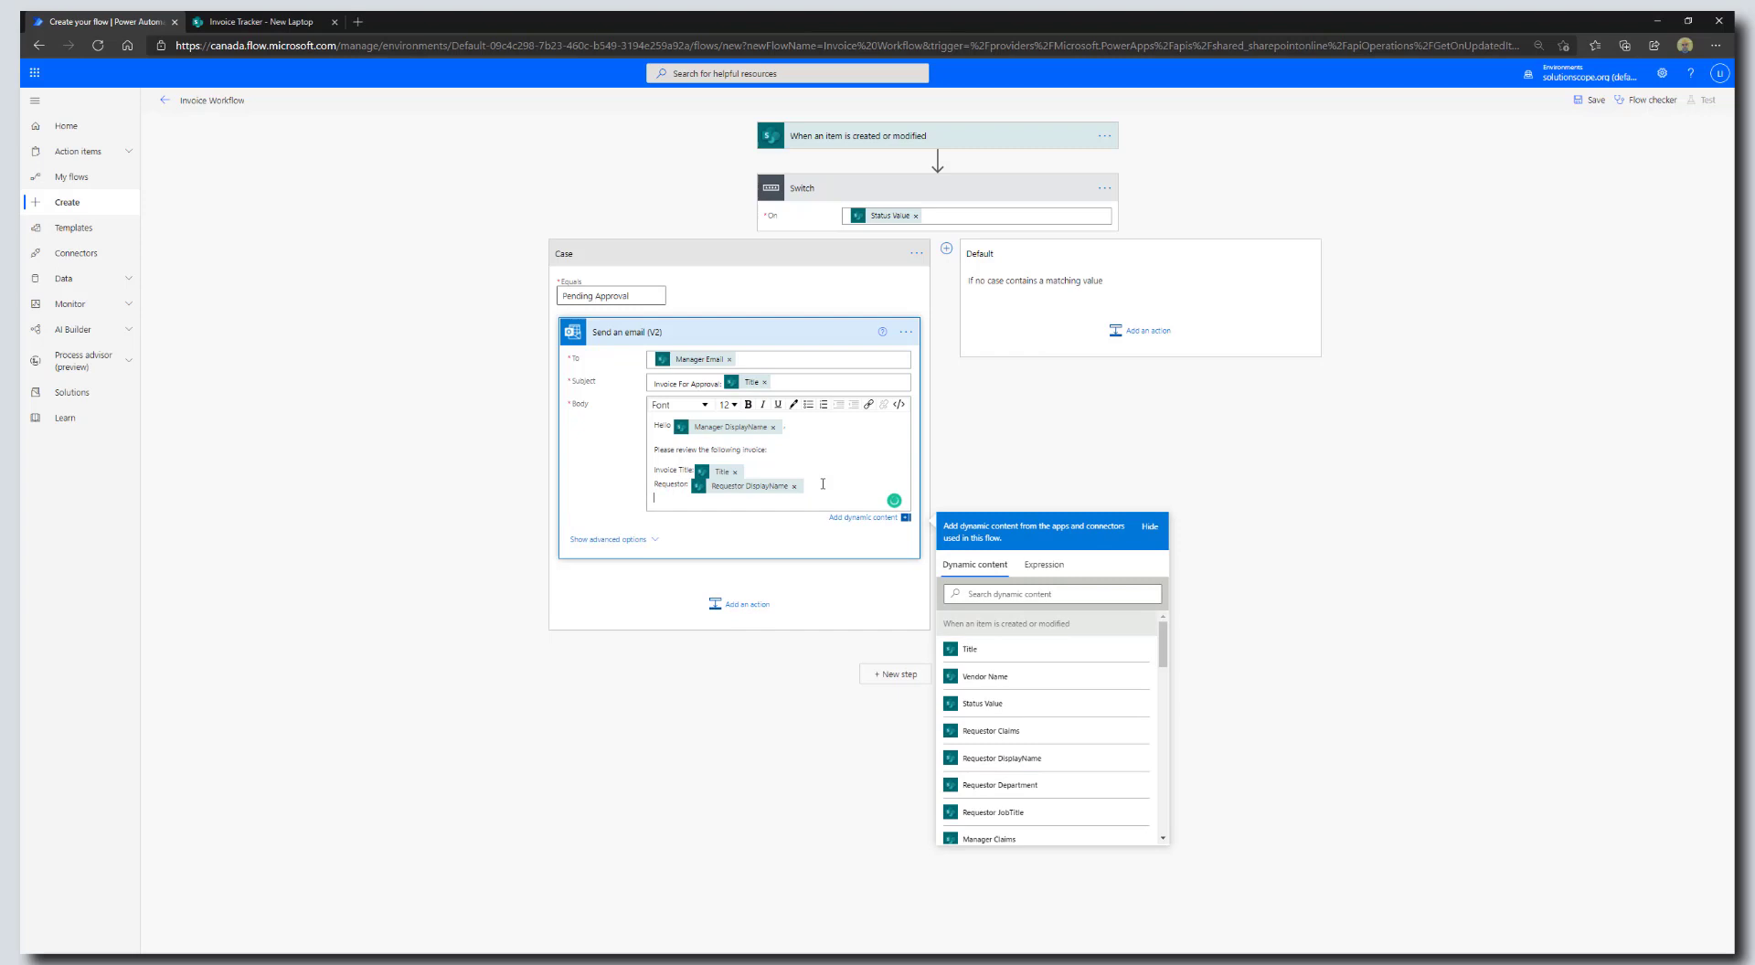
{"action": "type", "text": "Invoice Amount:"}
{"action": "scroll", "coordinate": [1108, 734], "scroll_direction": "down", "scroll_amount": 3}
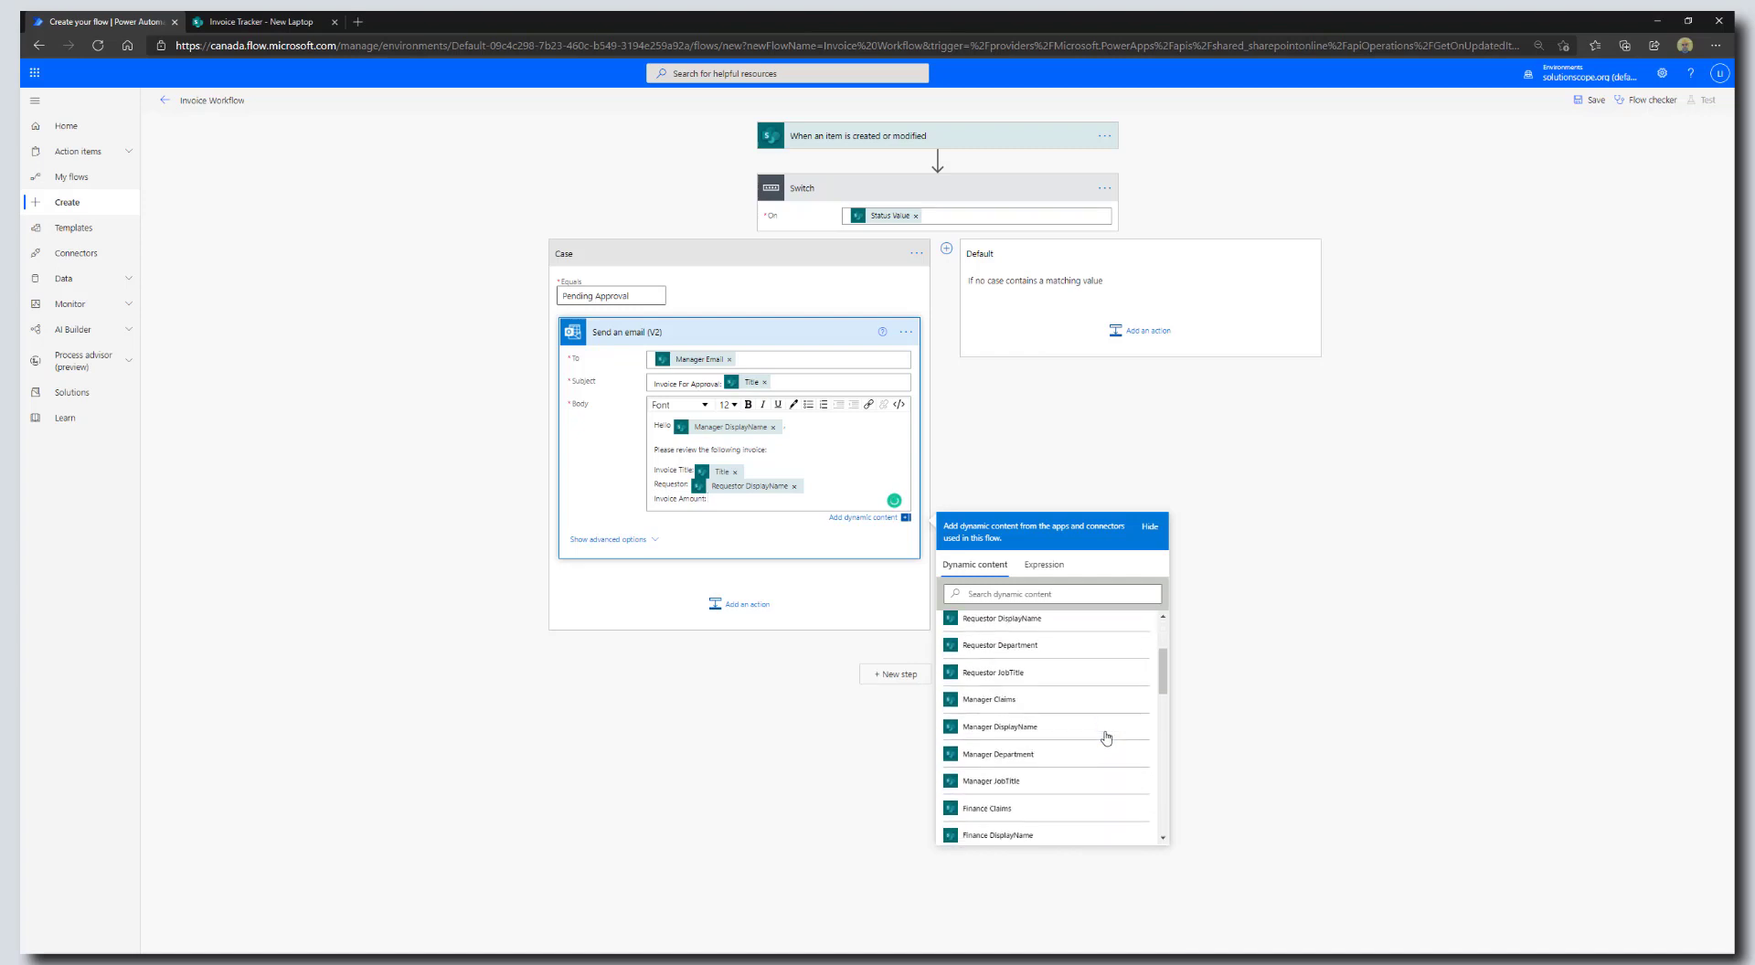
{"action": "left_click", "coordinate": [986, 594]}
{"action": "type", "text": "amount"}
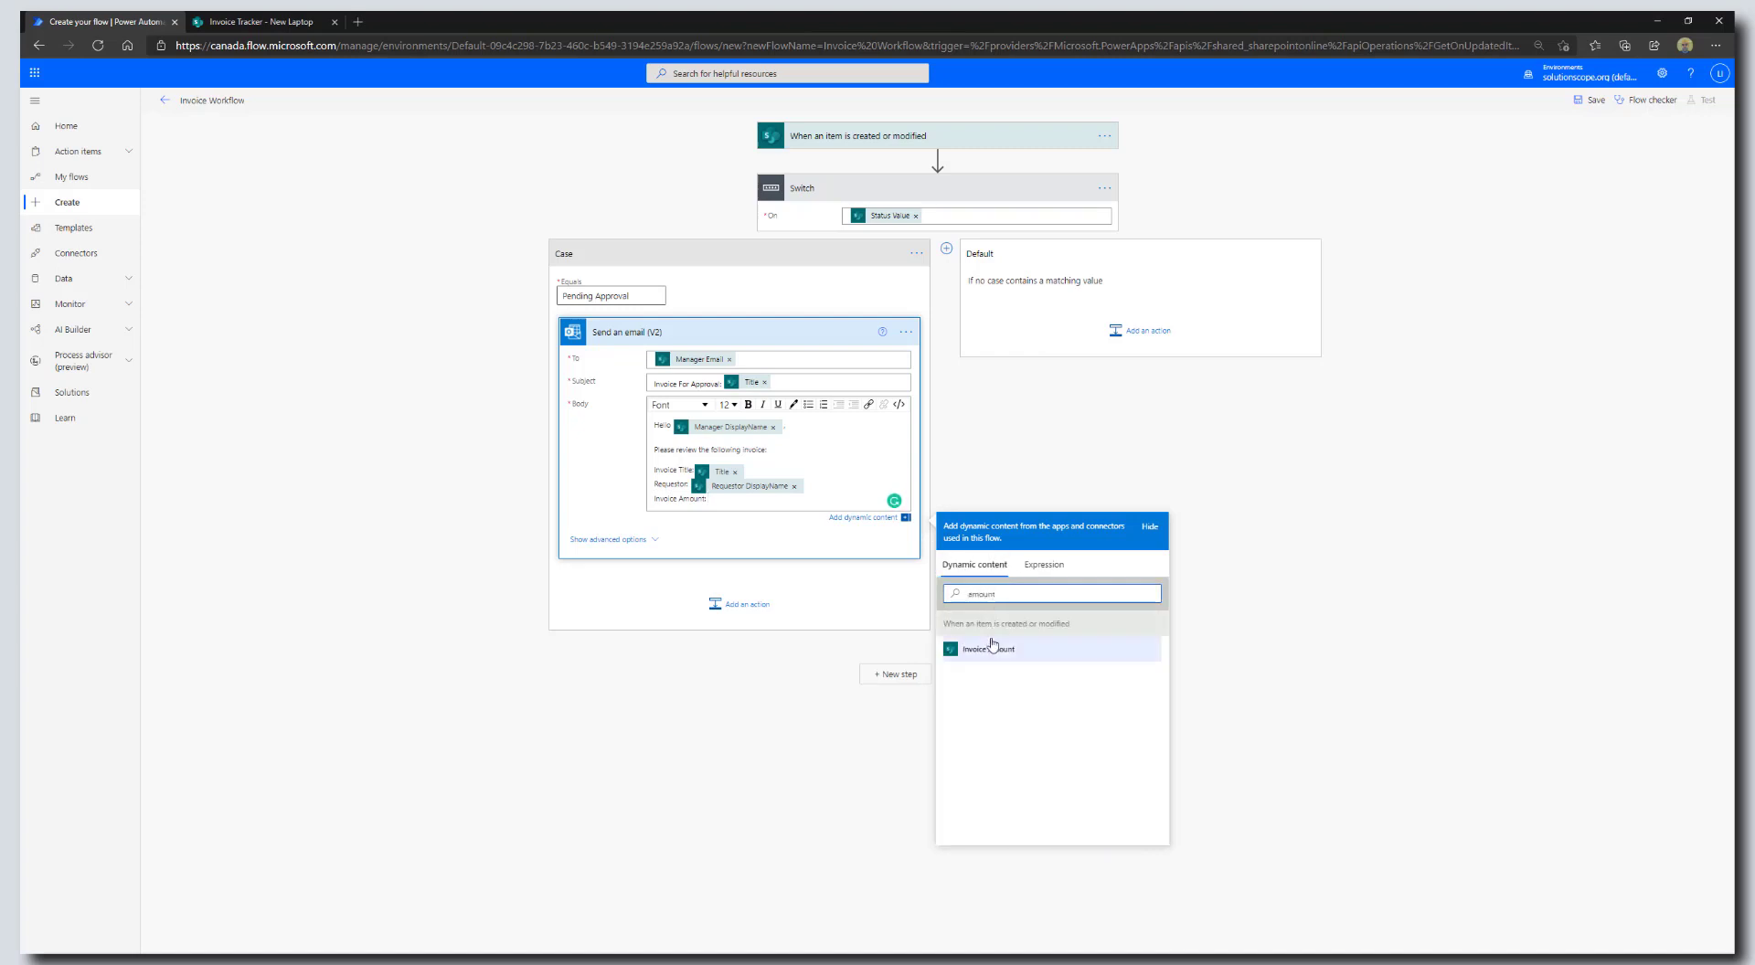
{"action": "left_click", "coordinate": [983, 649]}
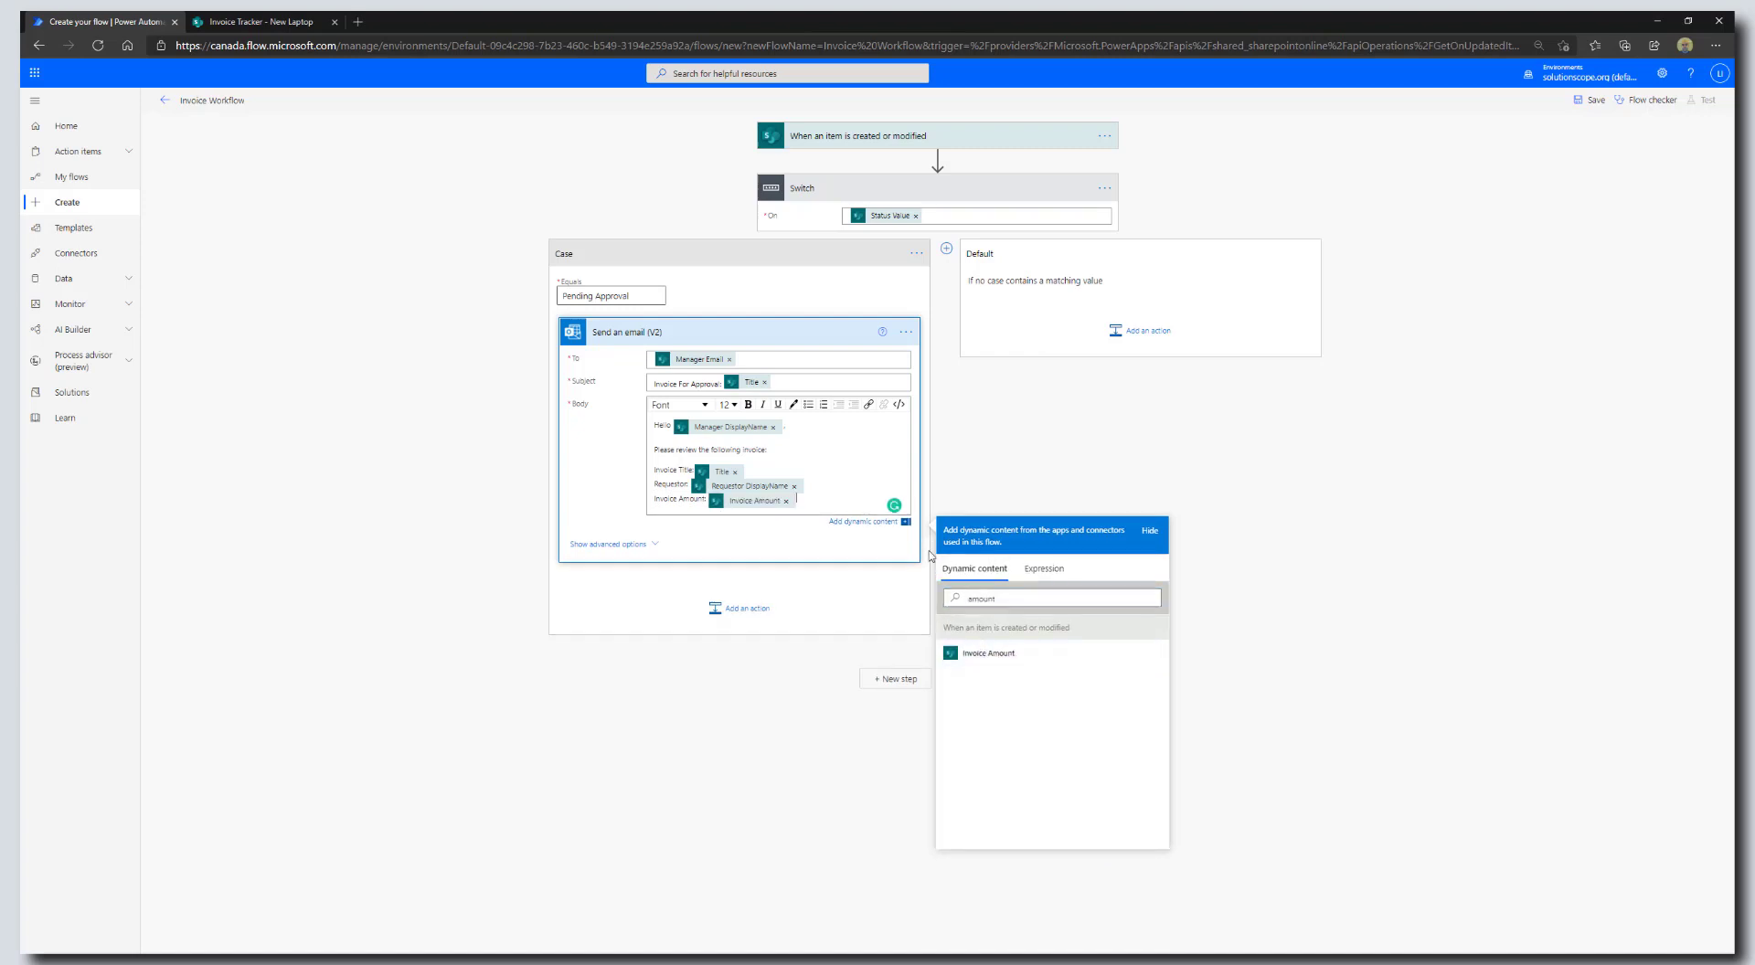
Add a "Vendor Name:" line with the Vendor Name dynamic content below the Invoice Amount line
{"action": "key", "text": "Return"}
{"action": "type", "text": "Vend"}
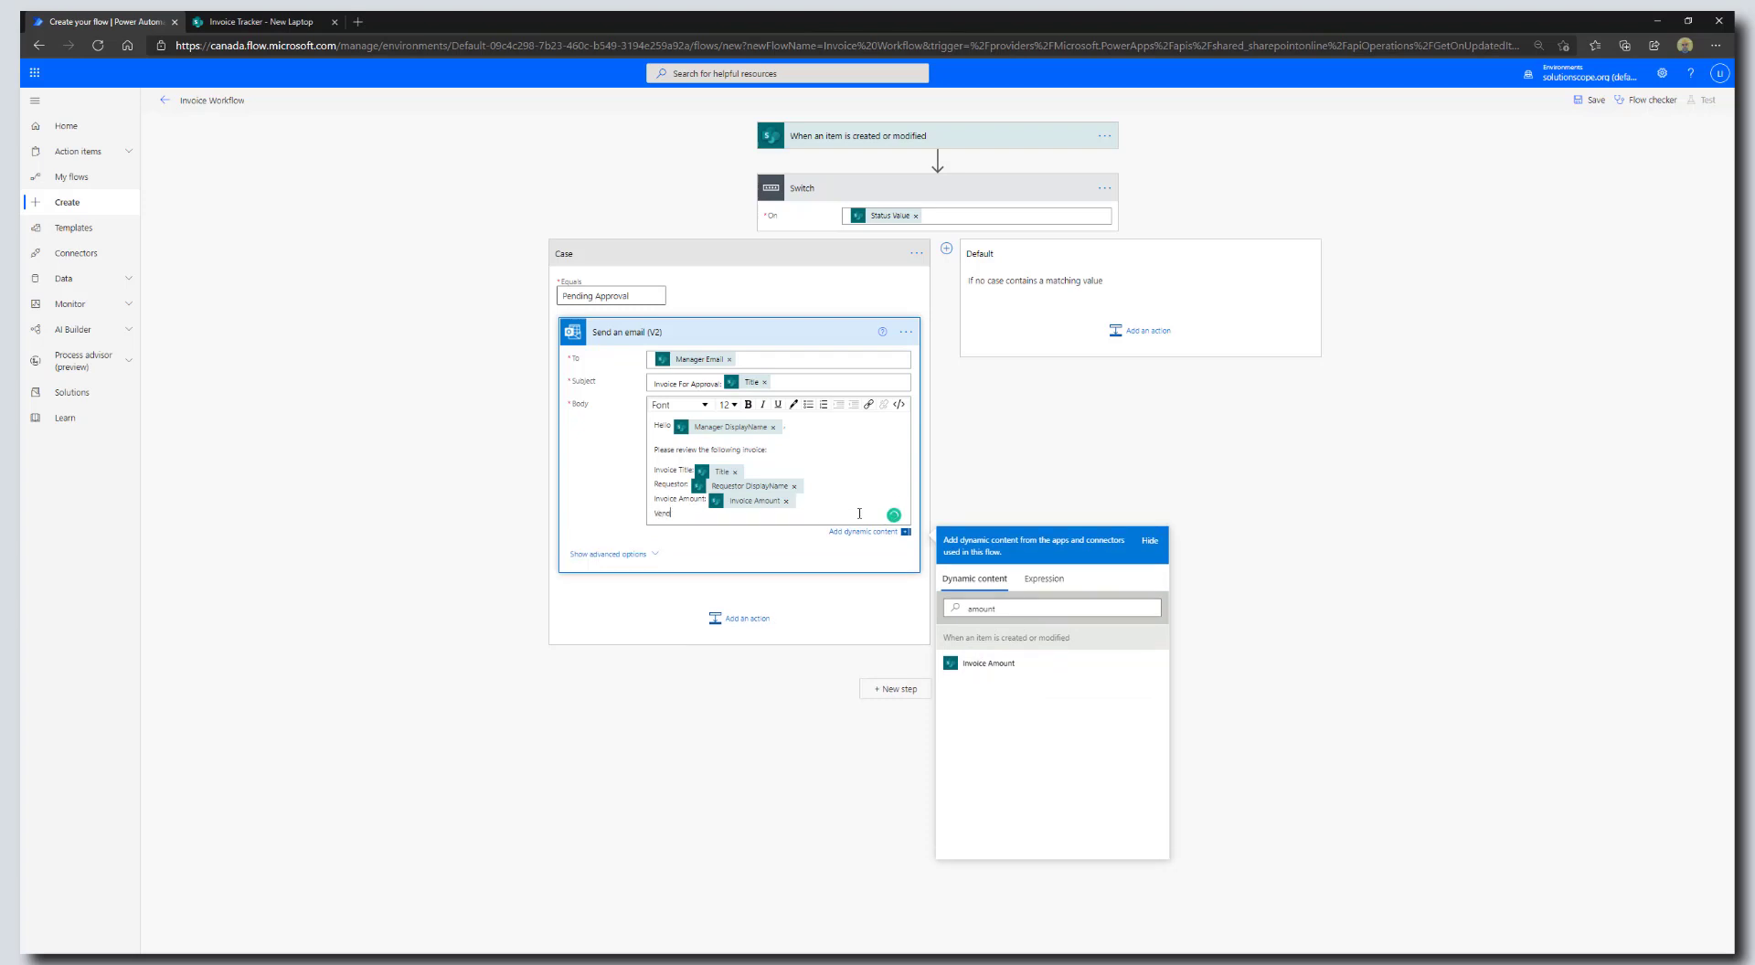
{"action": "type", "text": "or Name:"}
{"action": "left_click", "coordinate": [981, 609]}
{"action": "double_click", "coordinate": [981, 609]}
{"action": "type", "text": "vendo"}
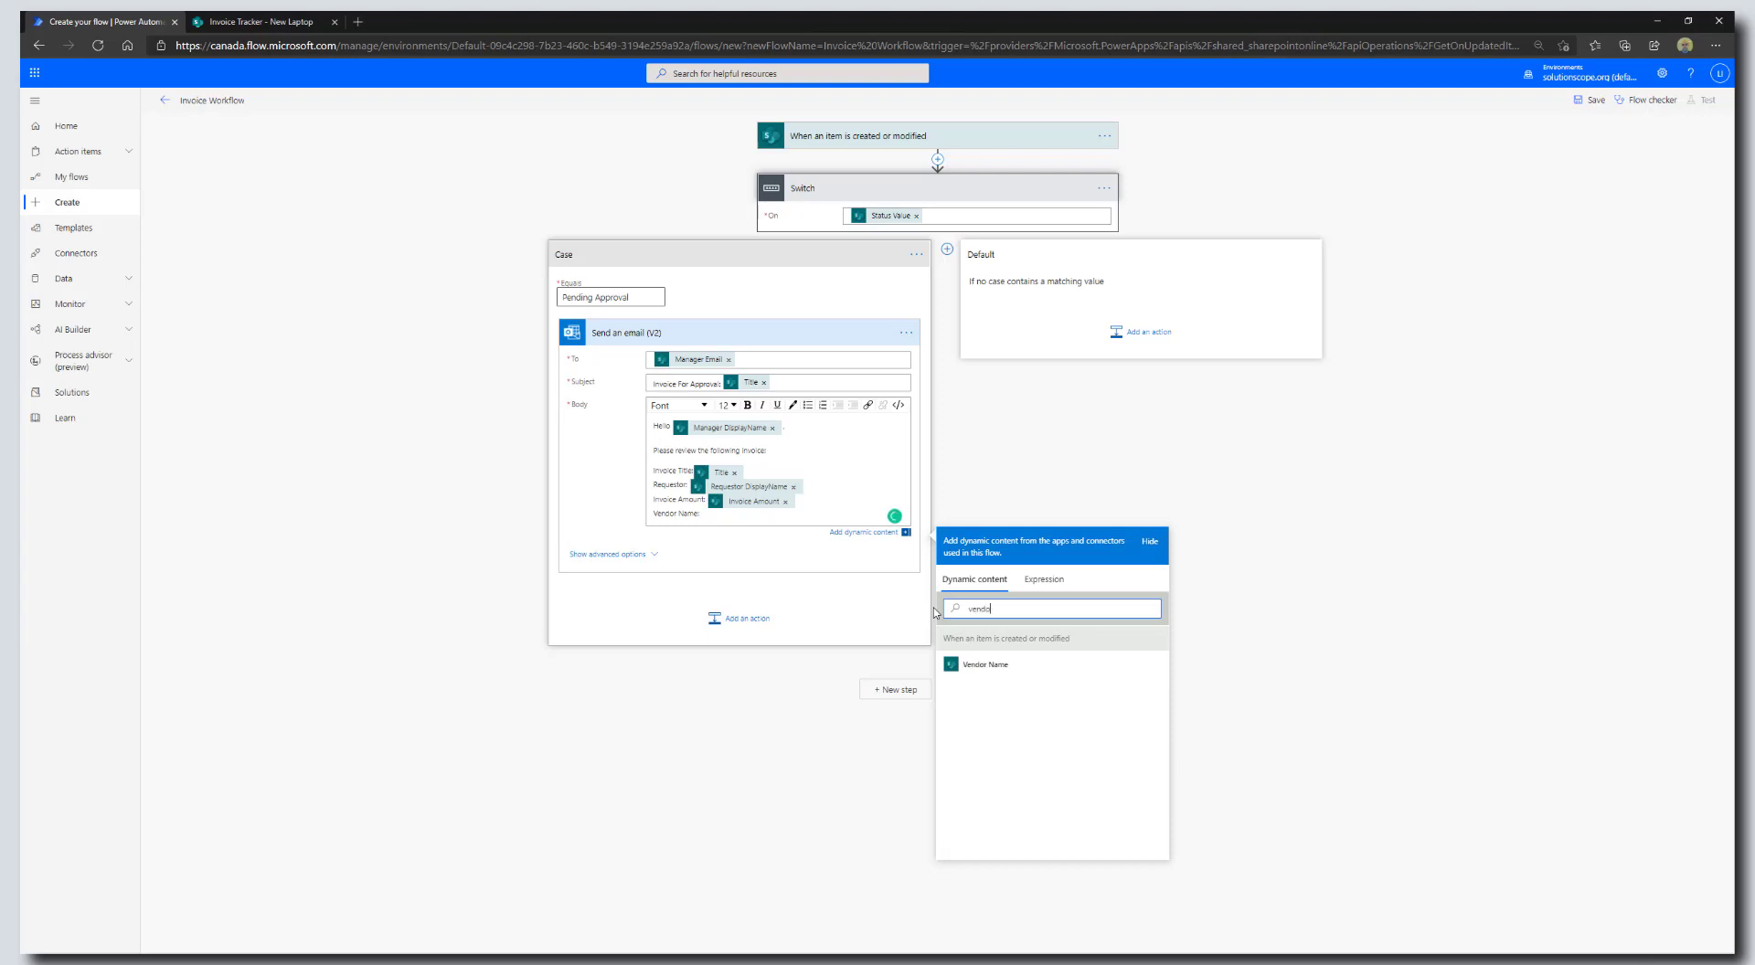
{"action": "type", "text": "r"}
{"action": "left_click", "coordinate": [978, 664]}
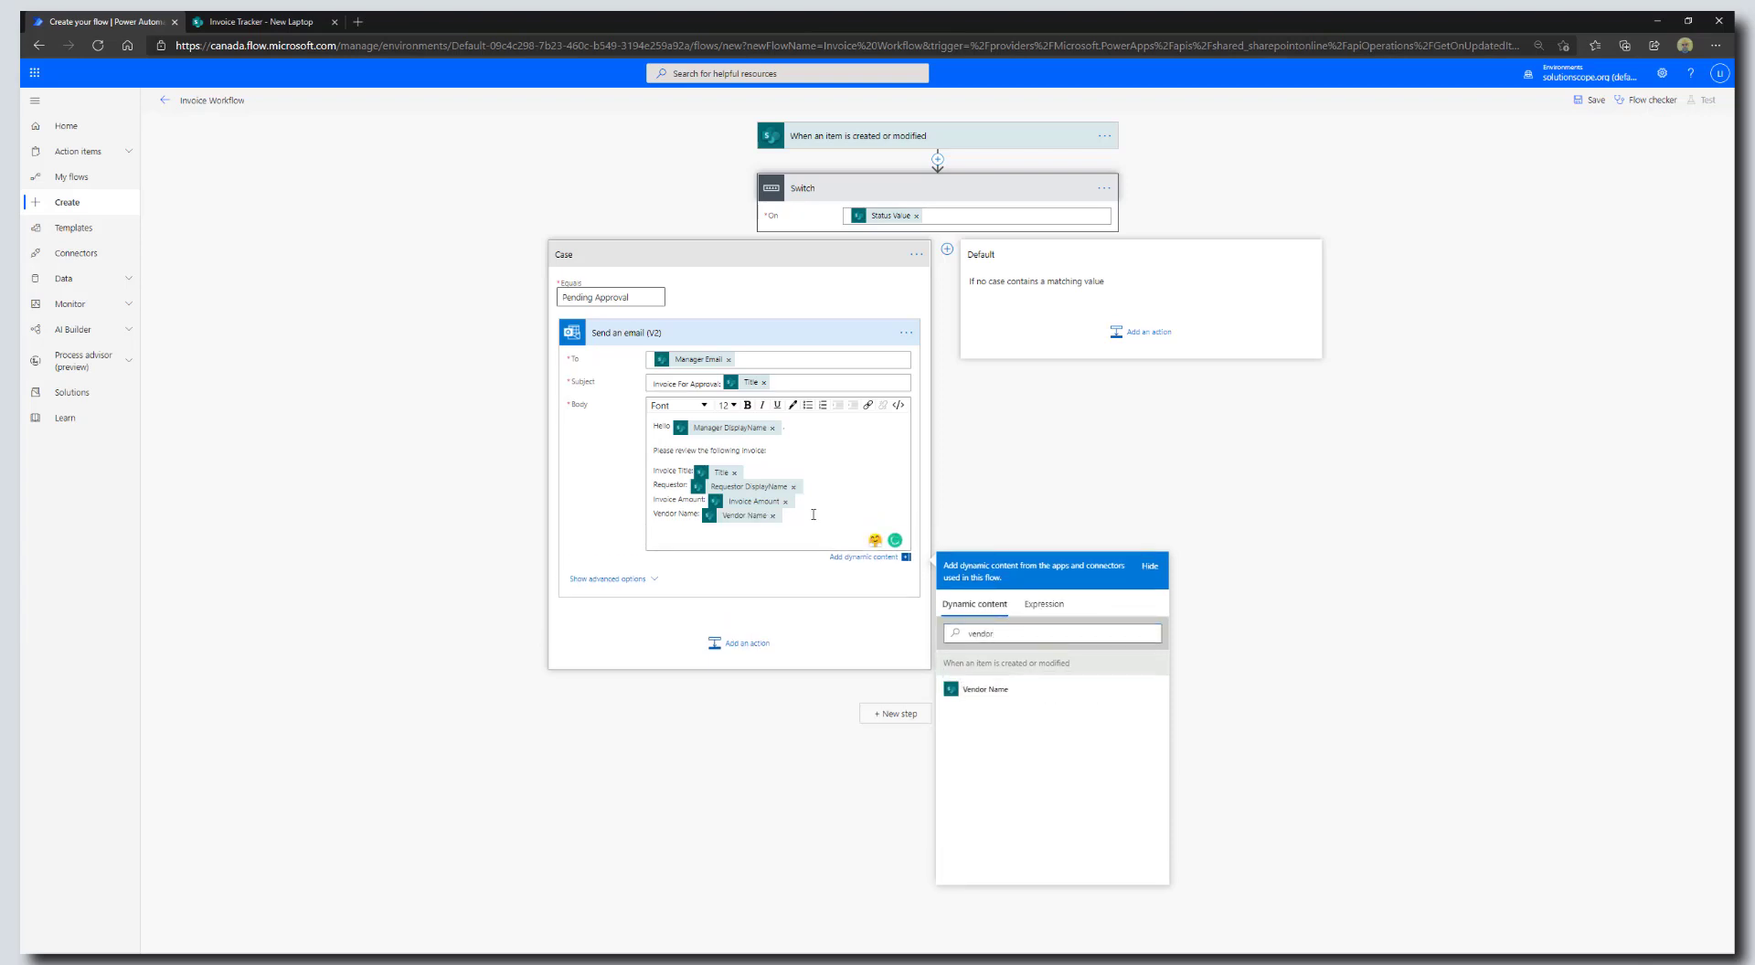
Add the paragraph "If you approve, please update the status of this invoice to "Approved" using the following link" below the invoice details
{"action": "key", "text": "Return"}
{"action": "type", "text": "you approve, please update the status of this invoice to \"Approved\" using the following lin"}
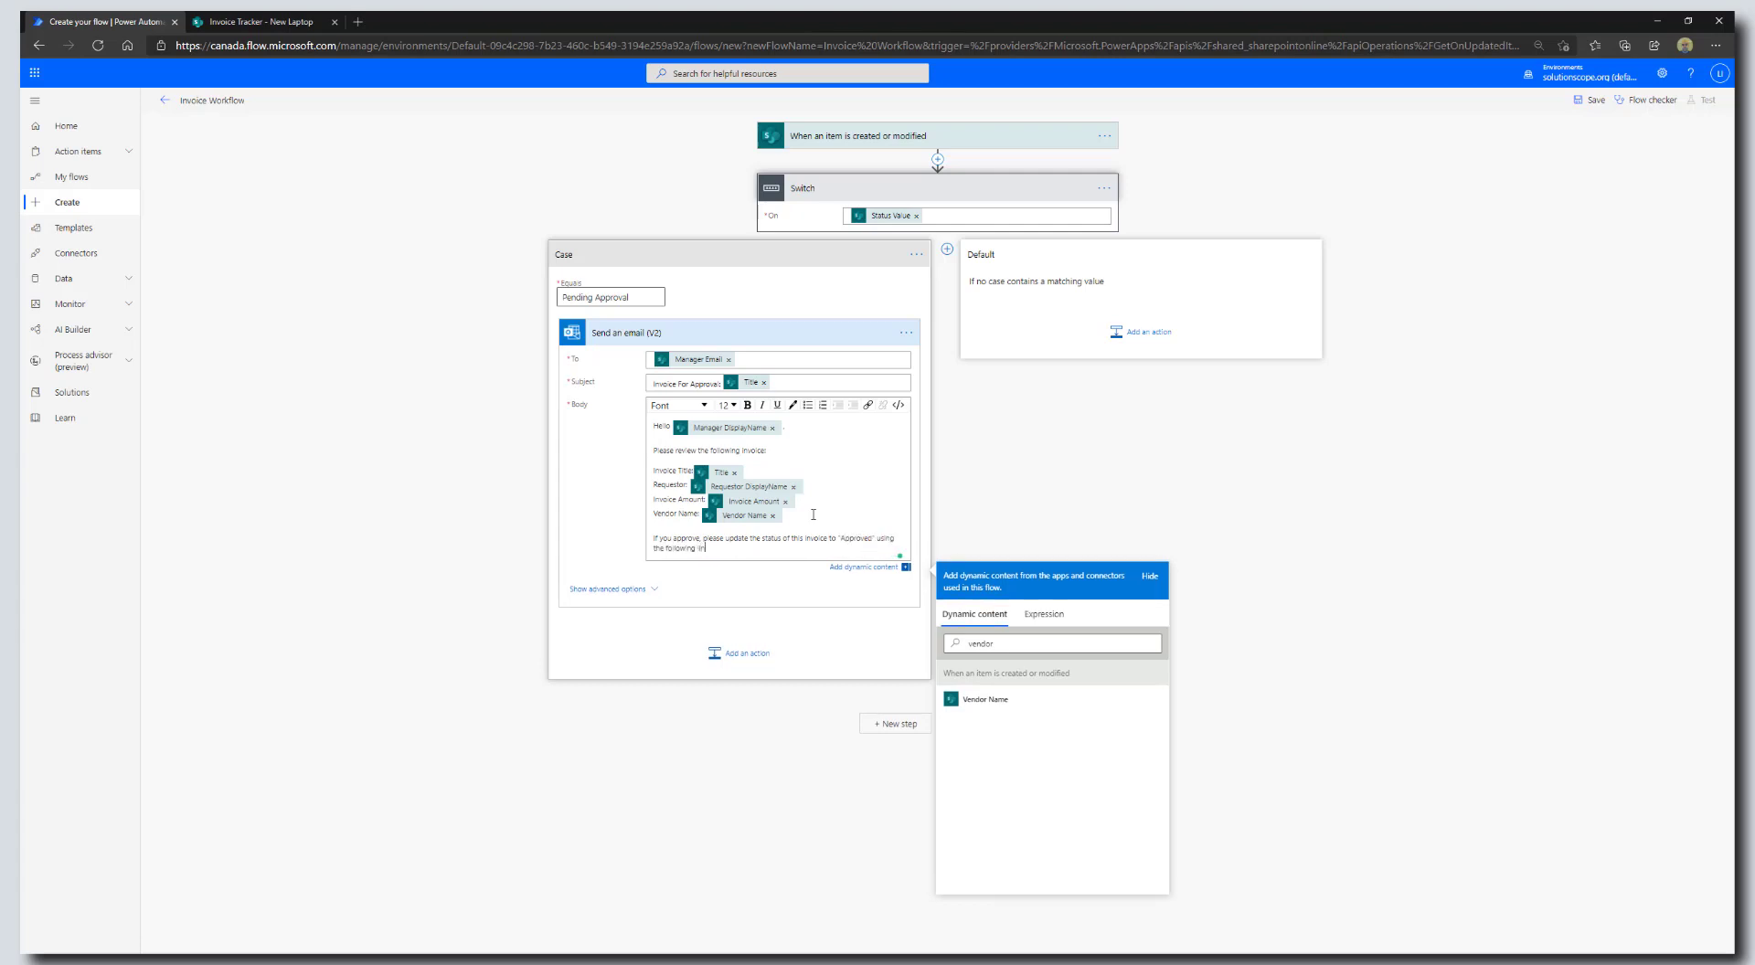
{"action": "type", "text": "k"}
{"action": "key", "text": "Return"}
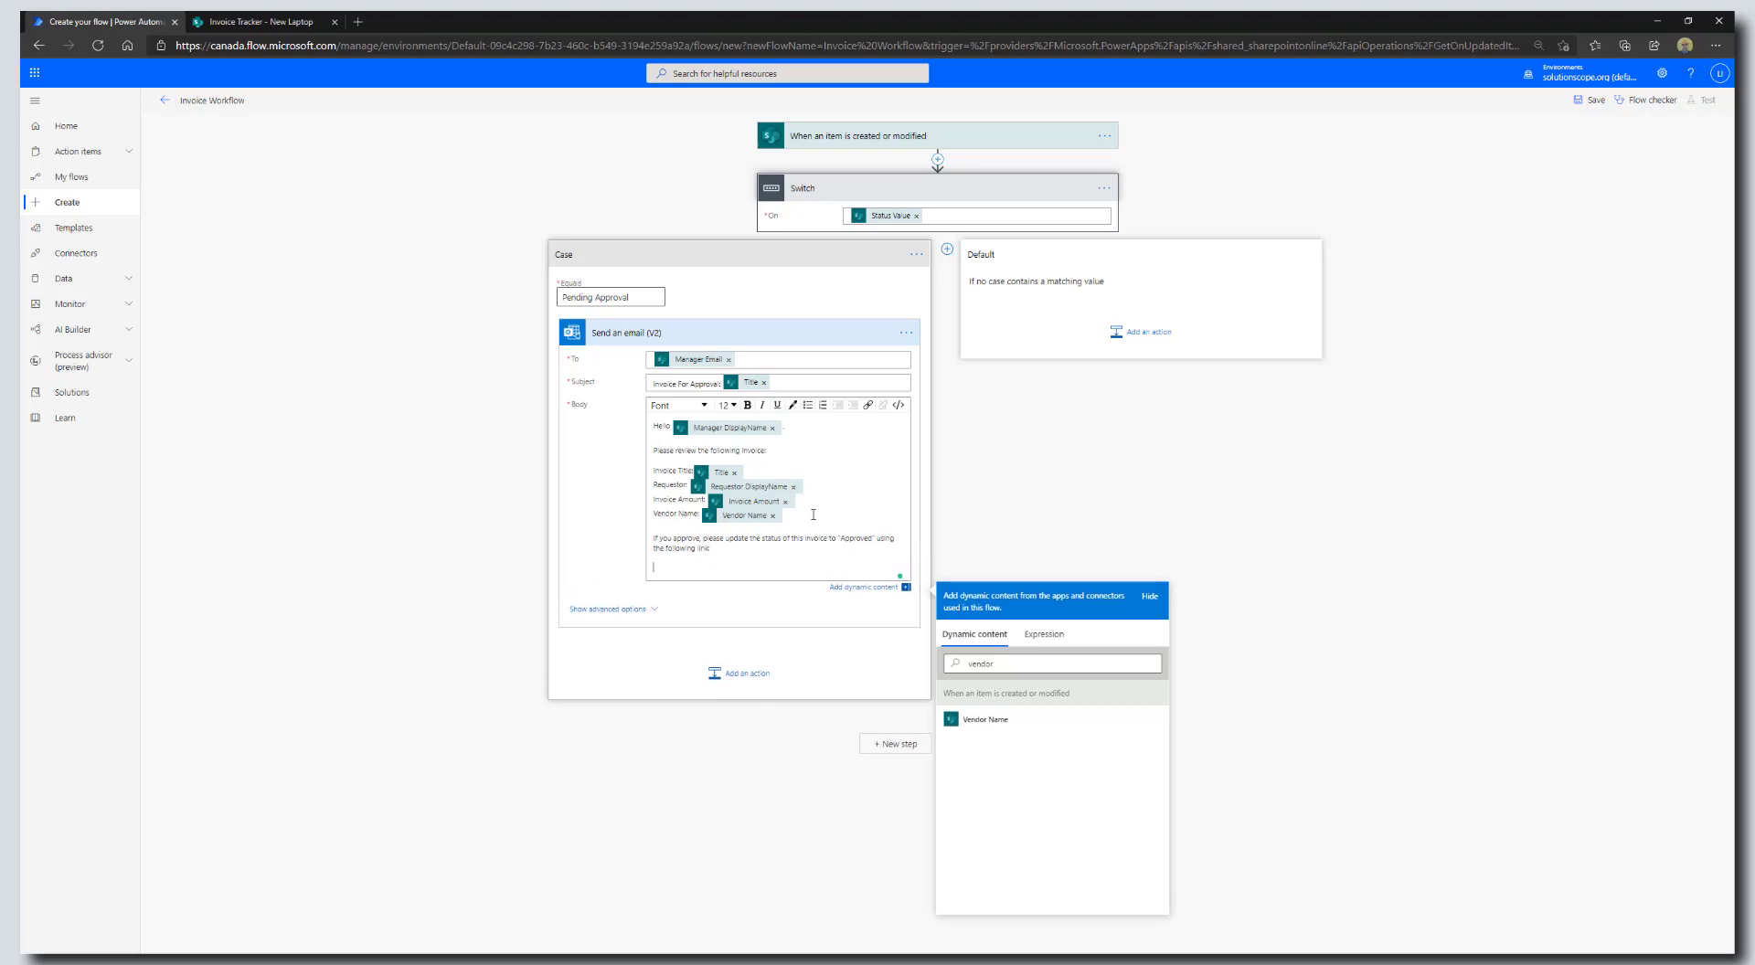
Insert the Link to item dynamic content at the end of the email body and save the flow
{"action": "left_click", "coordinate": [946, 664]}
{"action": "key", "text": "ctrl+a"}
{"action": "key", "text": "BackSpace"}
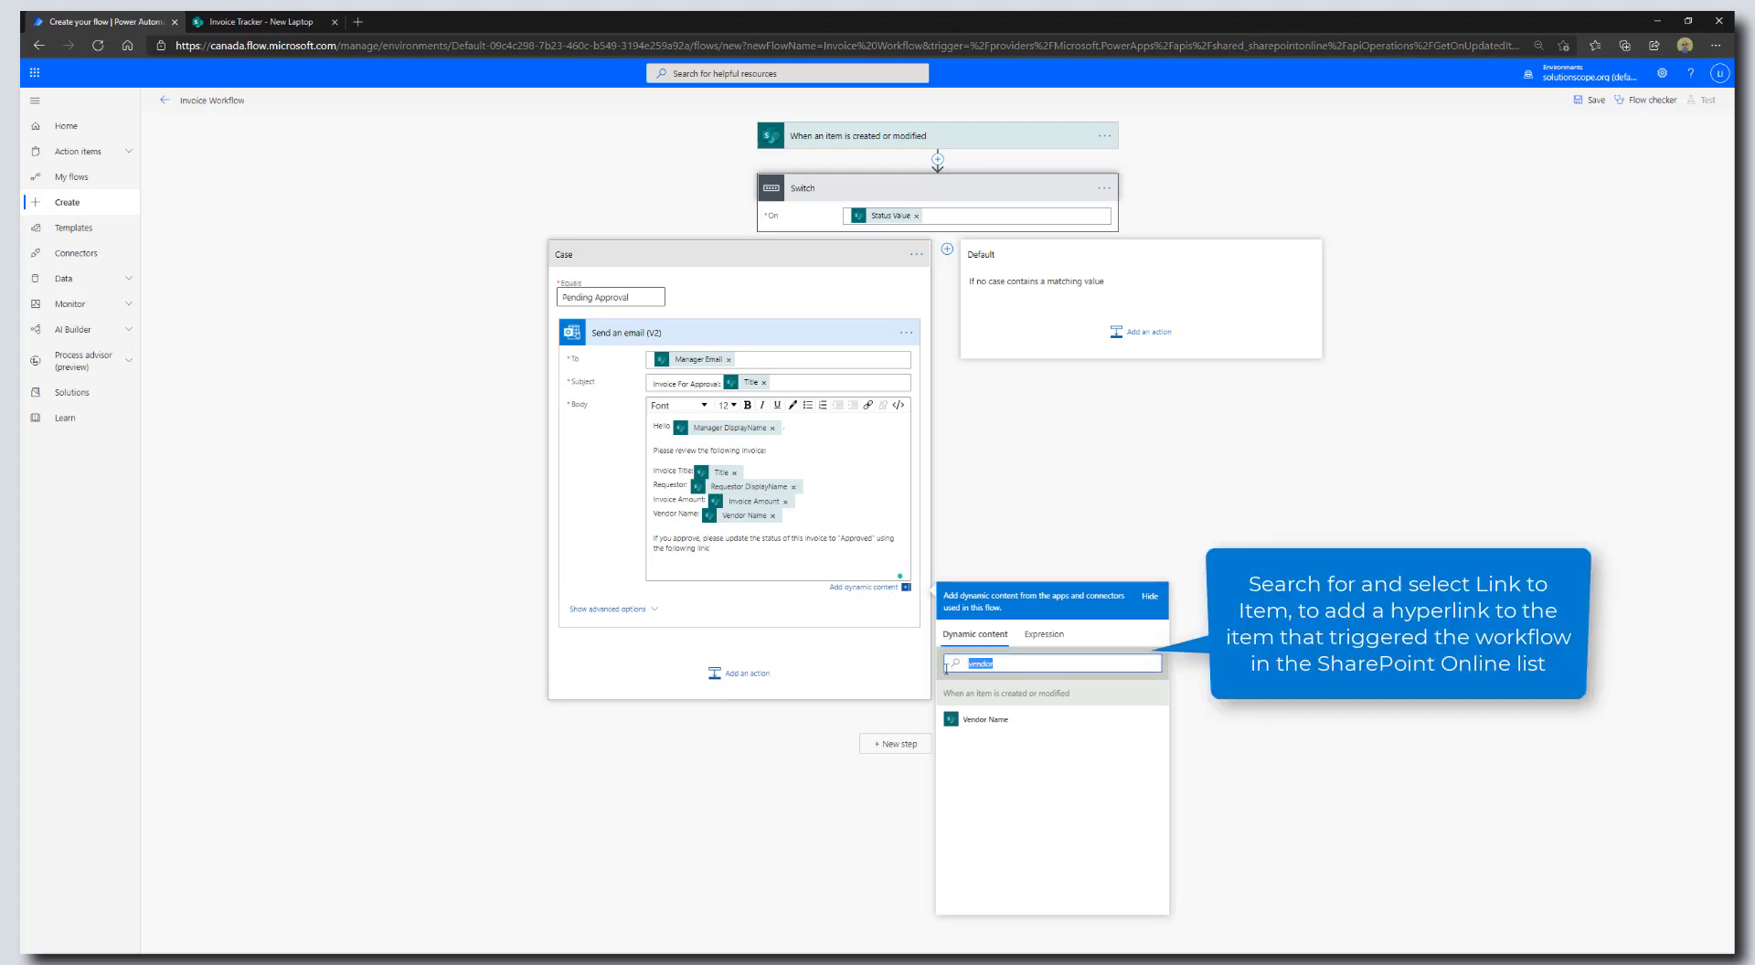
{"action": "type", "text": "link"}
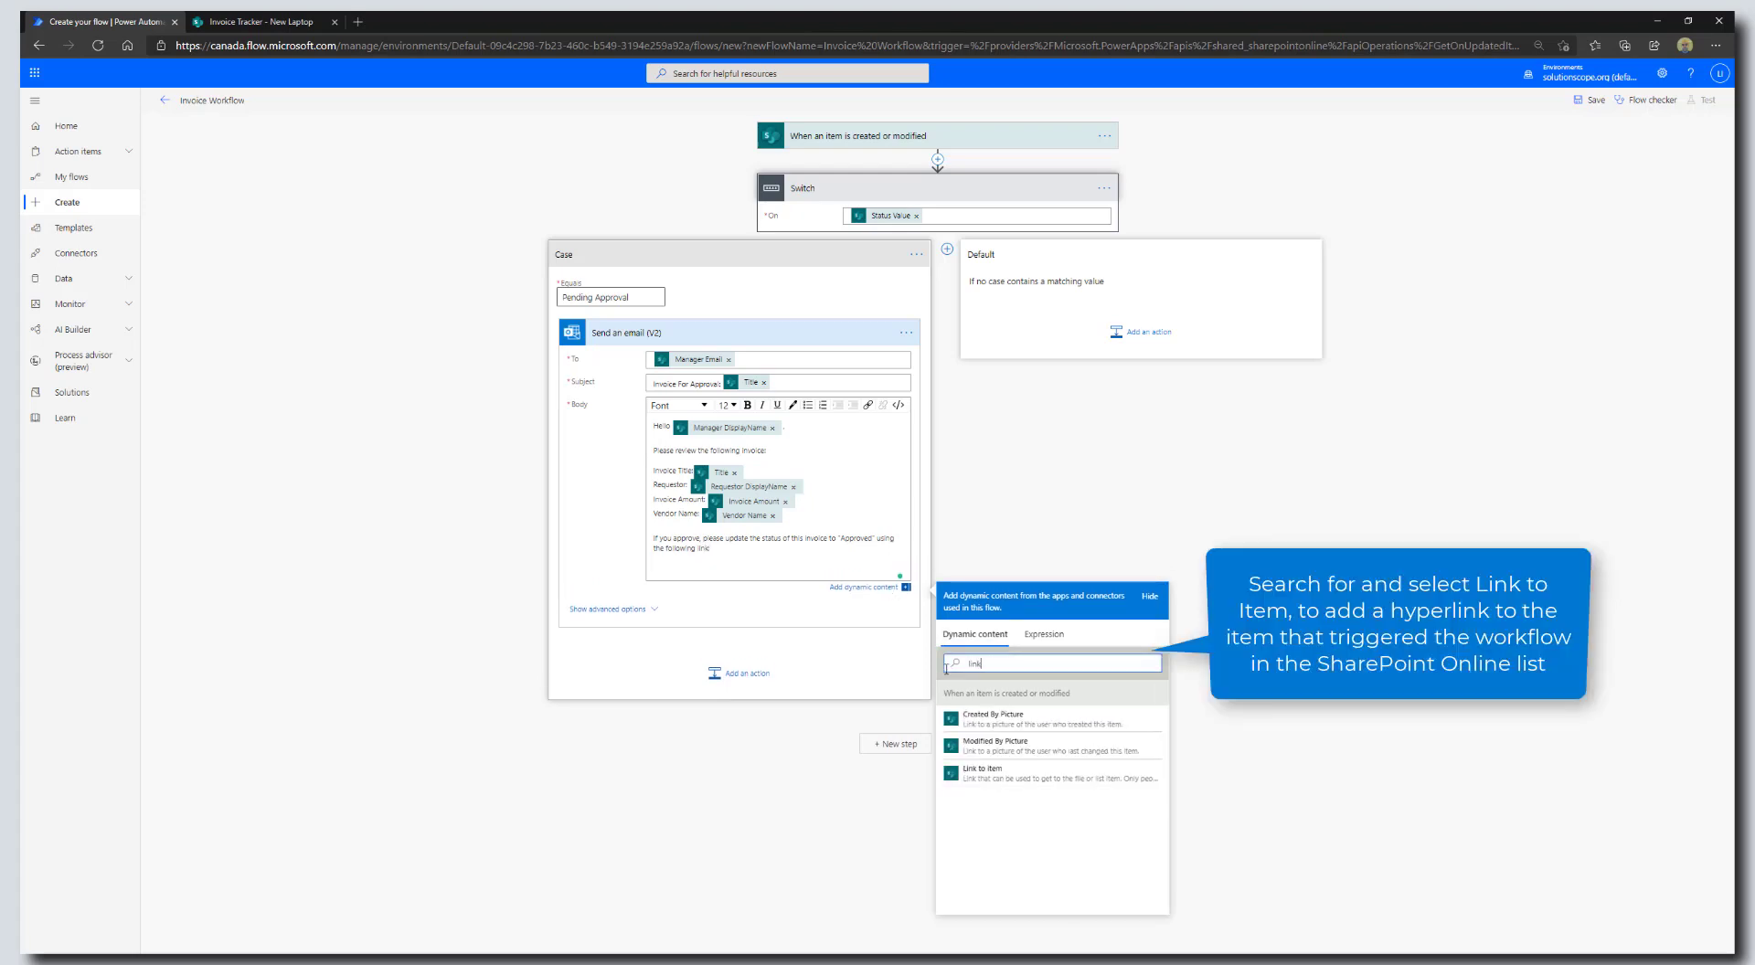
{"action": "left_click", "coordinate": [1002, 777]}
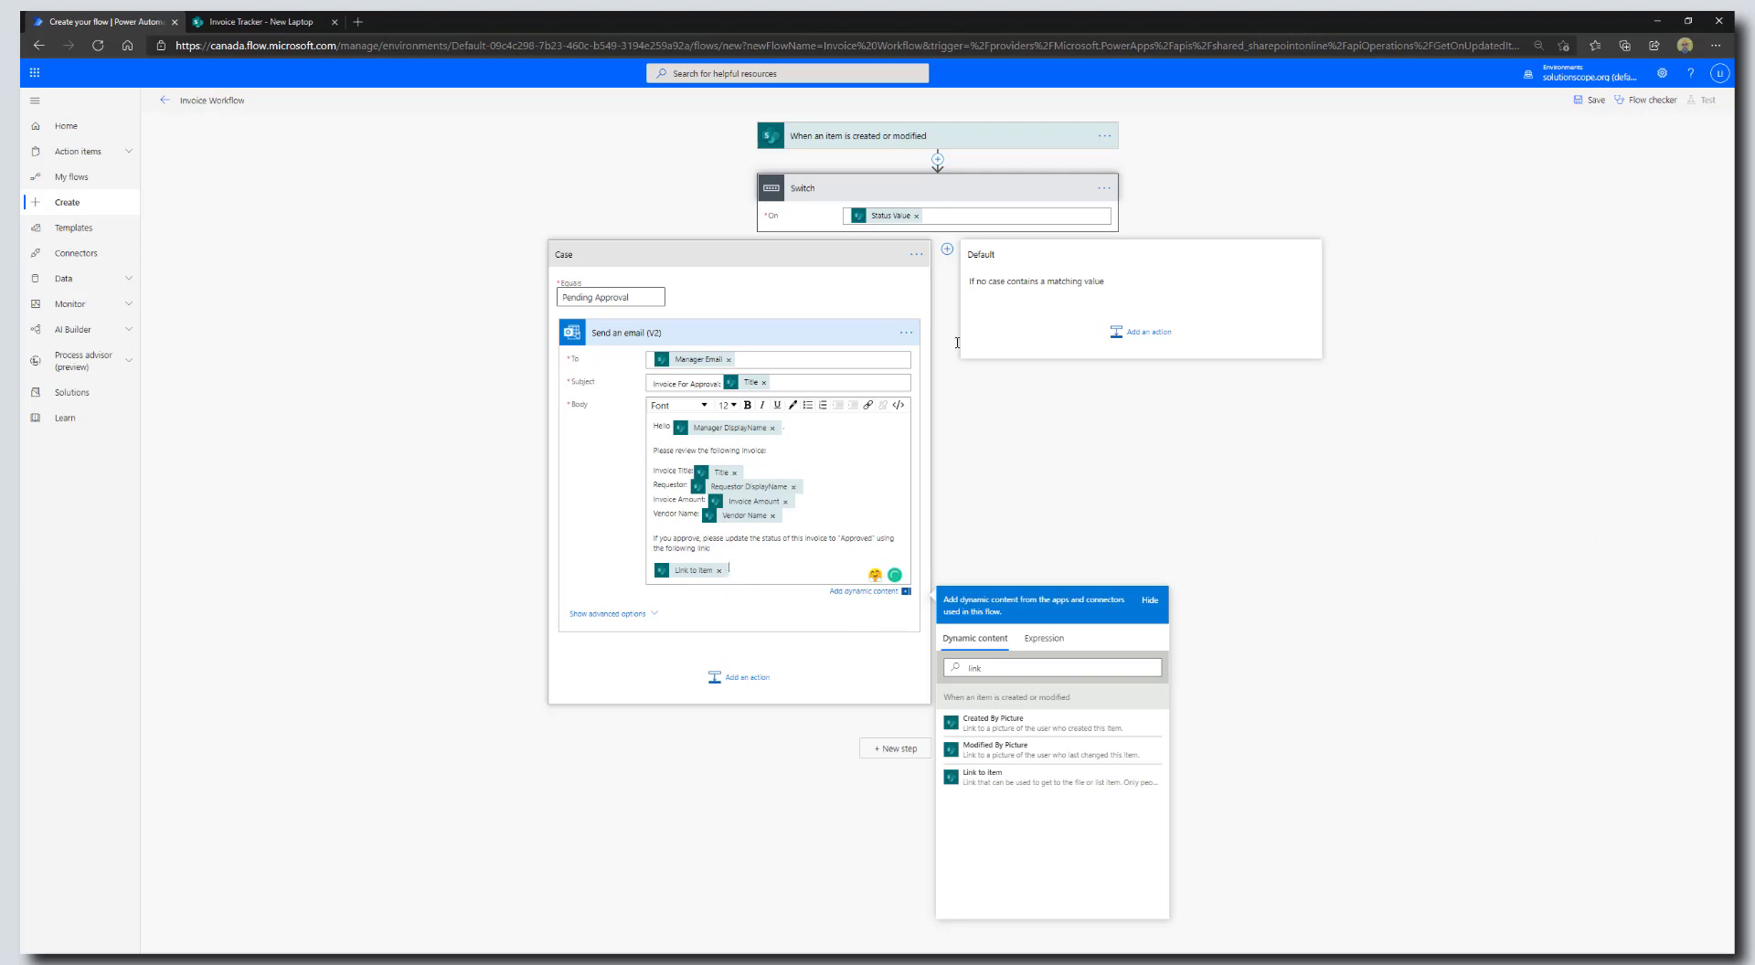
{"action": "left_click", "coordinate": [1594, 102]}
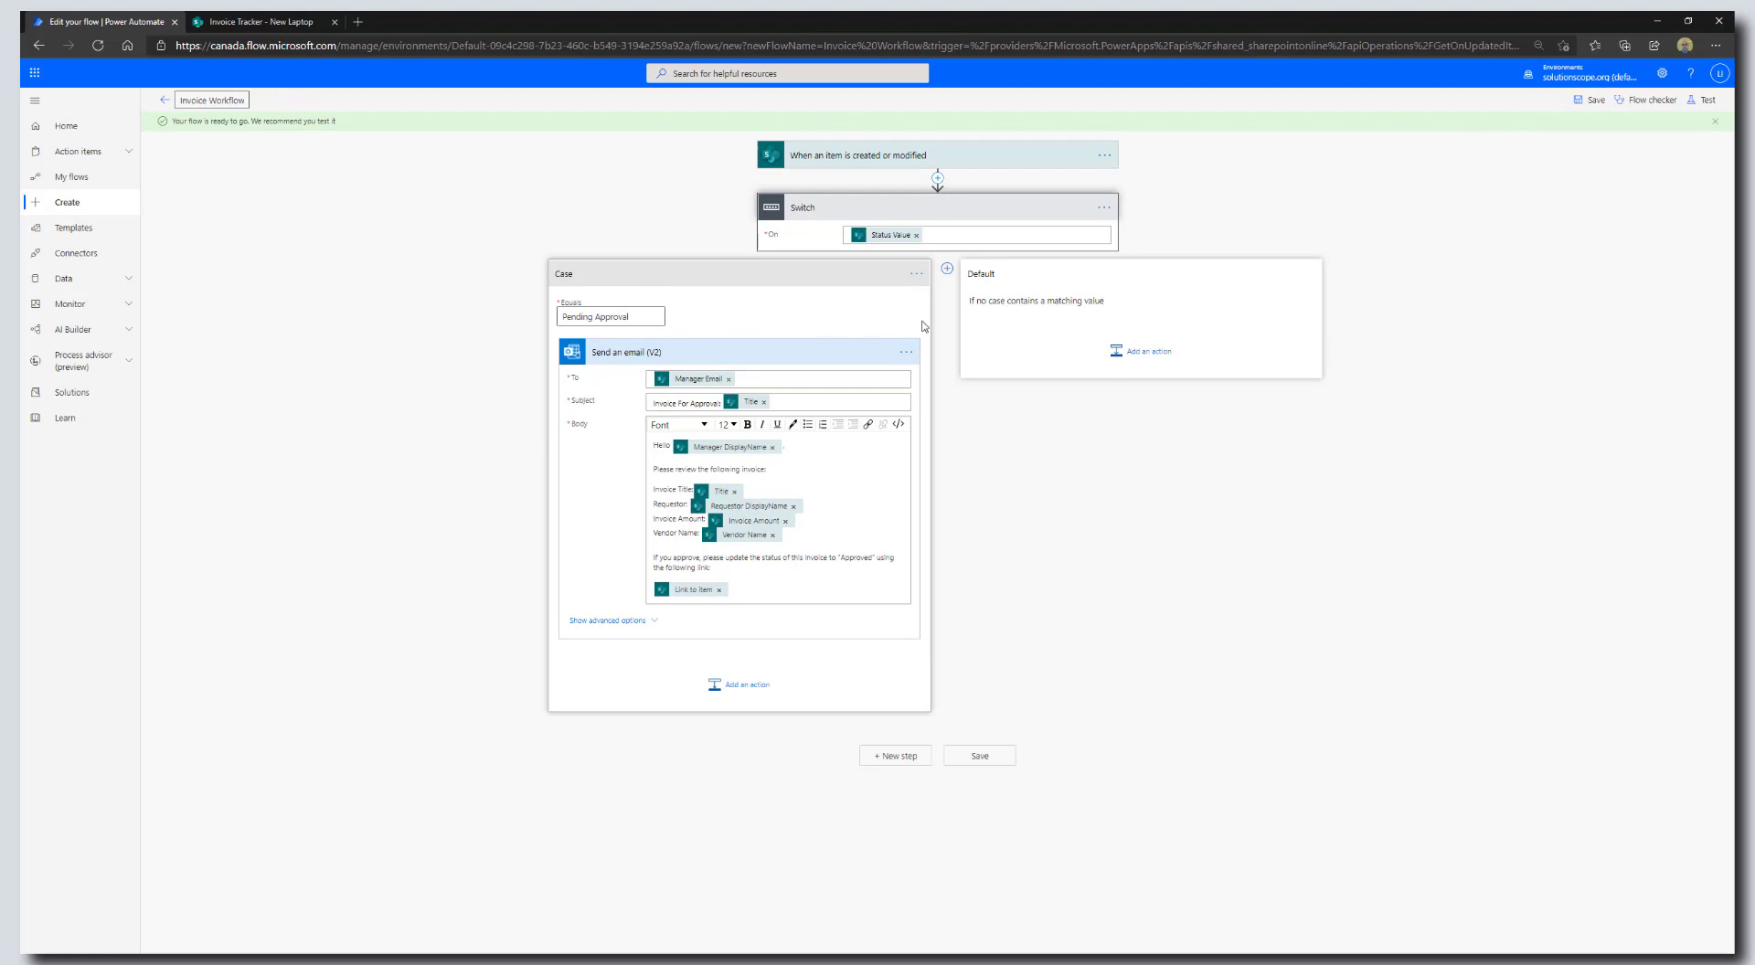
Add a second case to the Switch that matches the value "Approved"
{"action": "left_click", "coordinate": [947, 269]}
{"action": "left_click", "coordinate": [795, 312]}
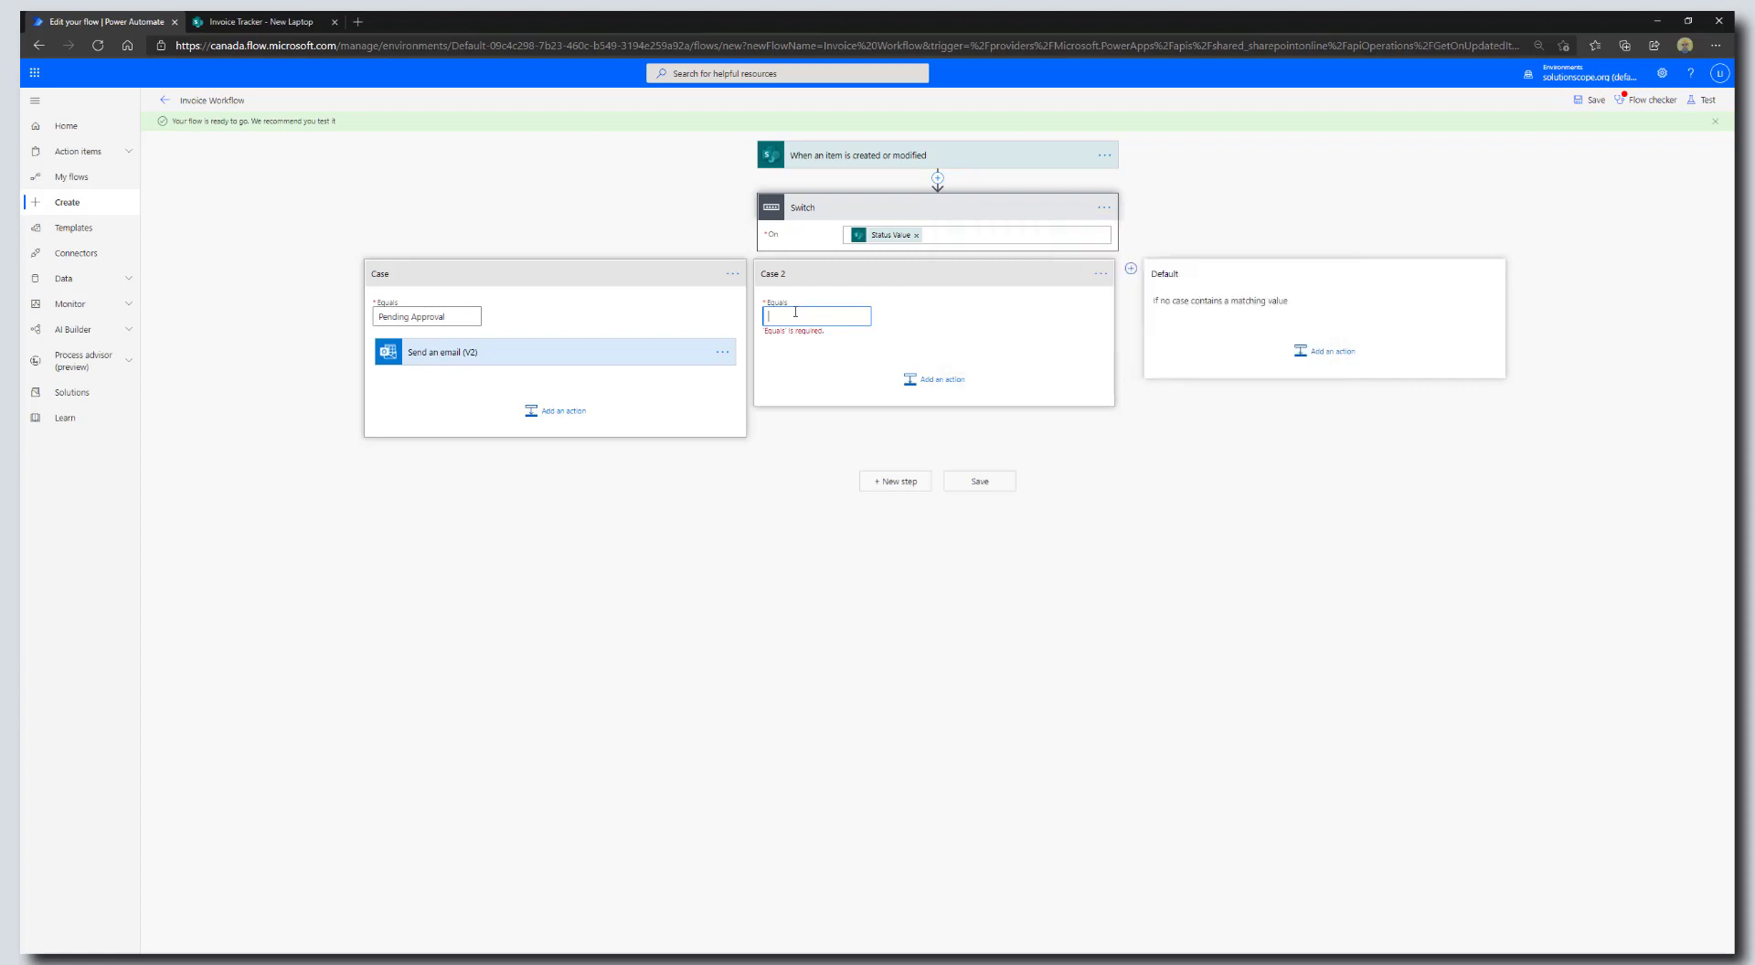
{"action": "type", "text": "pproved"}
Add a Send an email (V2) action to the Approved case
{"action": "left_click", "coordinate": [951, 390]}
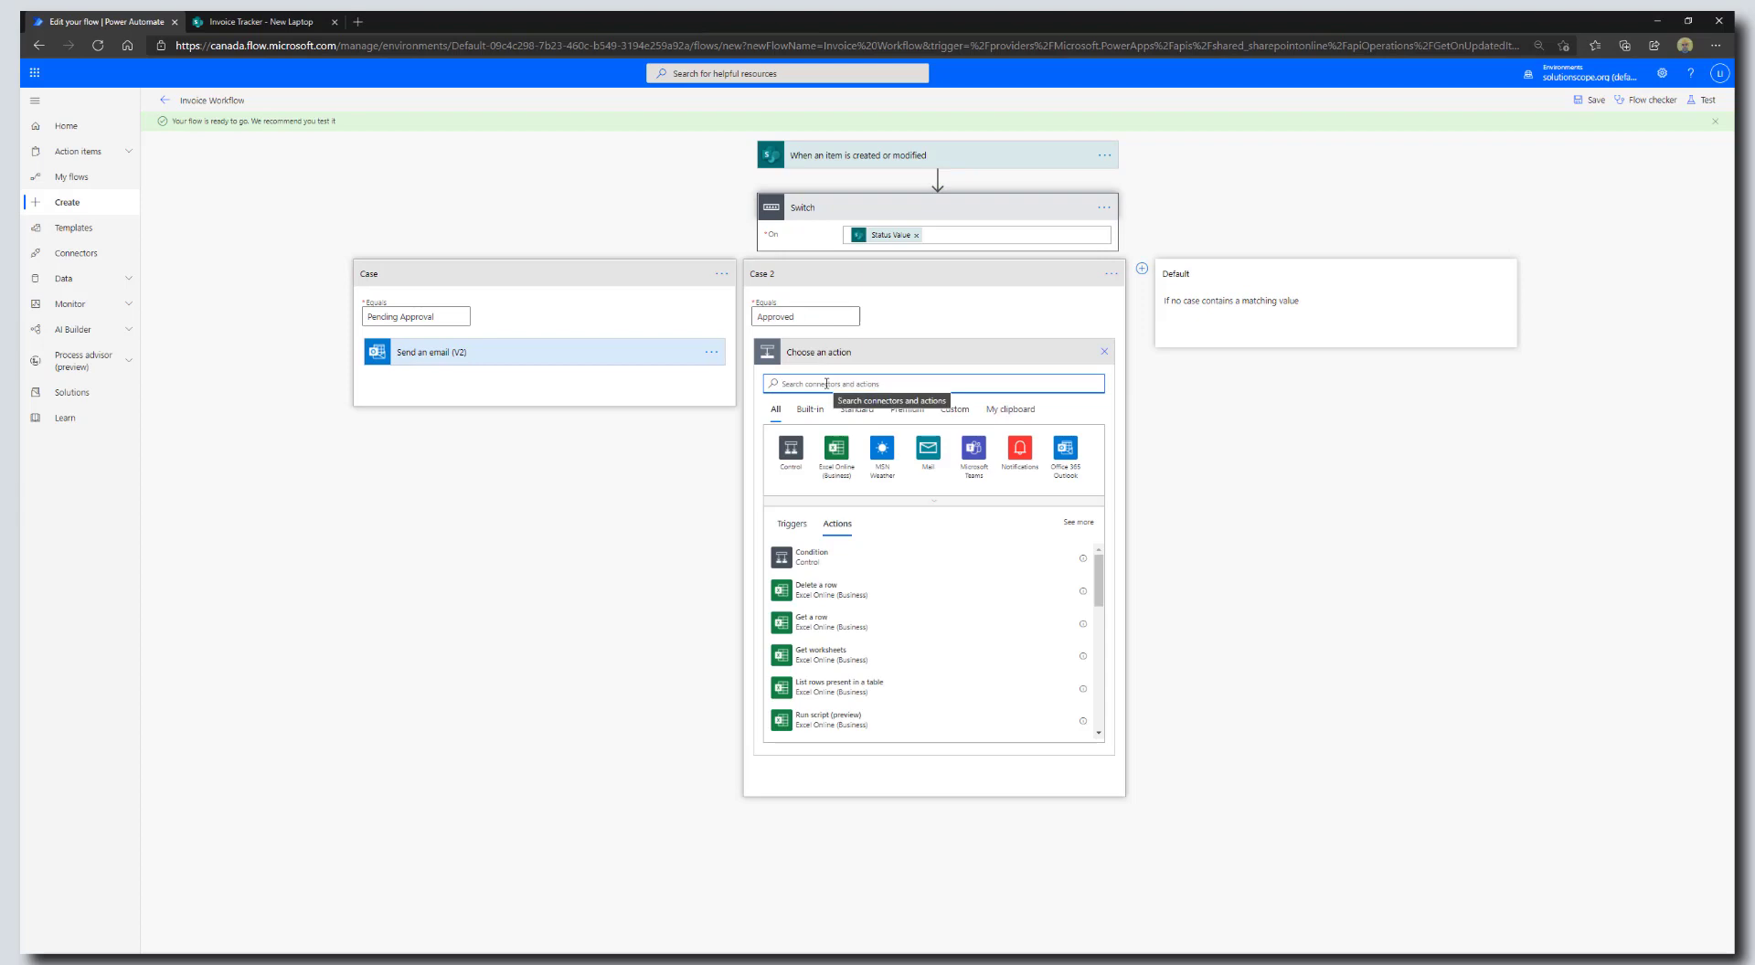
{"action": "type", "text": "send an"}
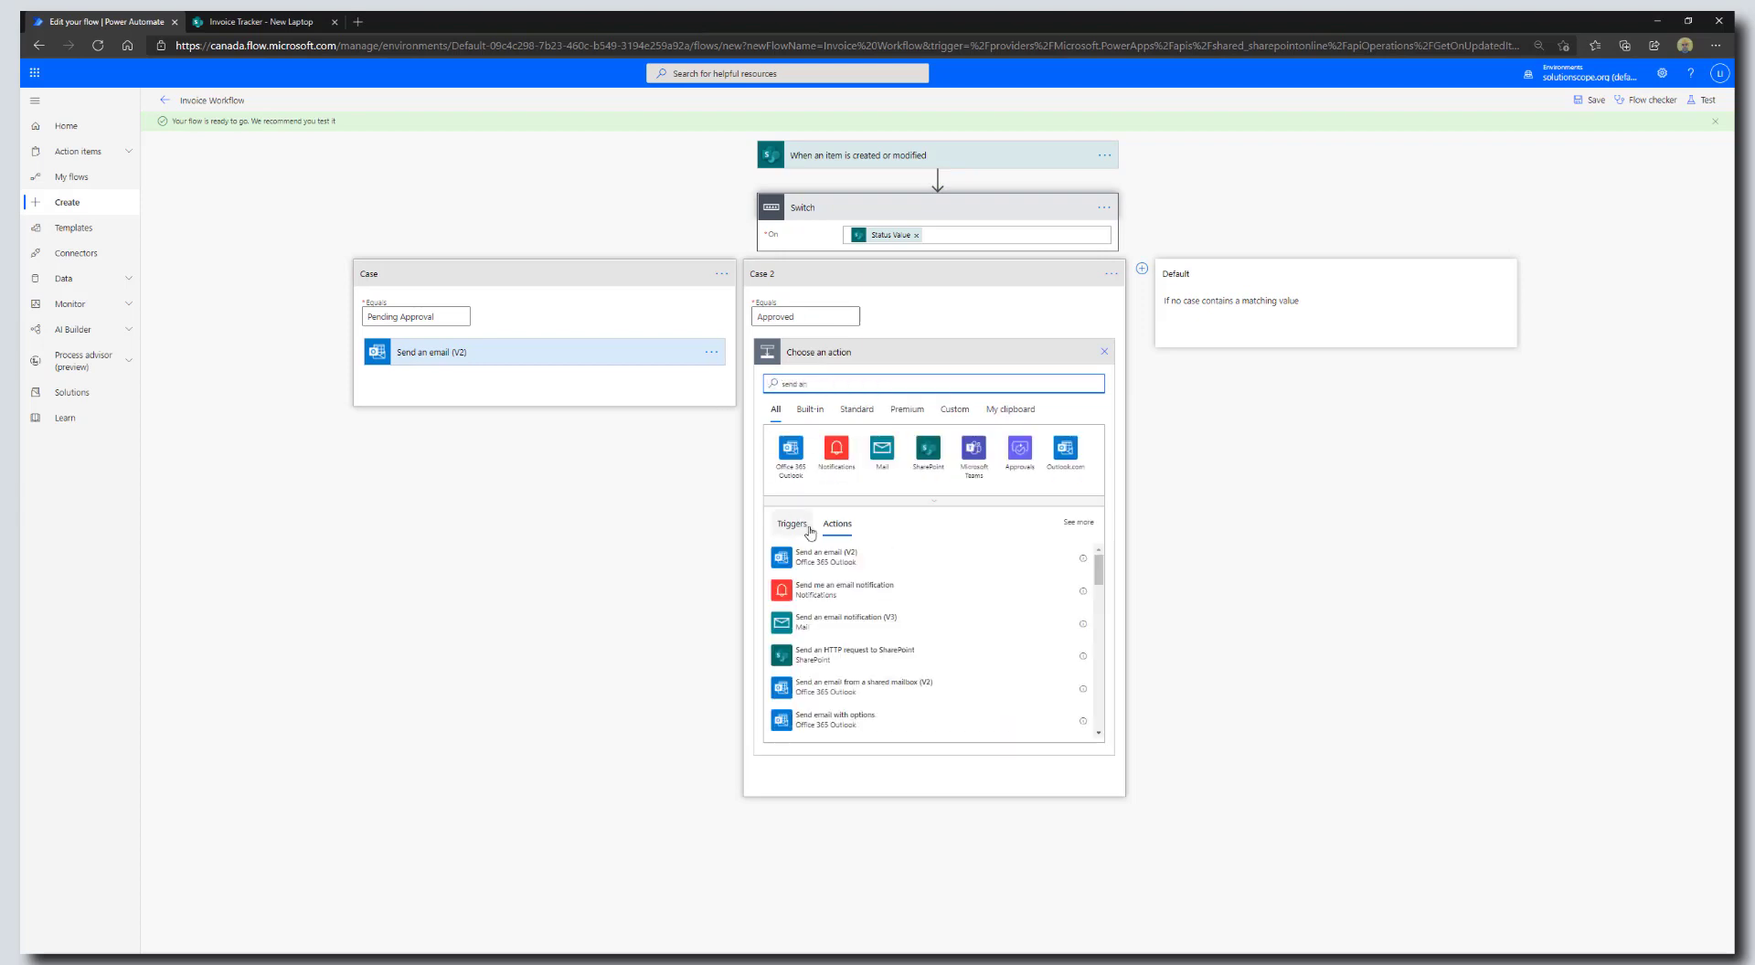
{"action": "left_click", "coordinate": [829, 562]}
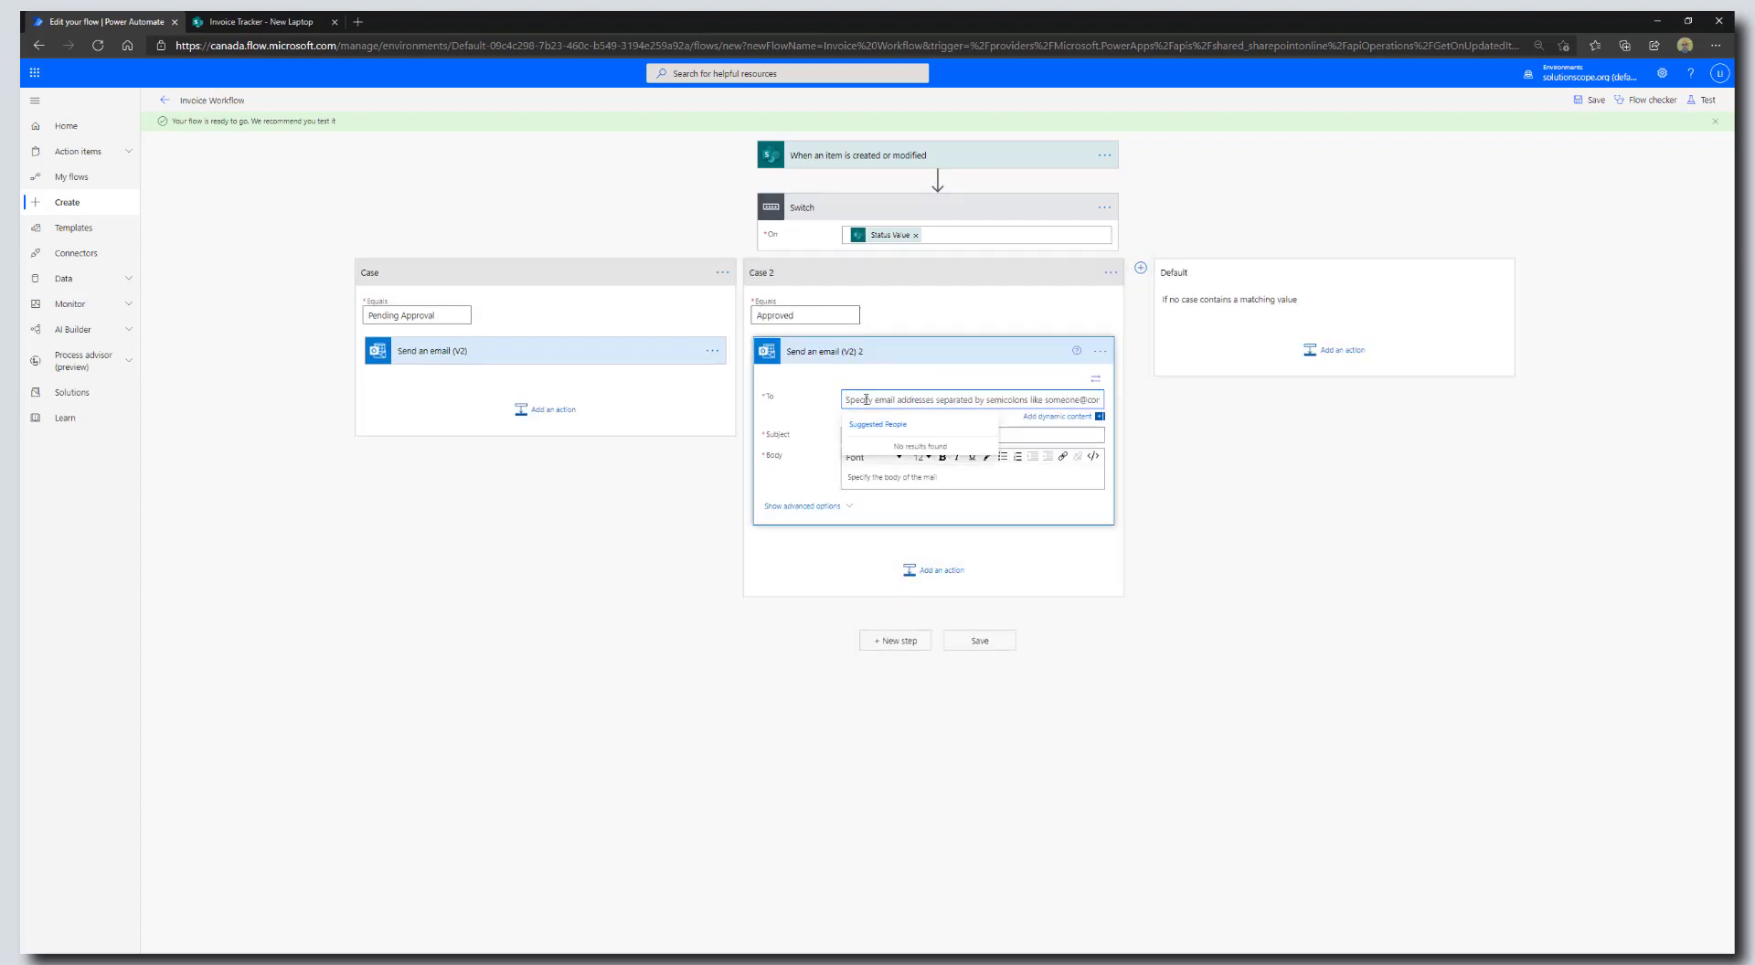
Set the new email's recipient to the Finance Email dynamic content and its subject to "Review Invoice for Payment"
{"action": "left_click", "coordinate": [1058, 416]}
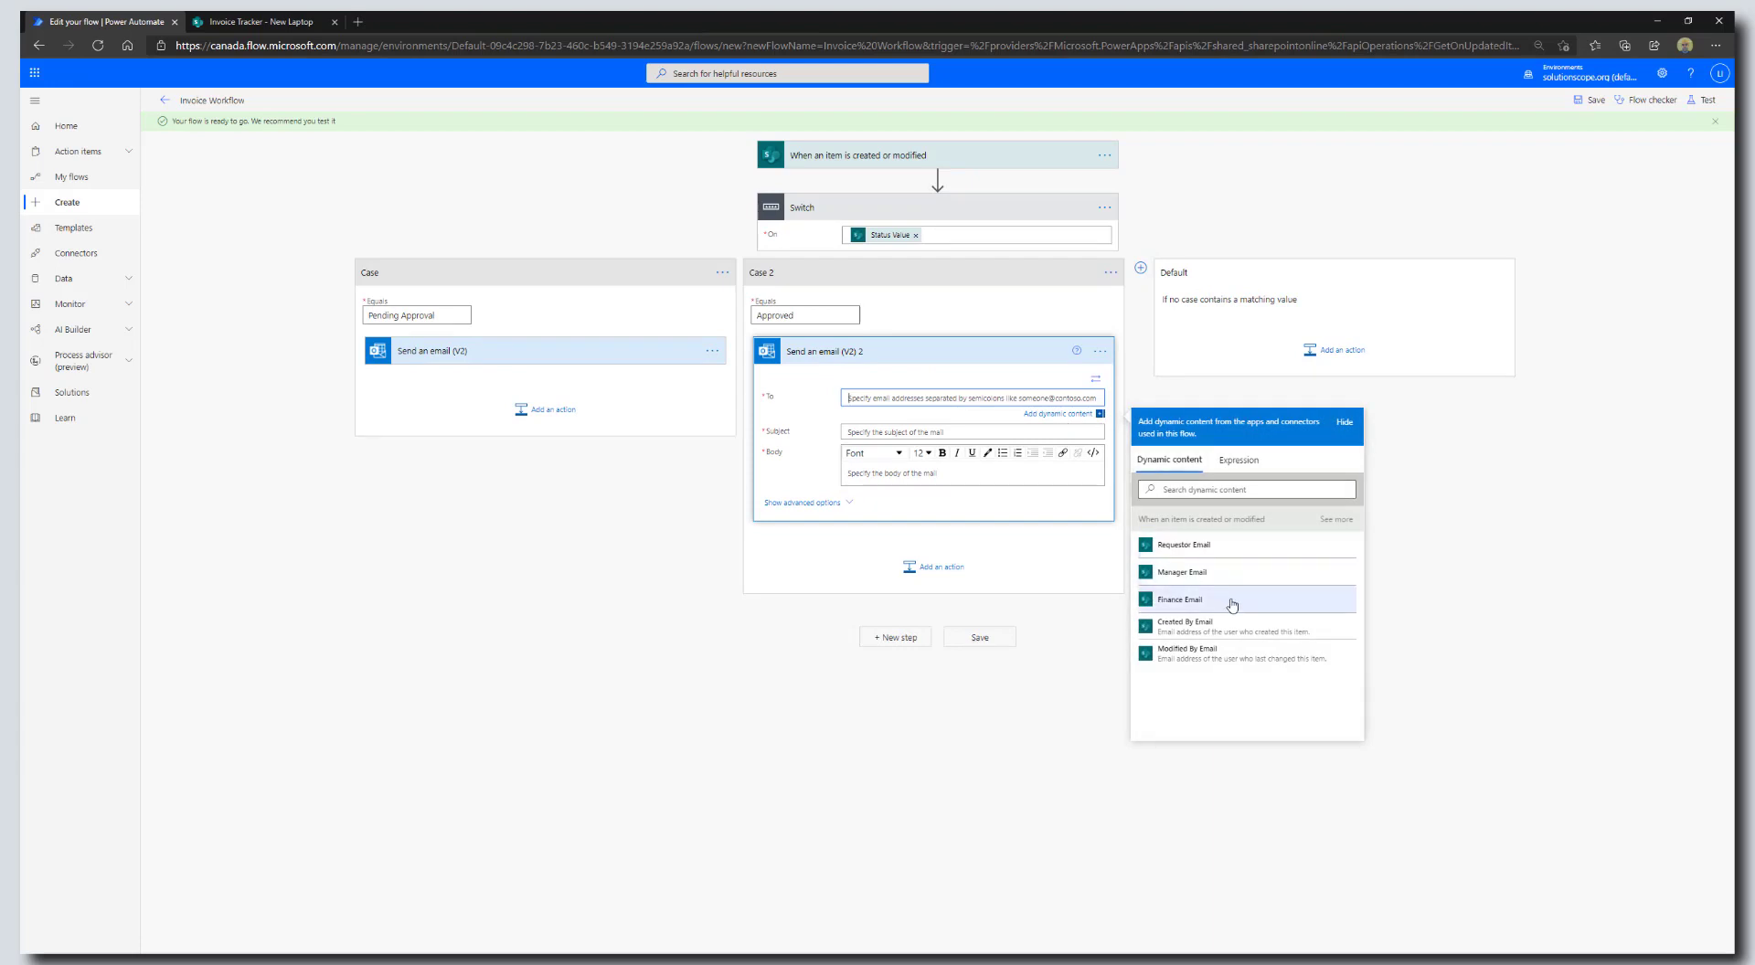
{"action": "left_click", "coordinate": [1207, 603]}
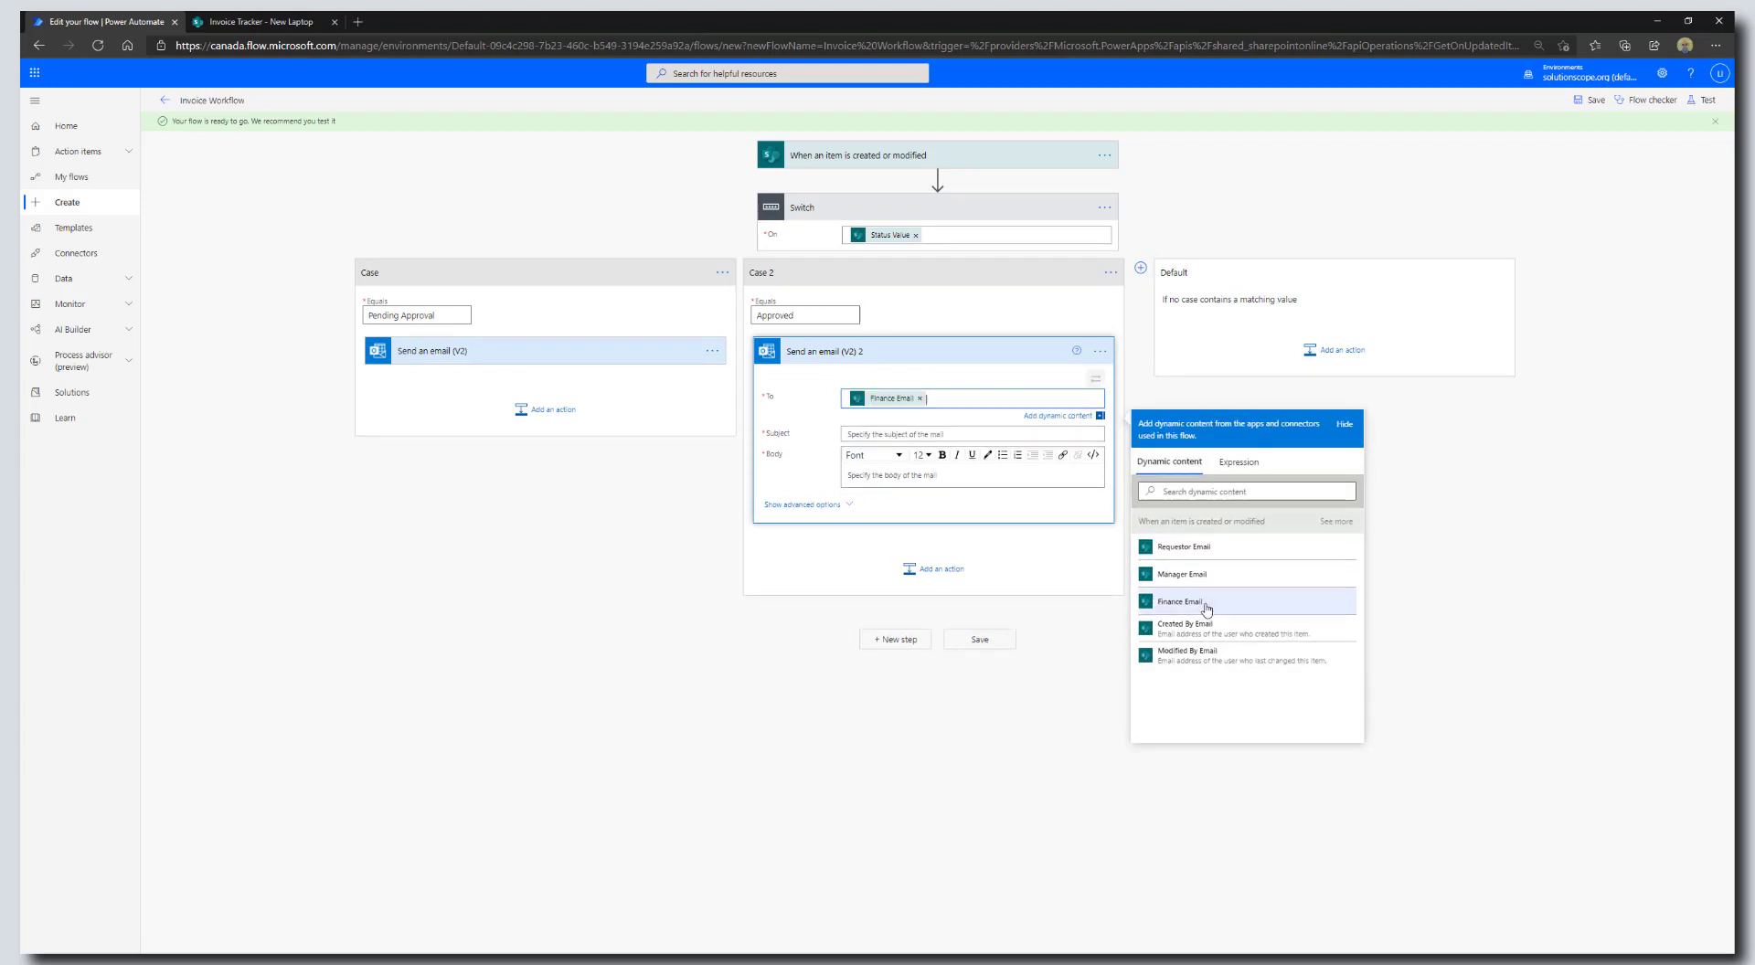
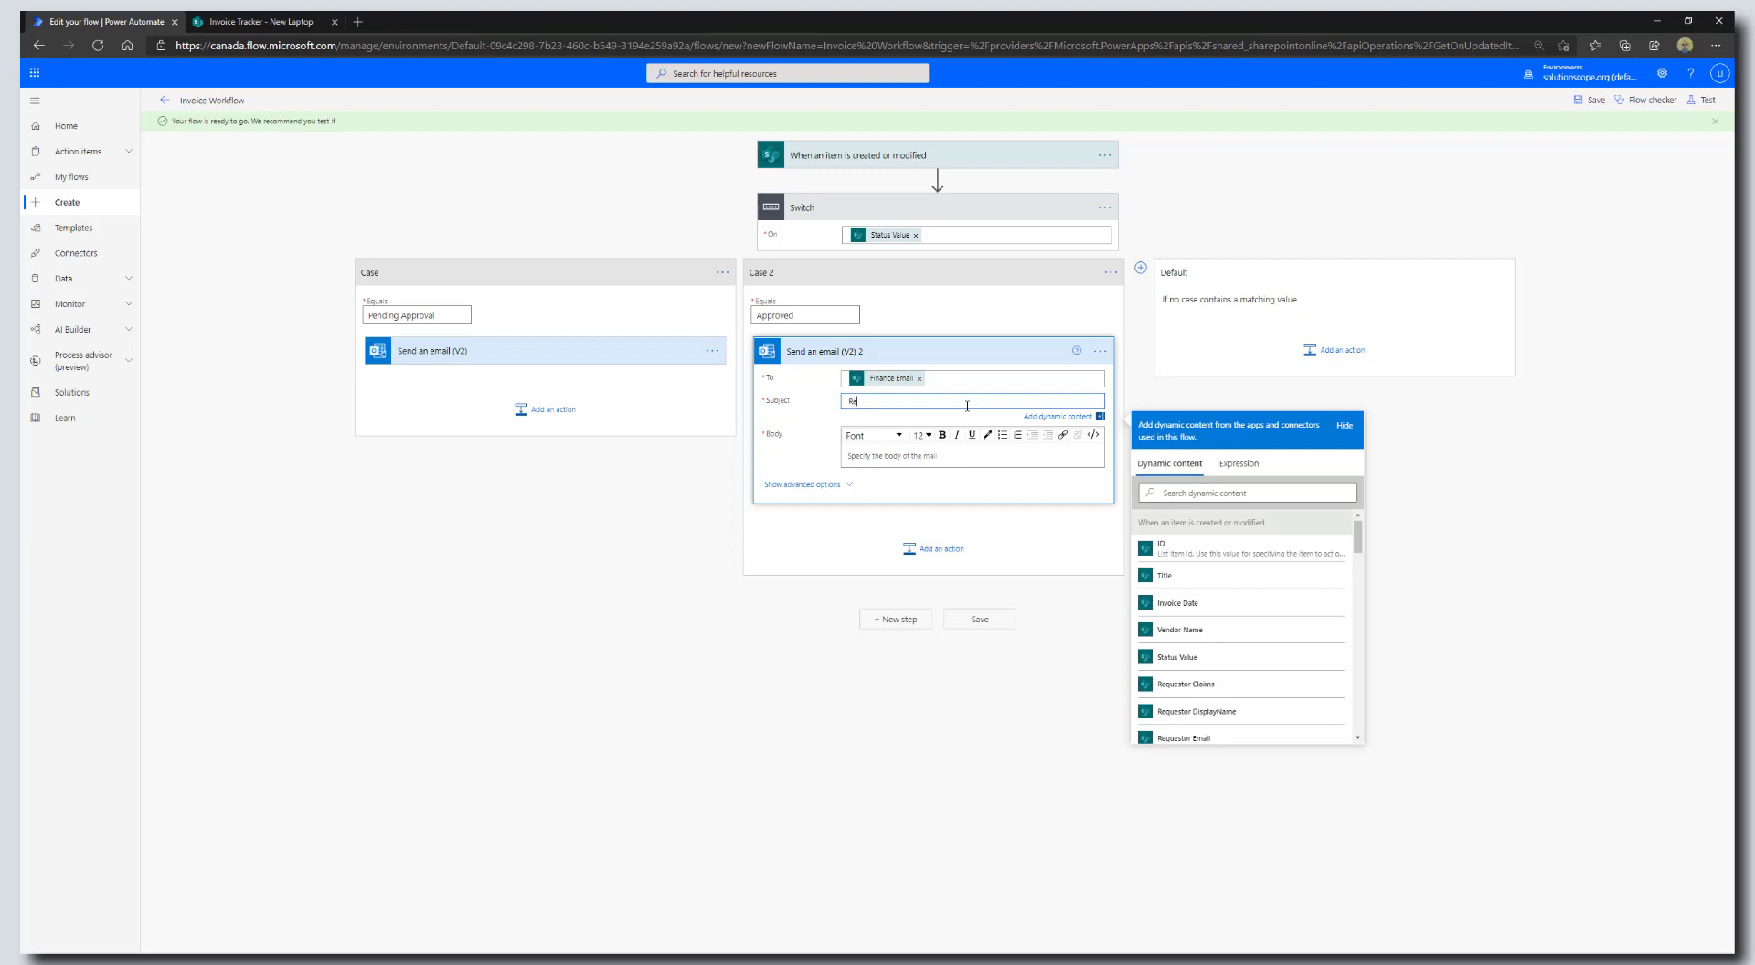
{"action": "type", "text": "view Invoice for Payment"}
Write the body greeting "Hello" with the Finance DisplayName dynamic content, followed by the line "Please process the following invoice for payment."
{"action": "left_click", "coordinate": [900, 454]}
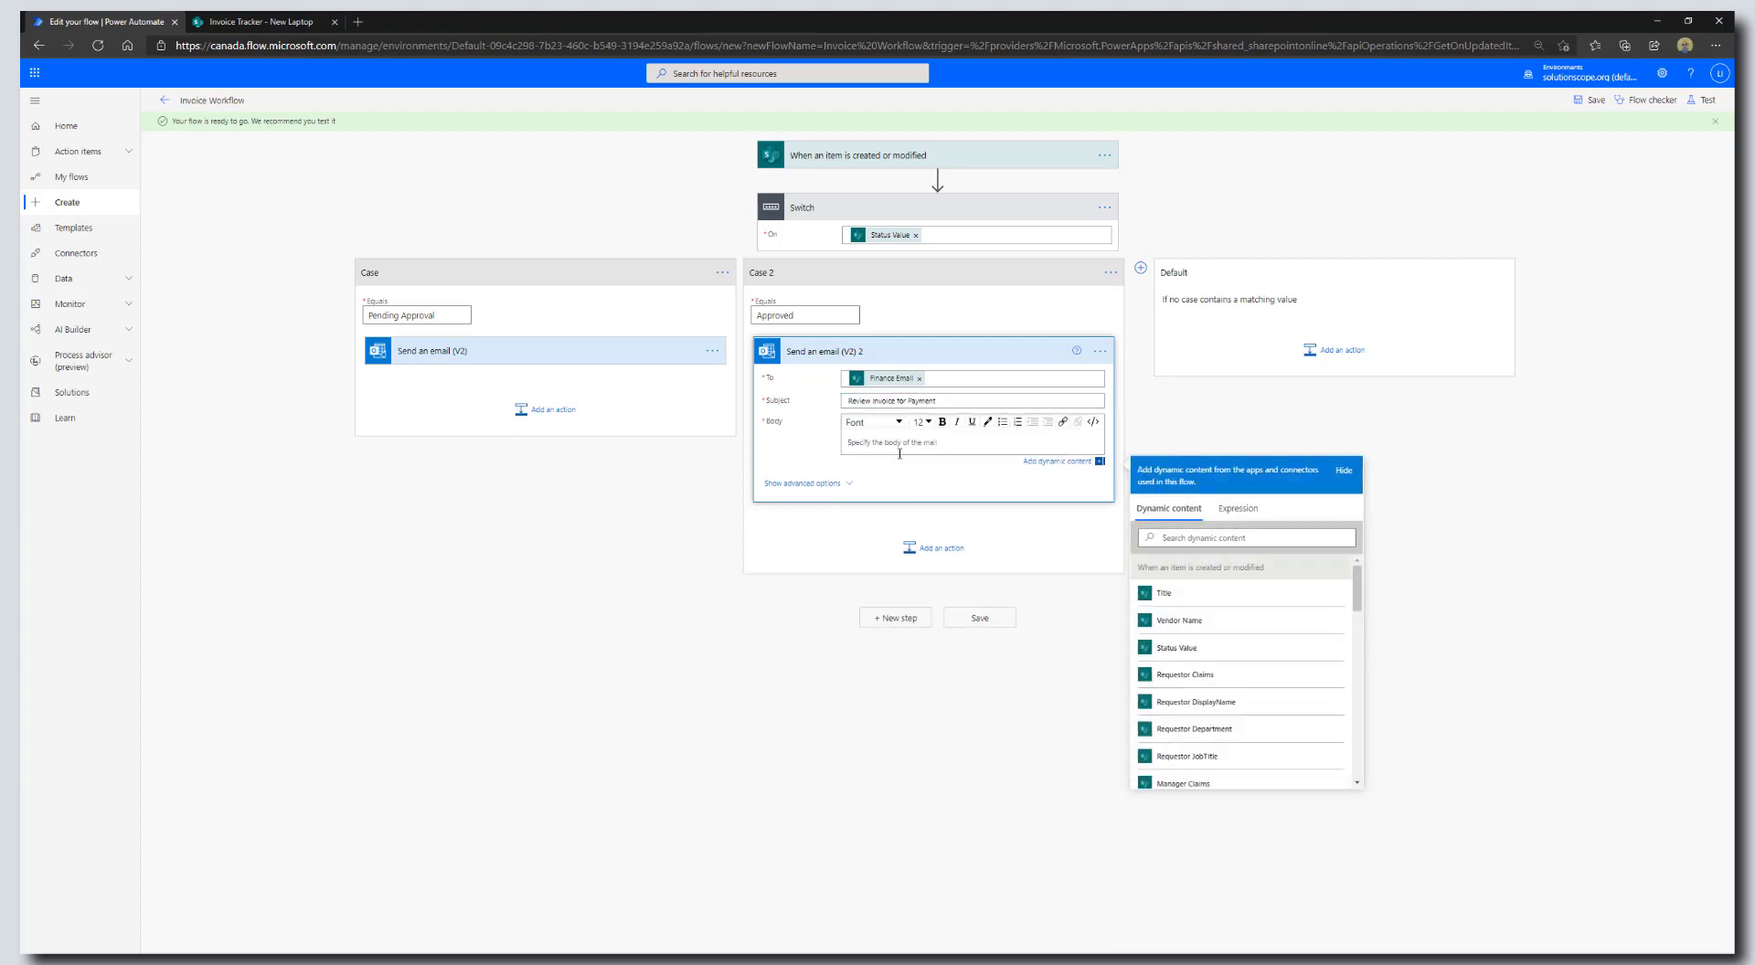
{"action": "type", "text": "Hello"}
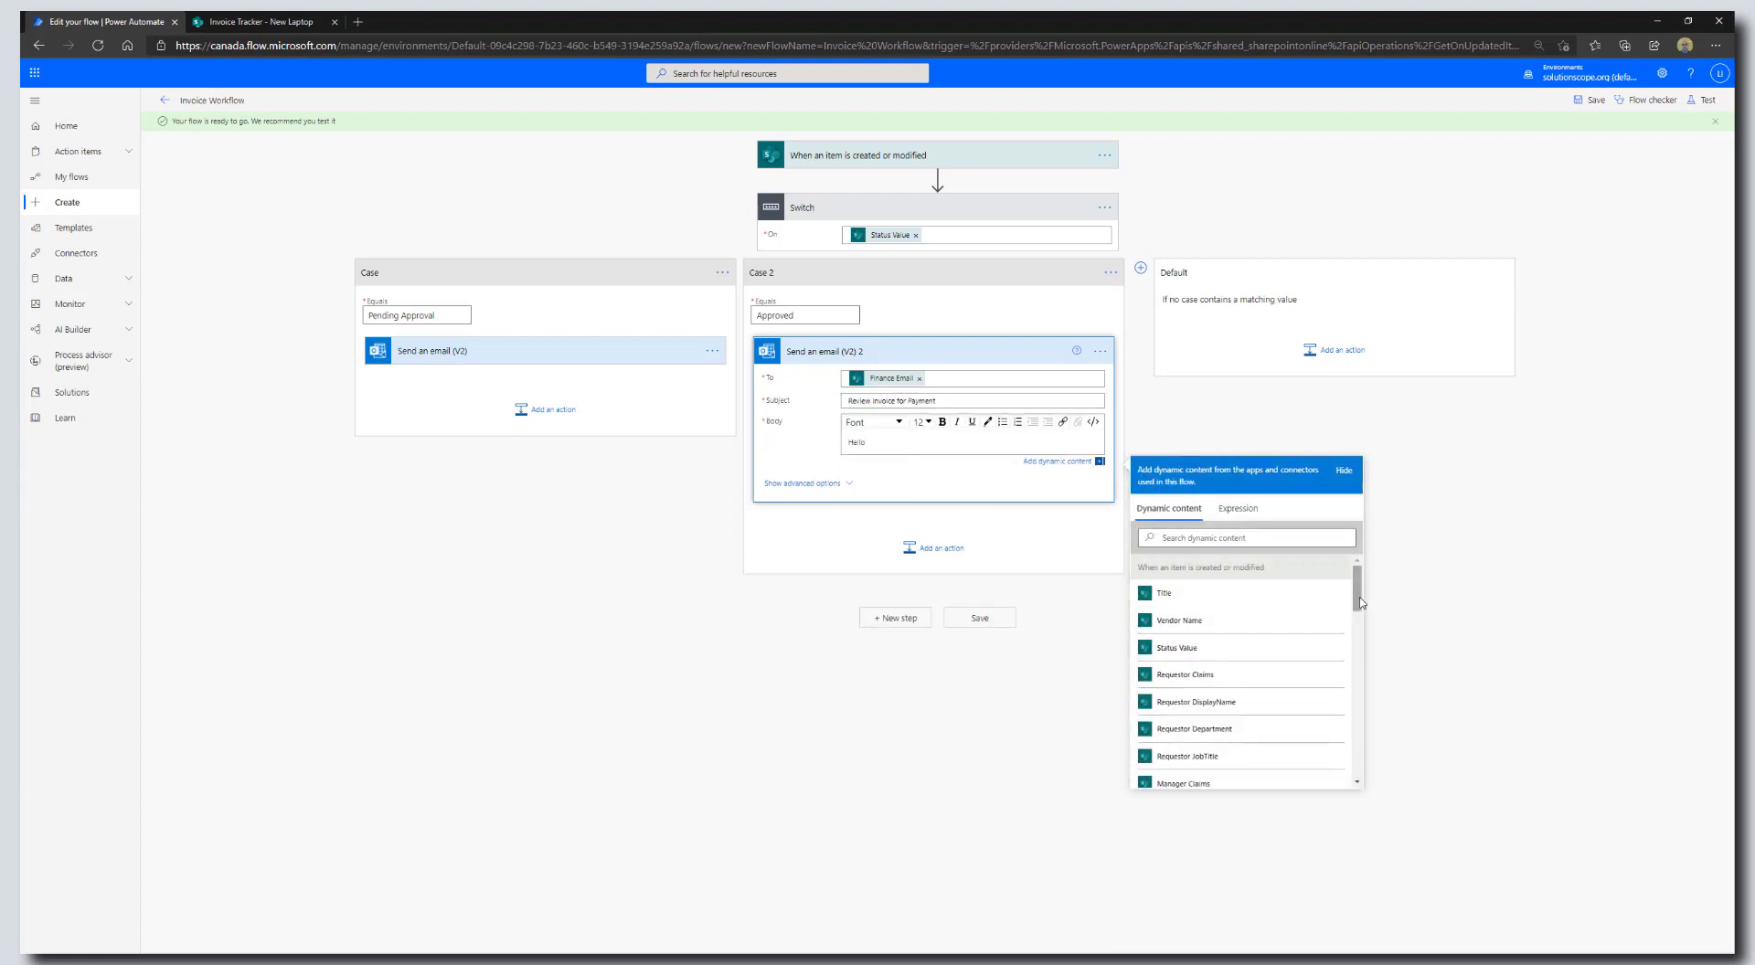
{"action": "left_click_drag", "start_coordinate": [1357, 587], "coordinate": [1357, 641]}
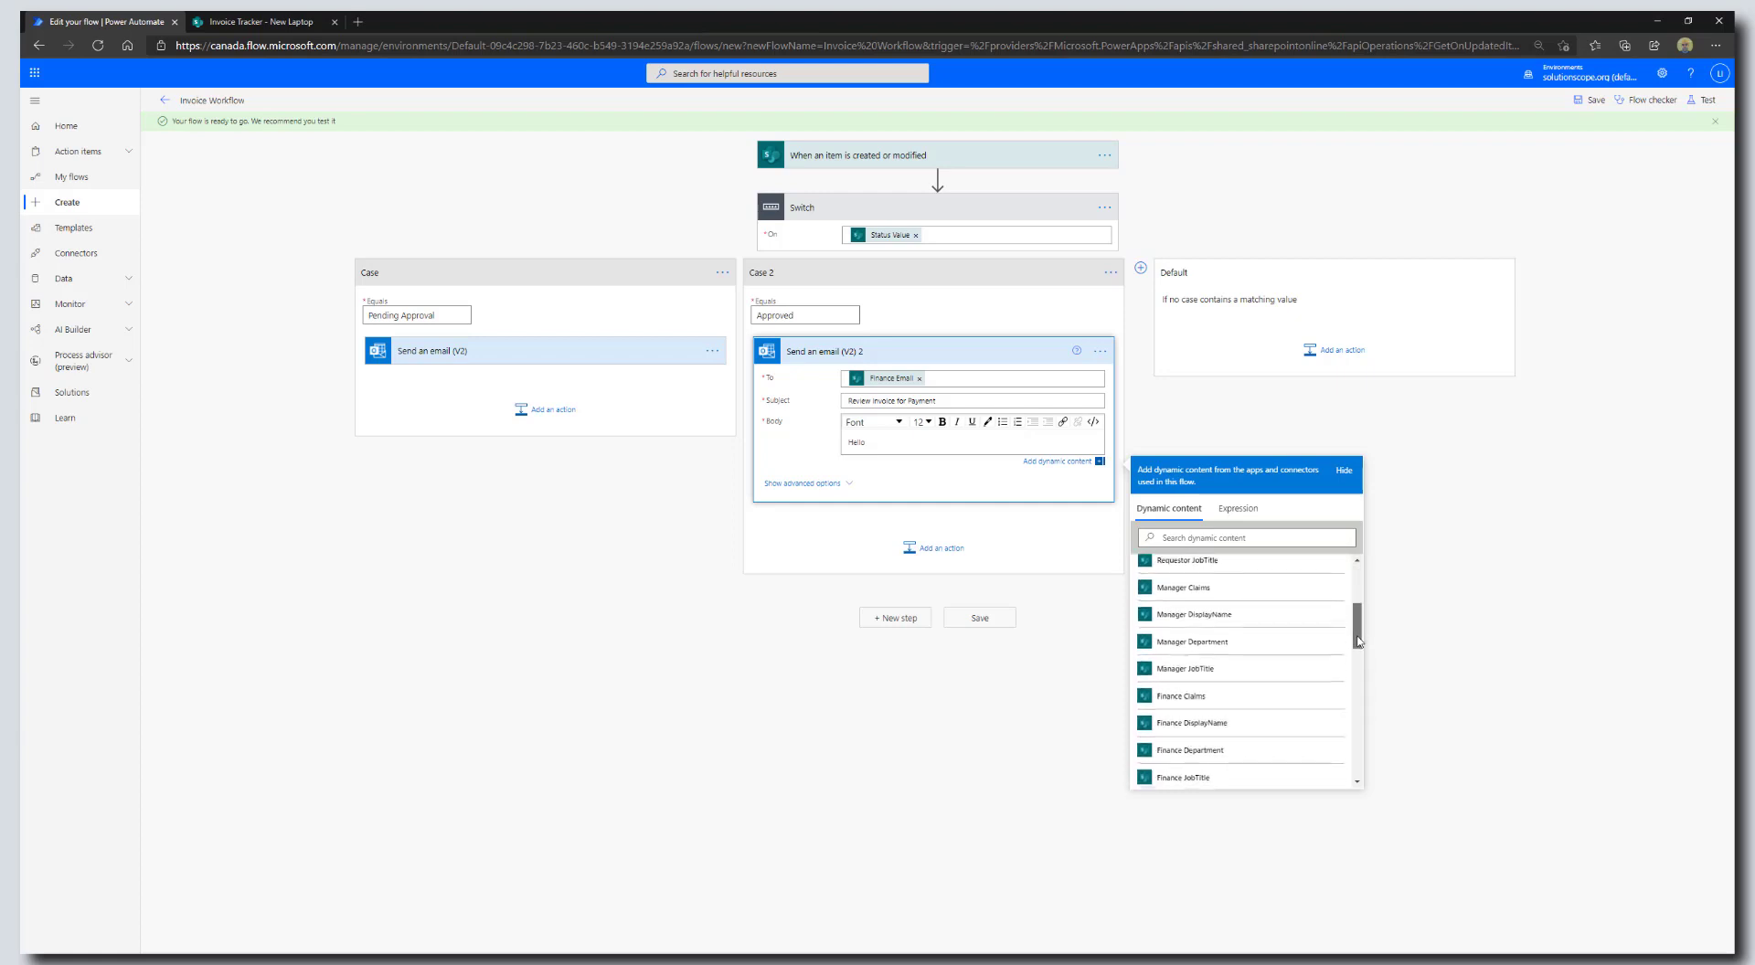
{"action": "left_click", "coordinate": [1248, 728]}
{"action": "key", "text": "Return"}
{"action": "type", "text": "Please"}
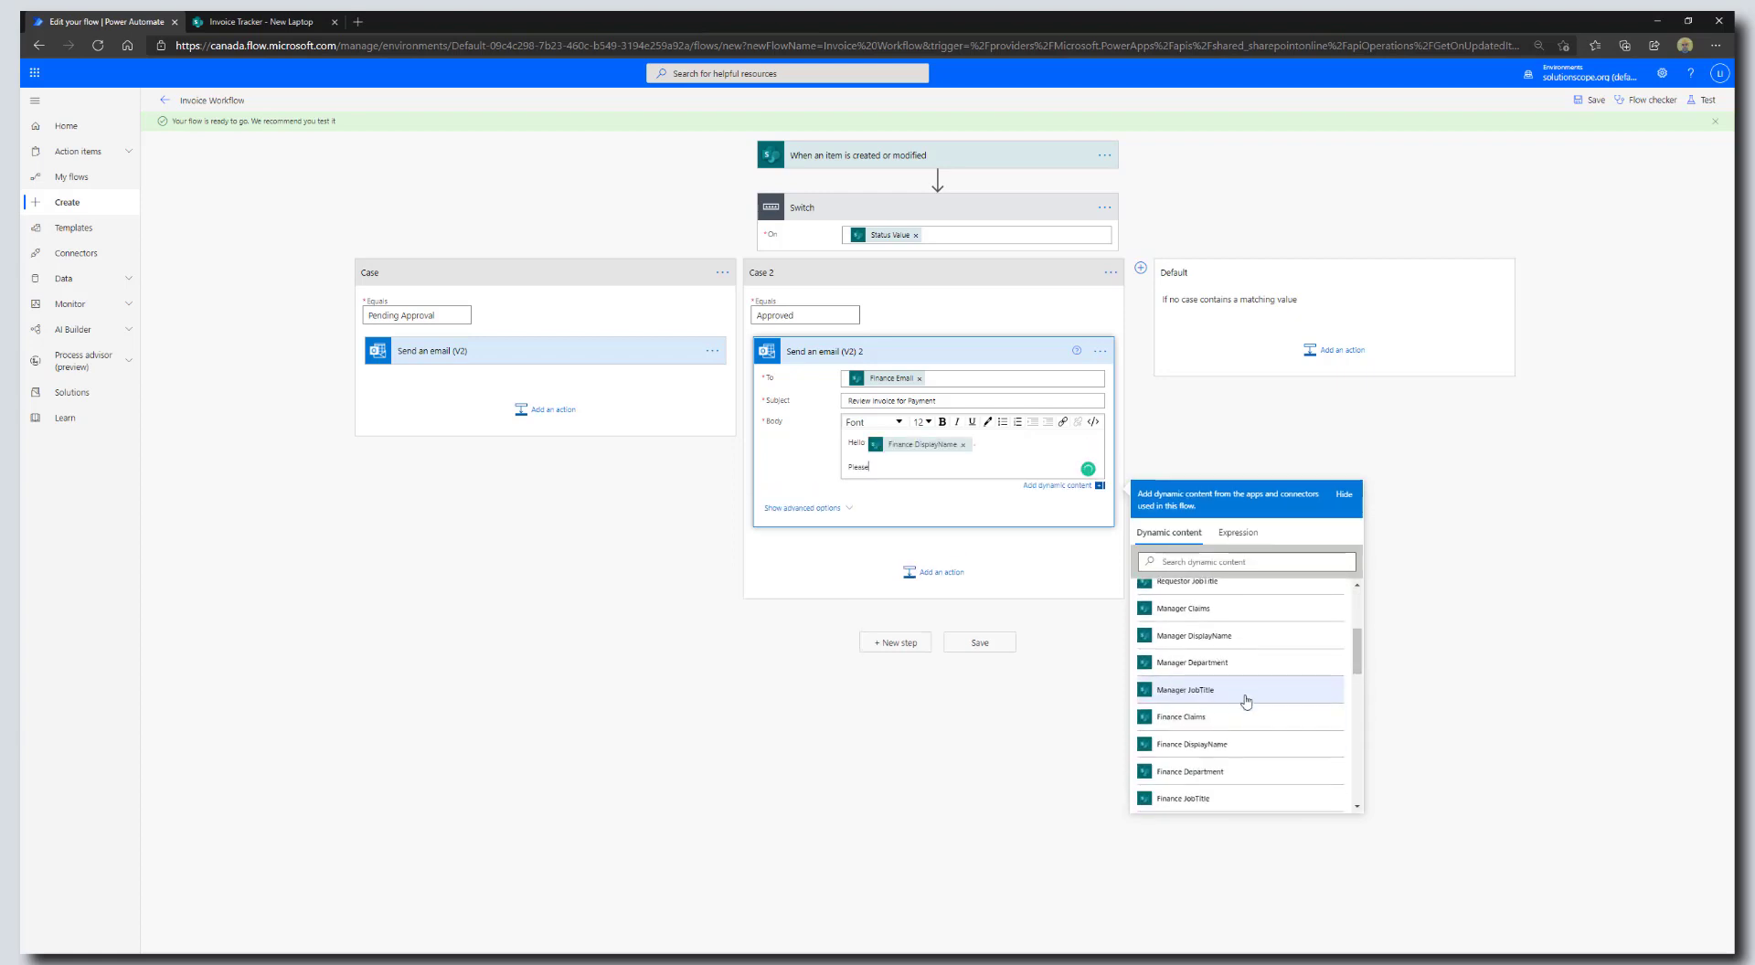
{"action": "type", "text": " process the following invoice for payment."}
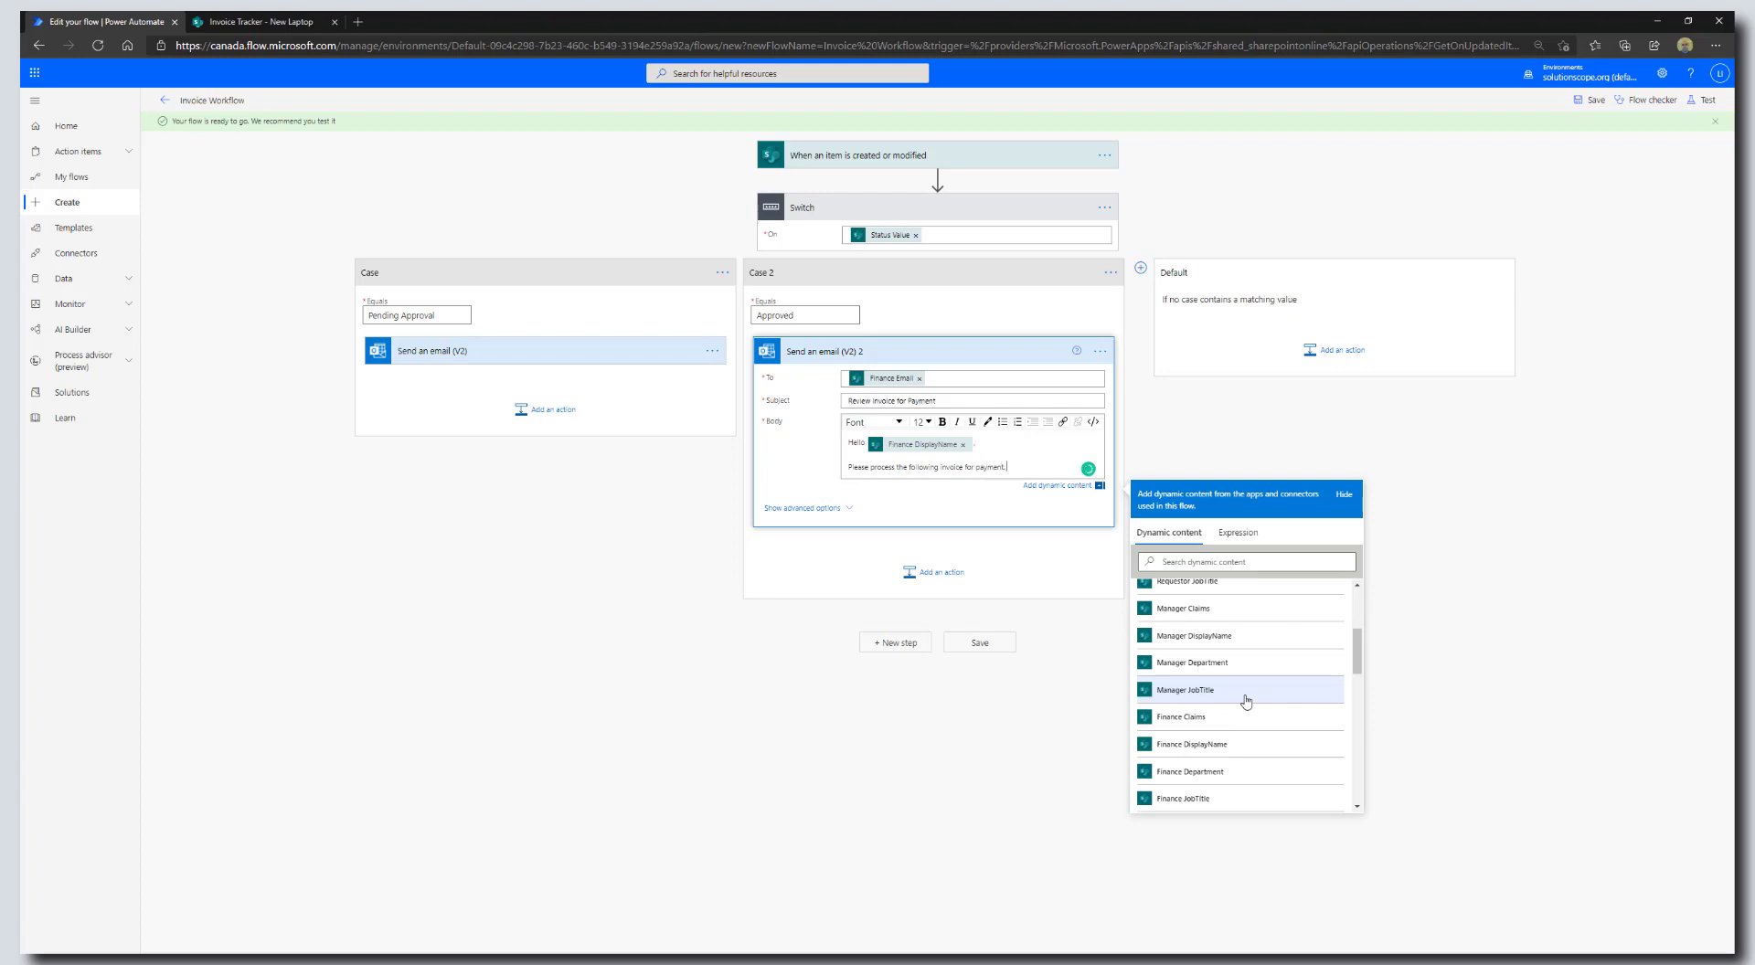
Add an "Invoice Title:" line with the Title dynamic content to the Approved case's email body
{"action": "key", "text": "Return"}
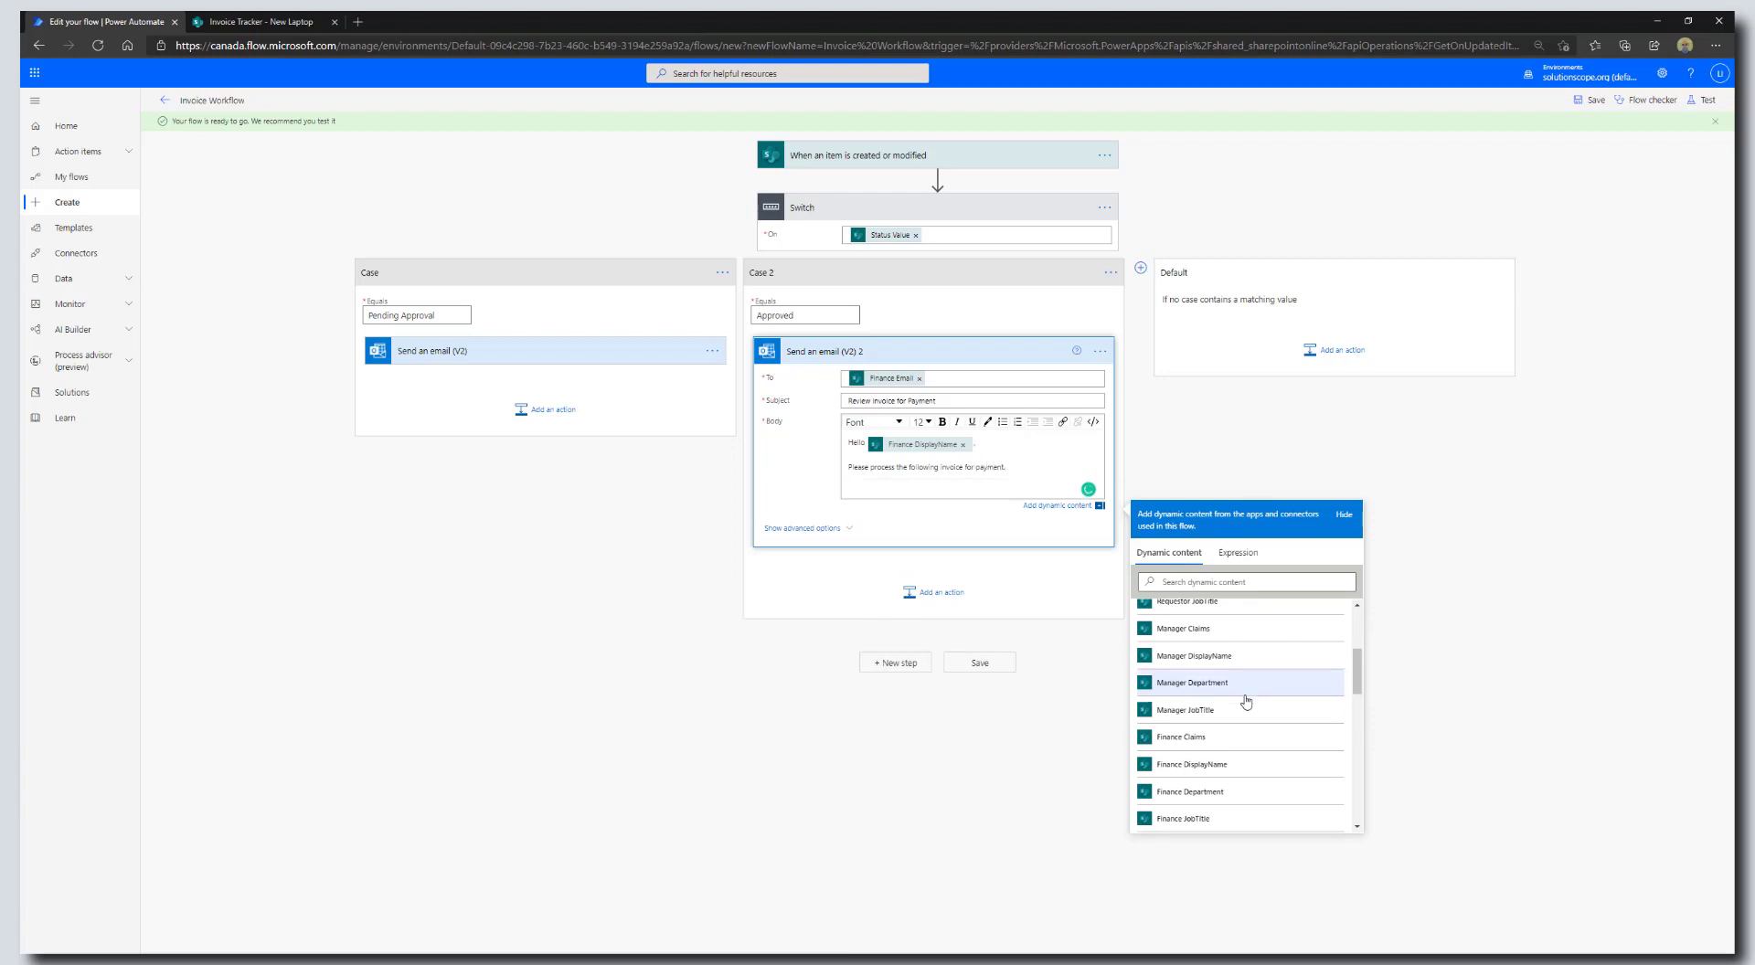
{"action": "type", "text": "Invoice Title:"}
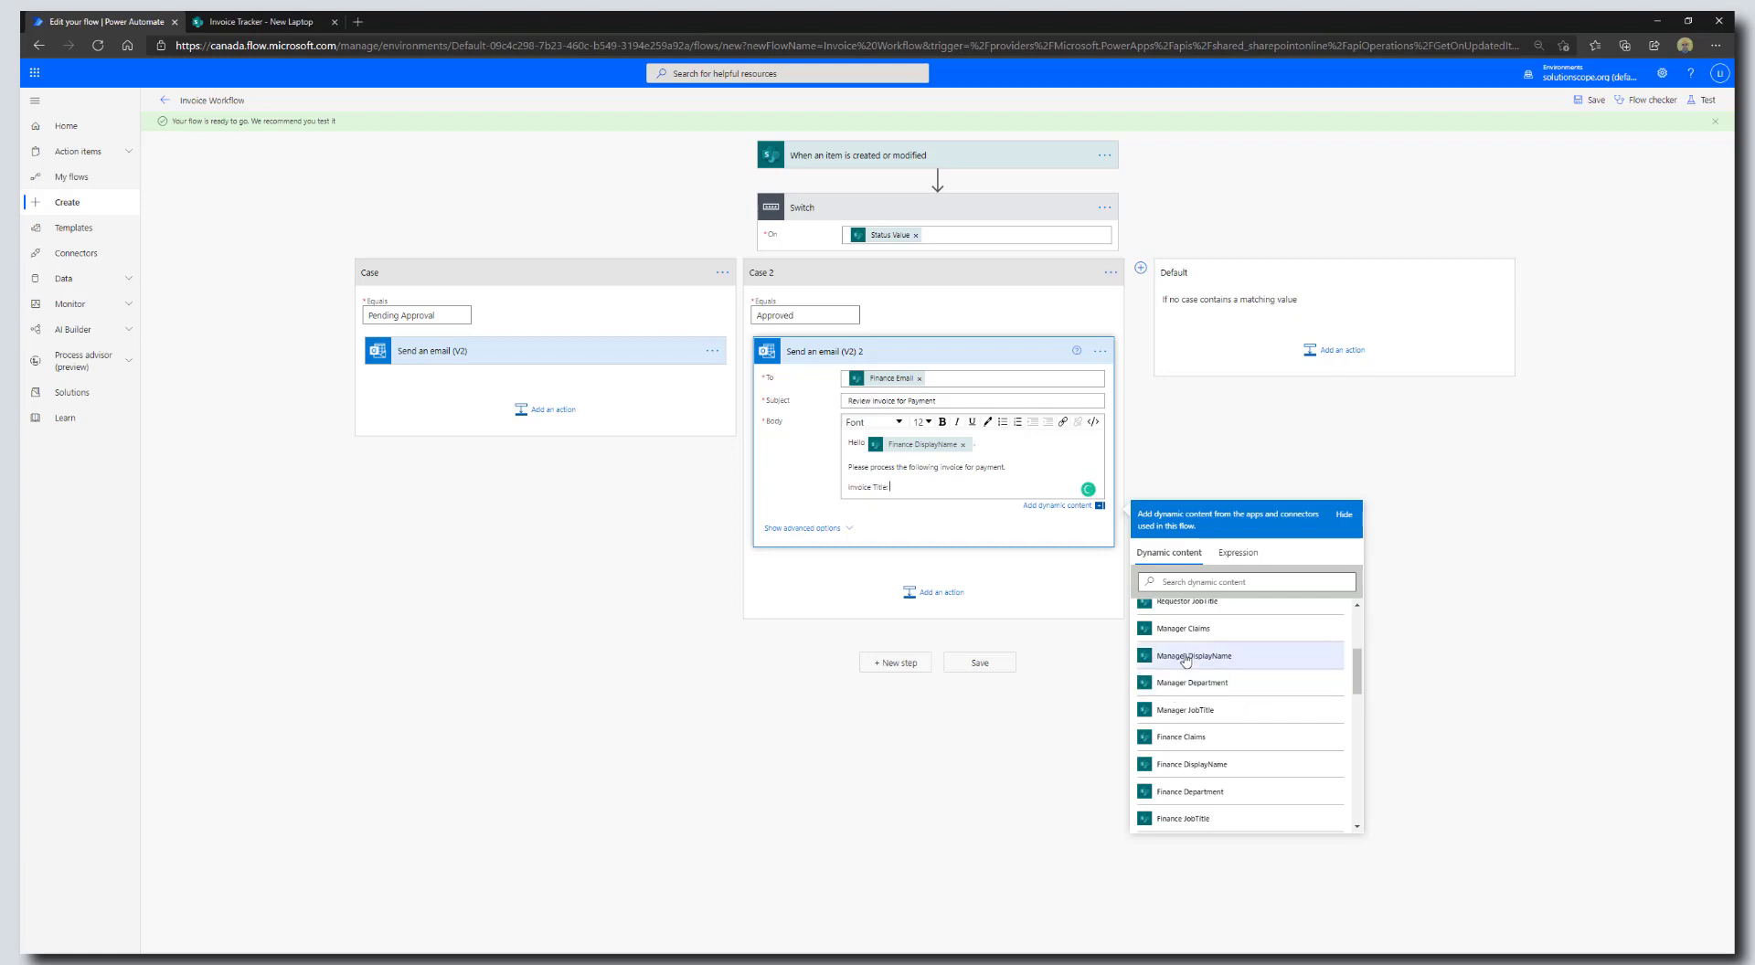
{"action": "left_click_drag", "start_coordinate": [1358, 696], "coordinate": [1359, 657]}
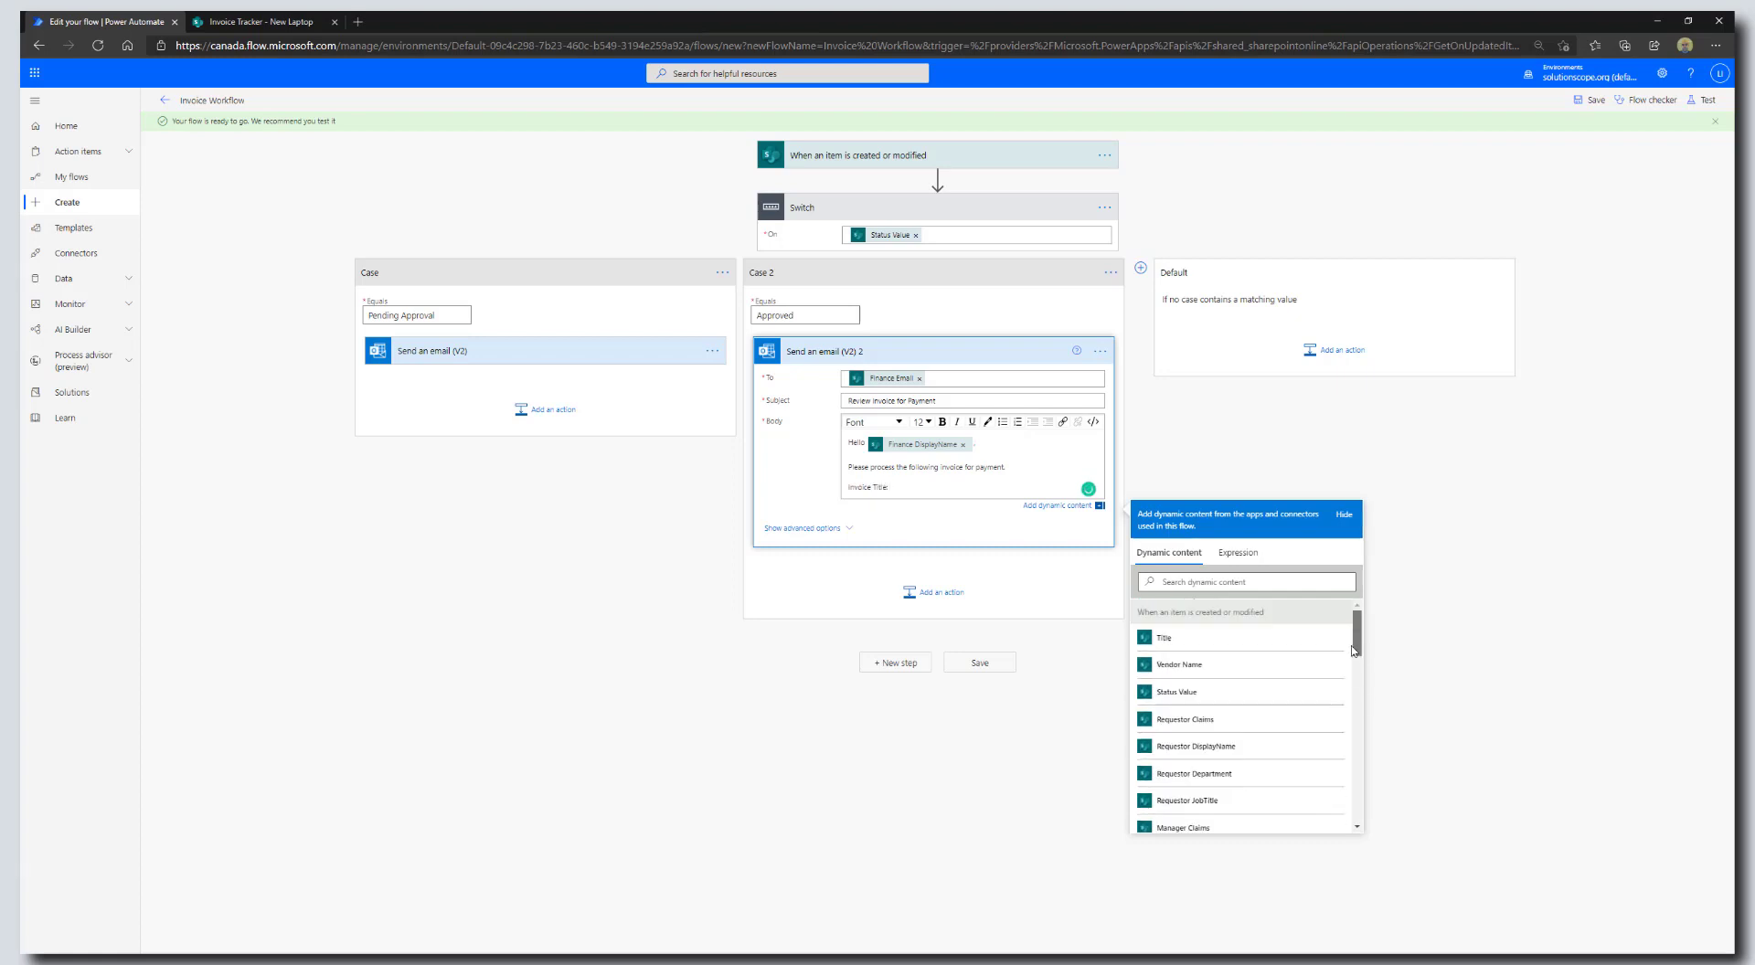
{"action": "left_click", "coordinate": [1217, 639]}
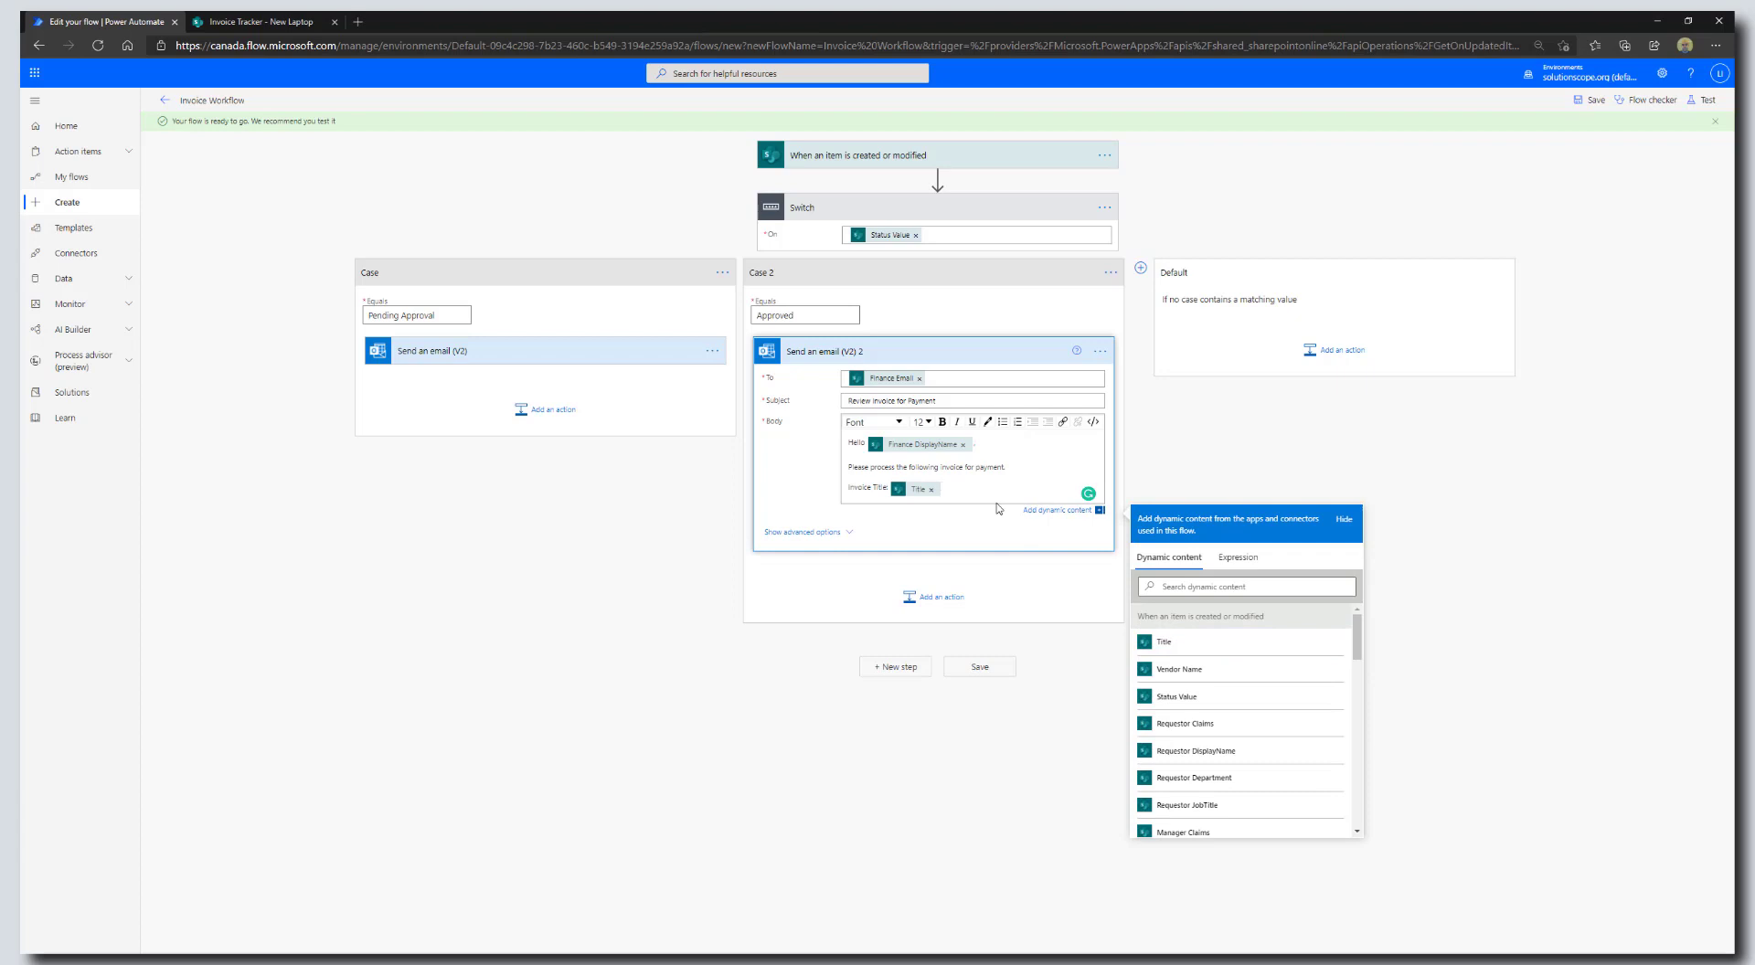
Add an "Invoice Date:" line with the Invoice Date dynamic content to the Approved case's email body
{"action": "key", "text": "Return"}
{"action": "type", "text": "Invoice"}
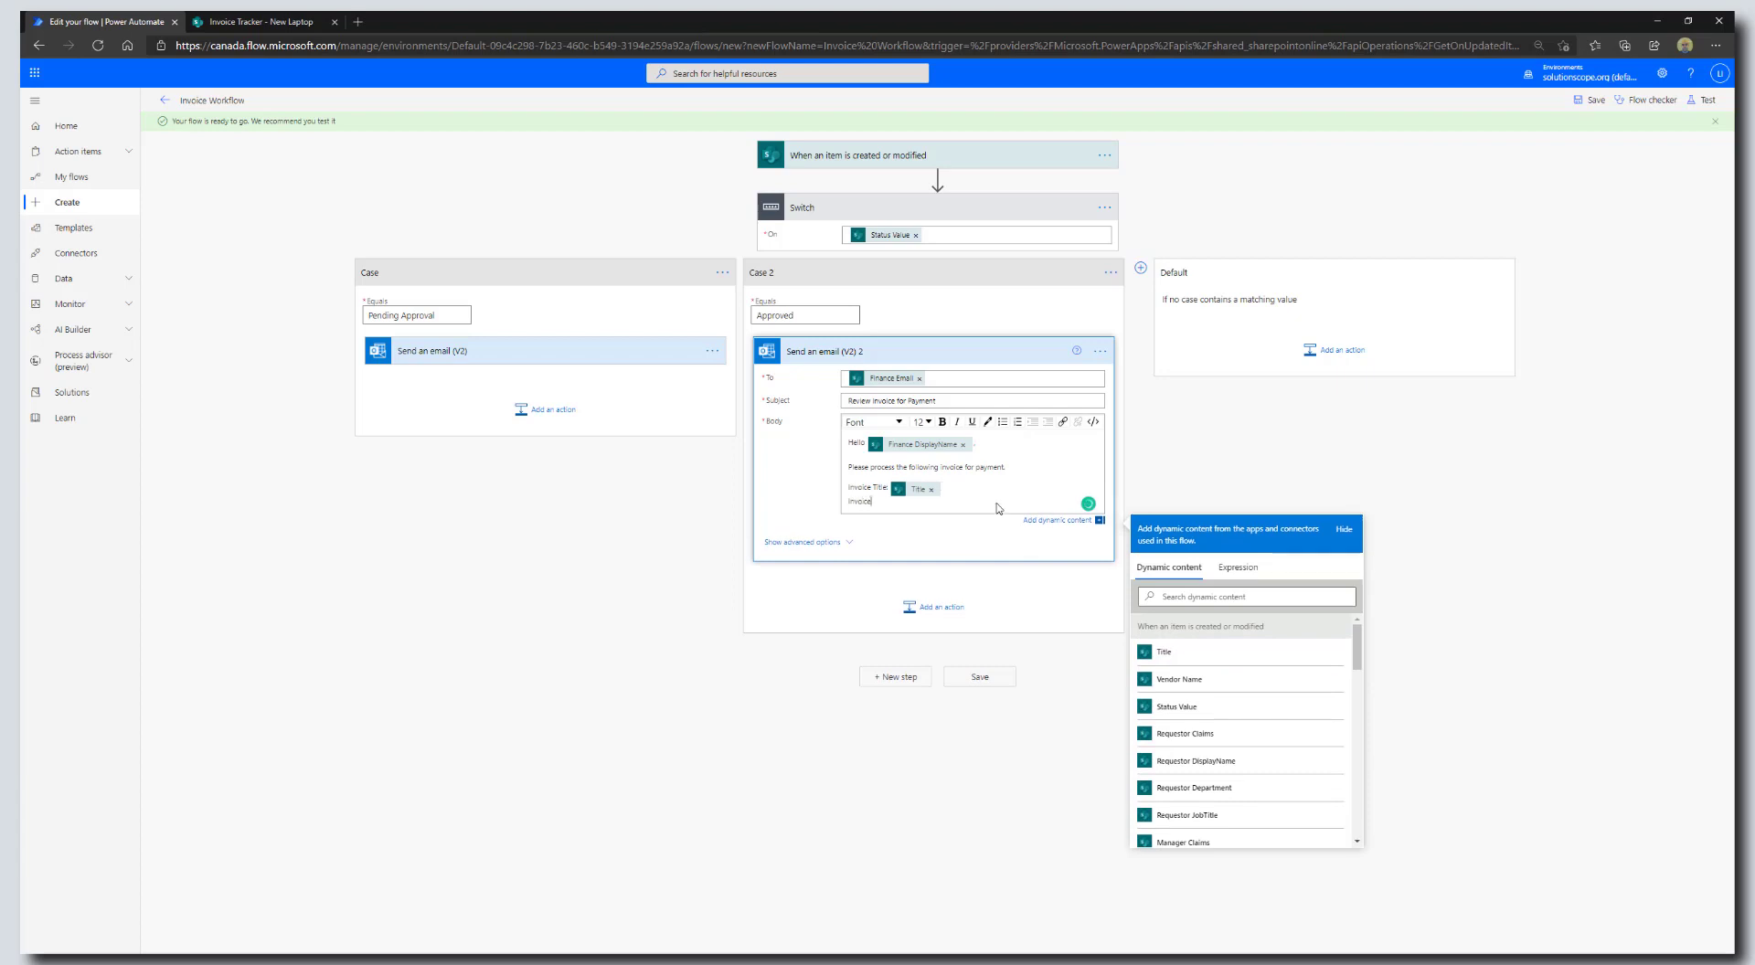
{"action": "type", "text": " Date:"}
{"action": "left_click", "coordinate": [1204, 596]}
{"action": "type", "text": "dat"}
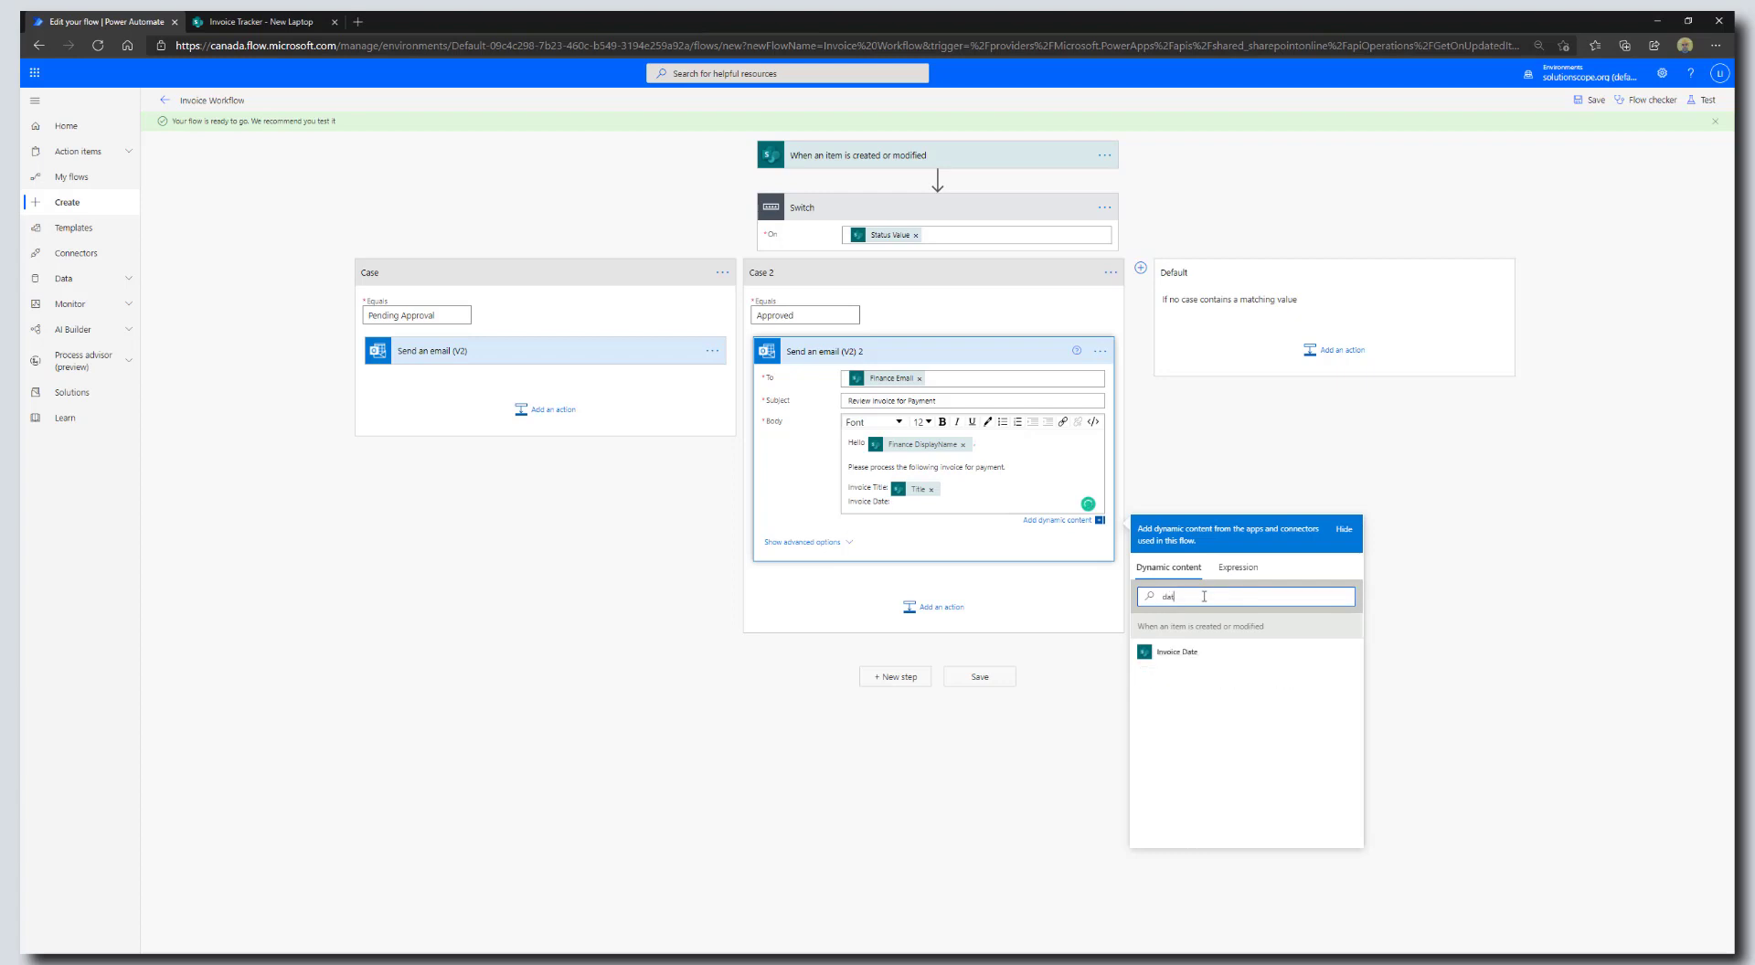
{"action": "left_click", "coordinate": [1214, 657]}
Add "Invoice Amount:" and "Vendor Name:" lines with the Invoice Amount and Vendor Name dynamic content to the Approved case's email body
{"action": "key", "text": "Return"}
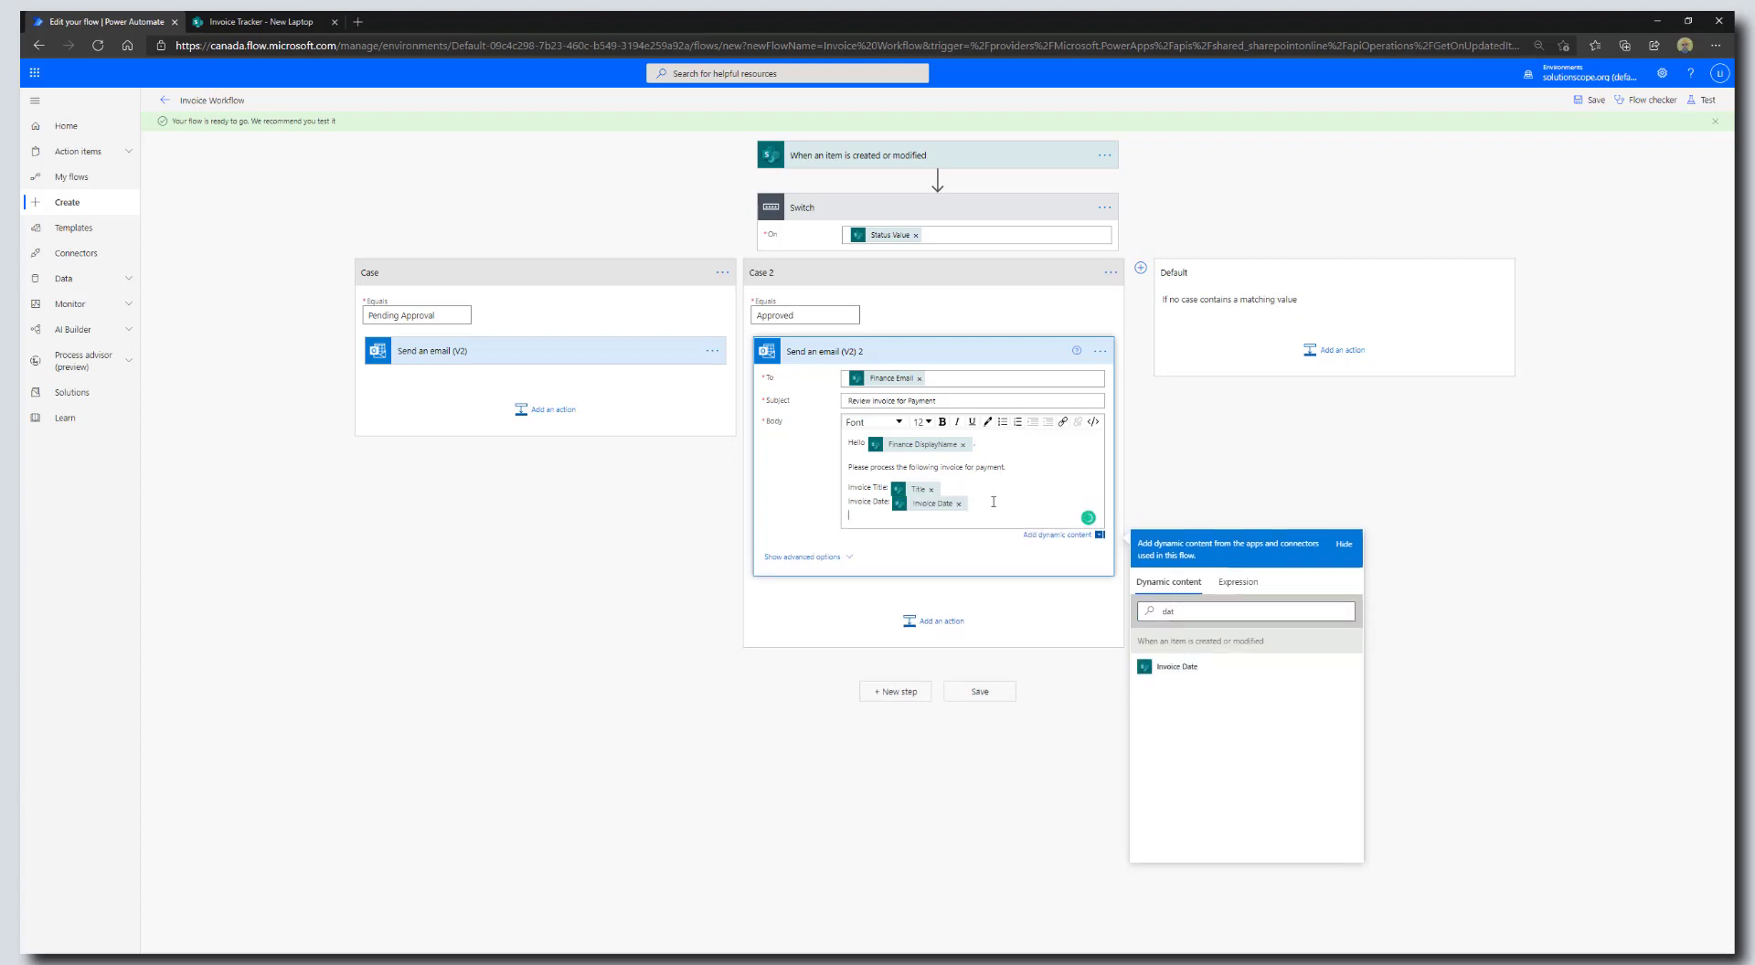
{"action": "type", "text": "Invoice Amount:"}
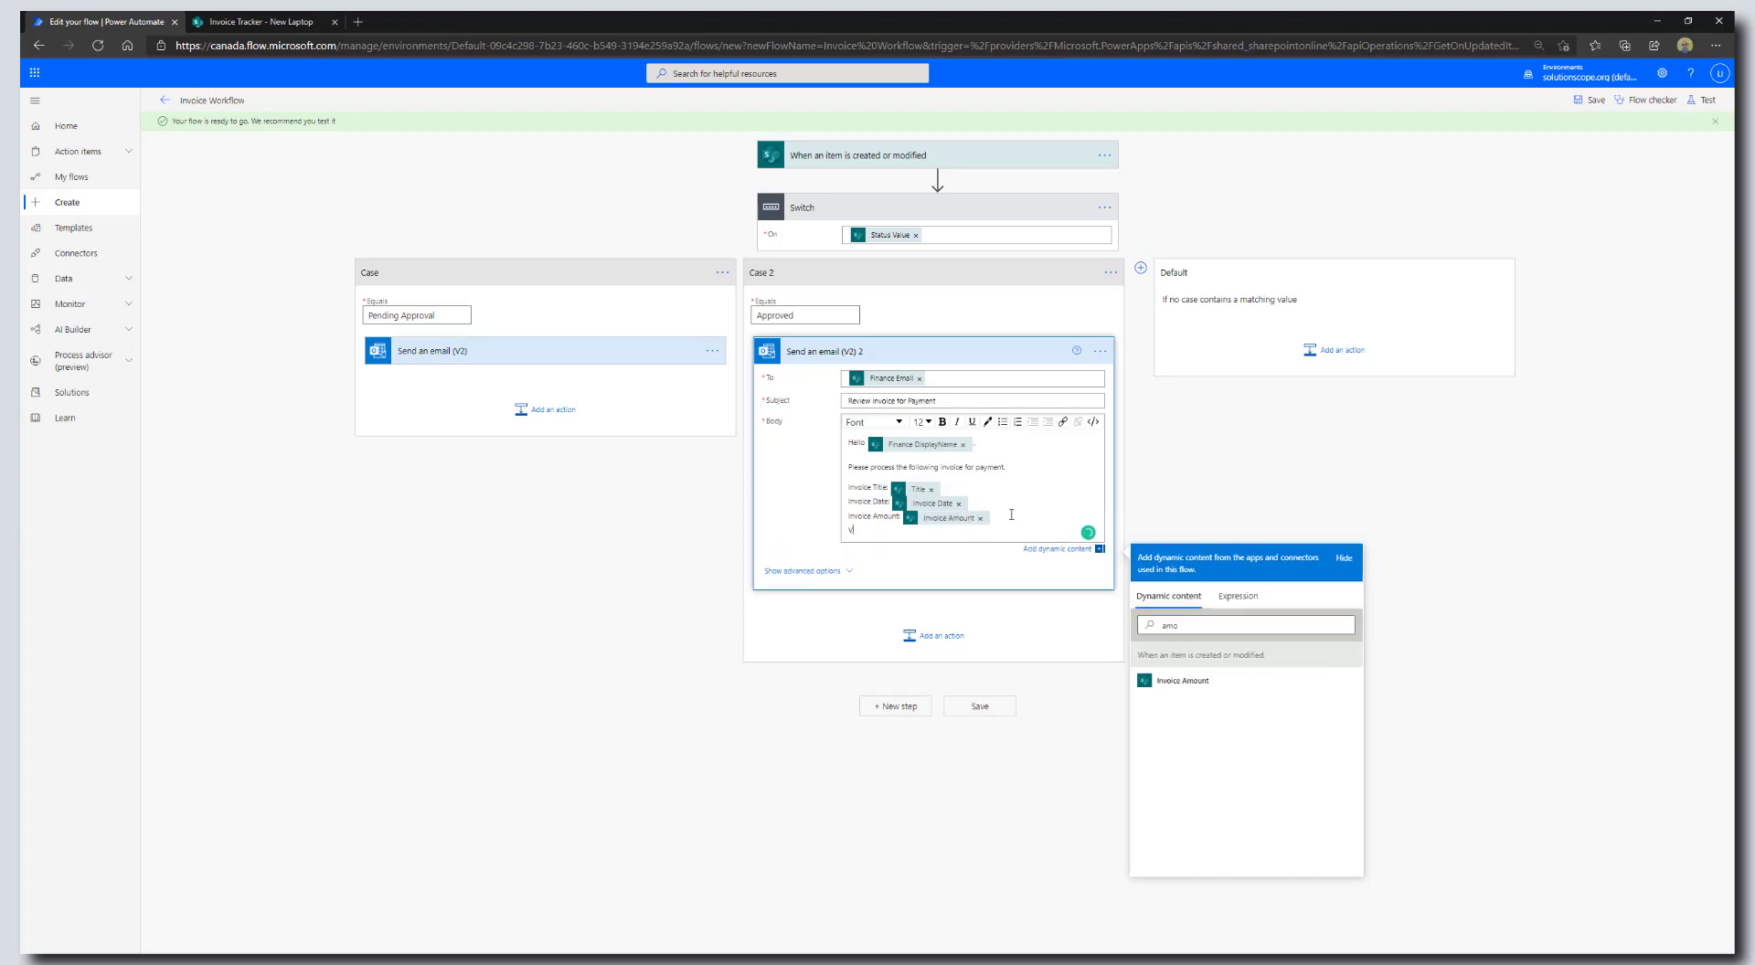
{"action": "type", "text": "endor Name"}
{"action": "double_click", "coordinate": [1169, 625]}
{"action": "type", "text": "vendo"}
{"action": "left_click", "coordinate": [1179, 686]}
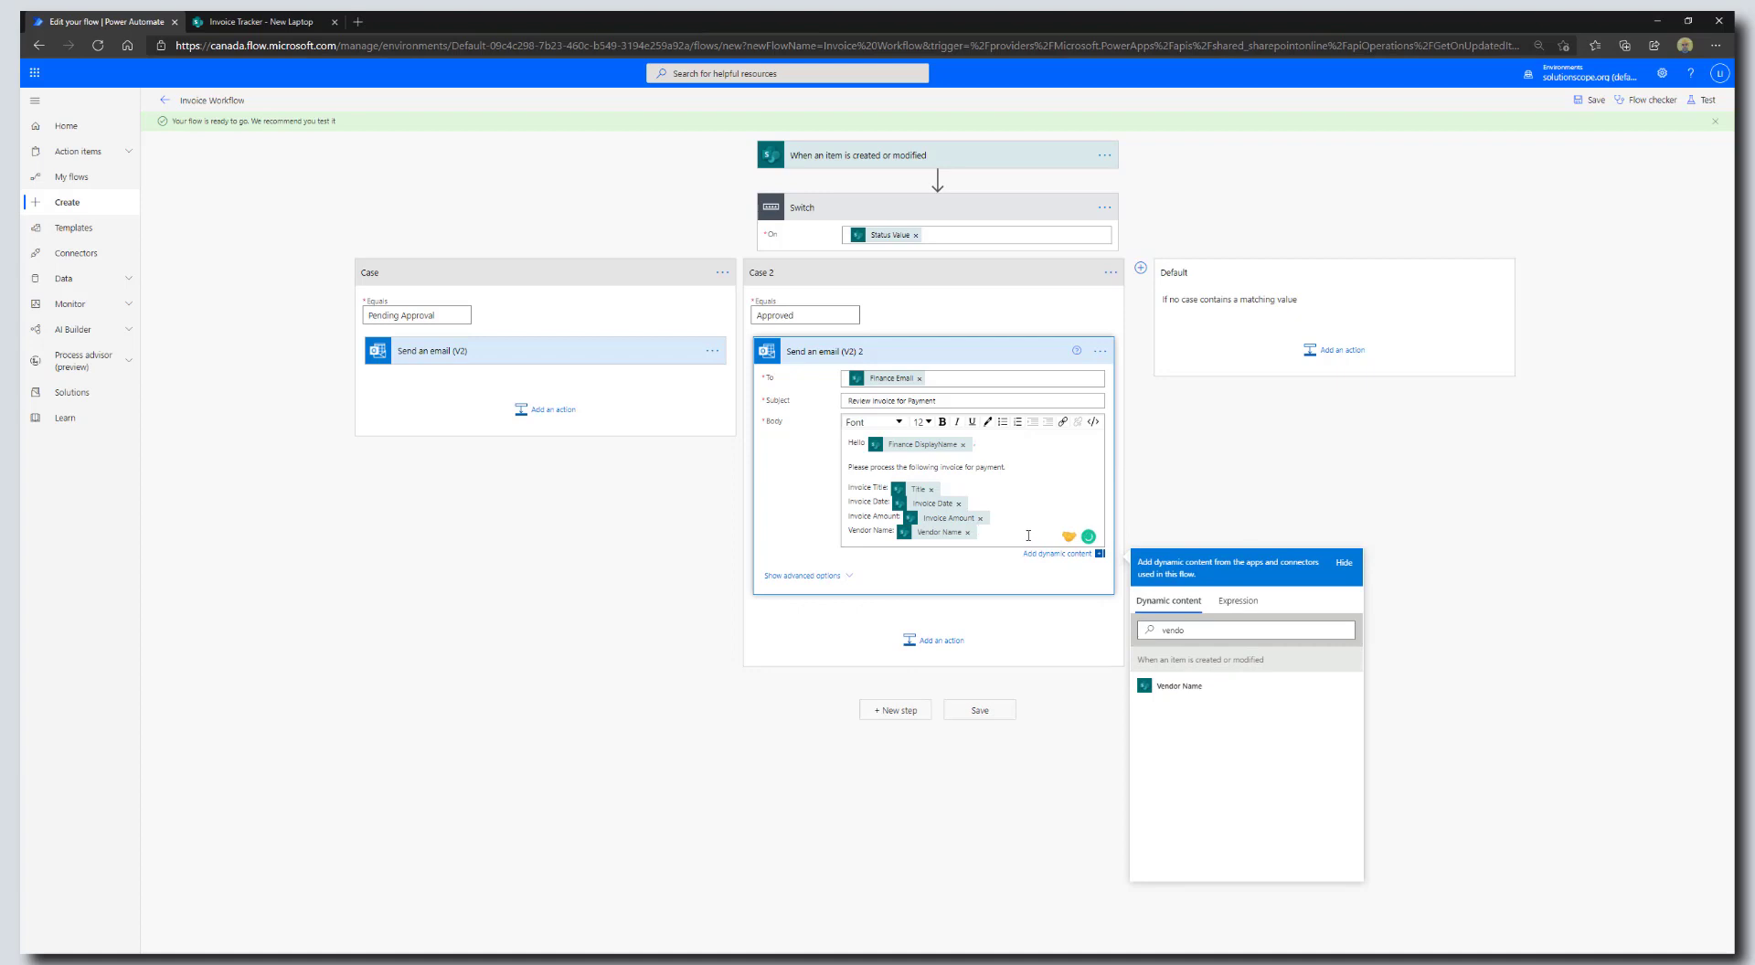
Add "If you require additional information, please enter comments into the "Comments" field using the following link:" to the body, followed by the Link to item dynamic content
{"action": "key", "text": "Return"}
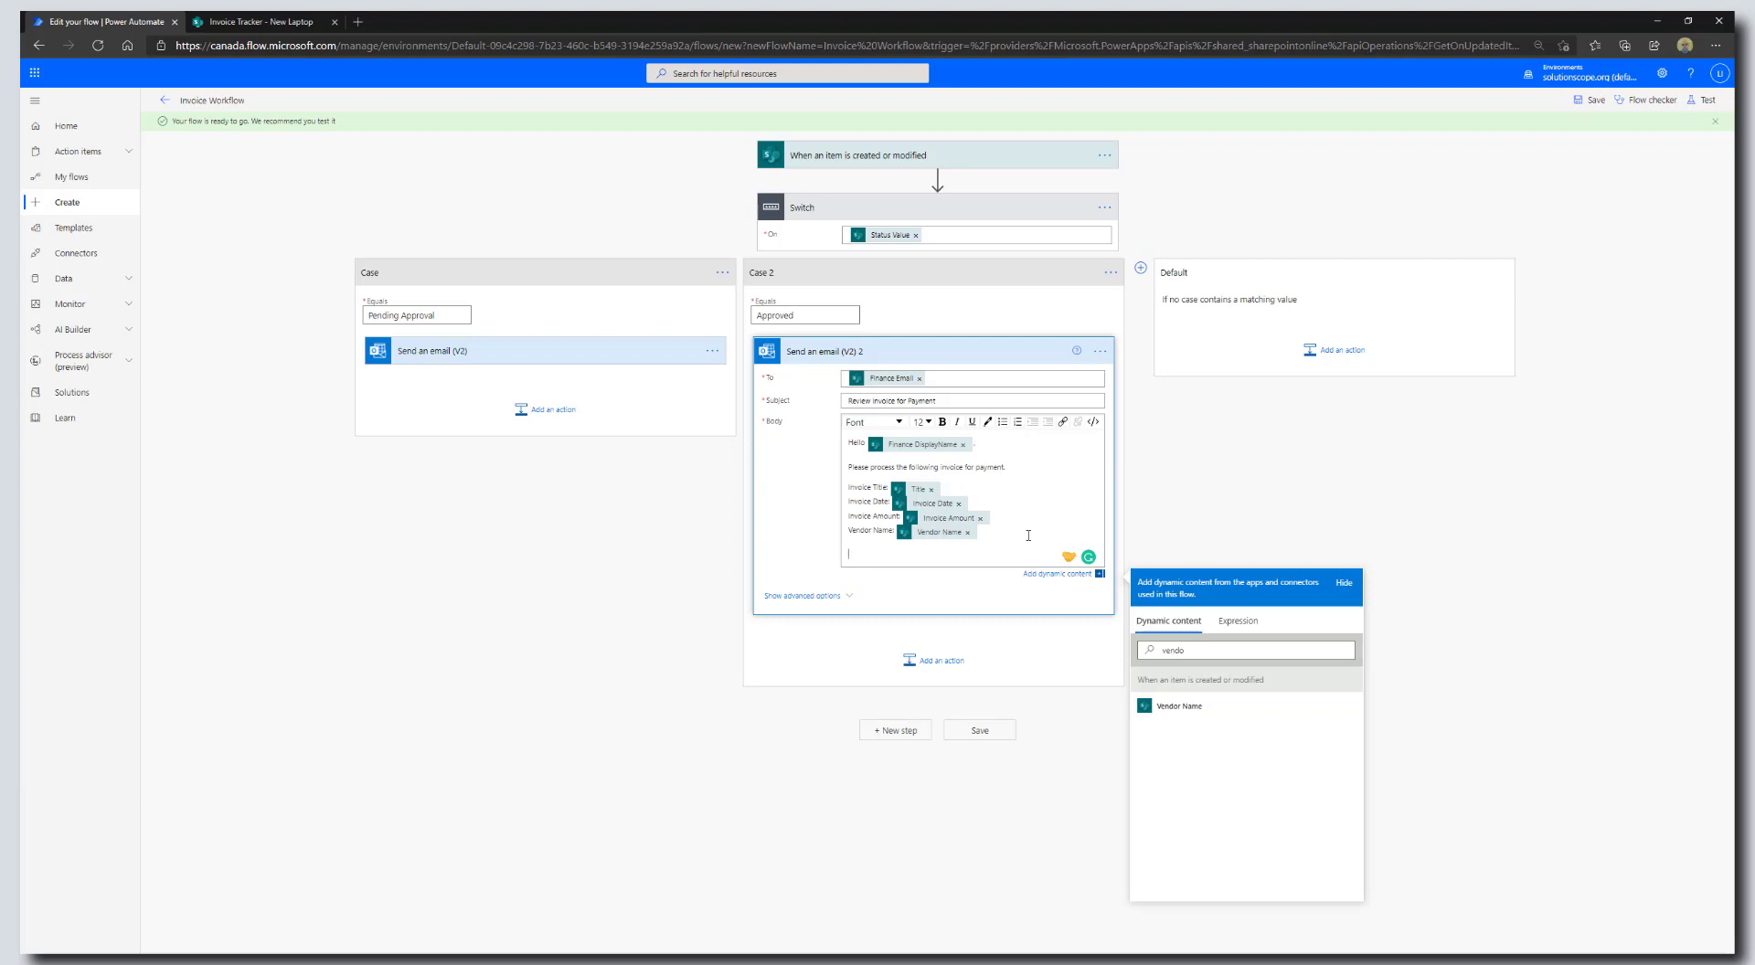
{"action": "type", "text": "ou require additional information, please enter comments into"}
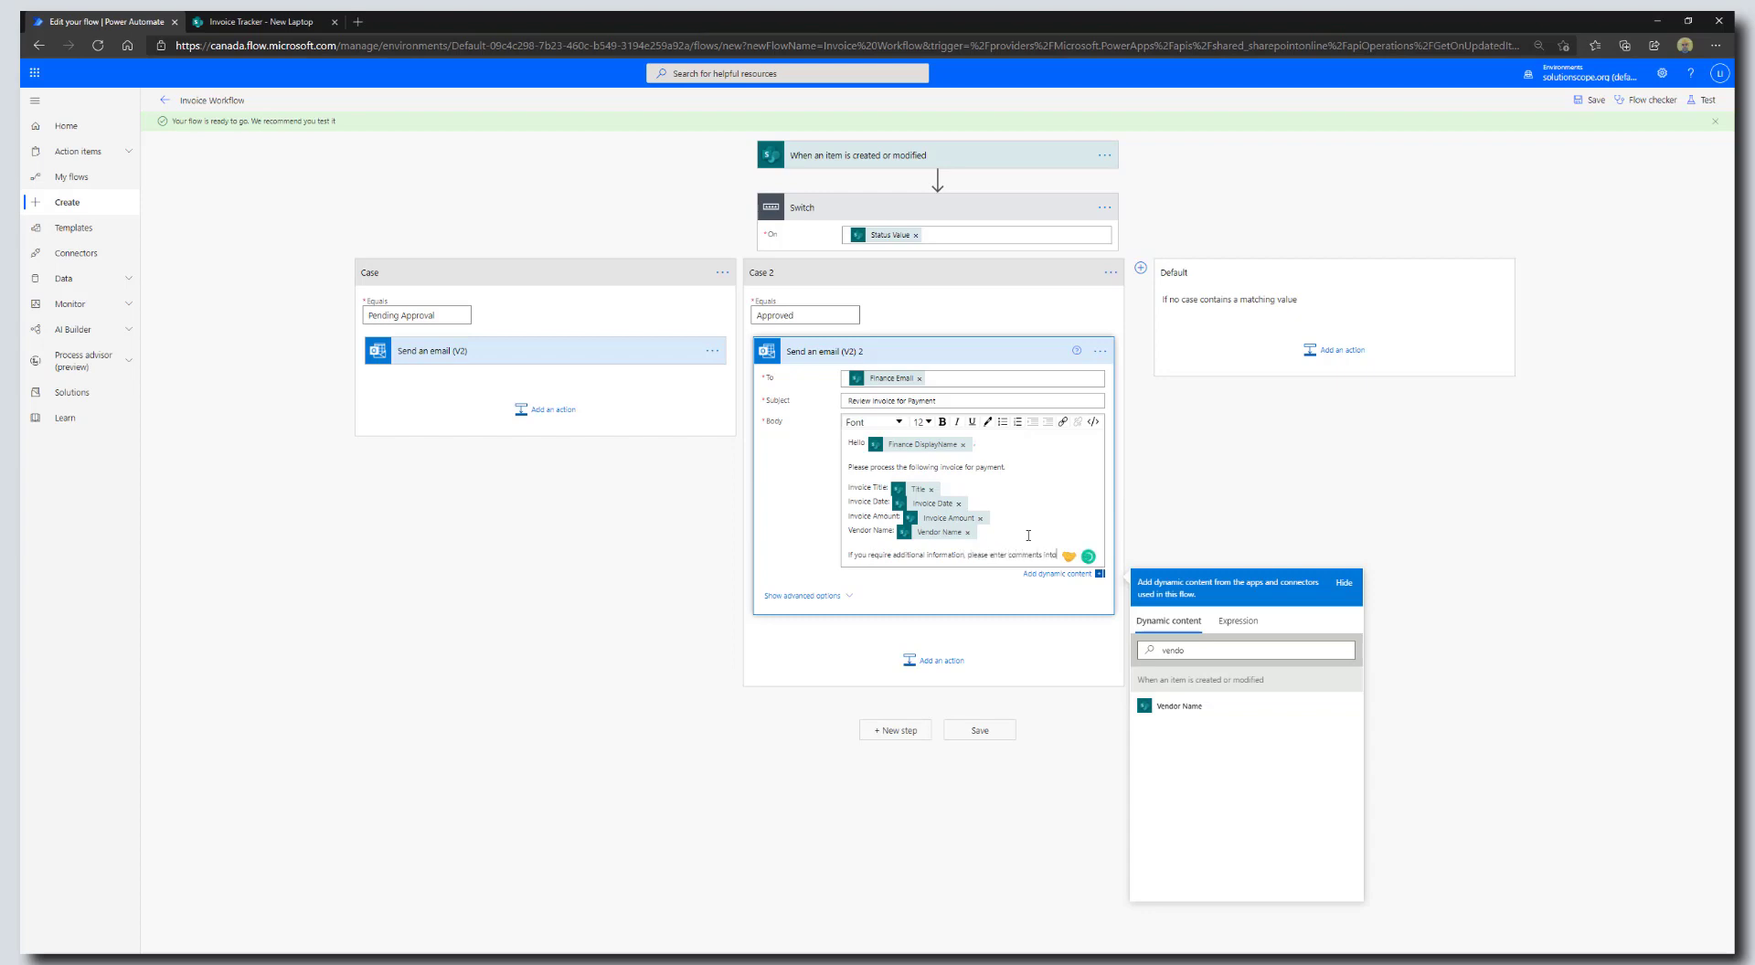
{"action": "type", "text": " the \"Comments\" field"}
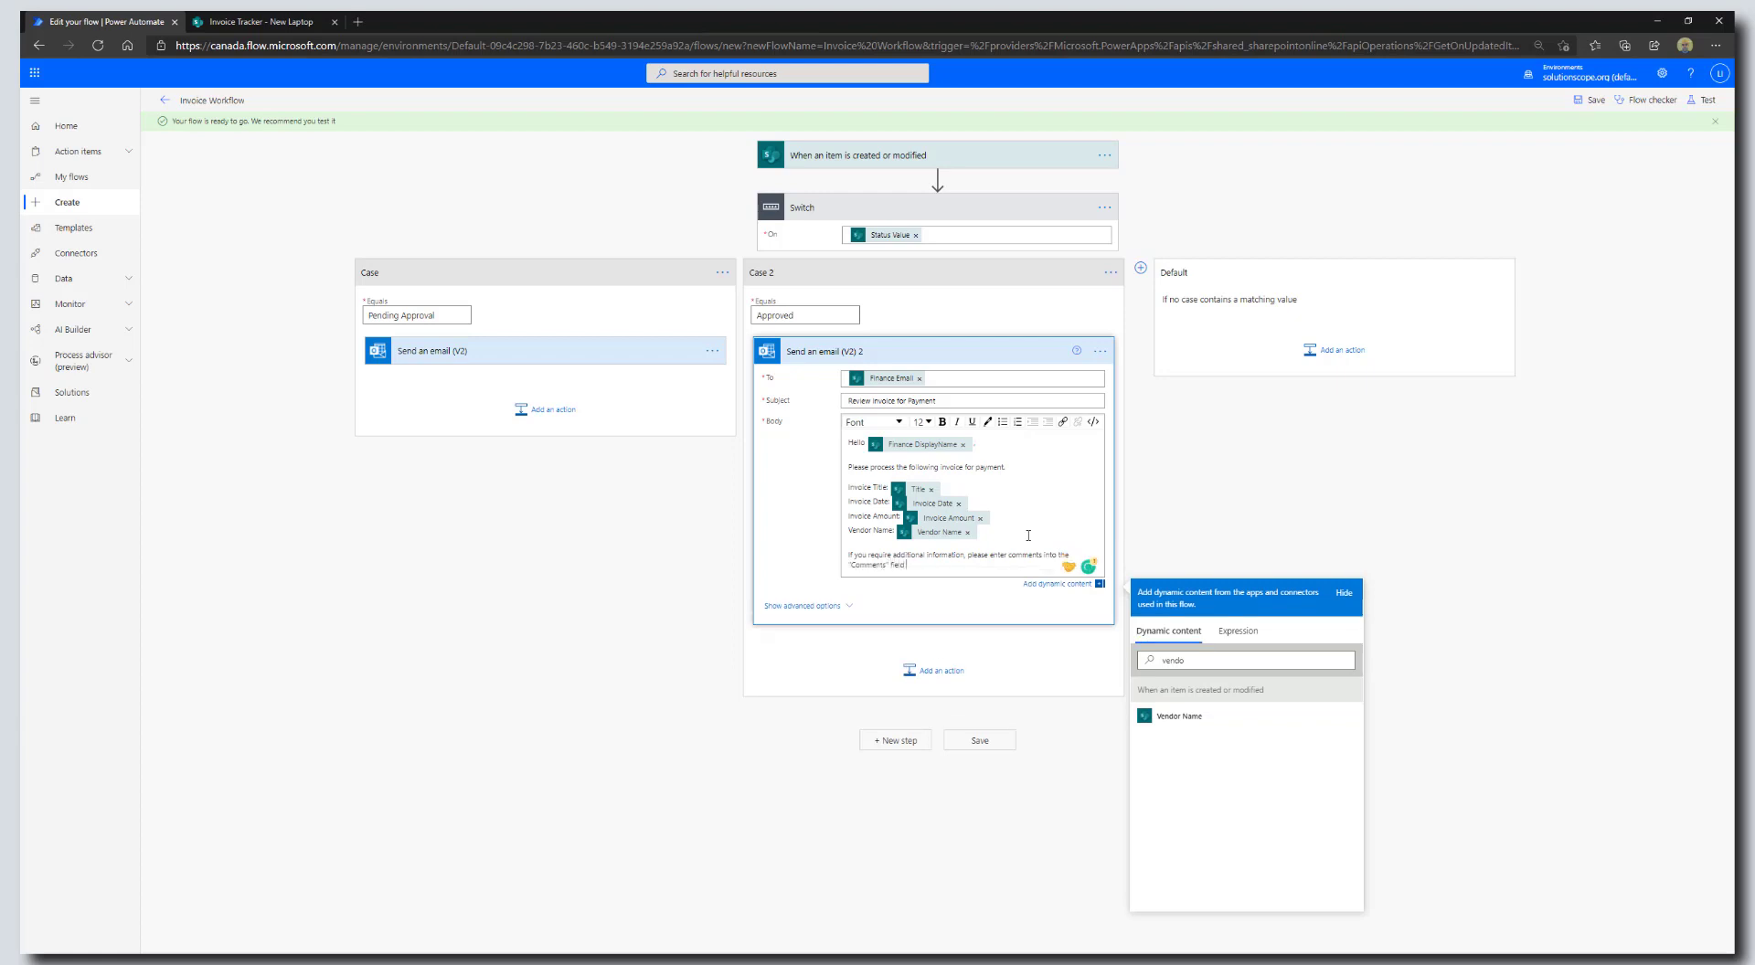
{"action": "type", "text": " using the following link:"}
{"action": "key", "text": "Return"}
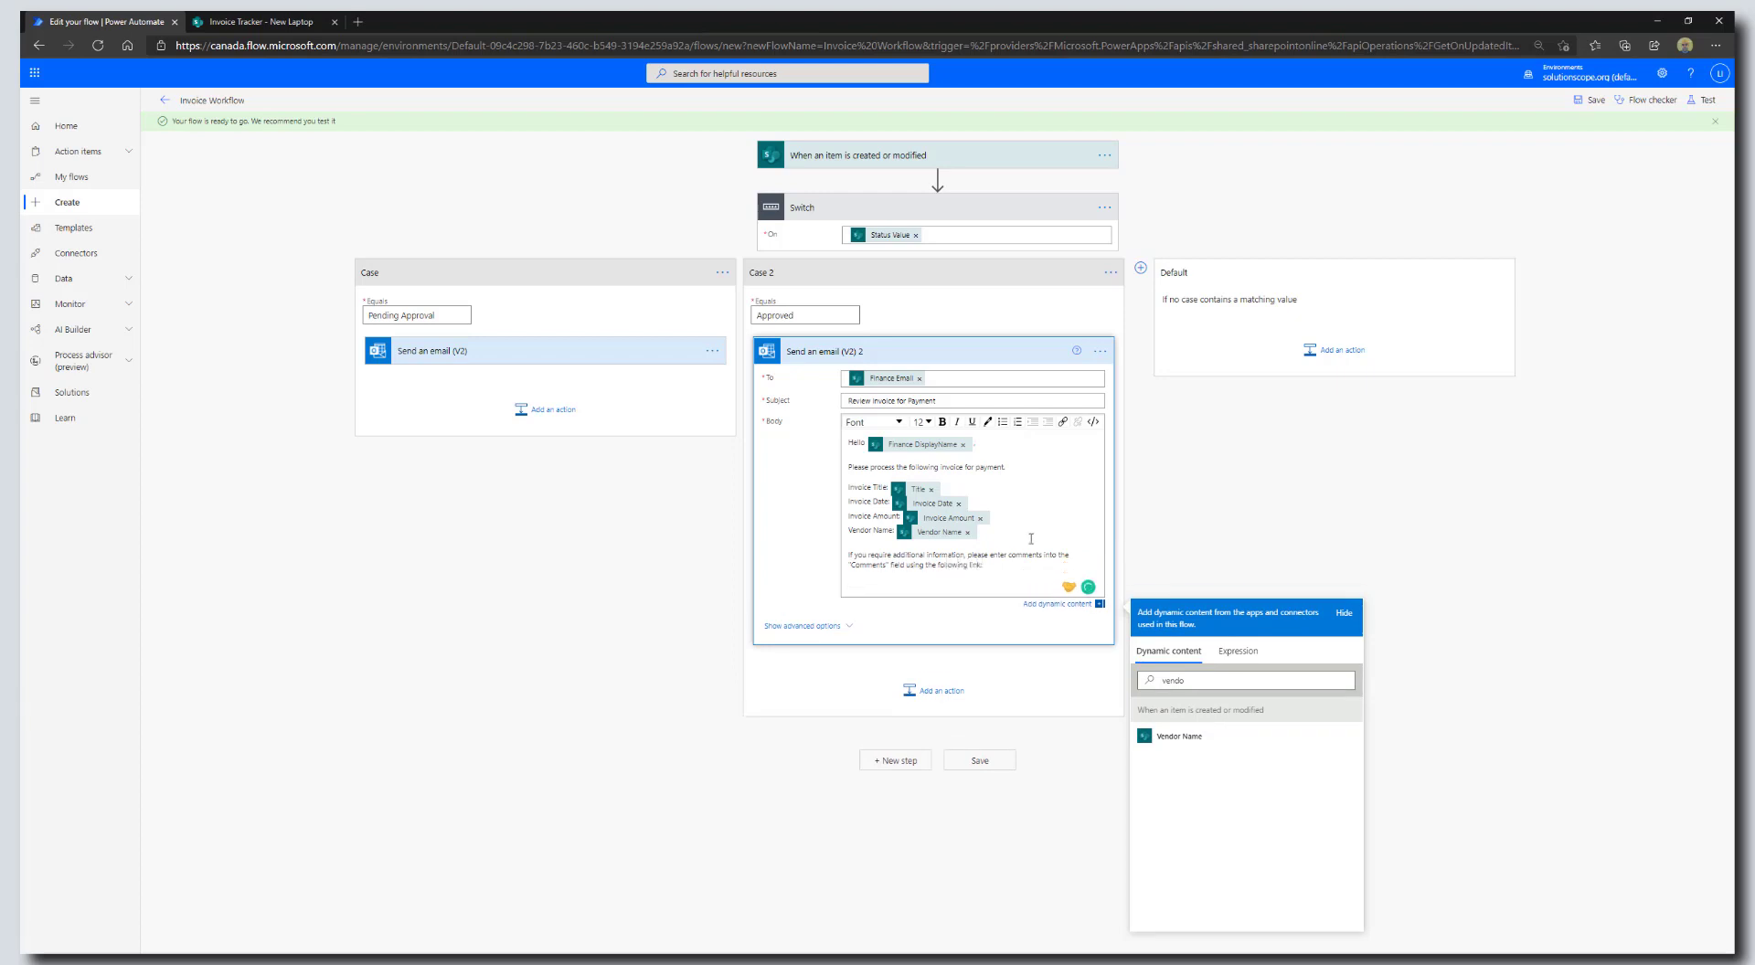
{"action": "left_click_drag", "start_coordinate": [1337, 681], "coordinate": [1055, 678]}
{"action": "type", "text": "link"}
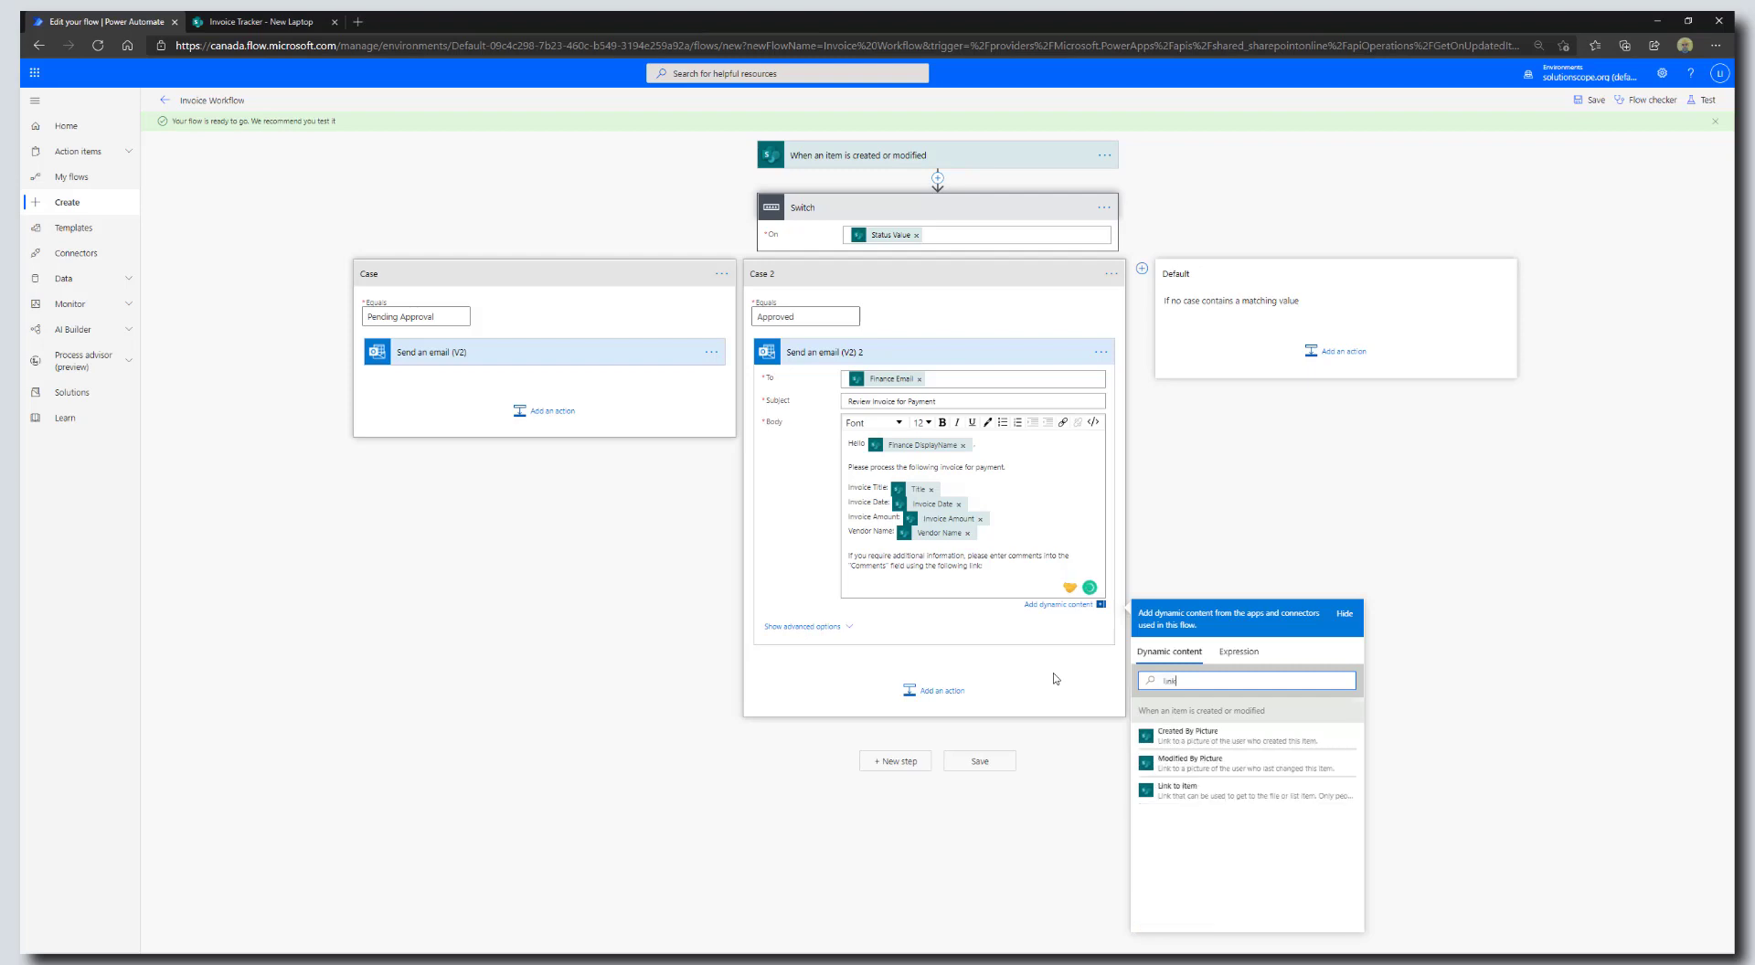
{"action": "left_click", "coordinate": [1177, 789]}
End the Approved email's body with "Please be sure to update the status to "More Information Required"" and save the flow
{"action": "key", "text": "Return"}
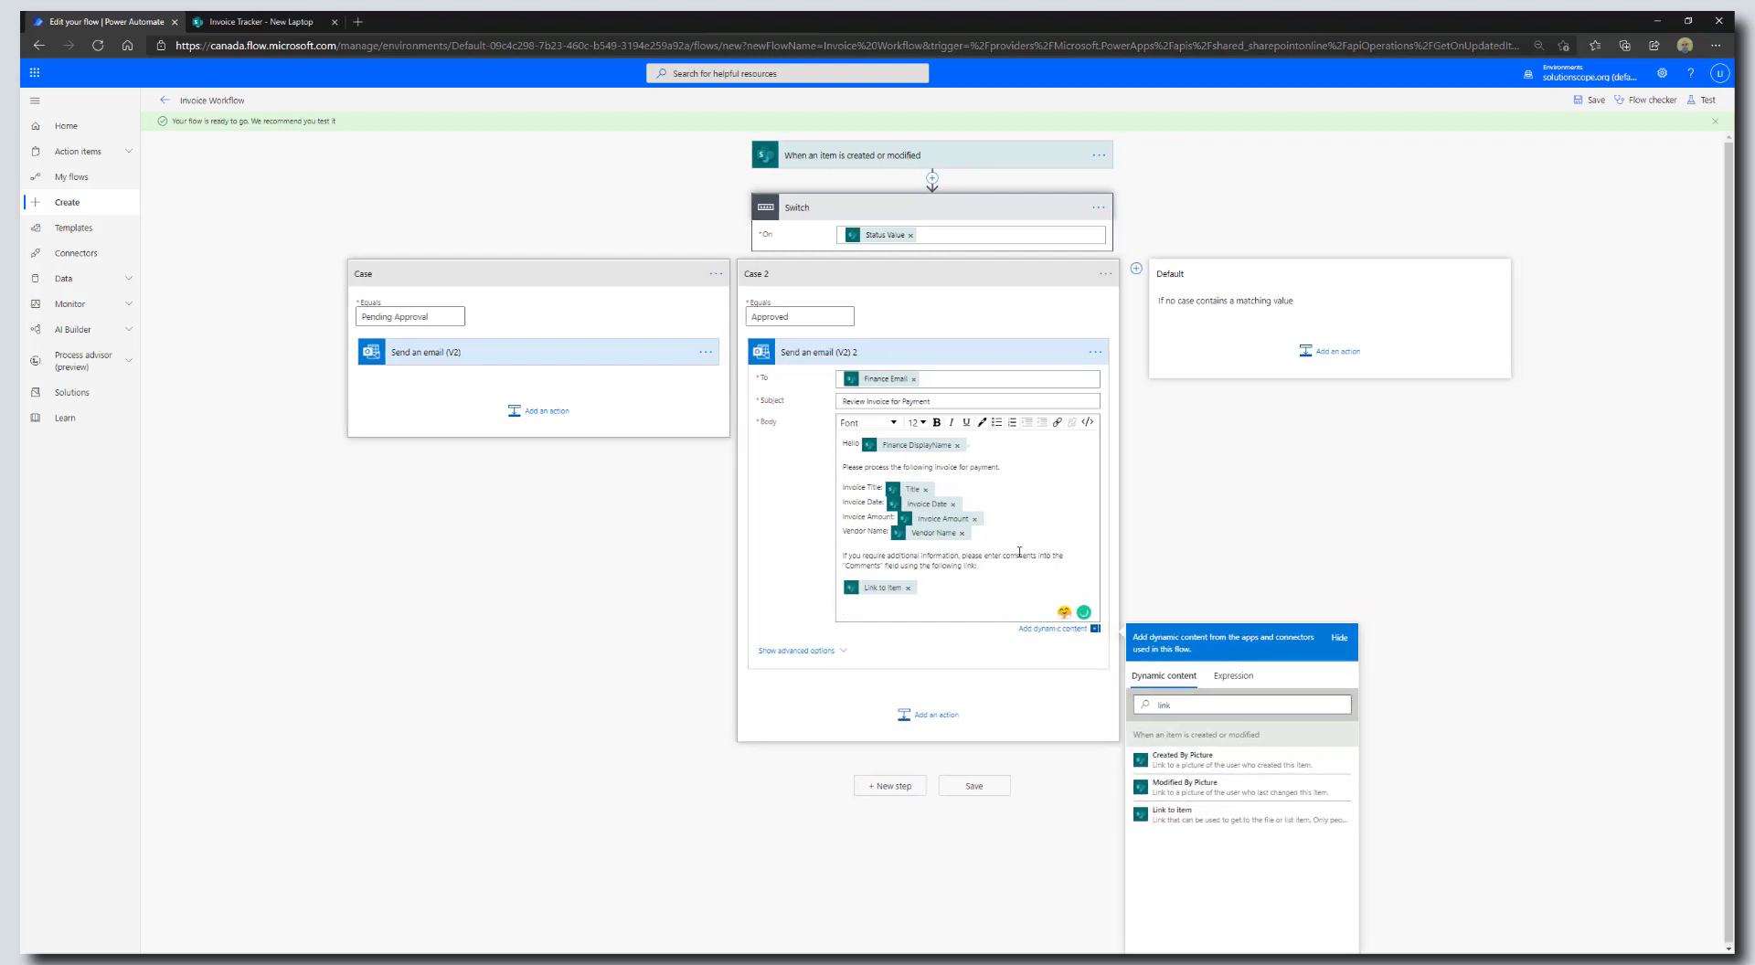
{"action": "type", "text": "Please be sure to update the status to \"More Information Required"}
{"action": "left_click", "coordinate": [985, 788]}
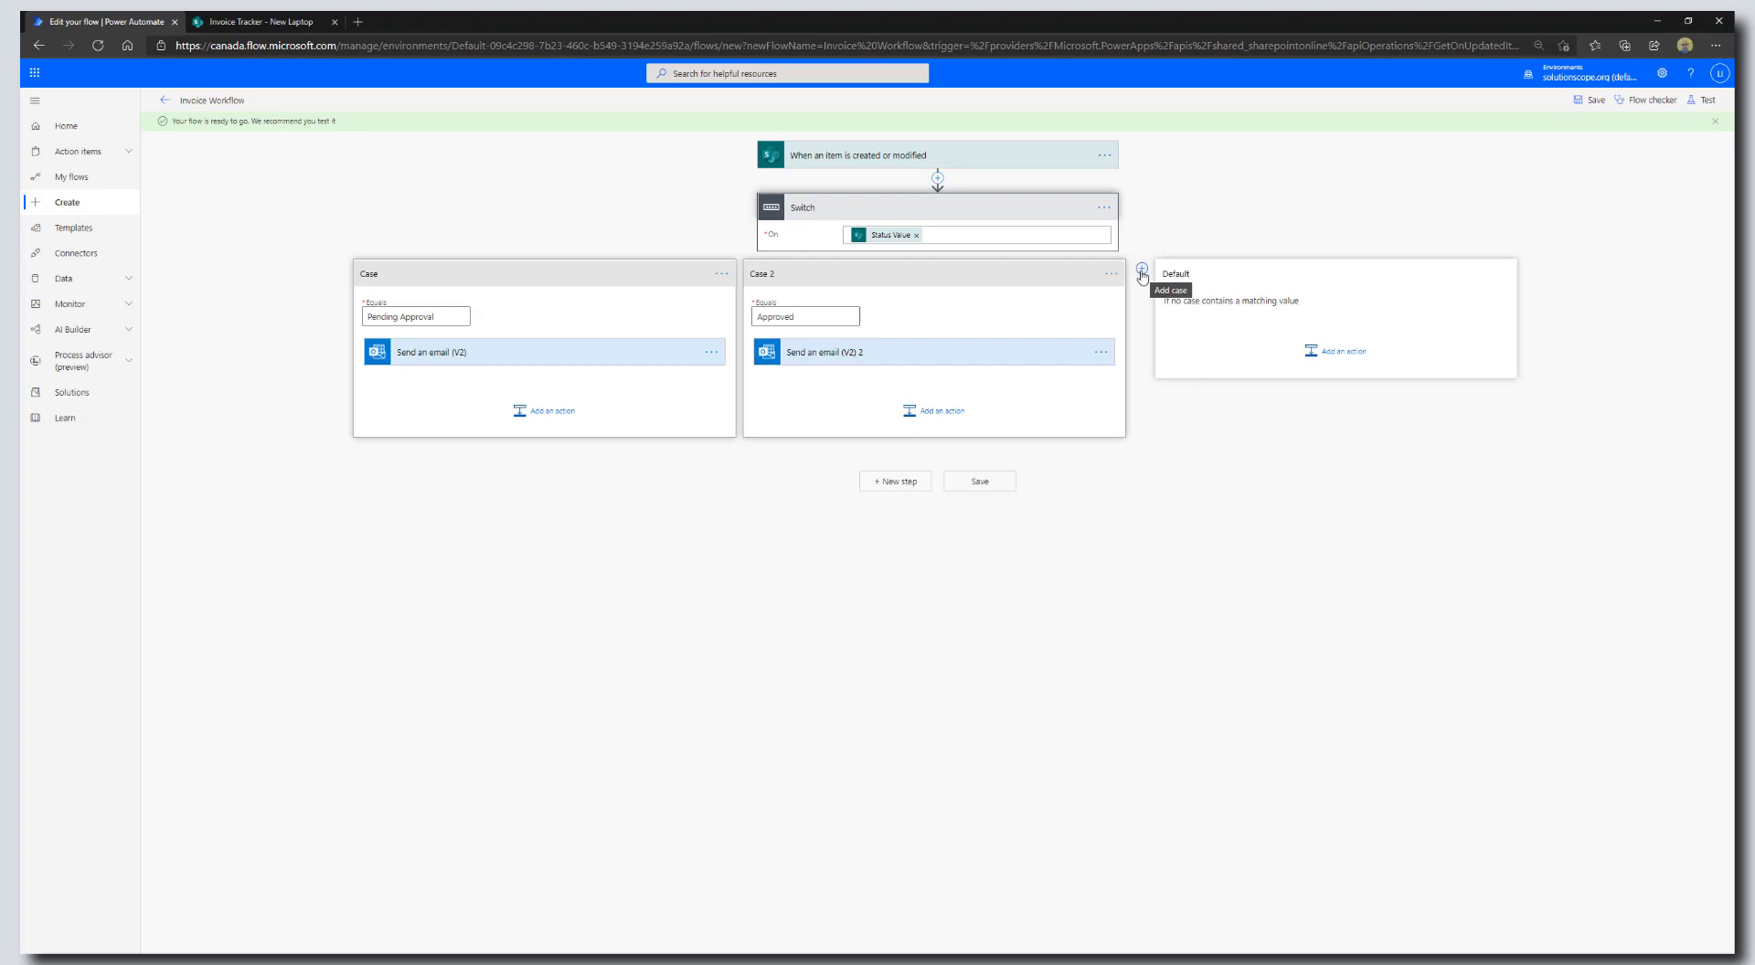
Add a third case to the Switch that matches the value "More Information Required"
{"action": "left_click", "coordinate": [1142, 270]}
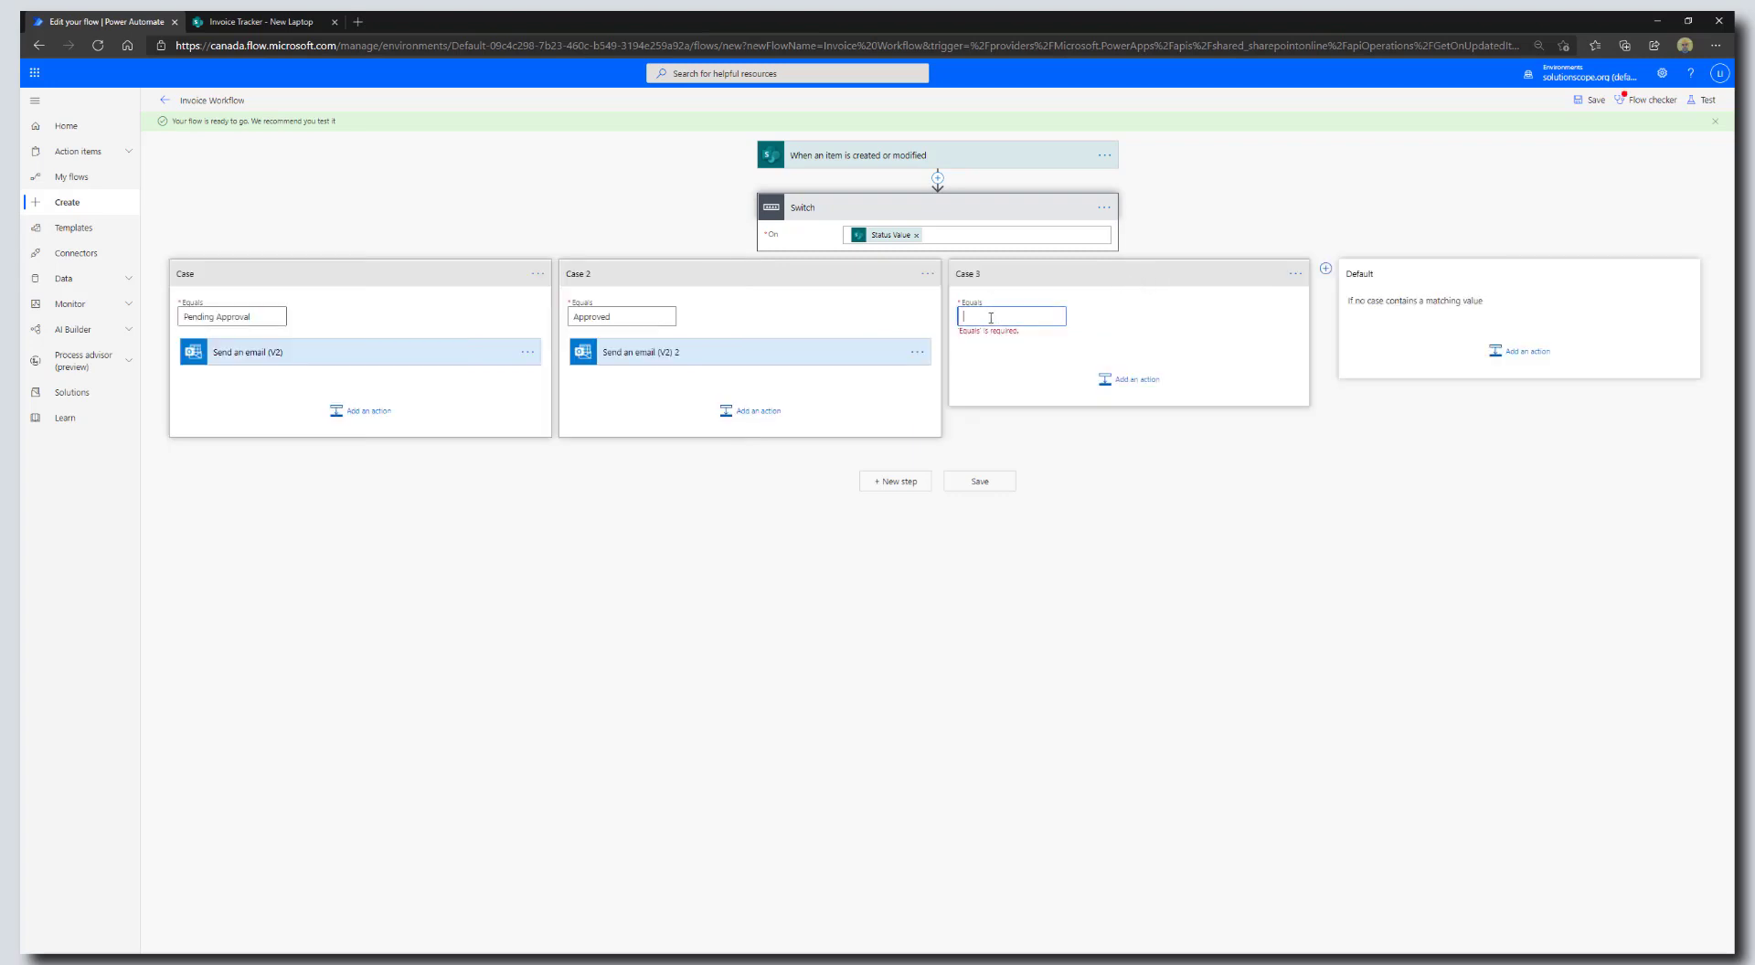
{"action": "type", "text": "Mor"}
{"action": "type", "text": "e Information"}
{"action": "type", "text": " Required"}
Add a Send an email (V2) action to the More Information Required case
{"action": "left_click", "coordinate": [1147, 382]}
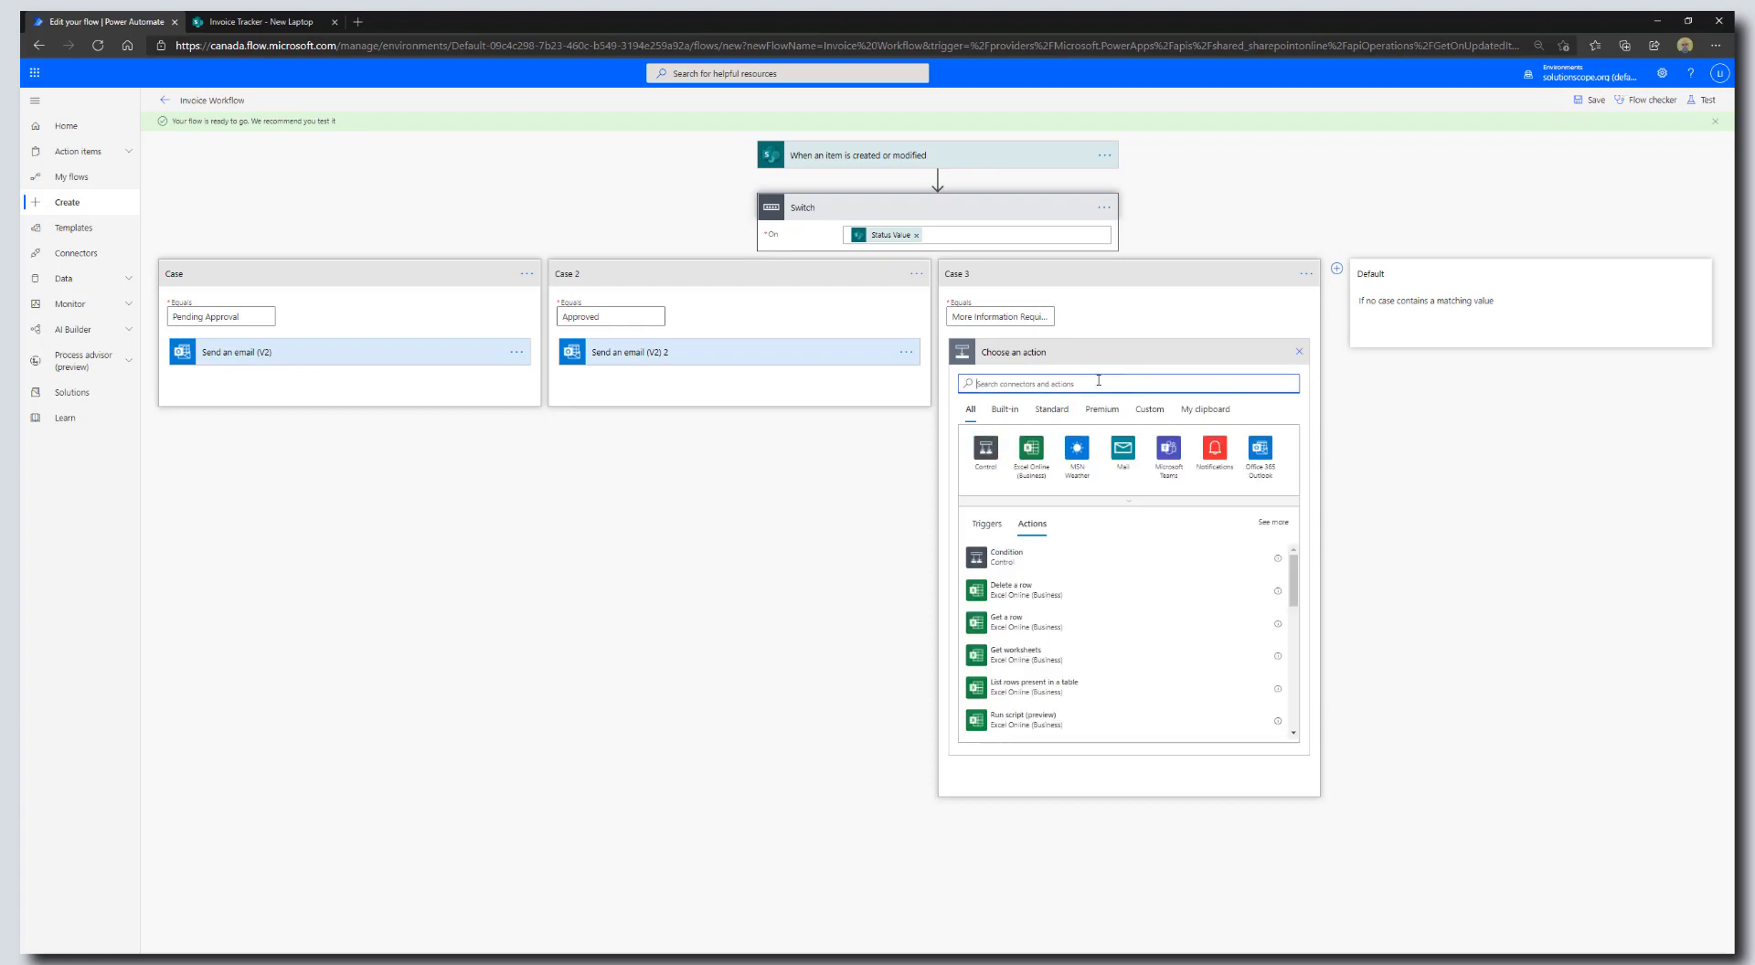
{"action": "type", "text": "send an email"}
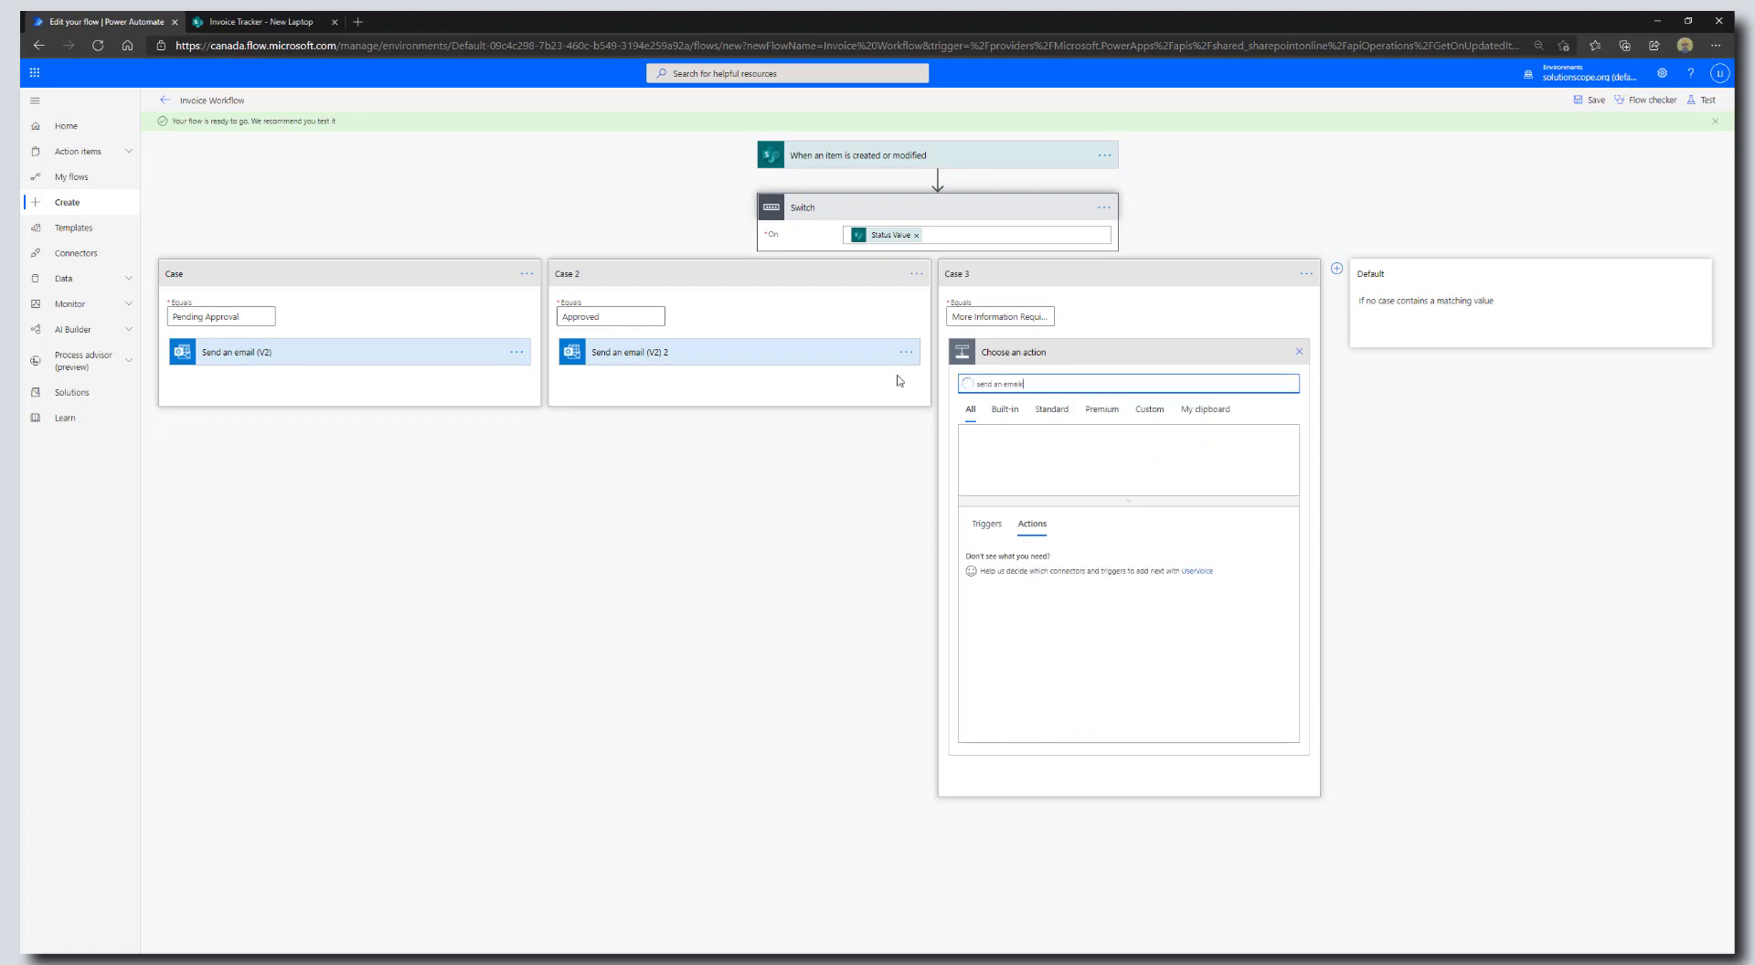
{"action": "left_click", "coordinate": [1033, 553]}
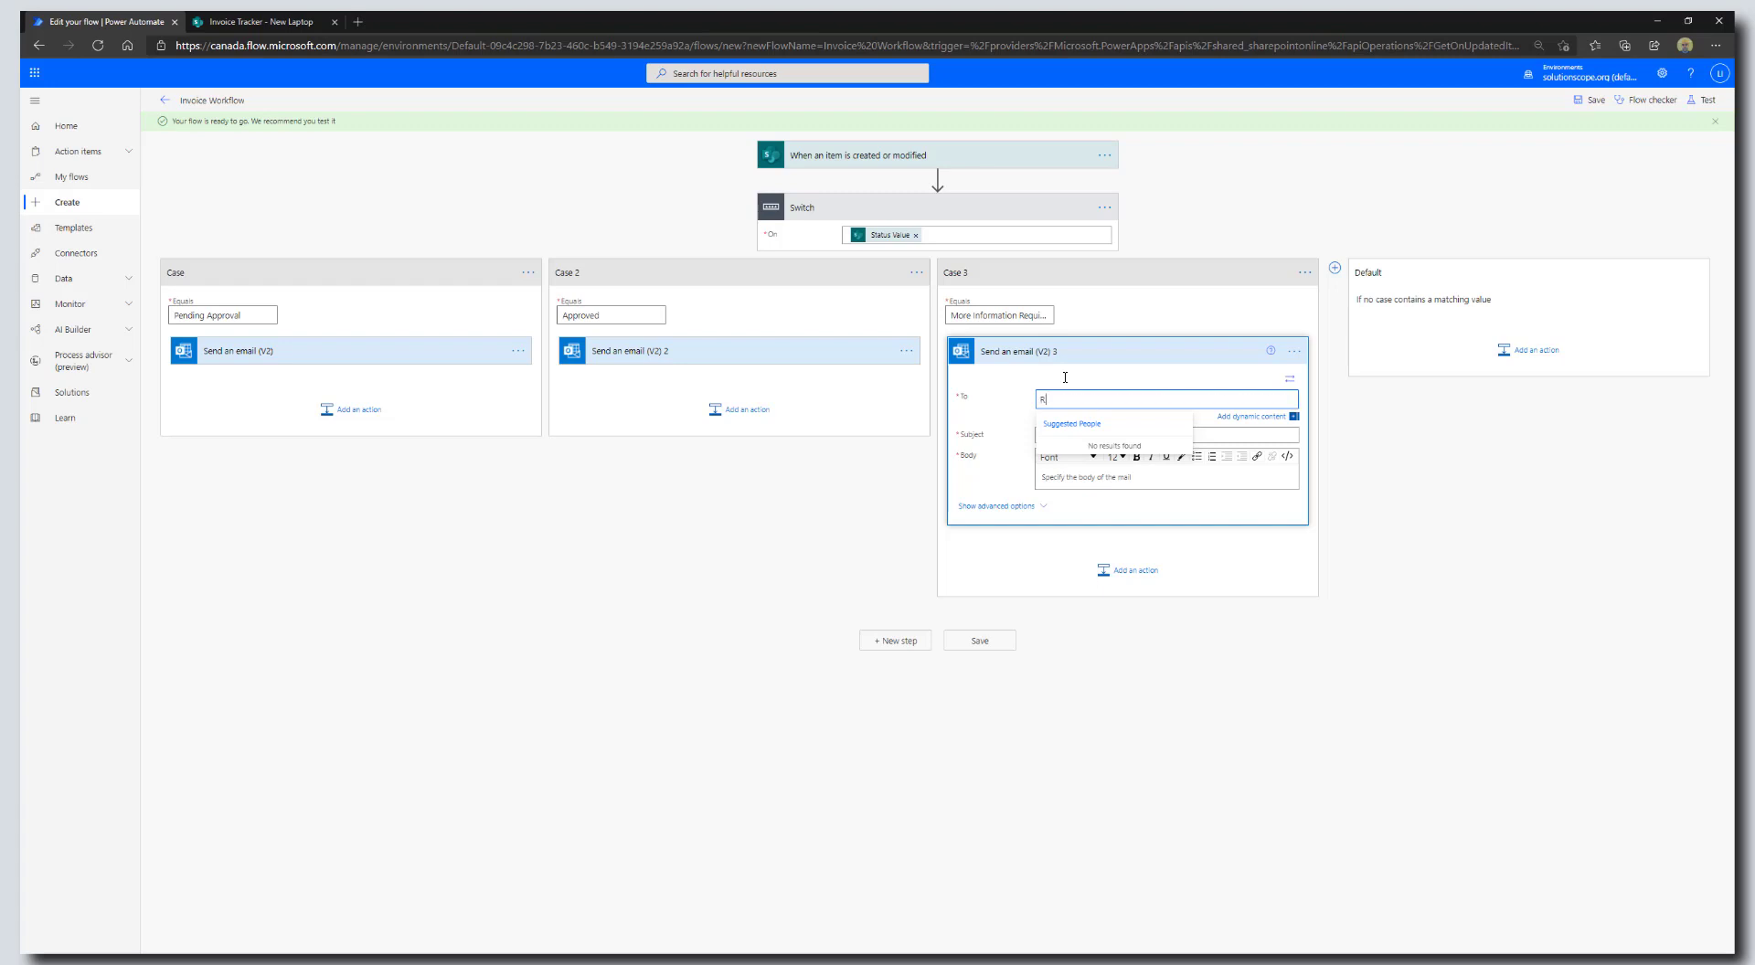
Set the new email's recipient to the Requestor Email dynamic content and its subject to "Invoice Requires More Information"
{"action": "left_click", "coordinate": [1065, 376]}
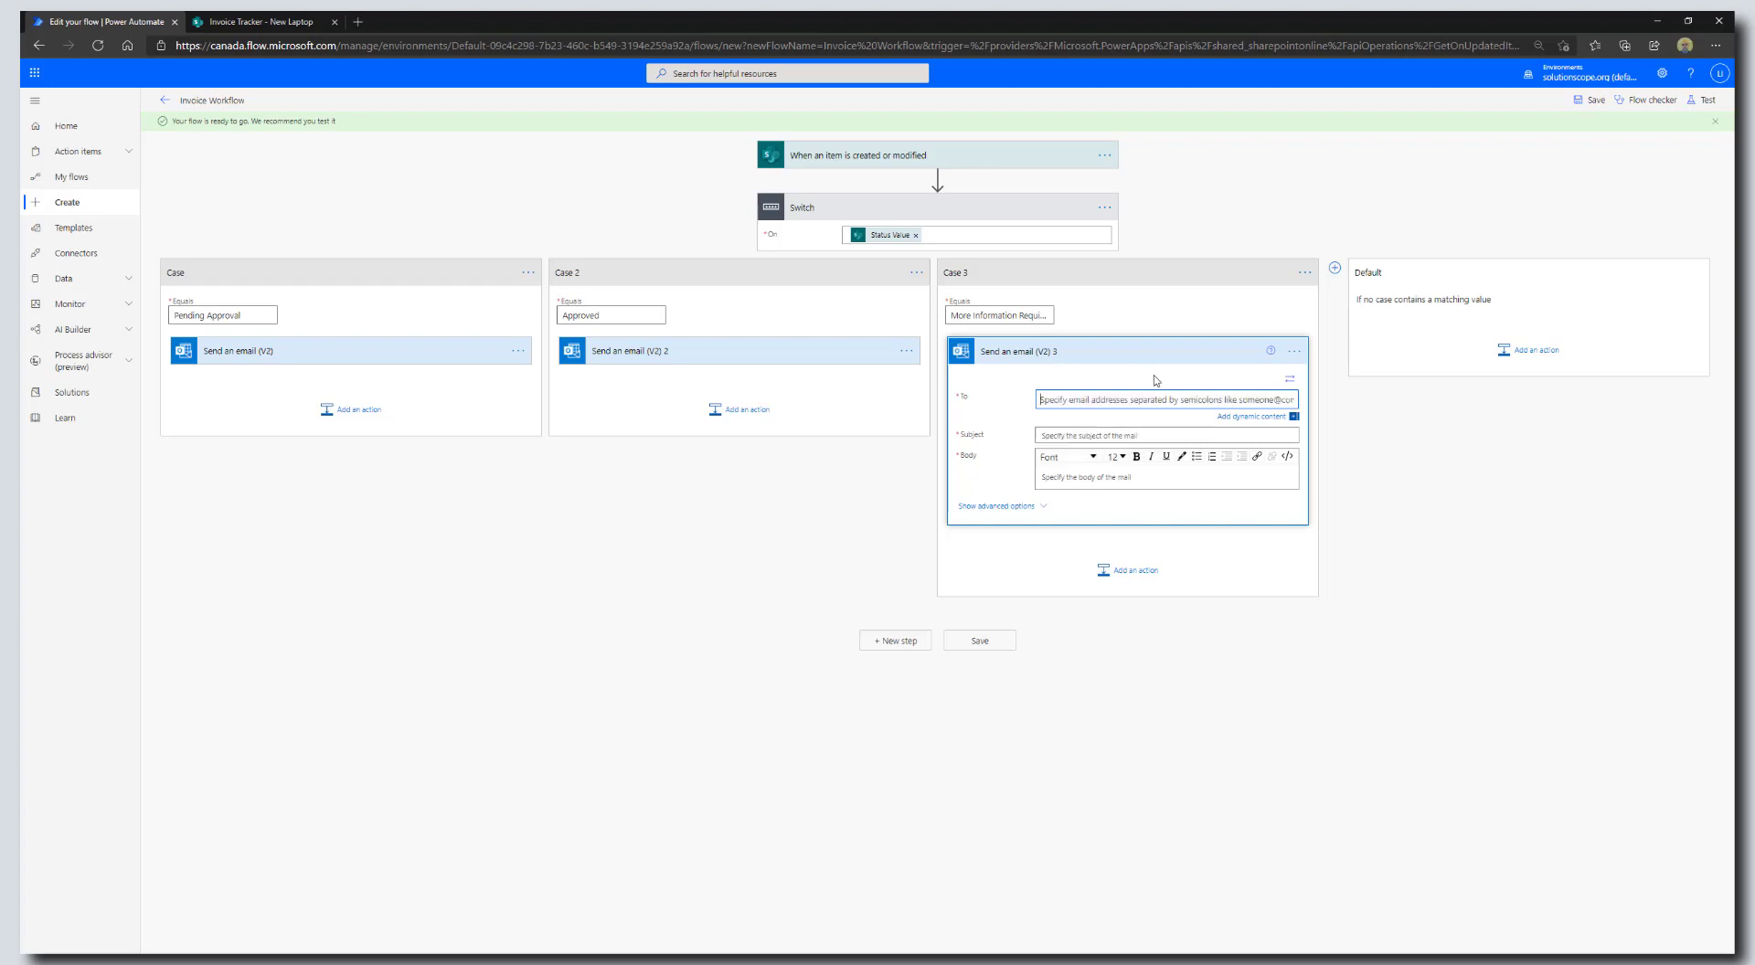
{"action": "left_click", "coordinate": [1230, 422]}
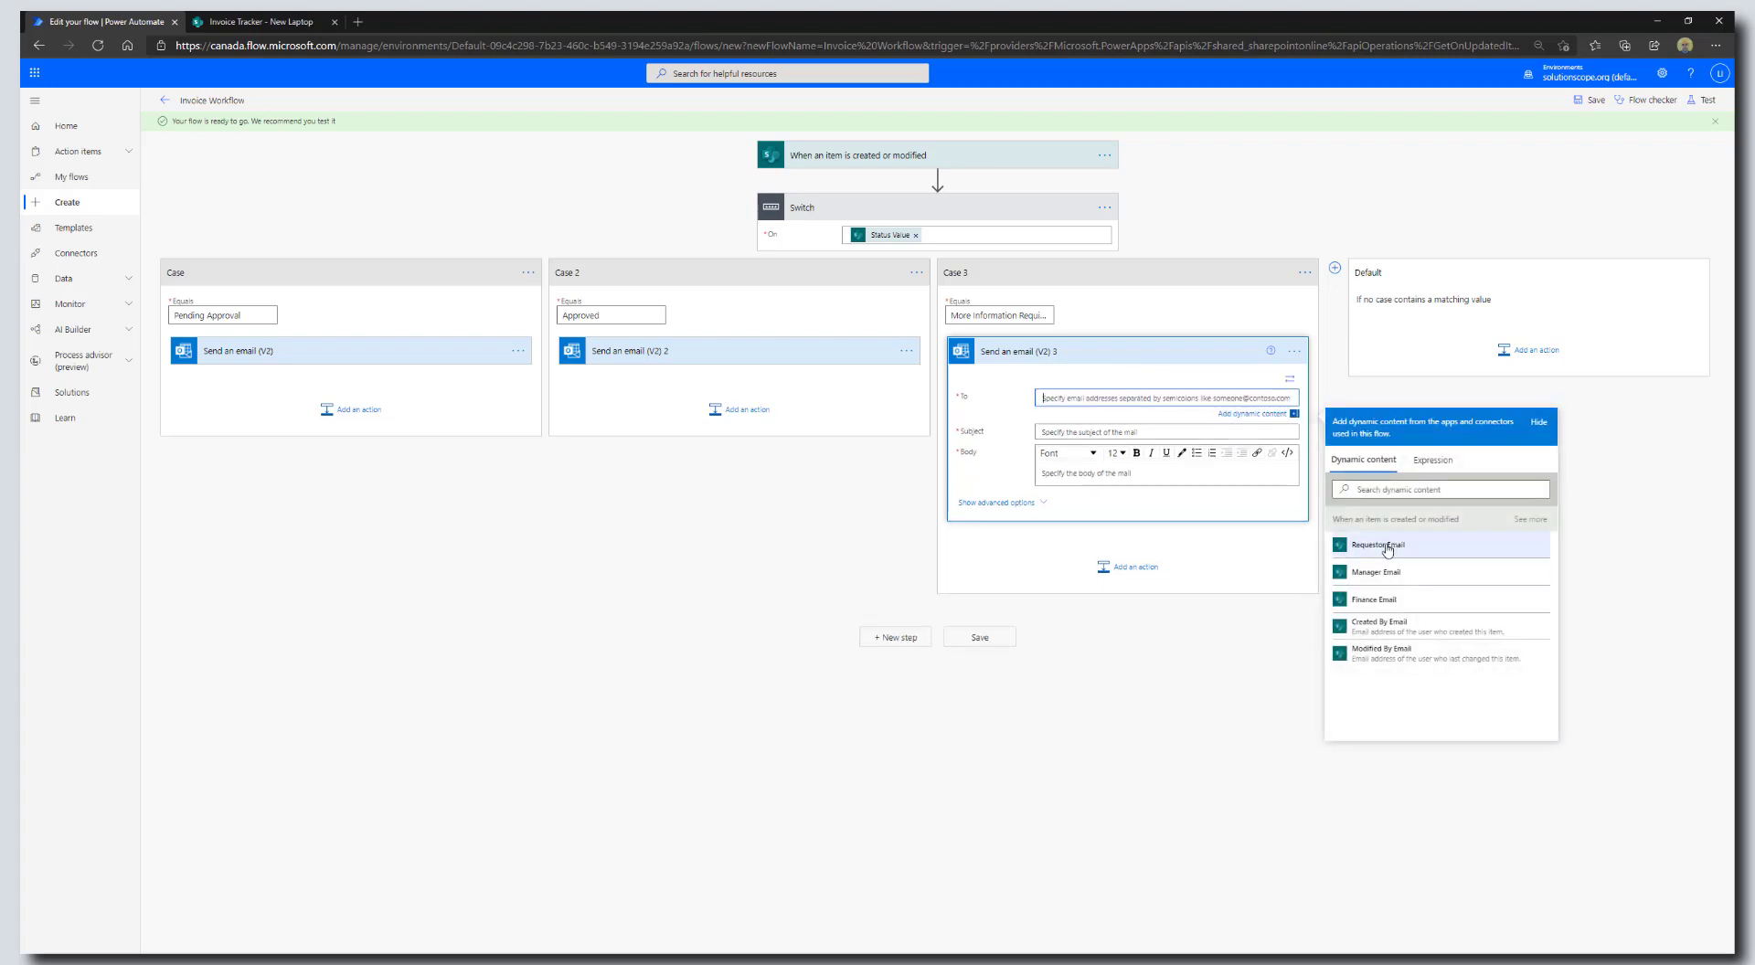
{"action": "left_click", "coordinate": [1388, 547]}
{"action": "left_click", "coordinate": [1068, 432]}
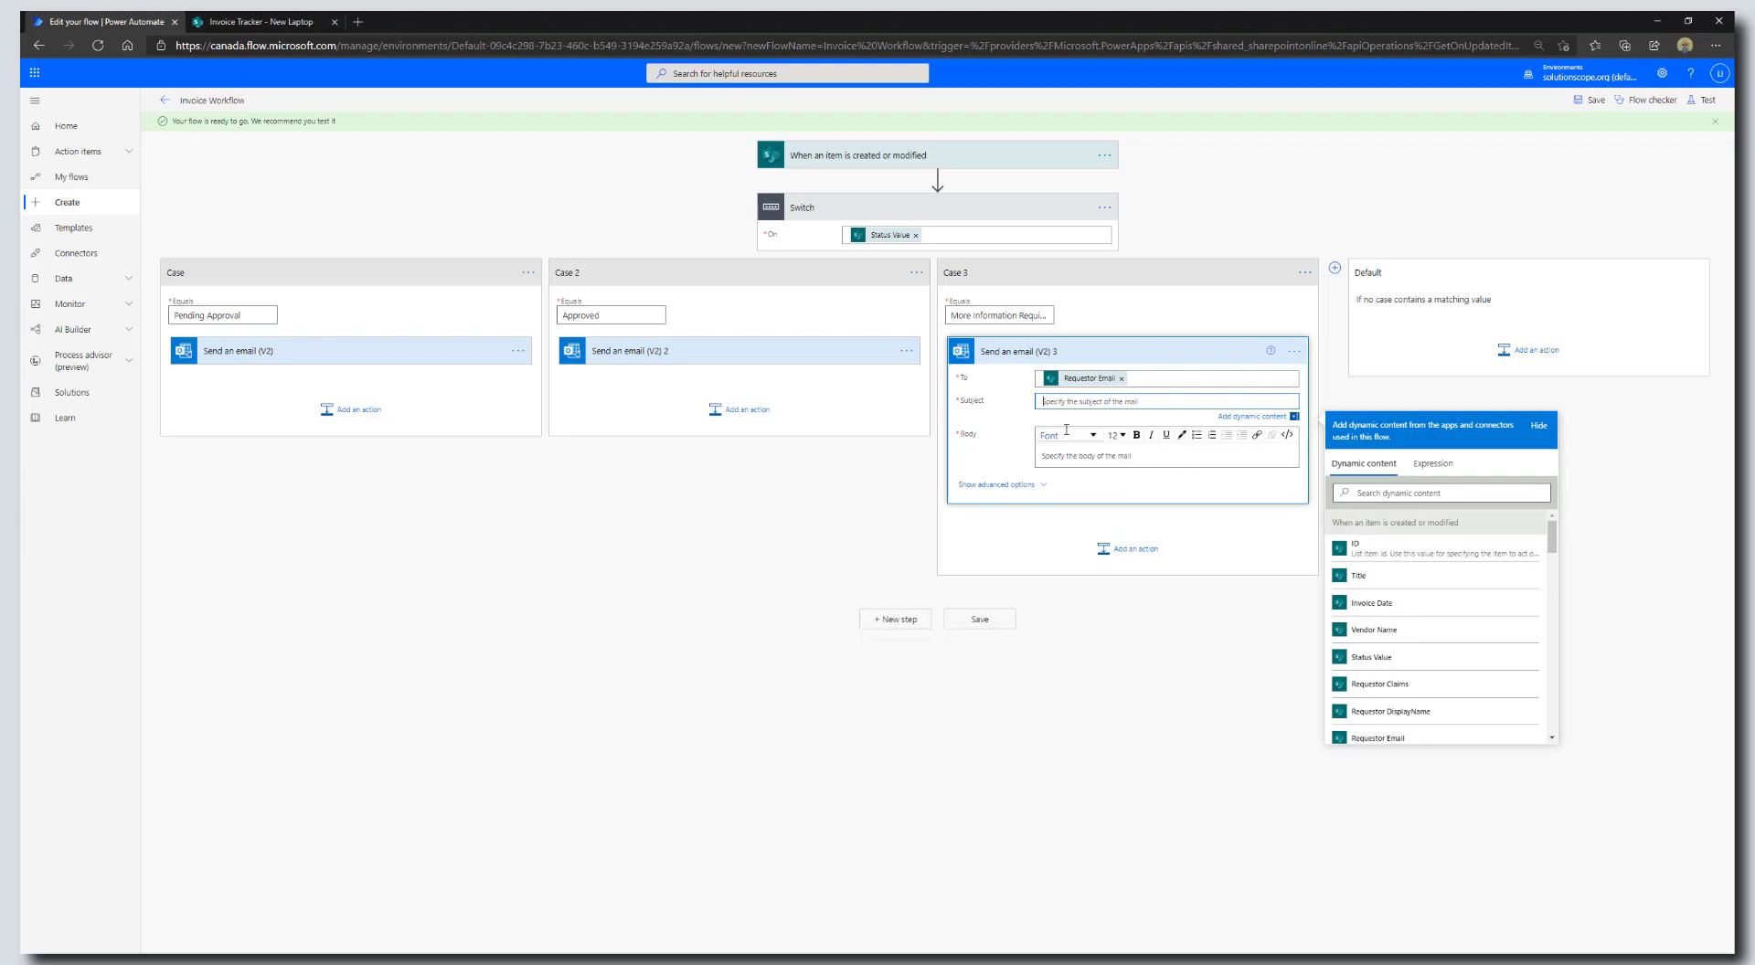
{"action": "type", "text": "Invoice Requires More Information"}
Write the email body's greeting "Hello" followed by the Requestor DisplayName dynamic content and a comma
{"action": "left_click", "coordinate": [1063, 456]}
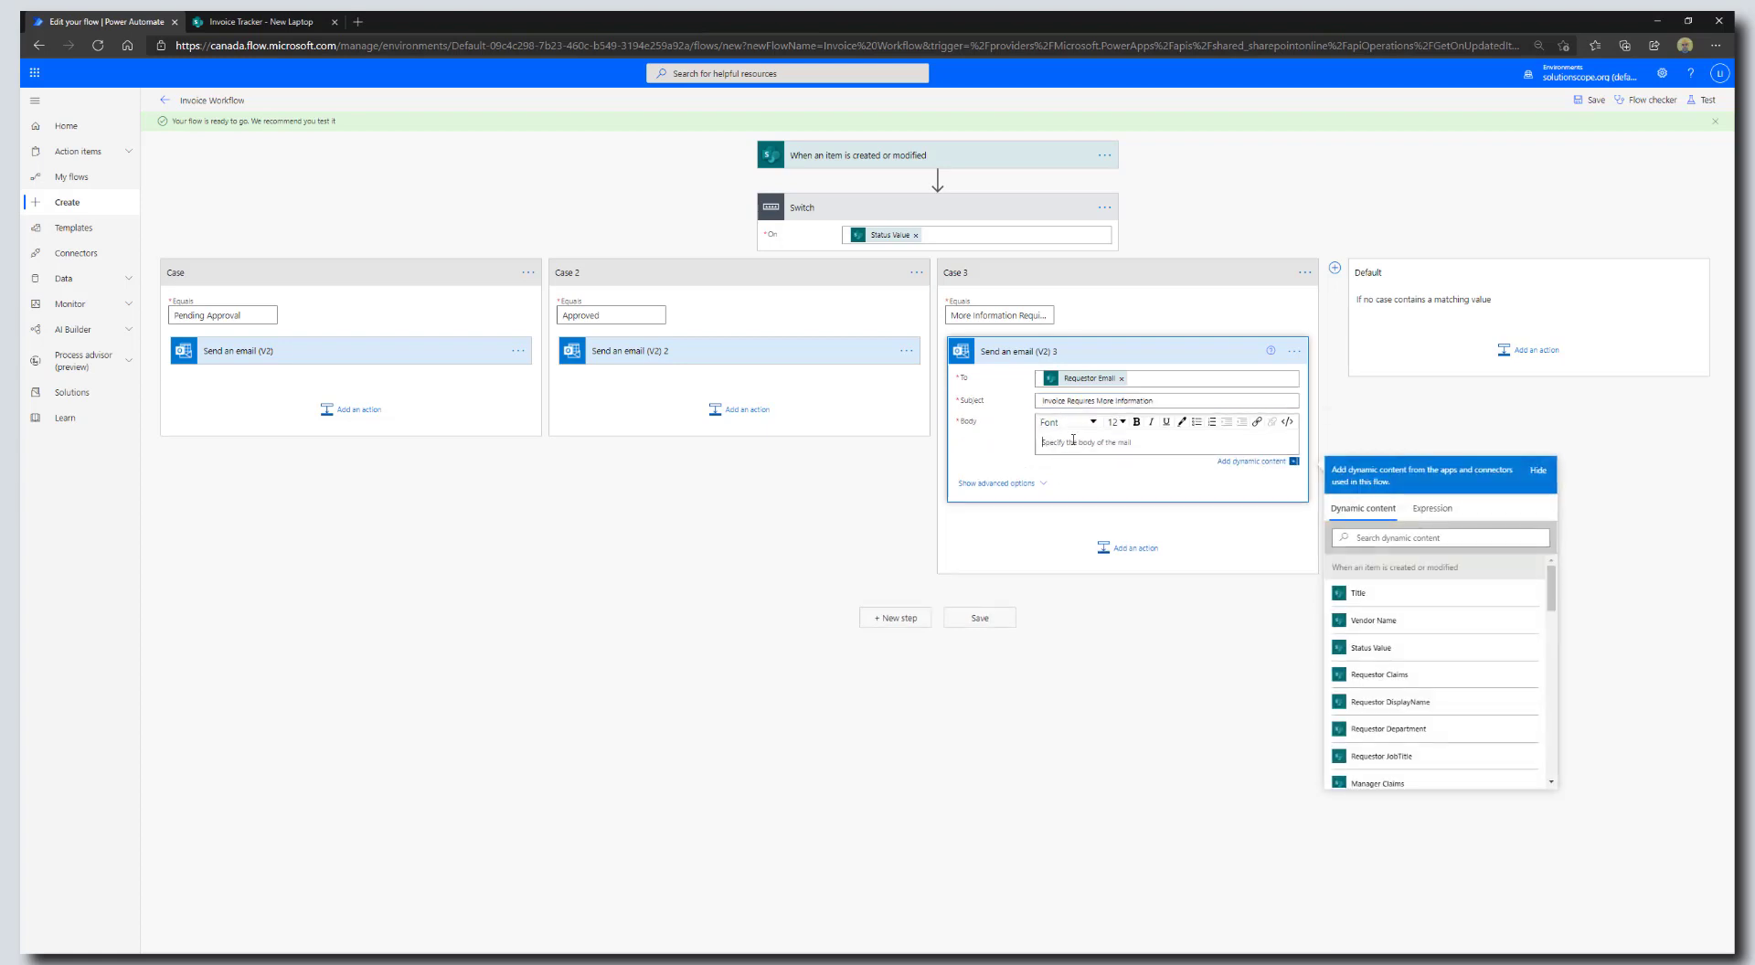
{"action": "type", "text": "Hello"}
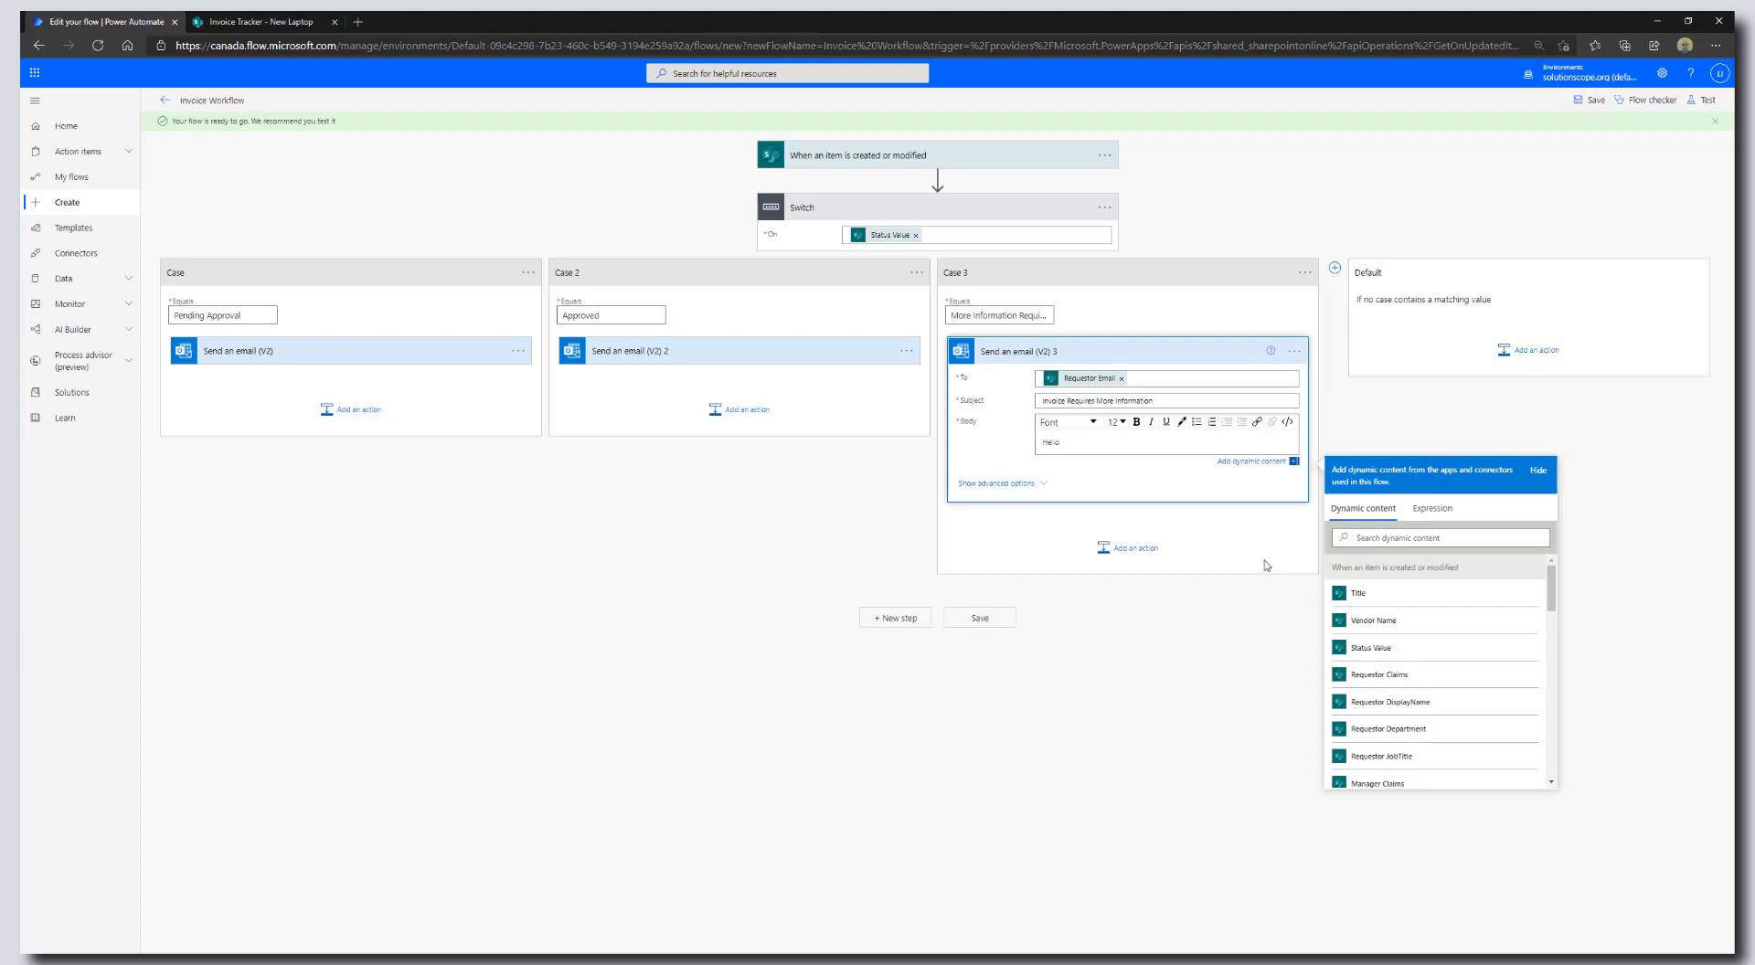
{"action": "left_click", "coordinate": [1385, 702]}
{"action": "type", "text": ","}
Add "The following invoice requires additional information for processing. Please review the following comments and provide this information:" to the body, followed by the Comments dynamic content
{"action": "key", "text": "Return"}
{"action": "type", "text": "The following"}
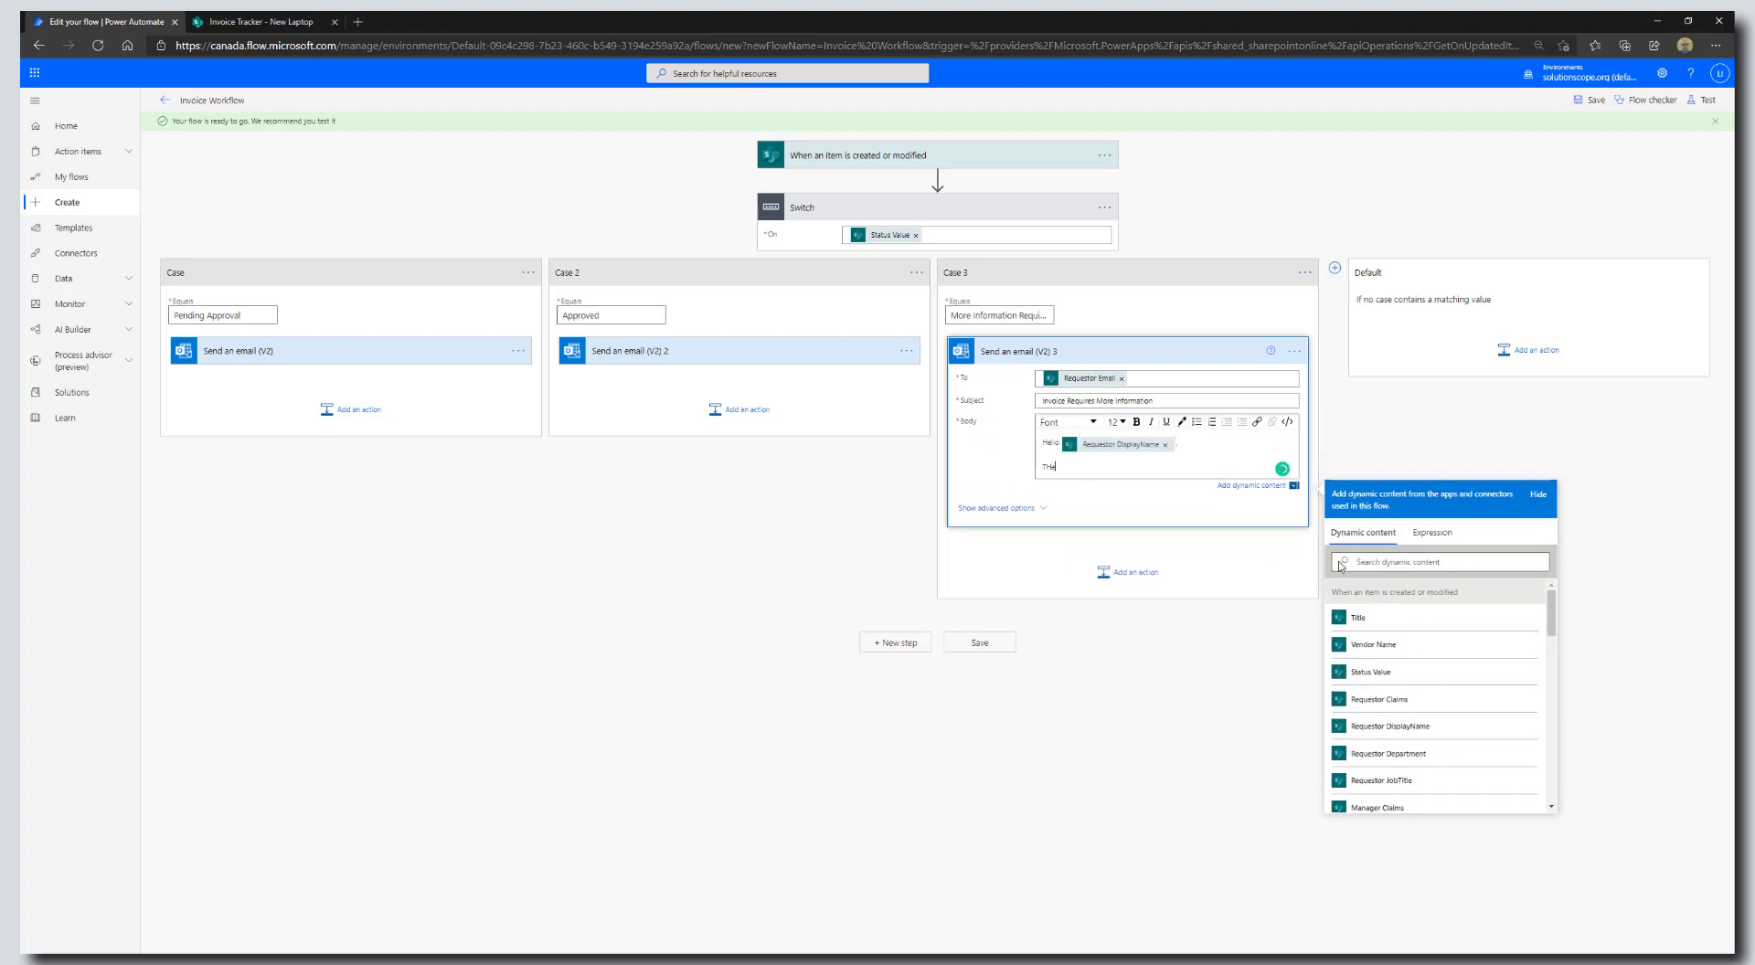
{"action": "type", "text": " invoice requires additional information for processing"}
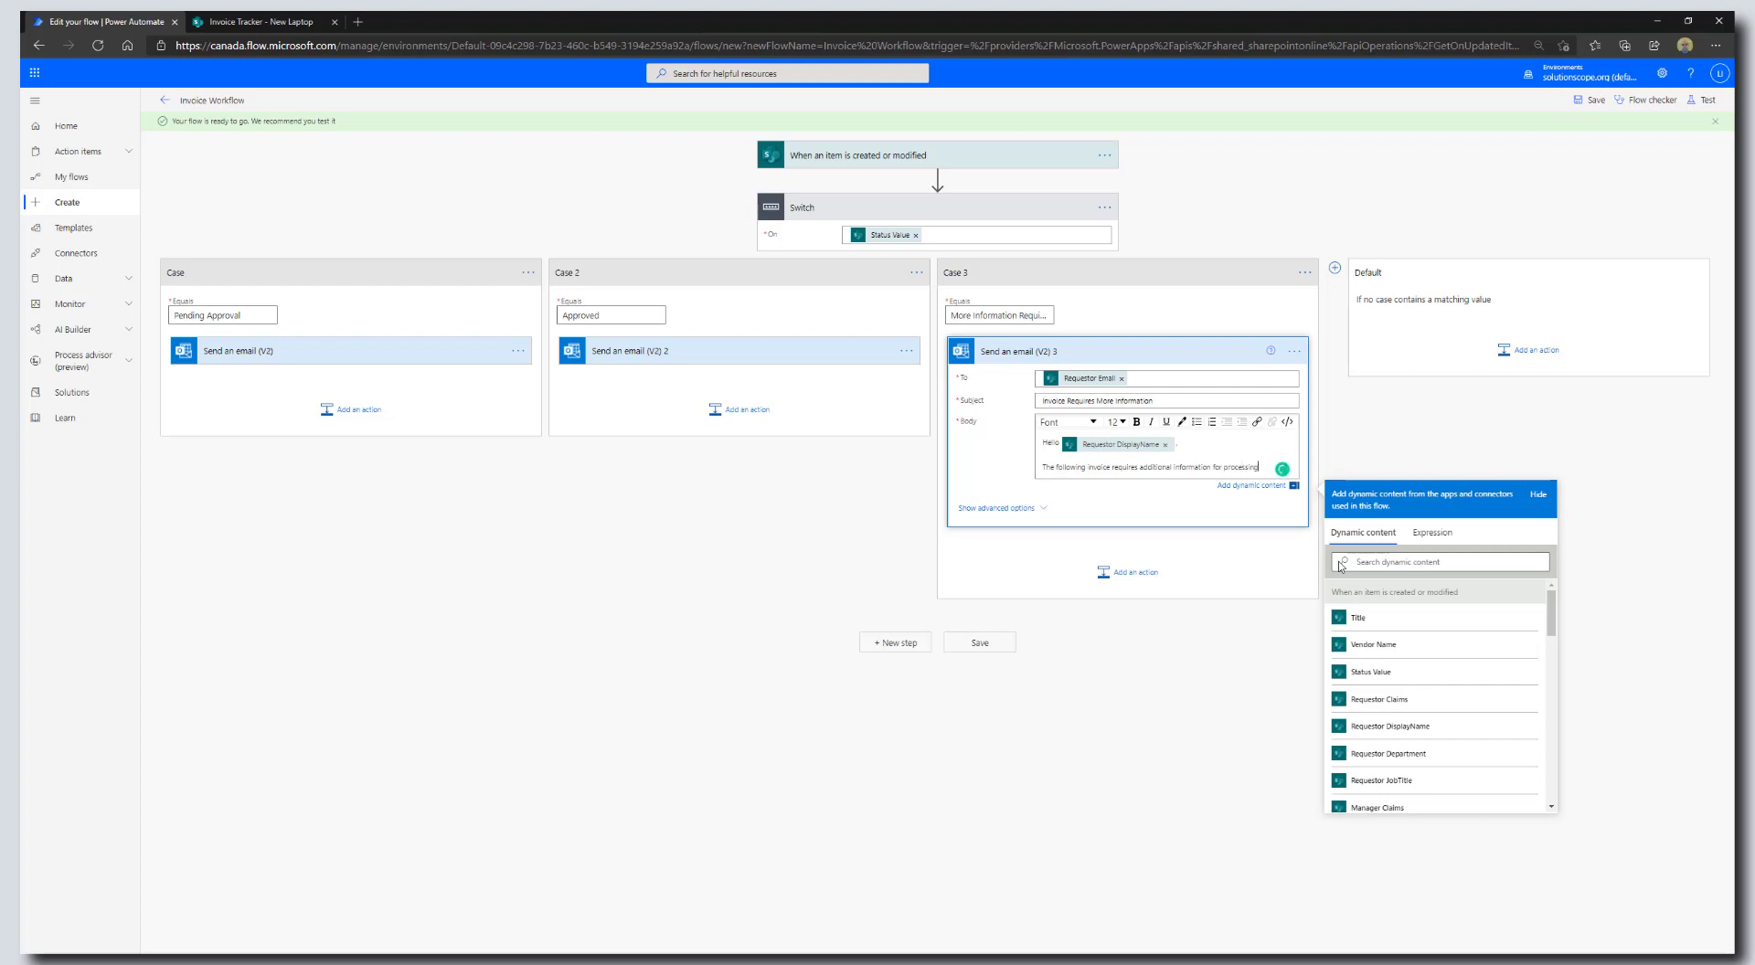
{"action": "type", "text": ". Please review"}
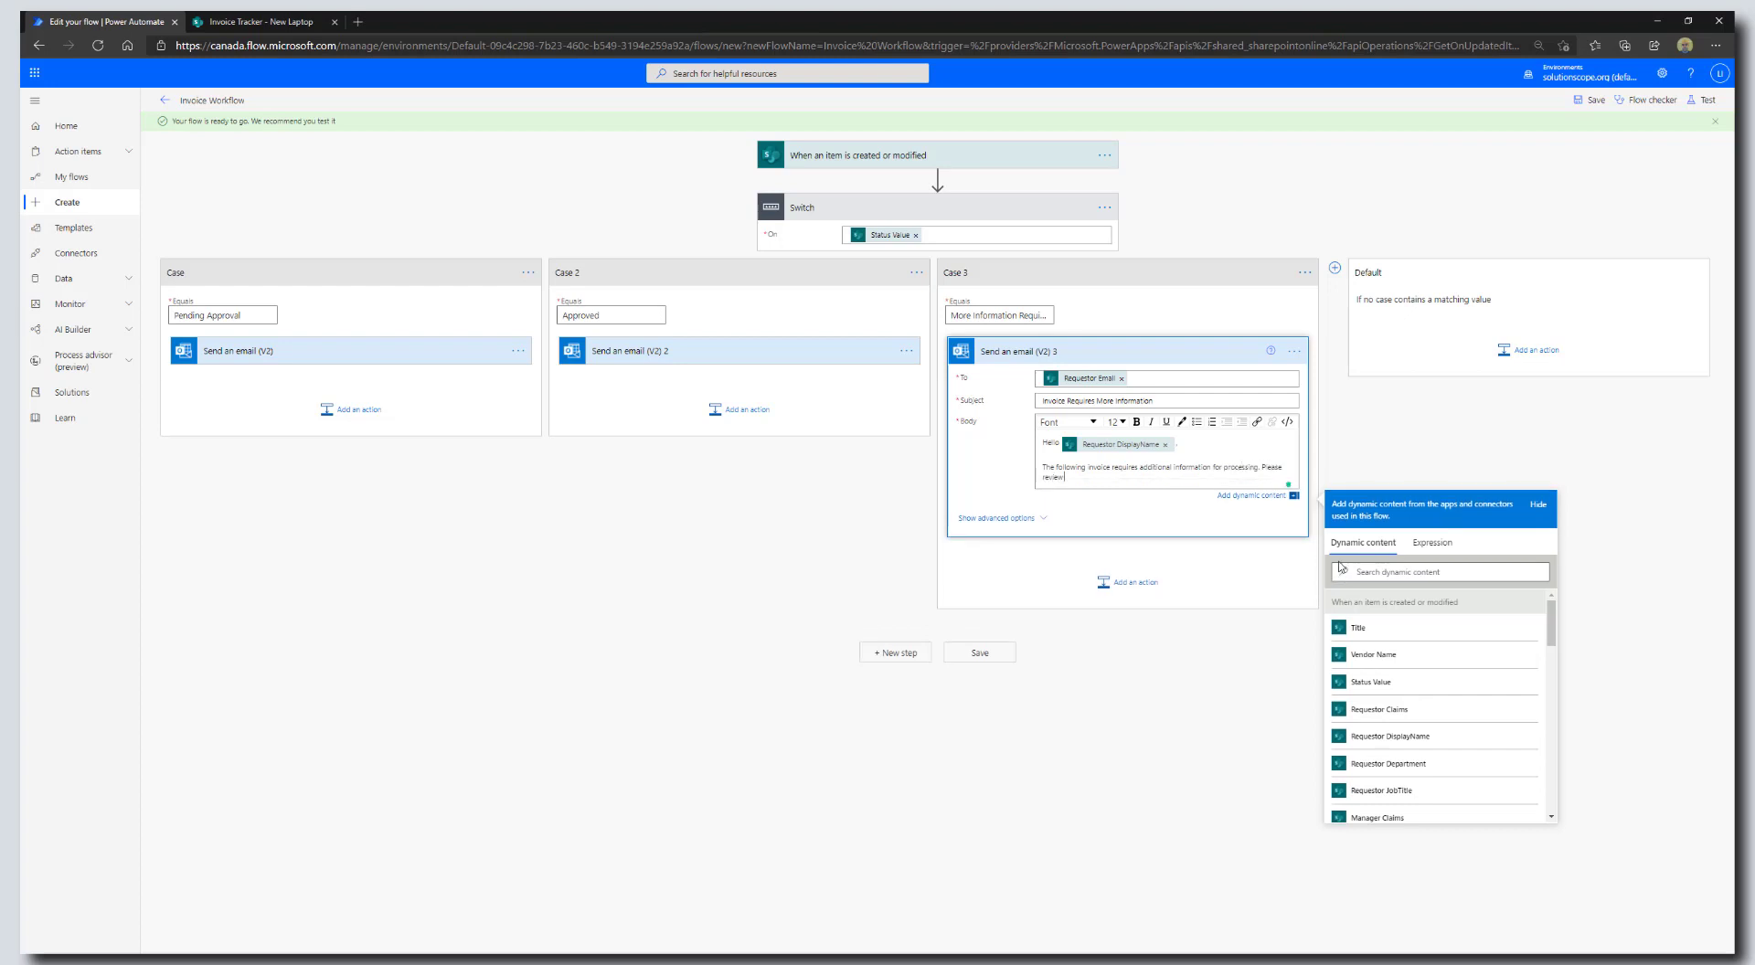
{"action": "type", "text": " the following comments and provide this information:"}
{"action": "key", "text": "Return"}
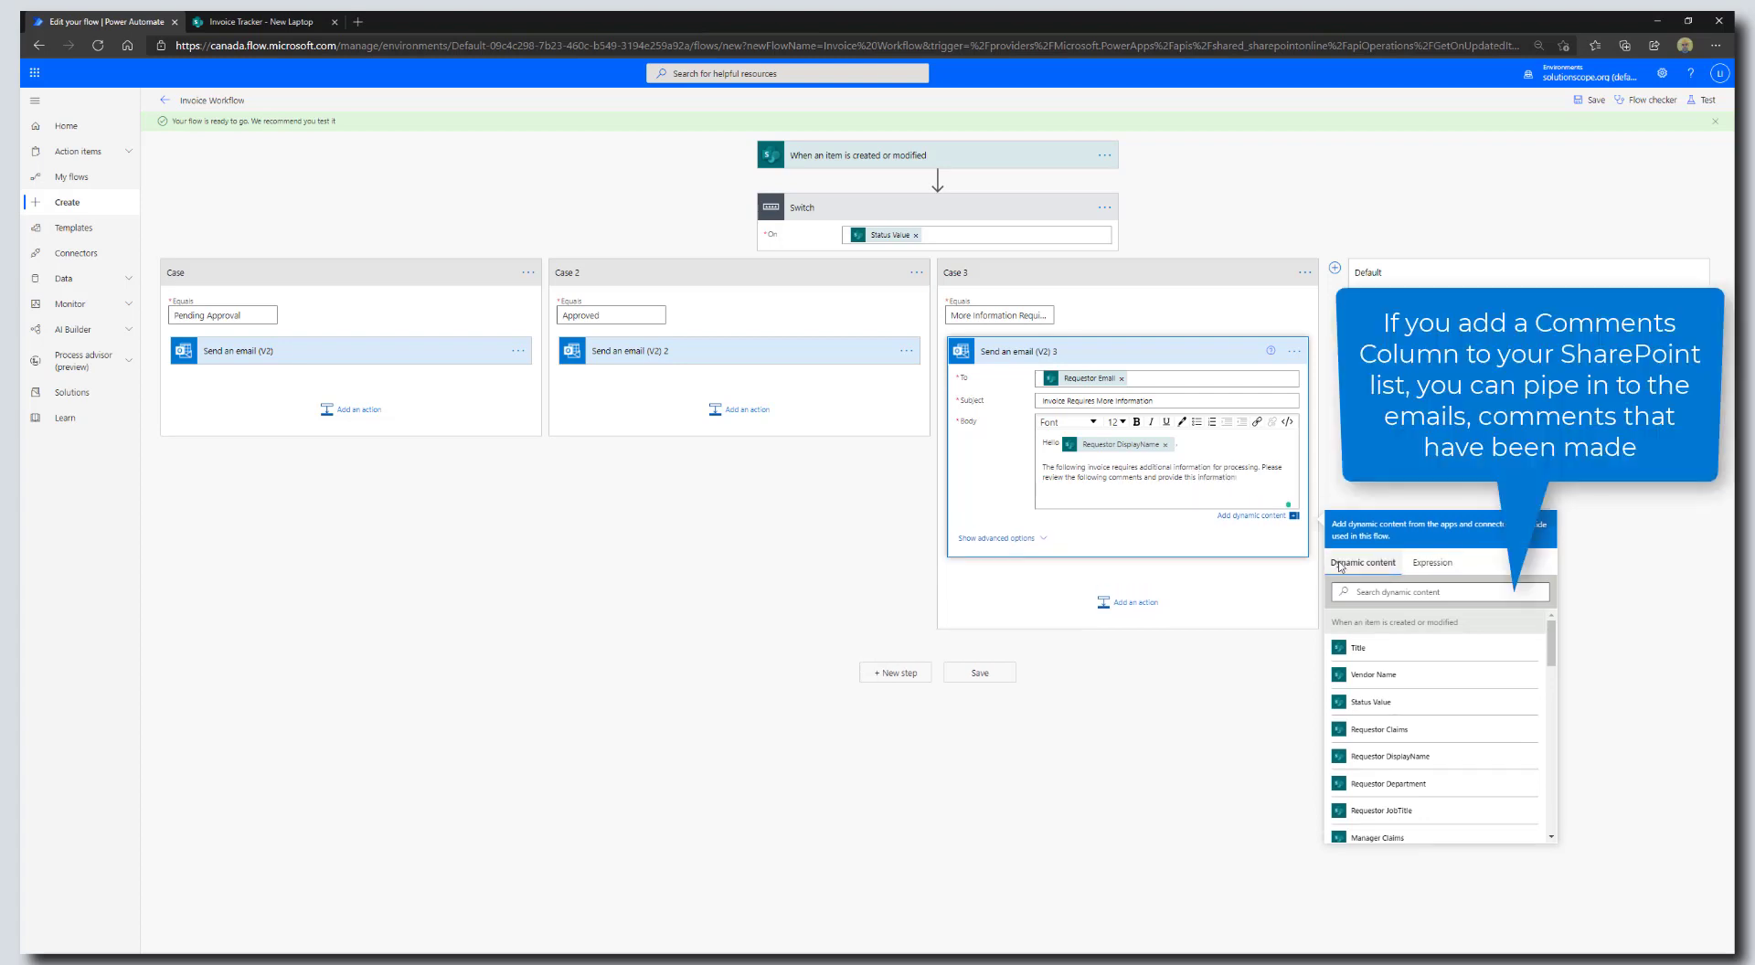
{"action": "left_click", "coordinate": [1429, 599]}
{"action": "type", "text": "comm"}
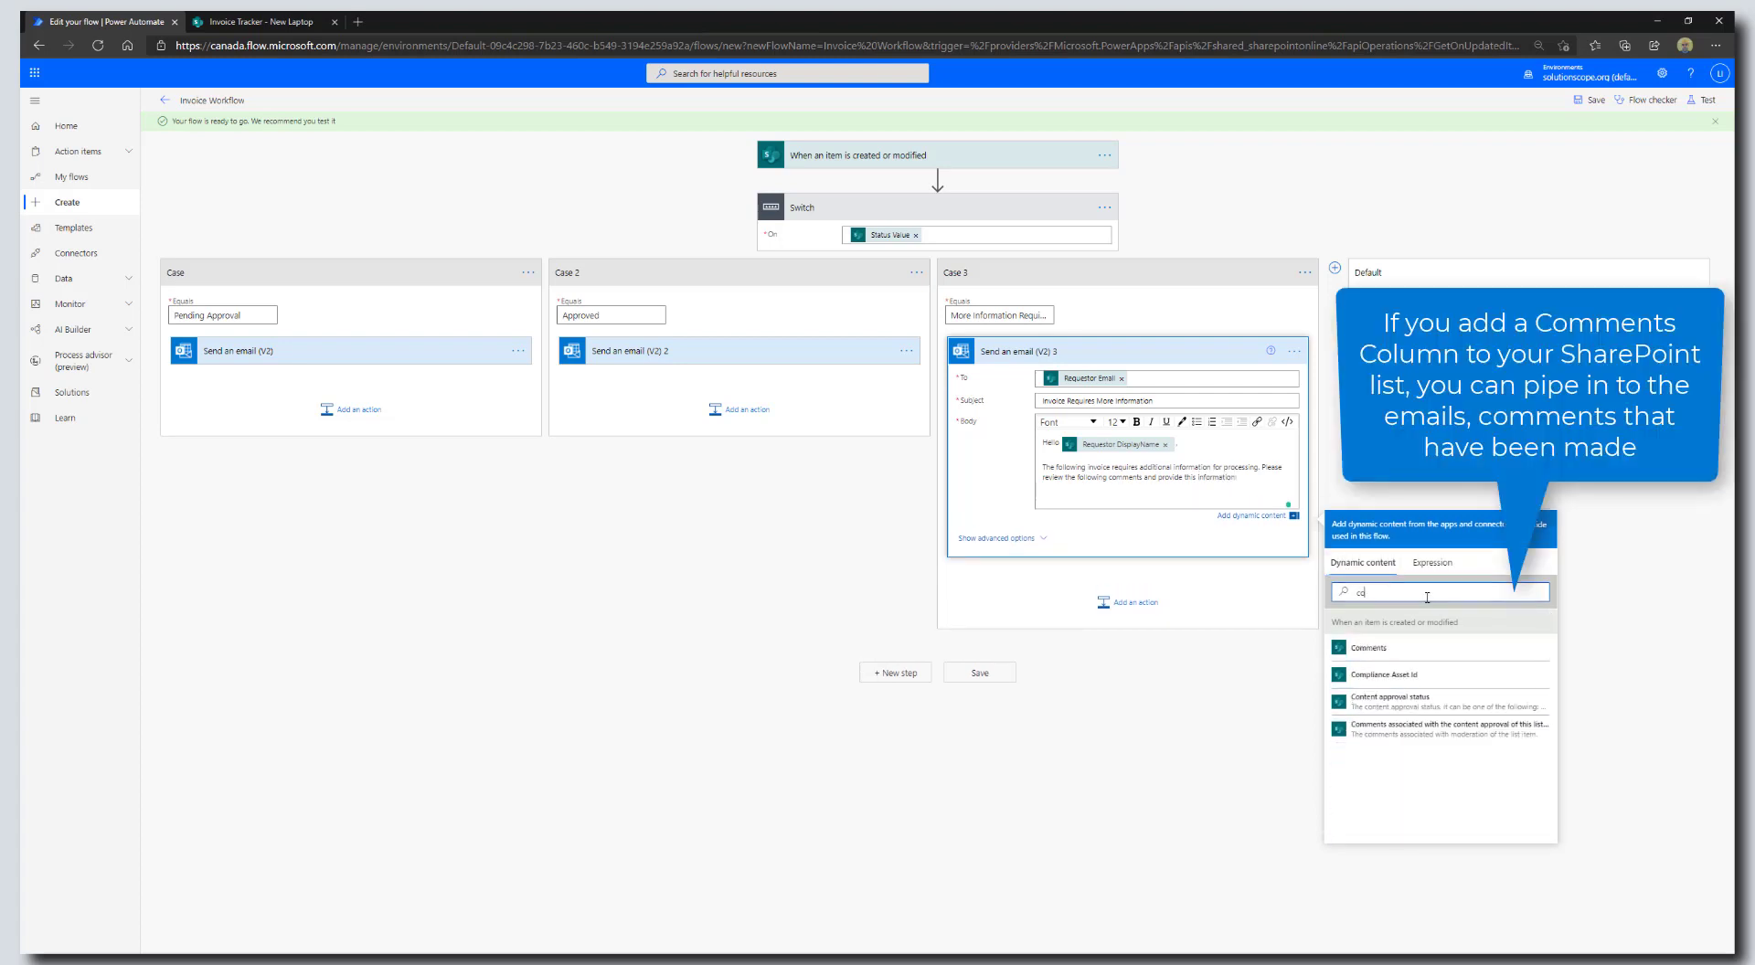
{"action": "left_click", "coordinate": [1428, 645]}
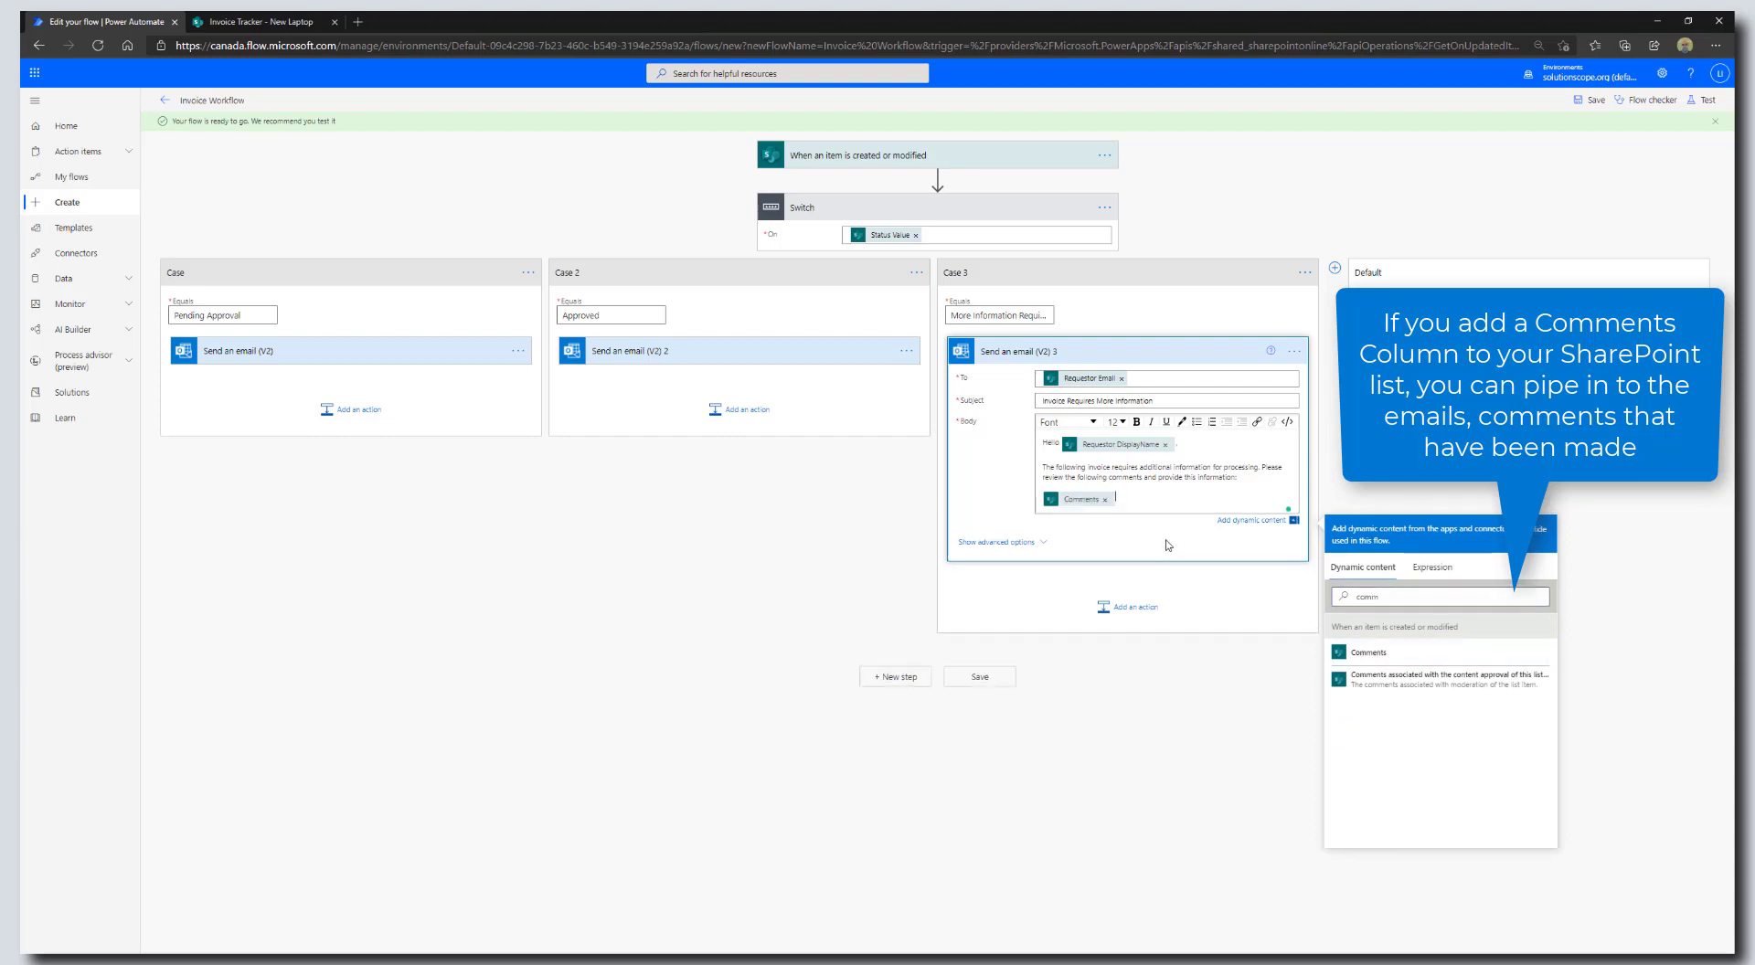
Add the line "Please be sure to update the status to "Approved" once complete using the following link:" below the Comments content
{"action": "type", "text": "Please be"}
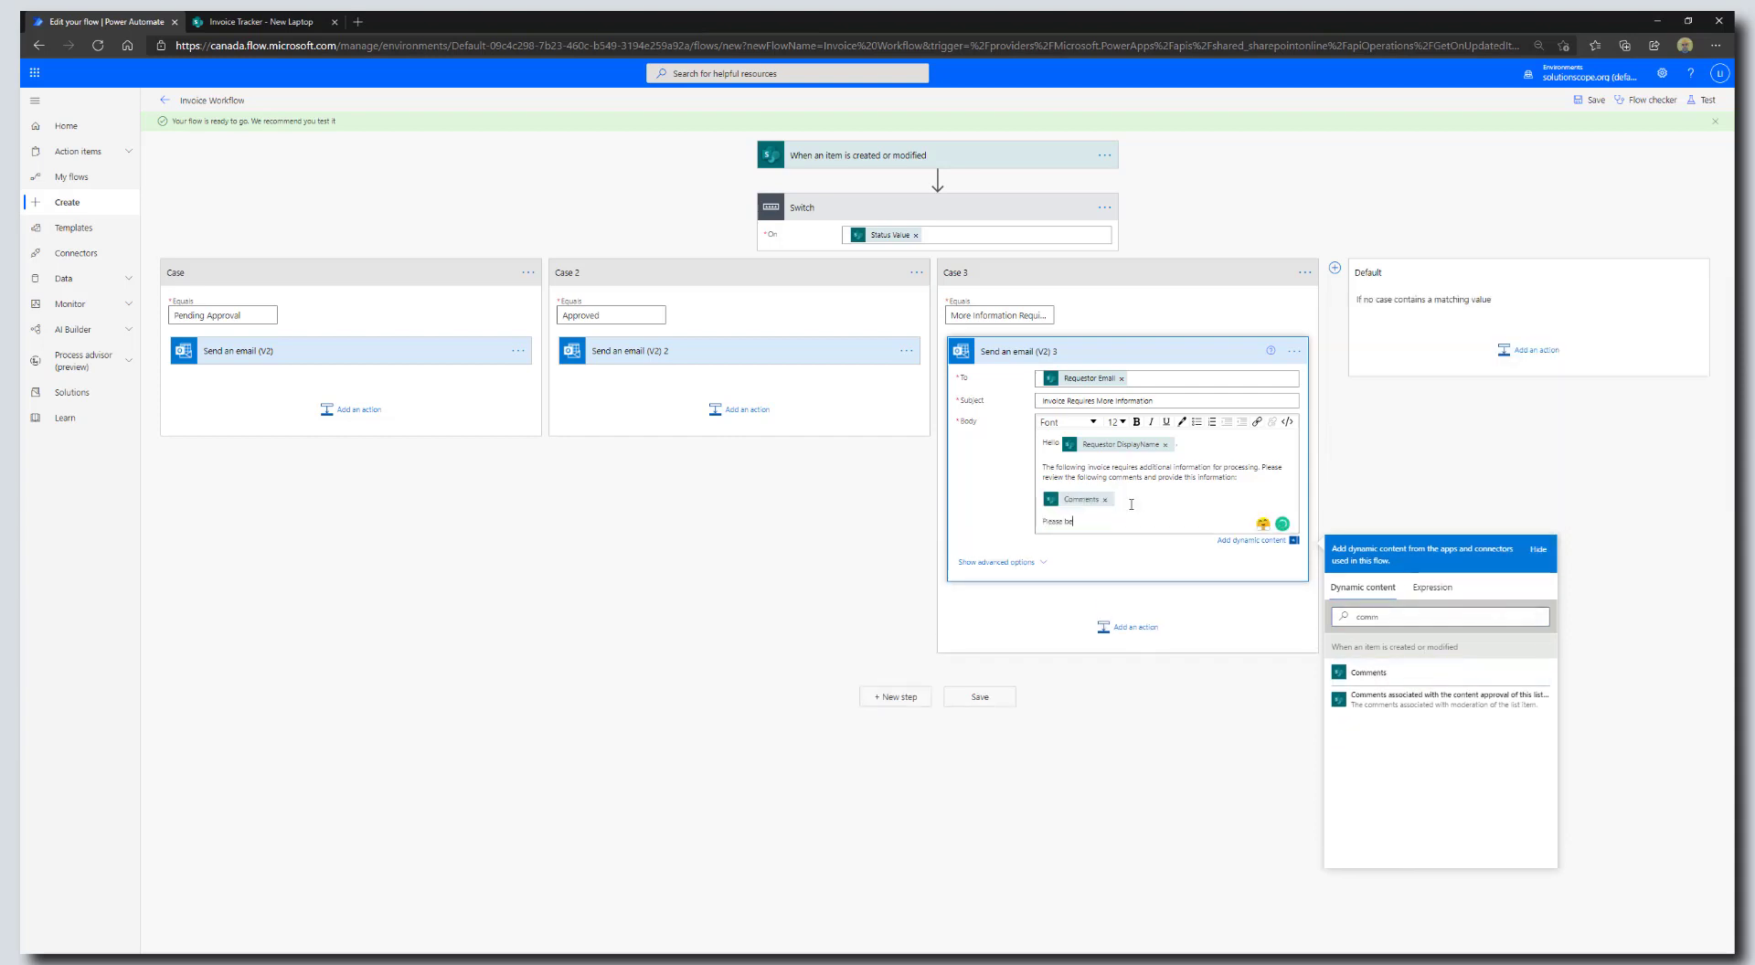
{"action": "type", "text": " sure to upoda"}
{"action": "type", "text": "e the status to \"Approved\" and"}
{"action": "type", "text": " complete using the fol"}
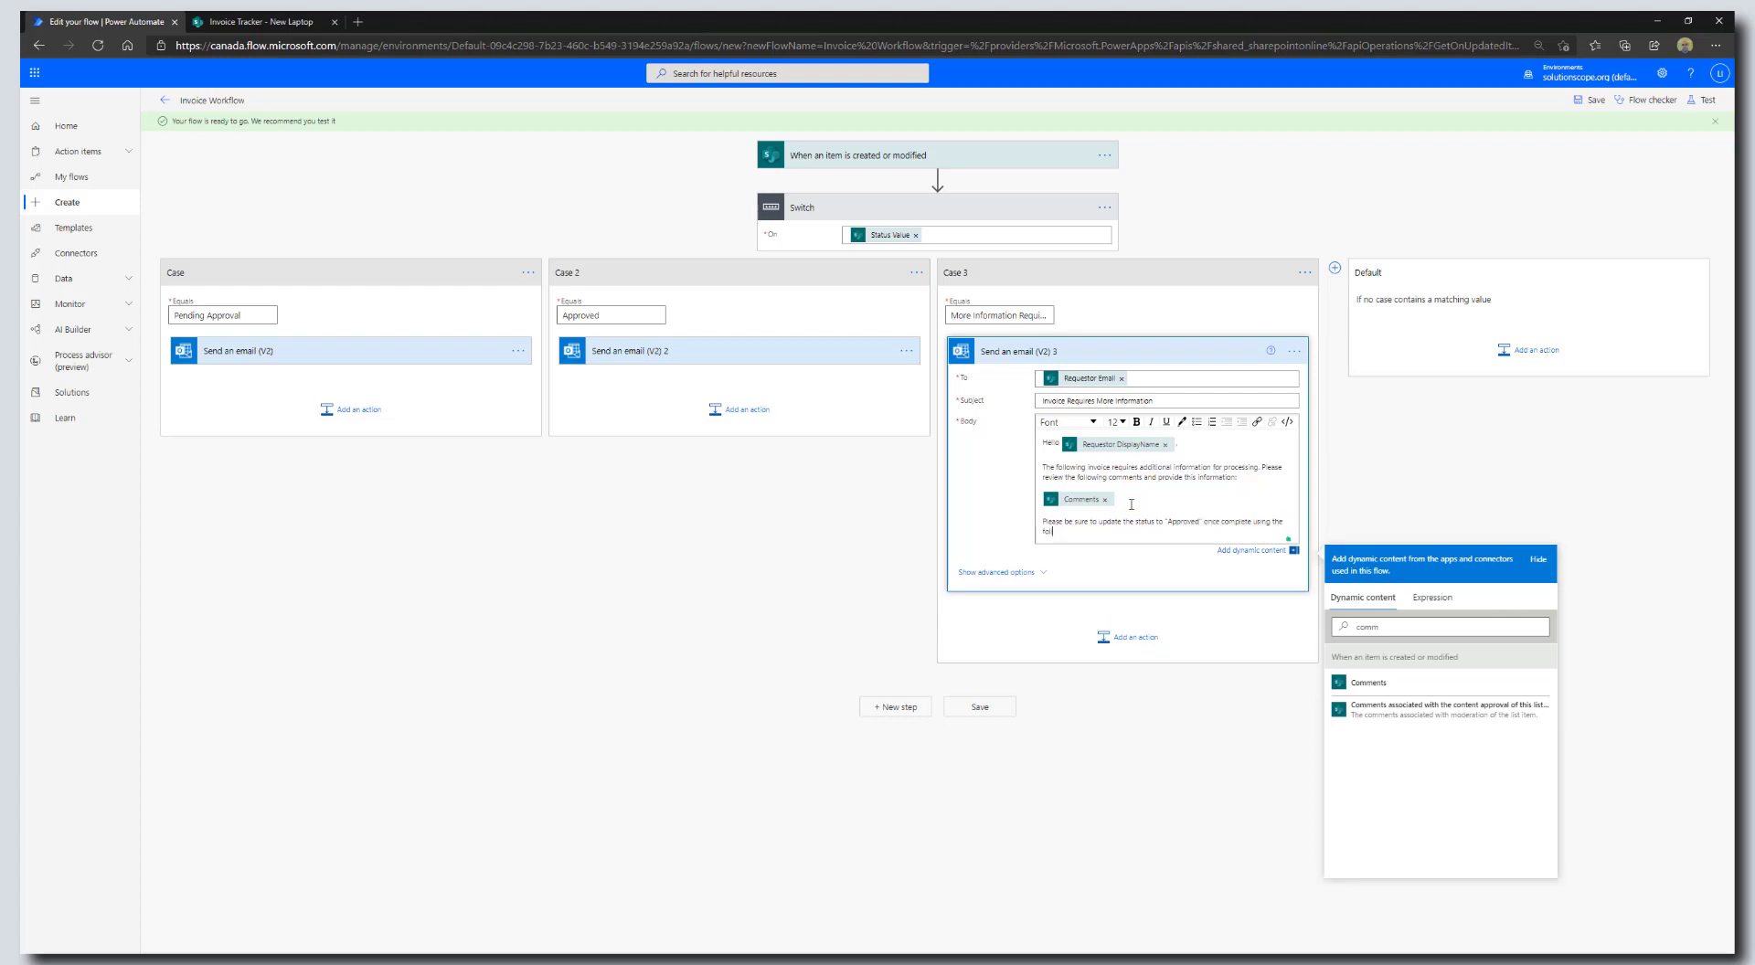
{"action": "type", "text": "lowing link:"}
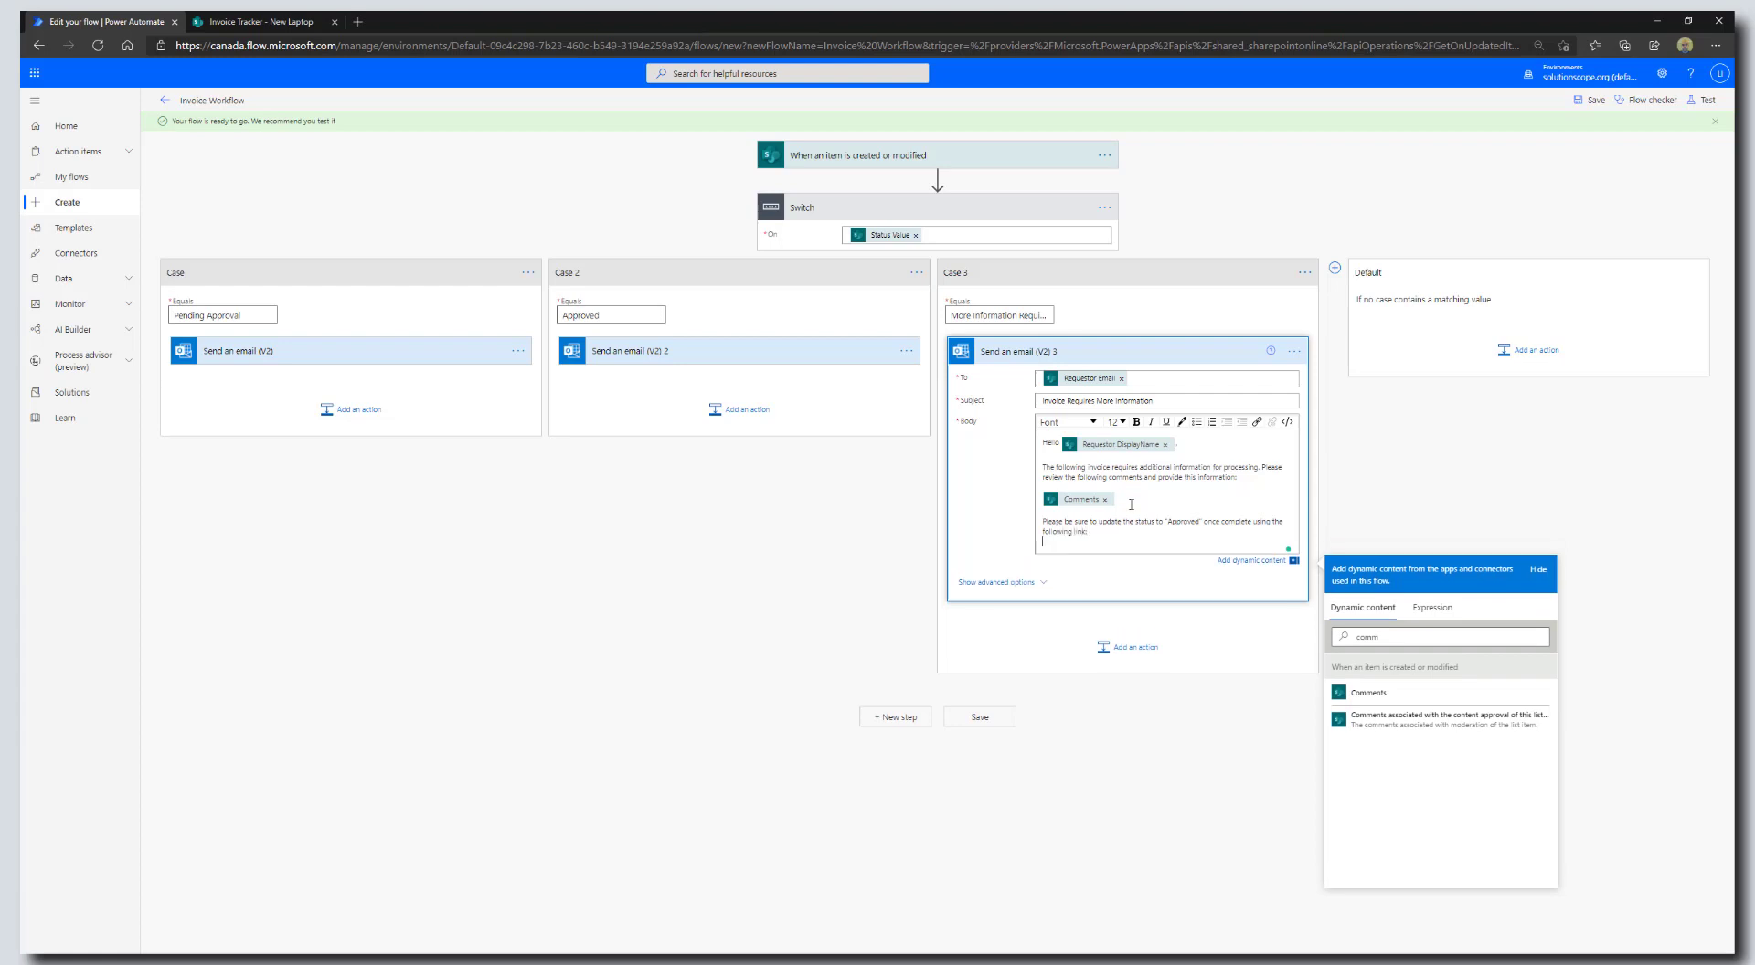
{"action": "key", "text": "Return"}
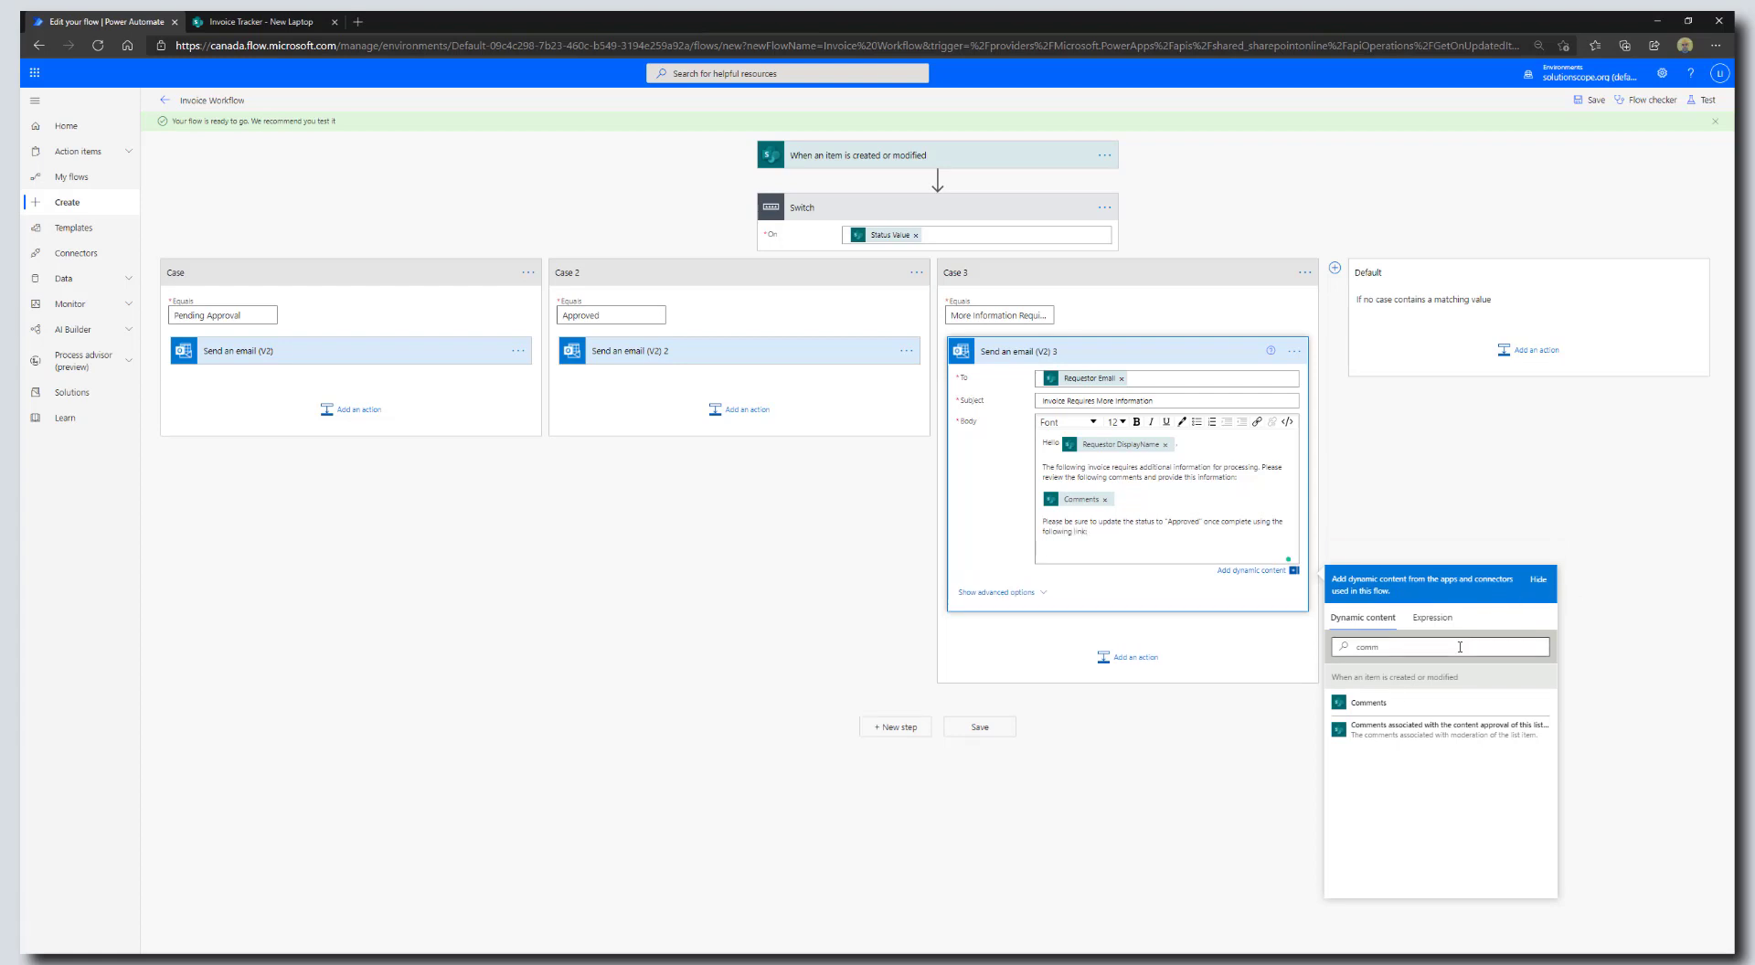
Insert the Link to item dynamic content at the end of the requestor email's body and save the flow
{"action": "left_click", "coordinate": [1267, 652]}
{"action": "type", "text": "link"}
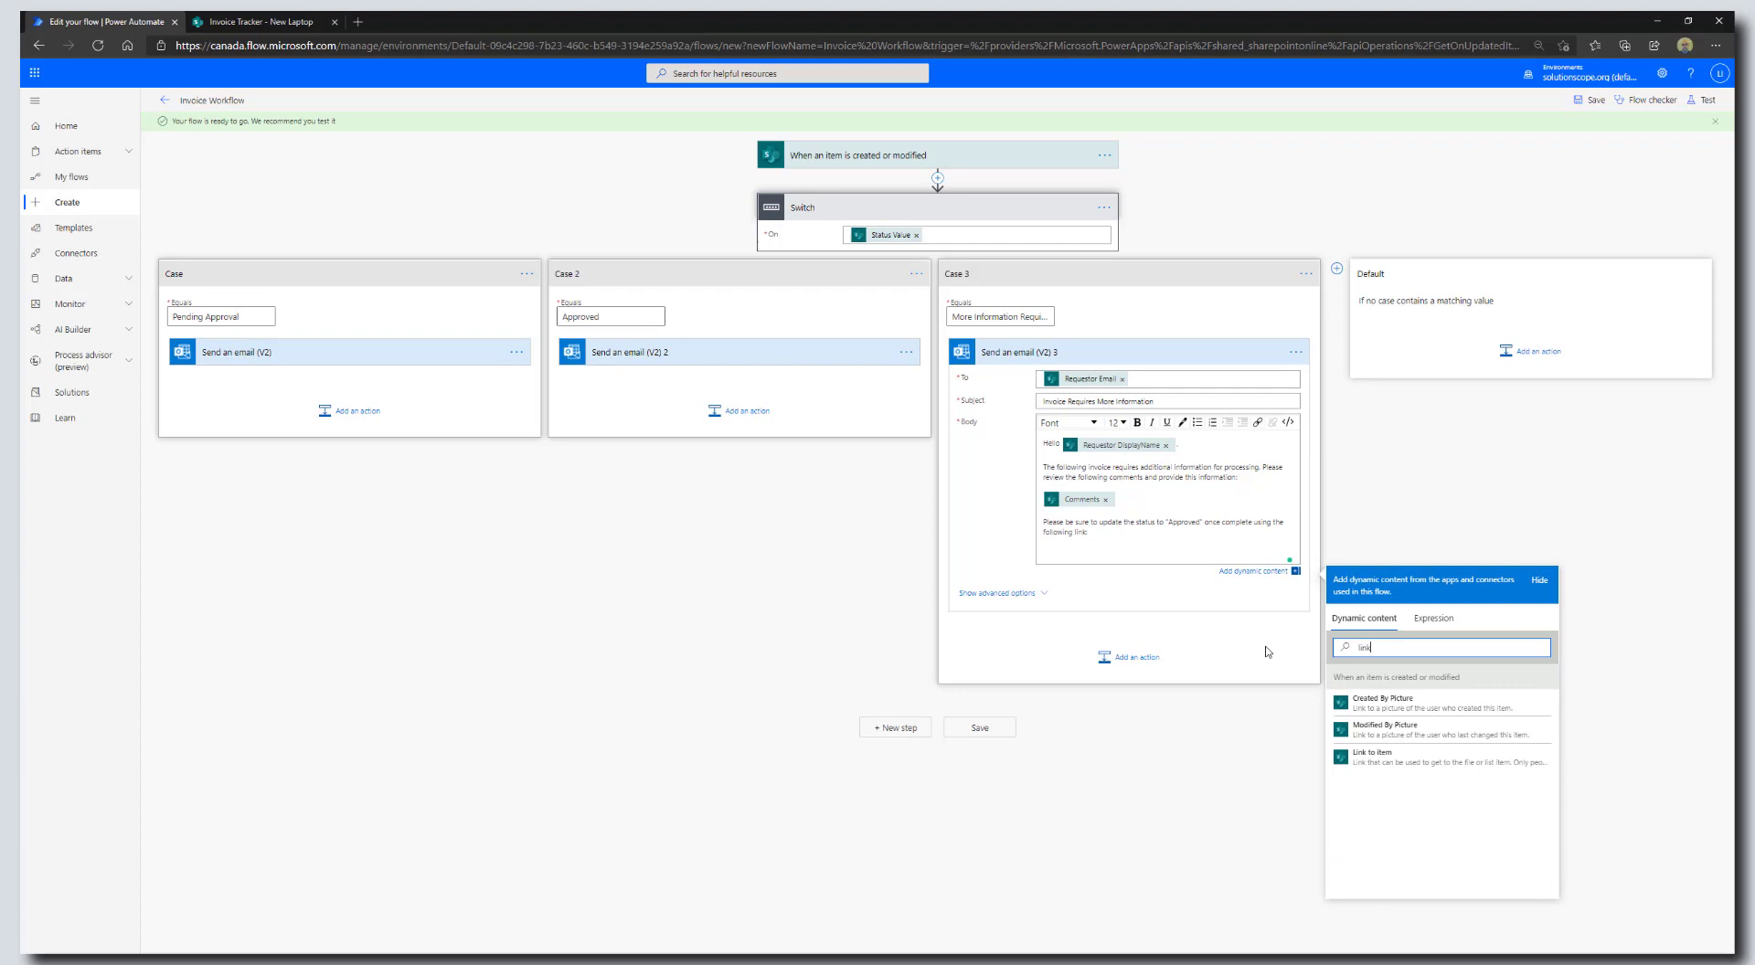
{"action": "left_click", "coordinate": [1376, 761]}
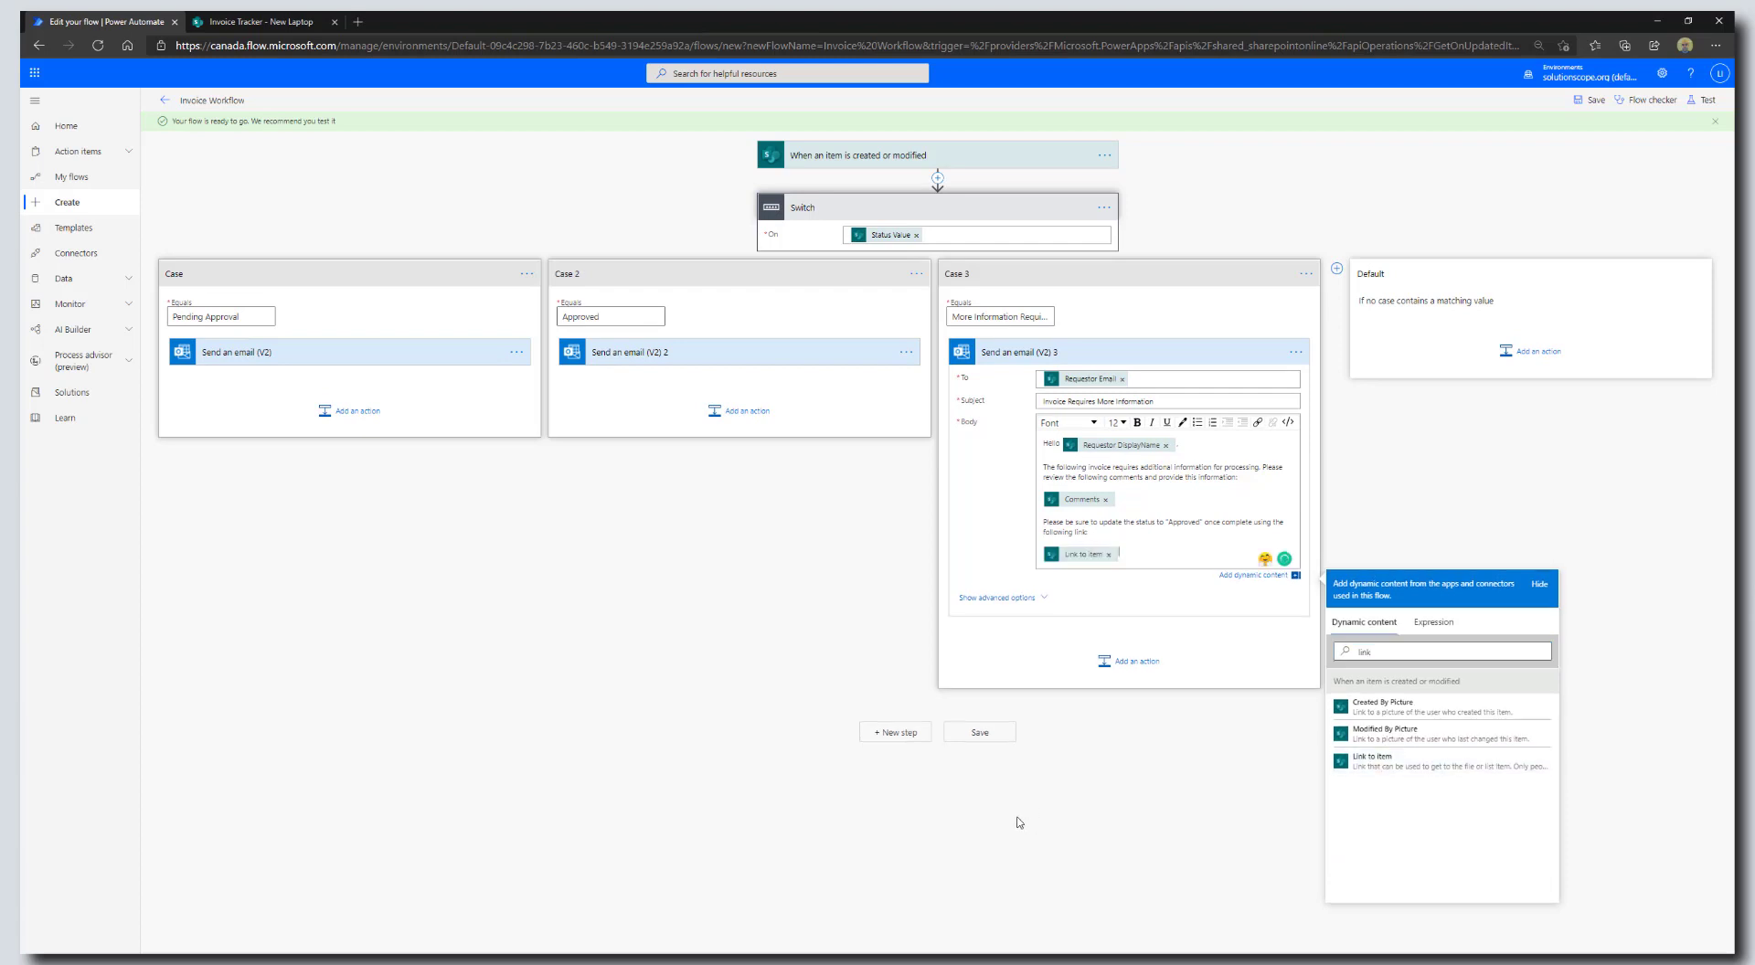
{"action": "left_click", "coordinate": [1025, 825]}
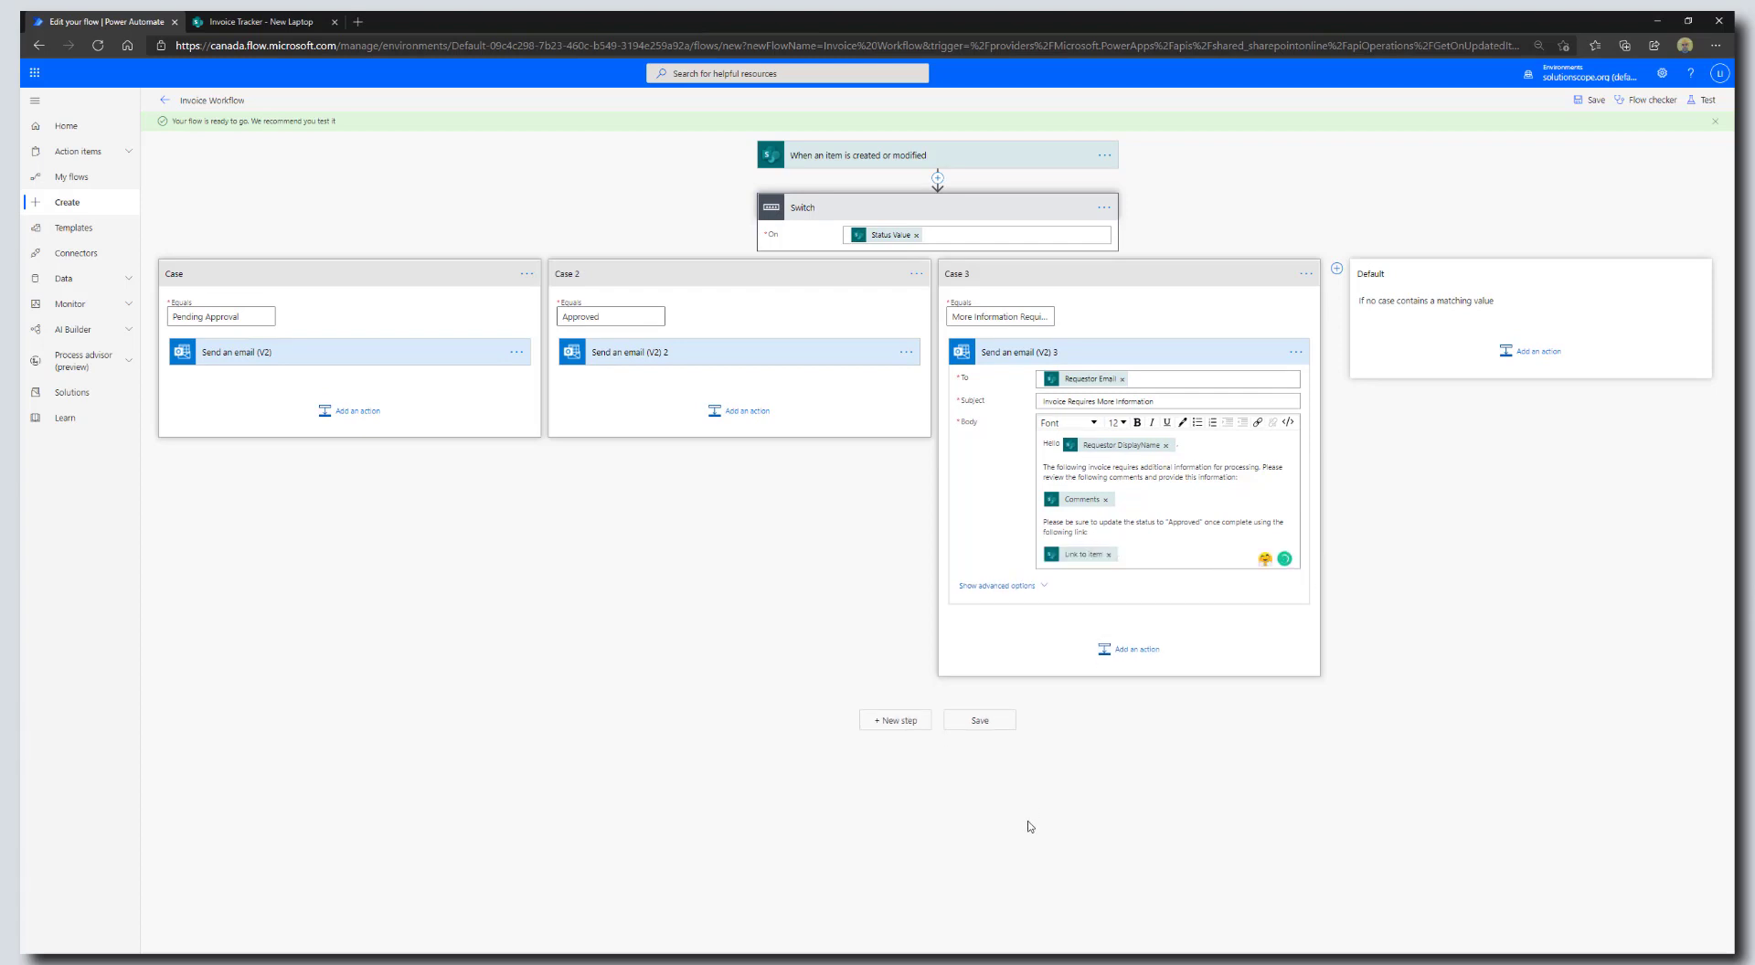
{"action": "left_click", "coordinate": [981, 720]}
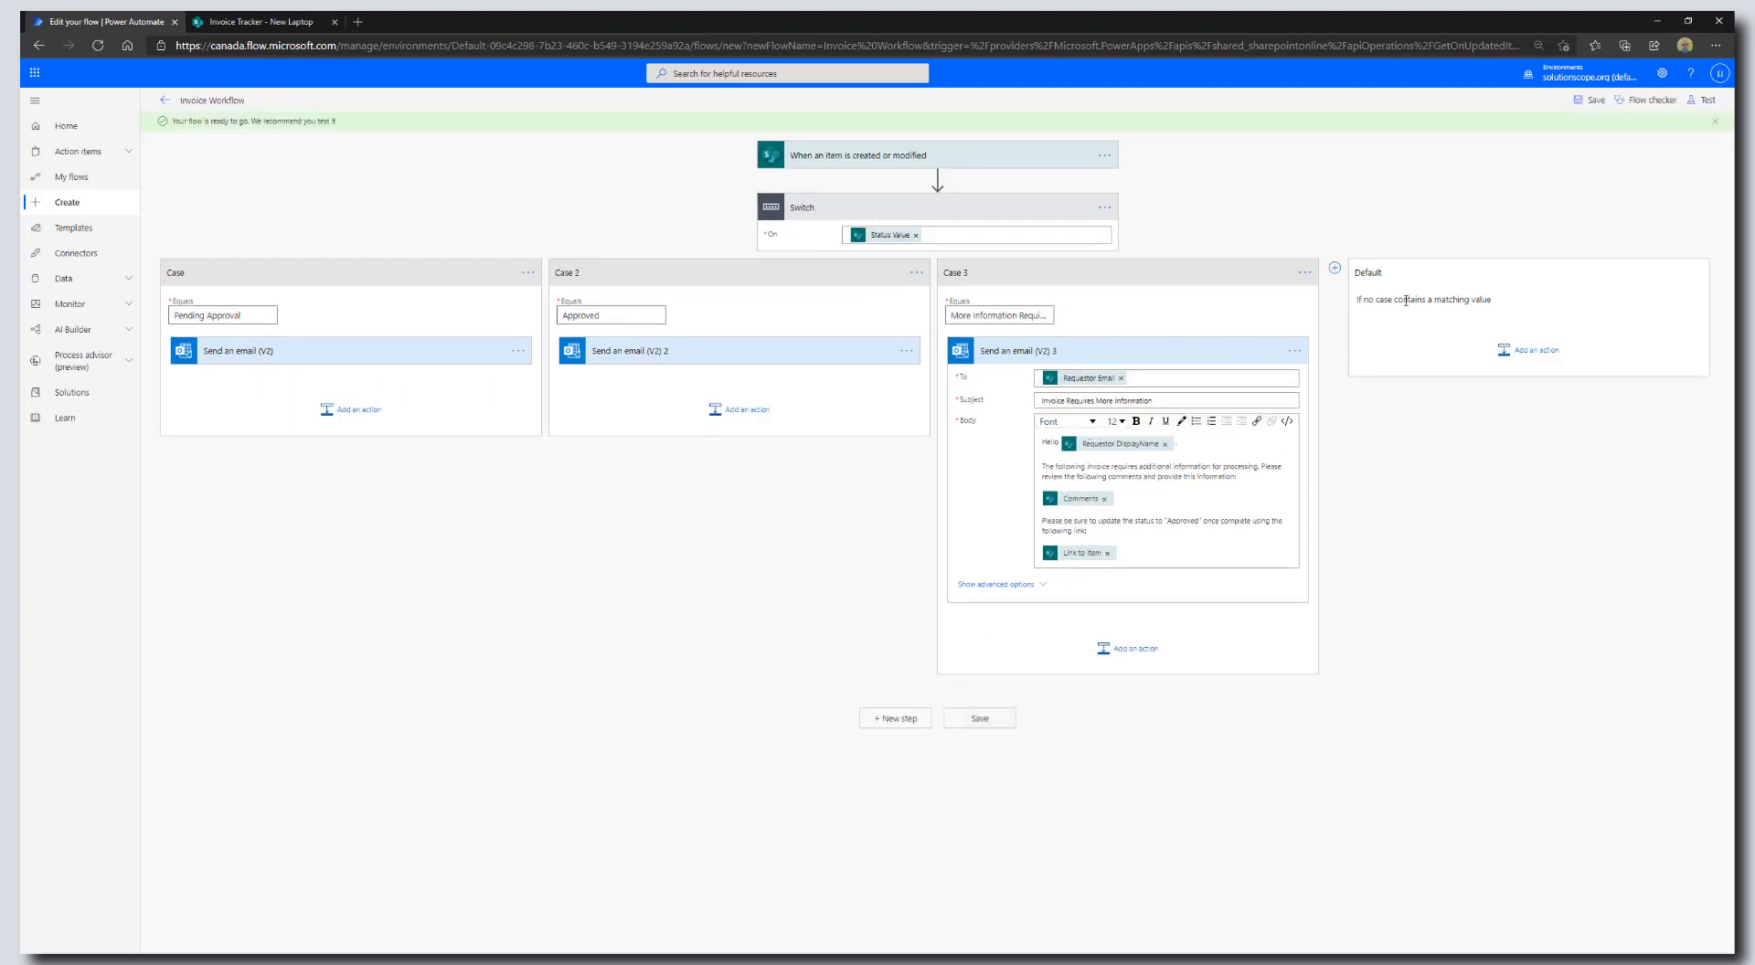
Start a manual test of the Invoice Workflow flow
{"action": "left_click", "coordinate": [1698, 101]}
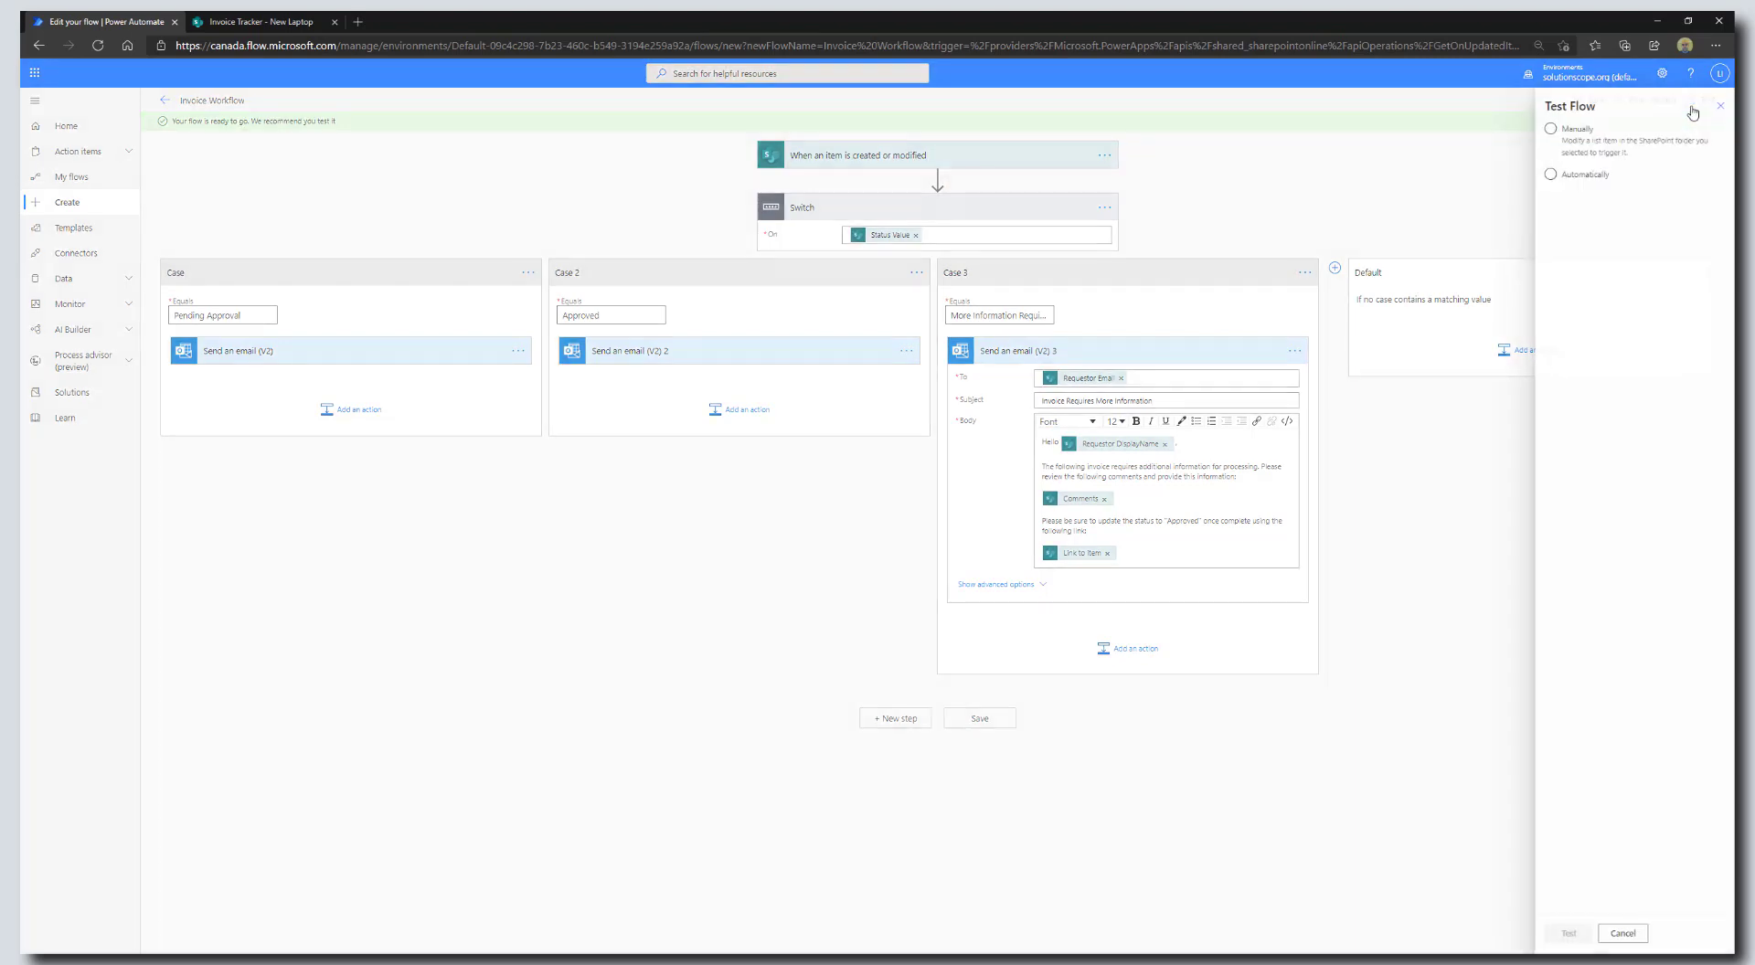
{"action": "left_click", "coordinate": [1567, 133]}
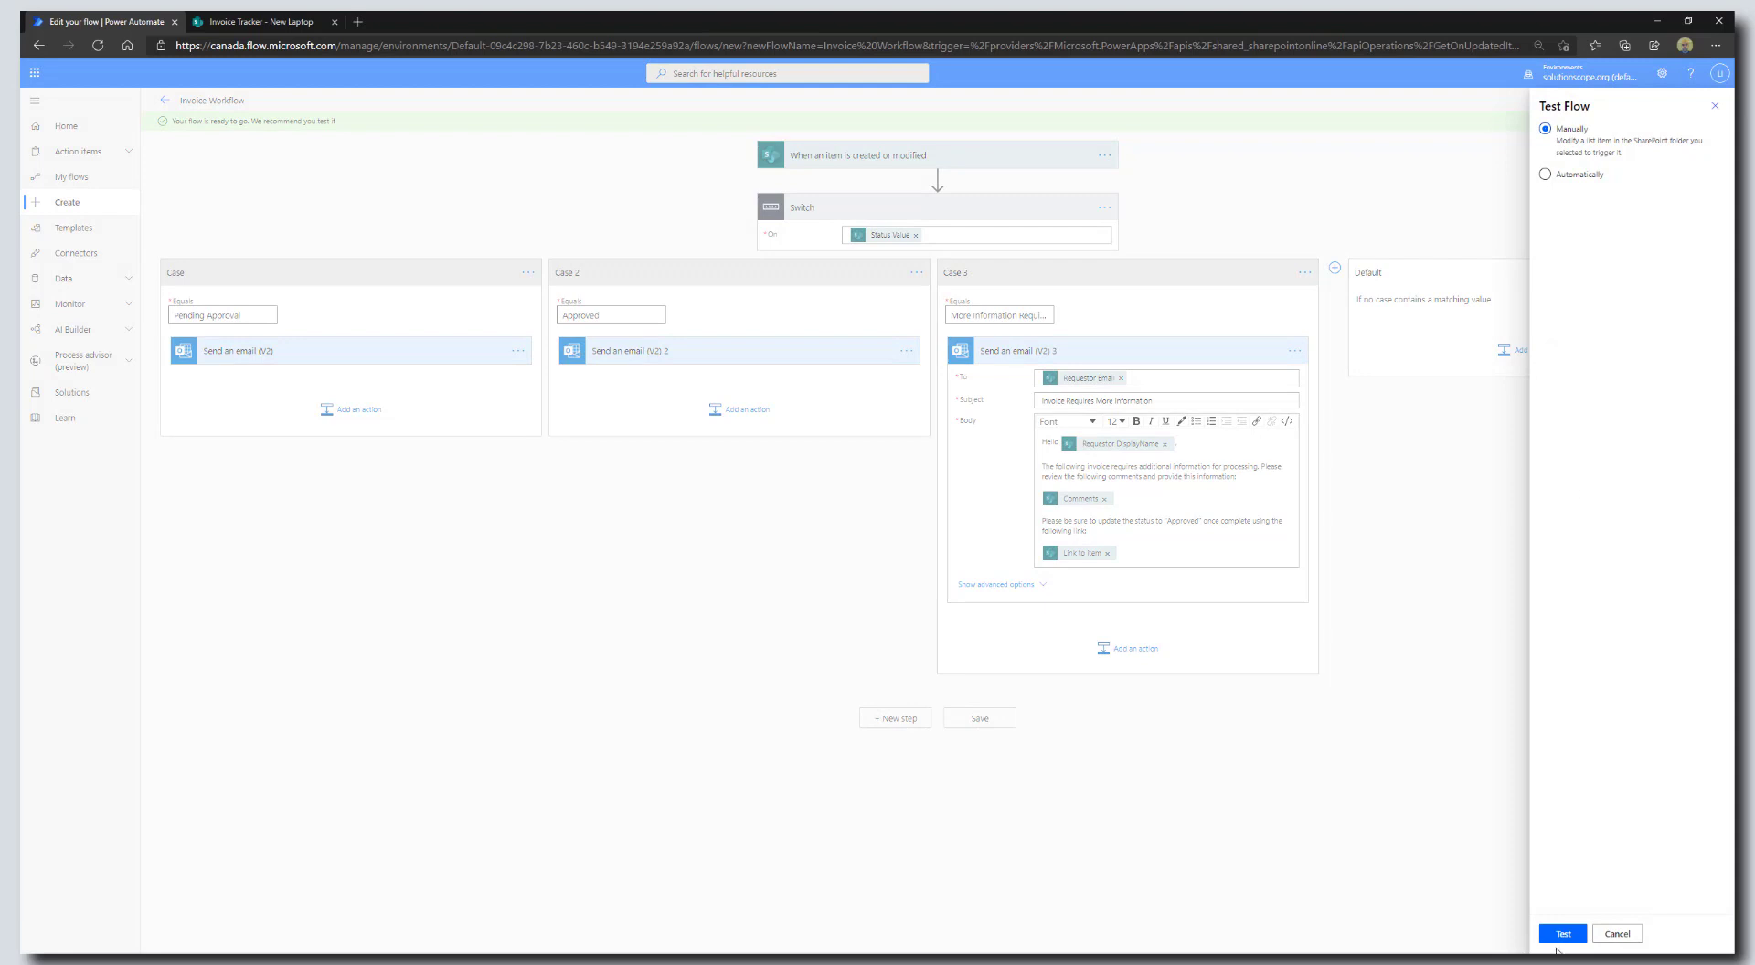
{"action": "left_click", "coordinate": [1562, 934]}
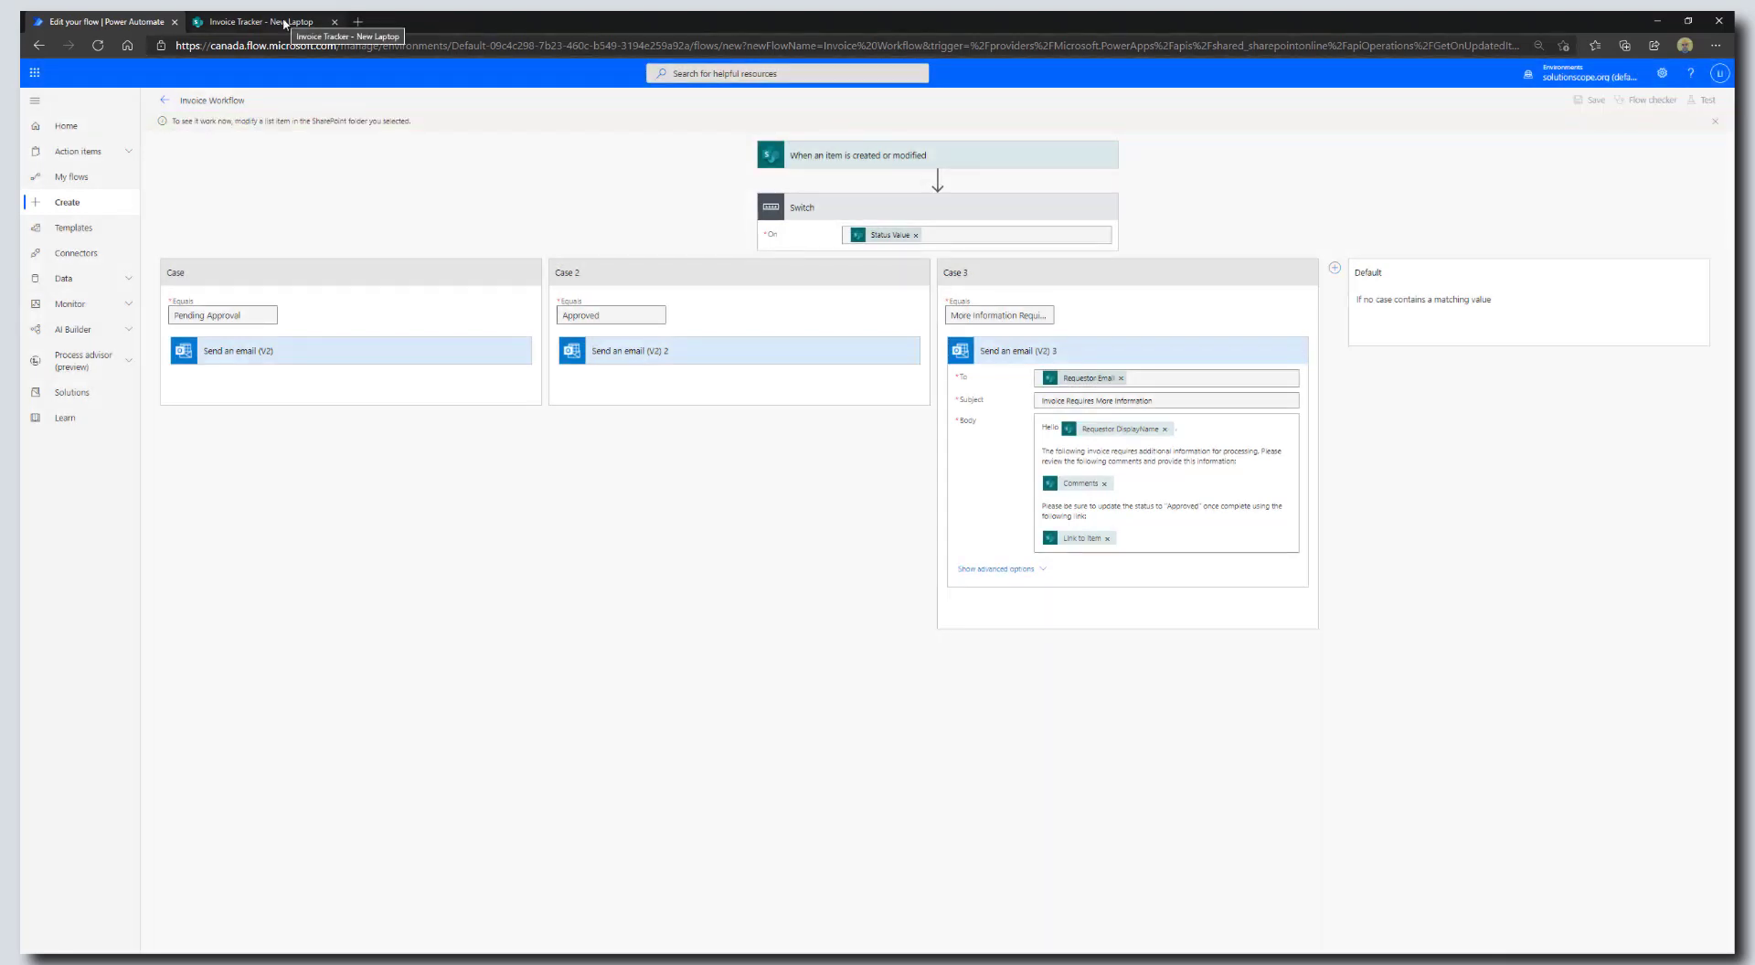
In the SharePoint Invoice Tracker, discard the open edit and start an item: "Invoice for New Cell Phone", date 1/27/2021, amount 2500, vendor Samsung
{"action": "left_click", "coordinate": [285, 24]}
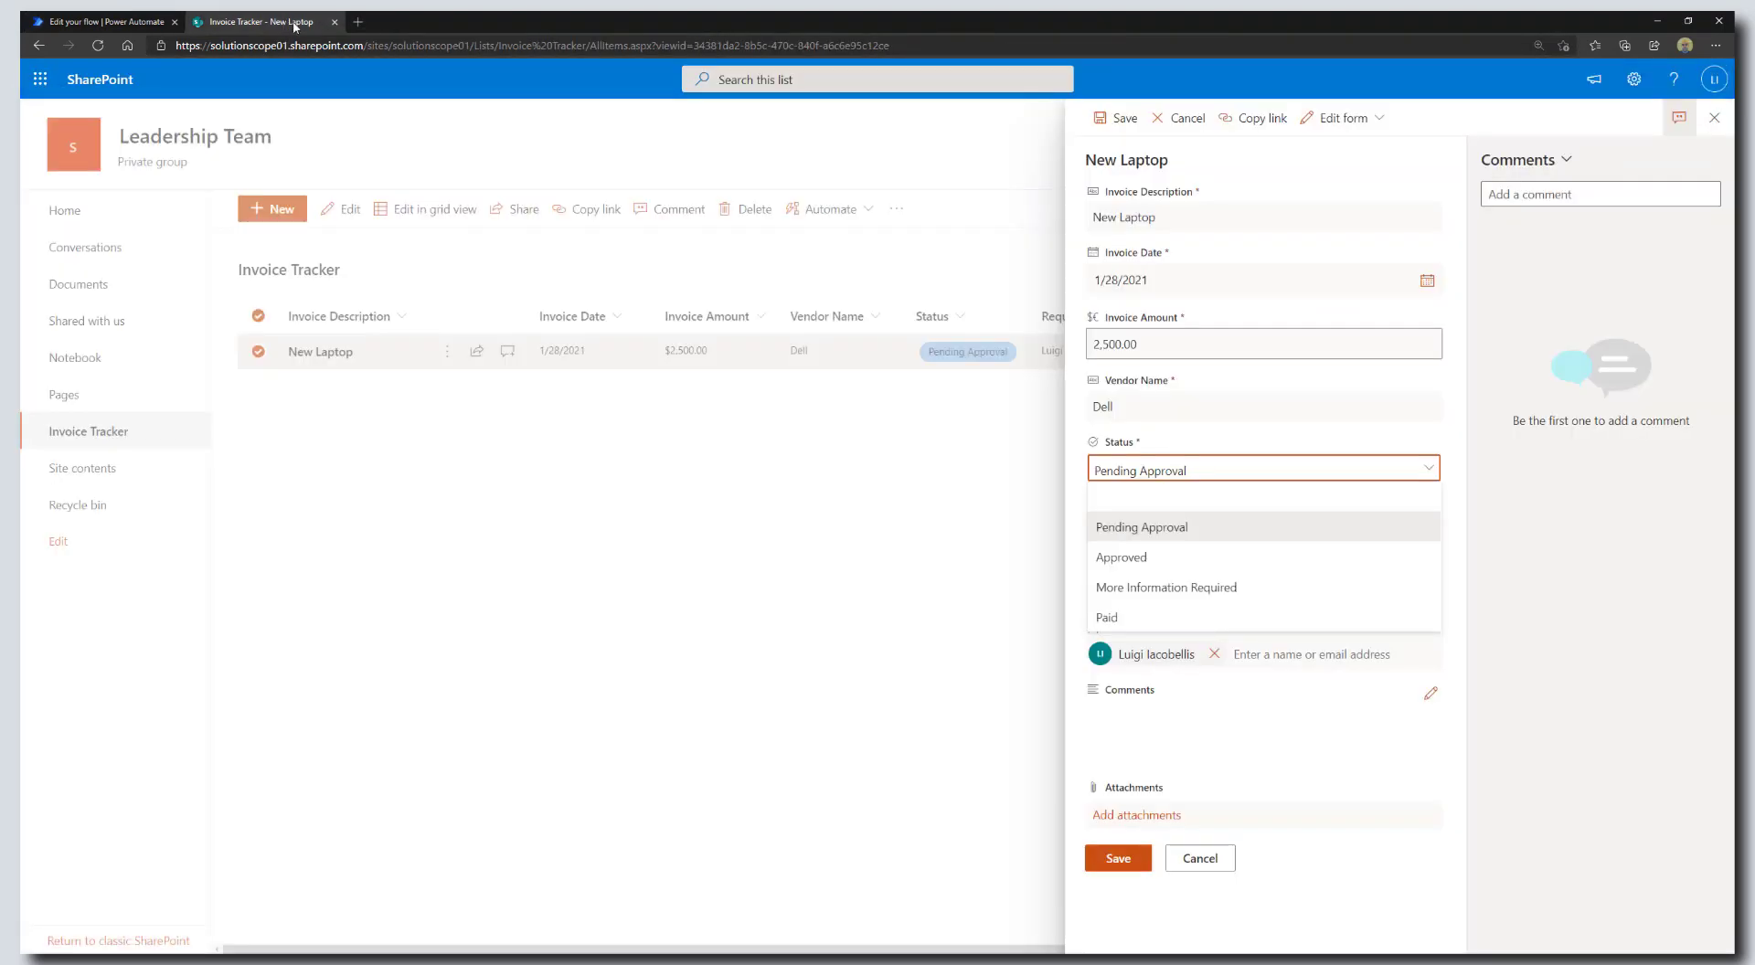
{"action": "left_click", "coordinate": [1182, 118]}
{"action": "left_click", "coordinate": [273, 208]}
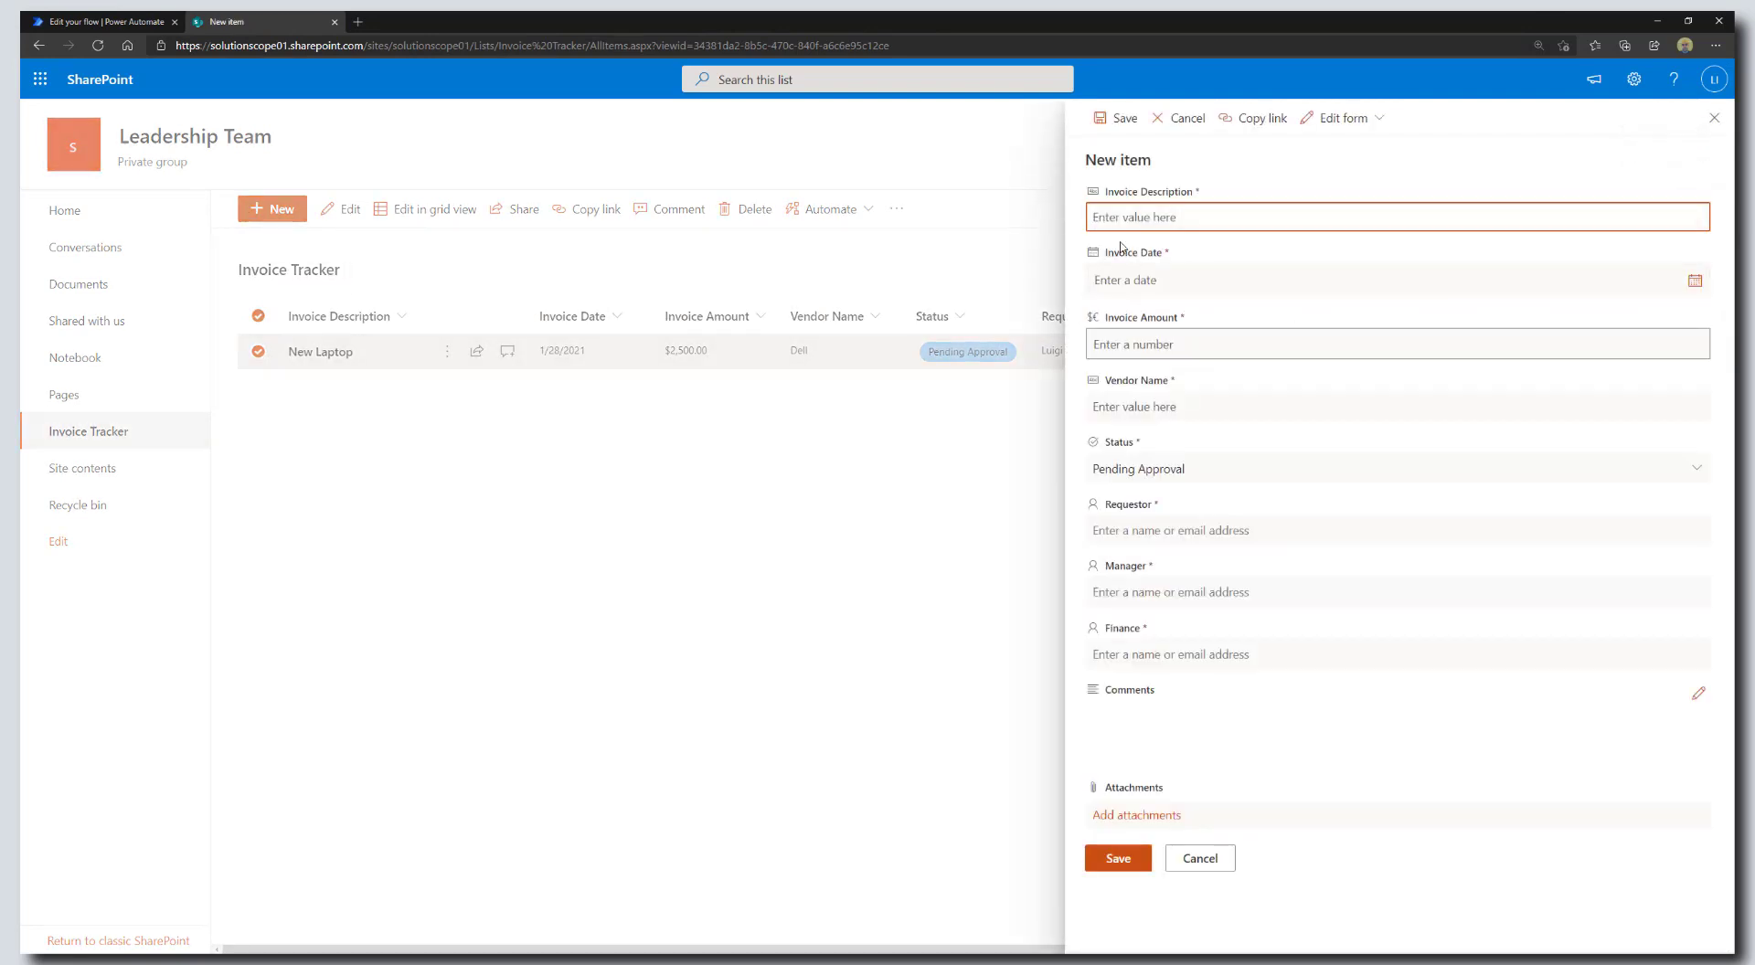
{"action": "type", "text": "Invoice for New Cell Phone"}
{"action": "left_click", "coordinate": [1673, 279]}
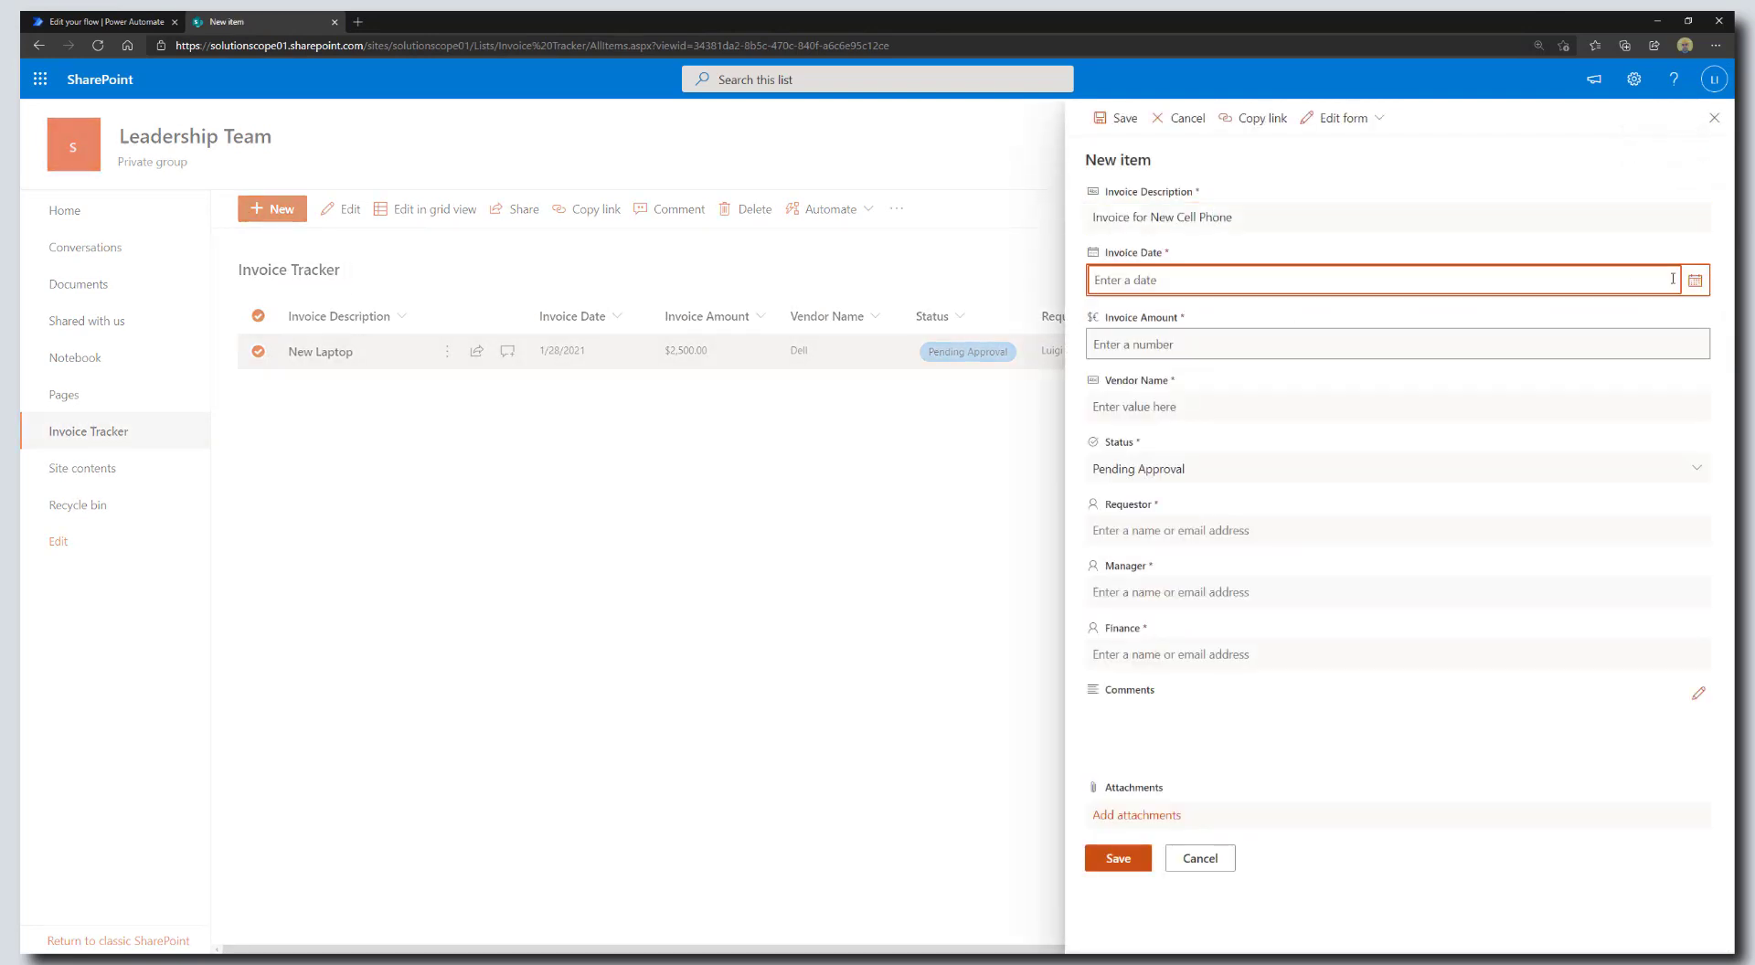
{"action": "type", "text": "1/27/2021"}
{"action": "key", "text": "Tab"}
{"action": "type", "text": "2500"}
{"action": "key", "text": "Tab"}
{"action": "type", "text": "Samsung"}
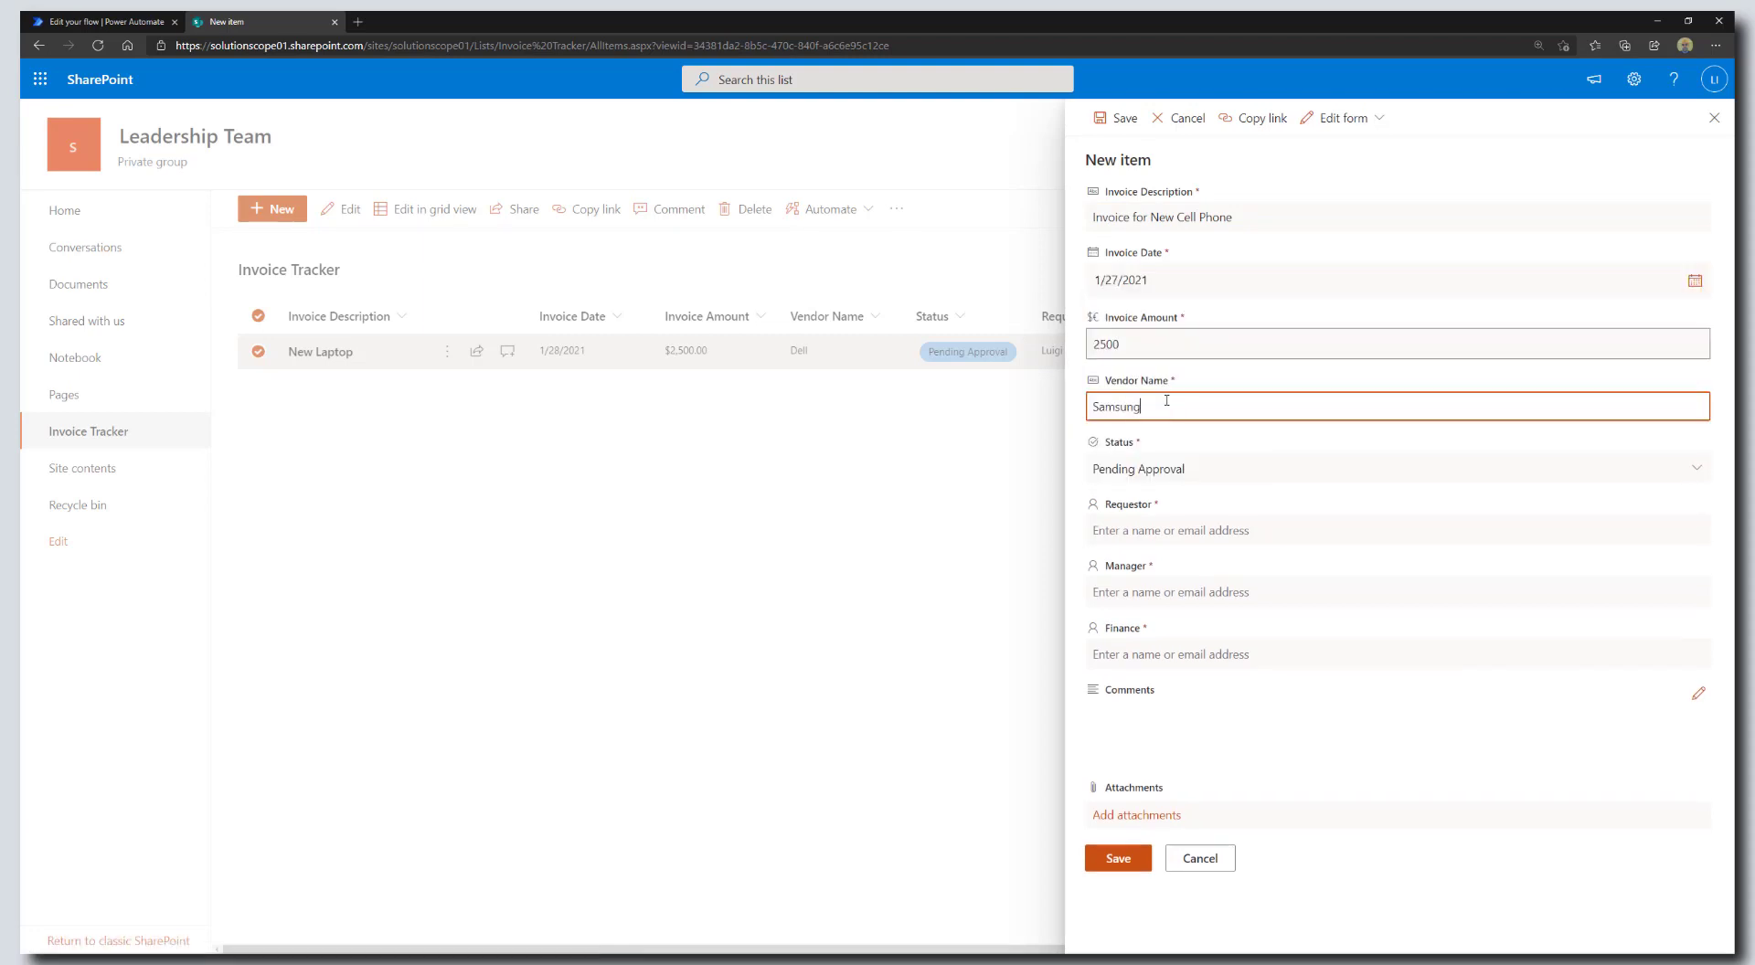
Fill in the Requestor, Manager and Finance people for the new invoice and save the item
{"action": "left_click", "coordinate": [1148, 530]}
{"action": "type", "text": "L"}
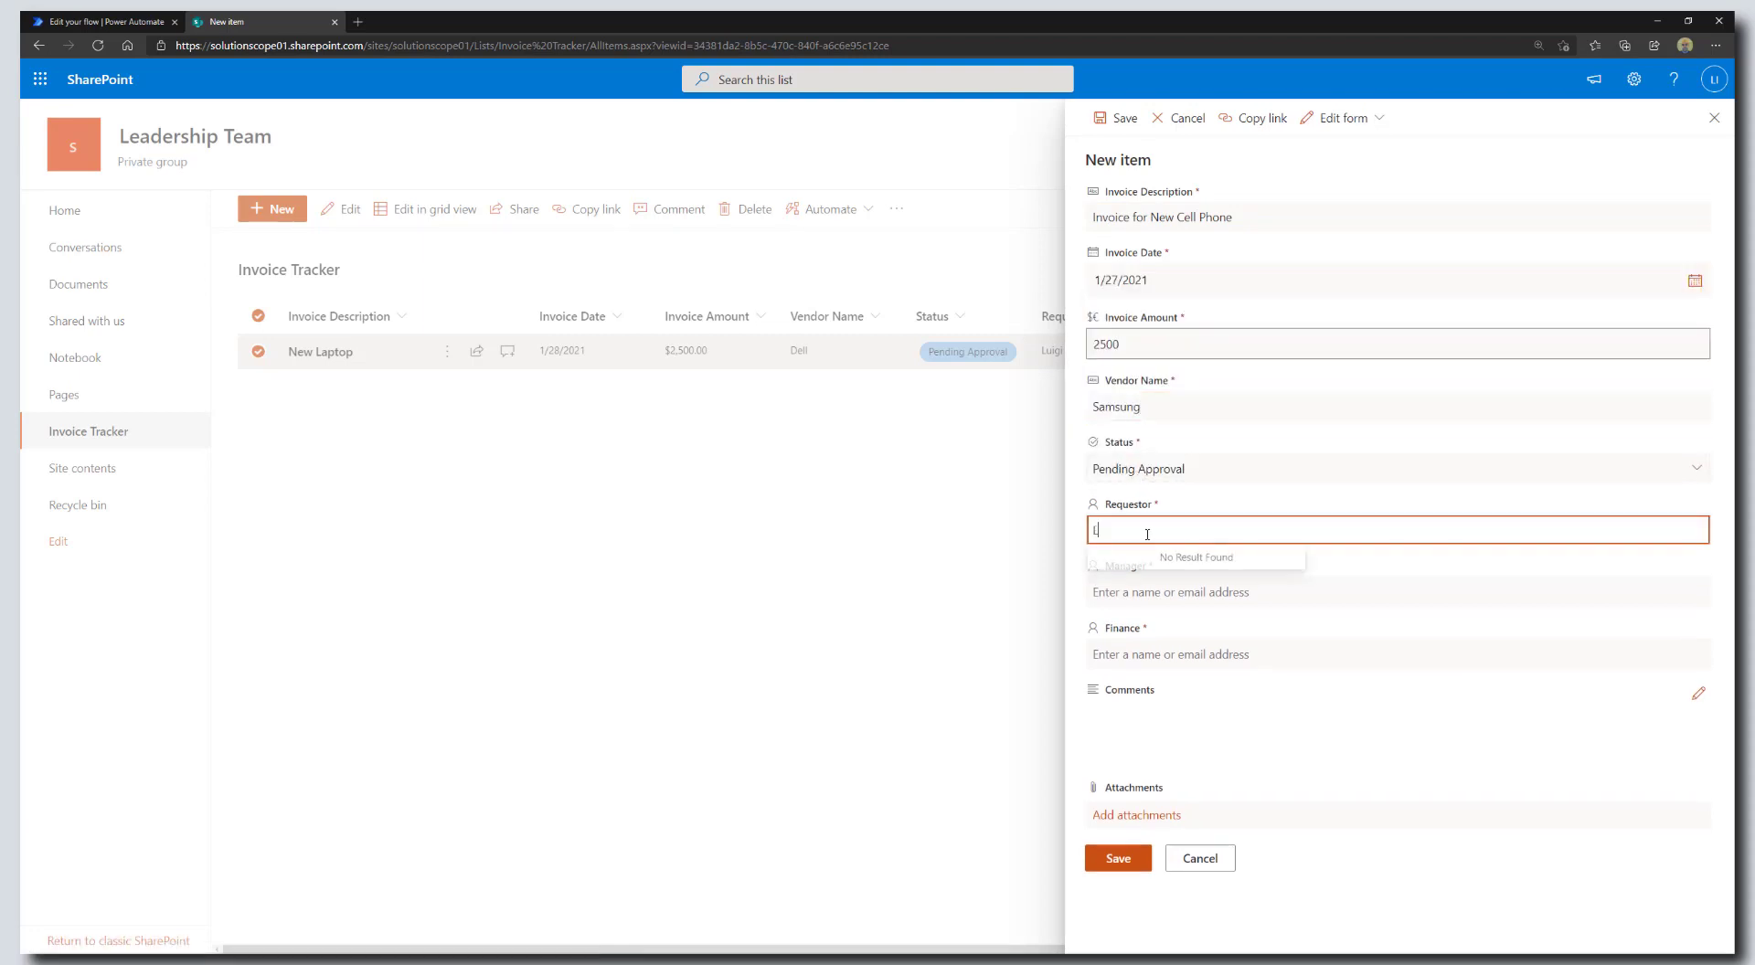
{"action": "type", "text": "uigi"}
{"action": "left_click", "coordinate": [1165, 588]}
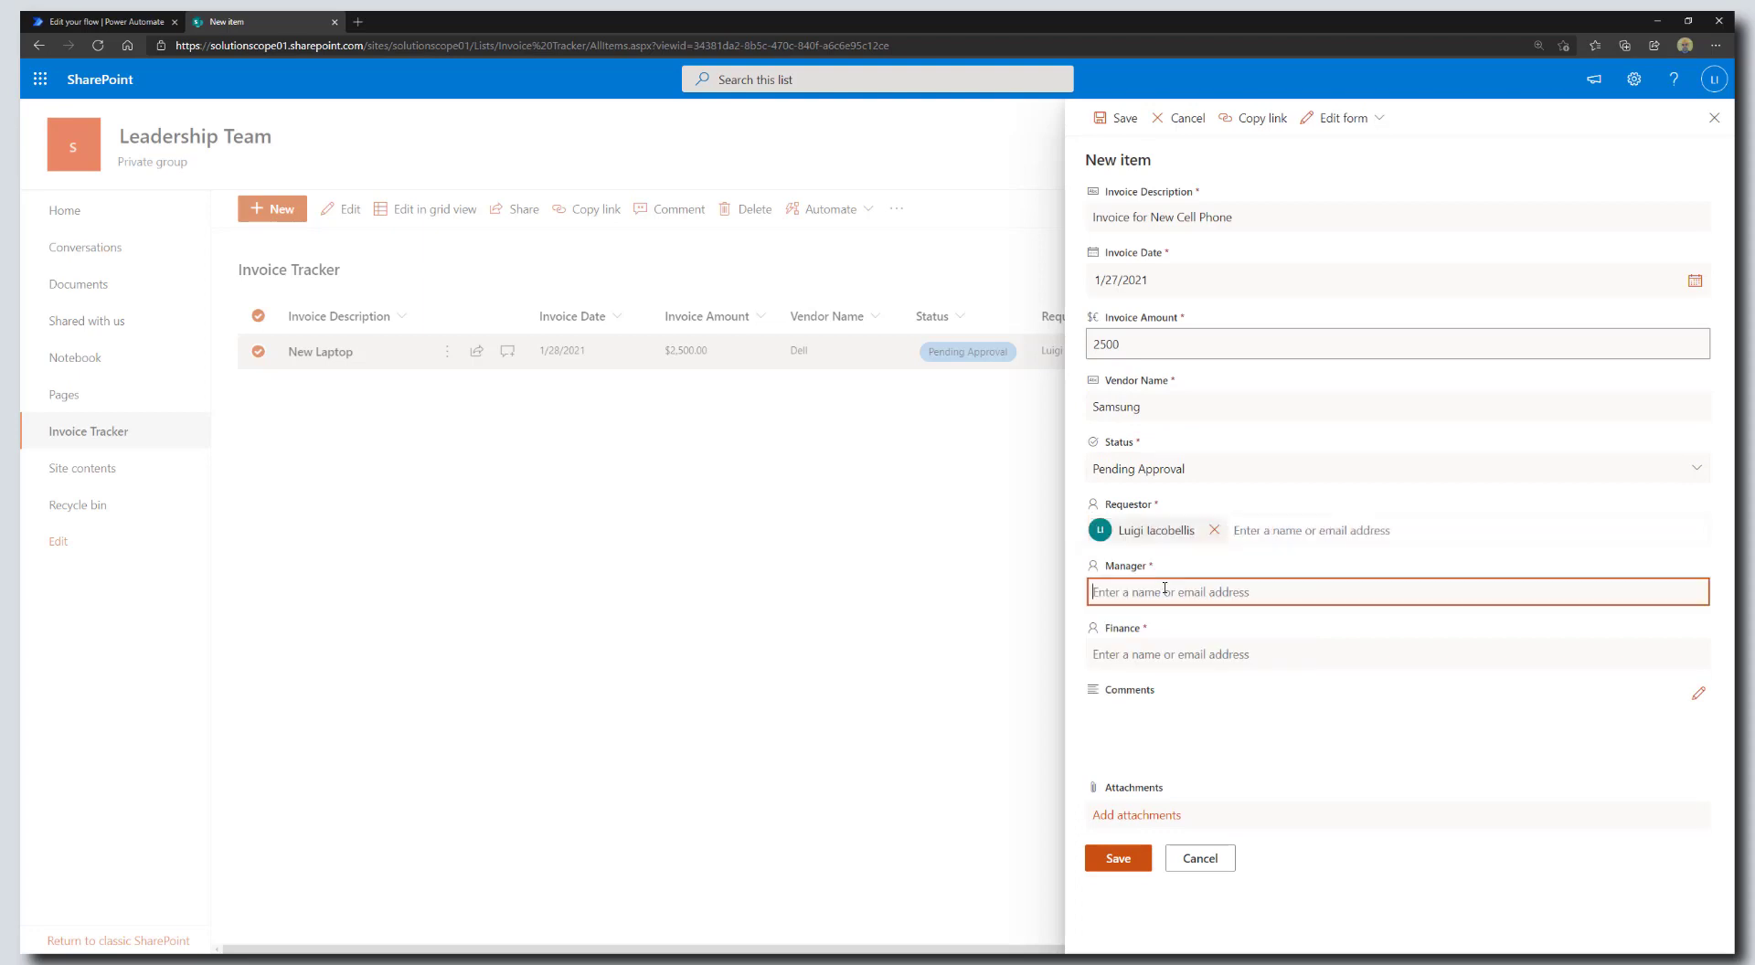
{"action": "type", "text": "Luigi"}
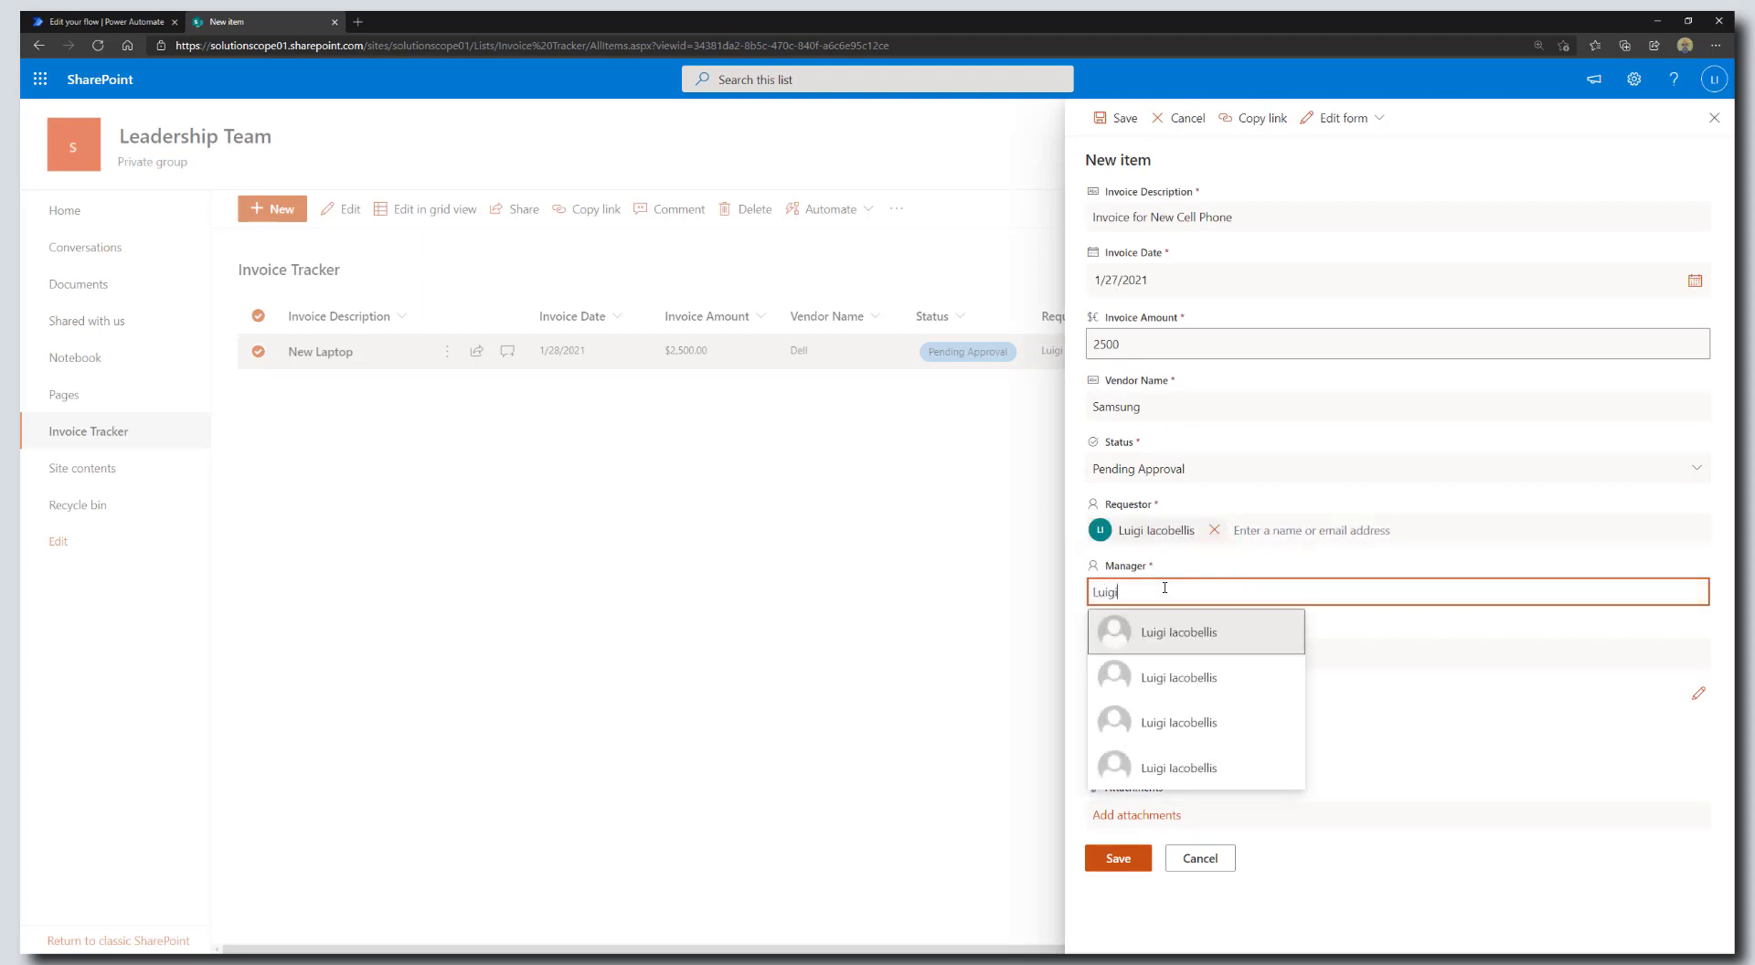
{"action": "left_click", "coordinate": [1163, 639]}
{"action": "type", "text": "Luigi"}
{"action": "left_click", "coordinate": [1237, 696]}
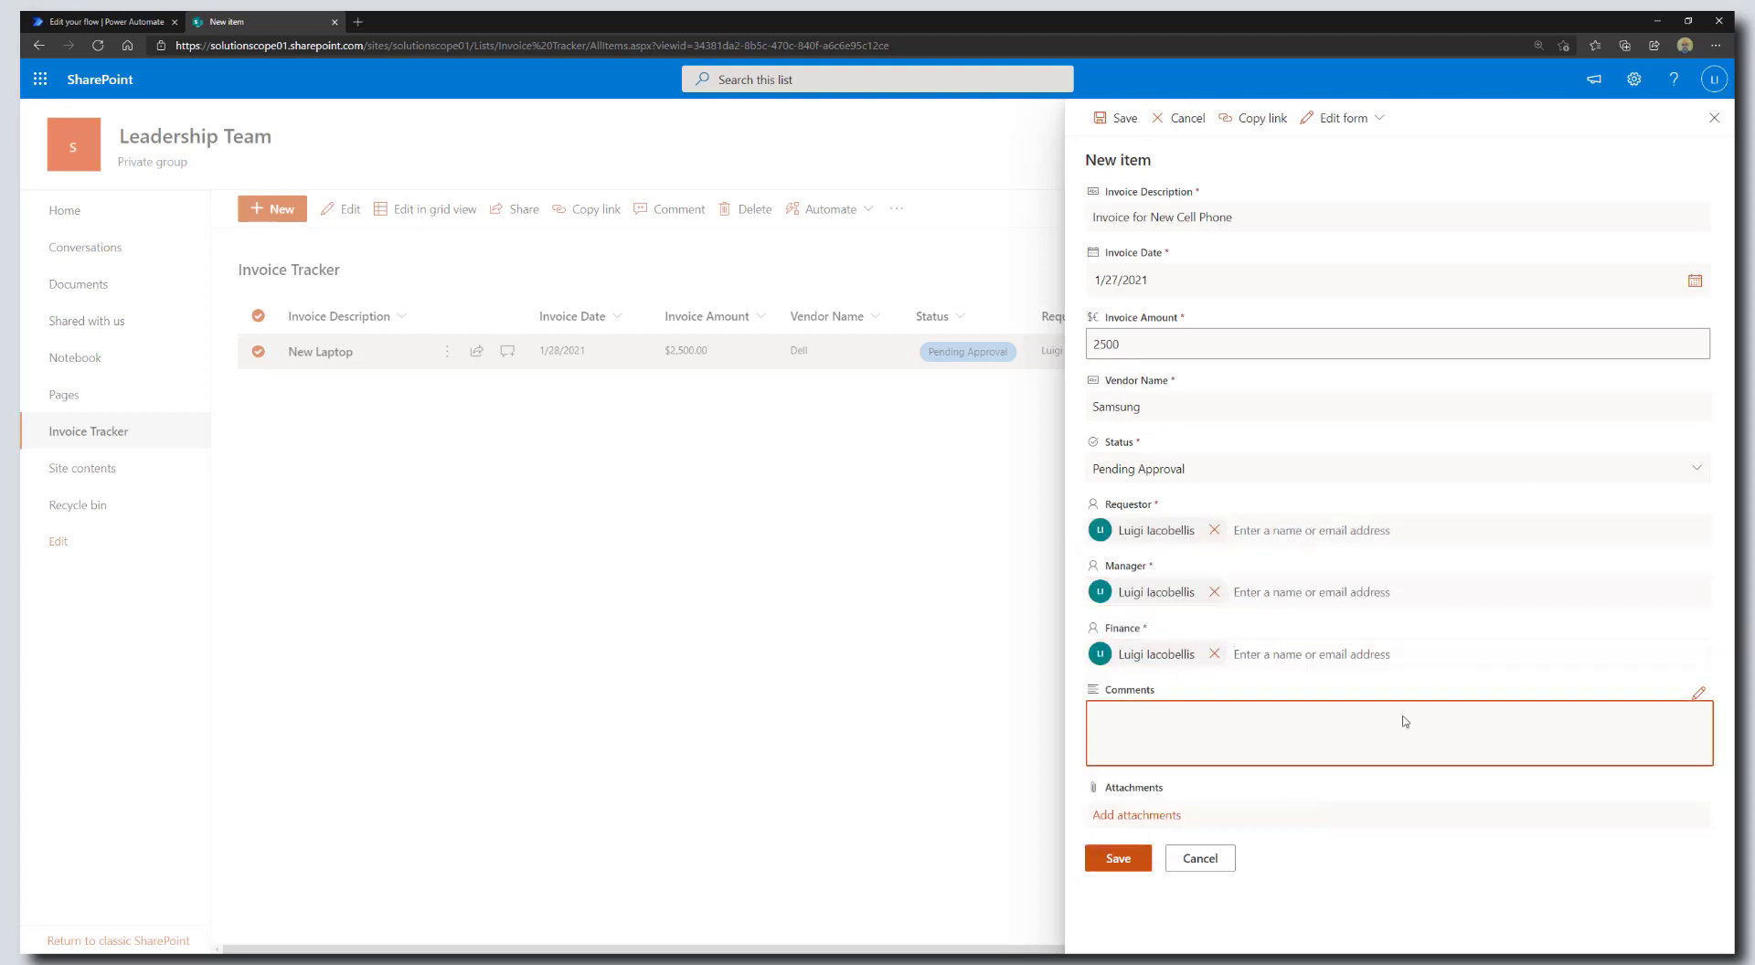
{"action": "left_click", "coordinate": [1116, 860]}
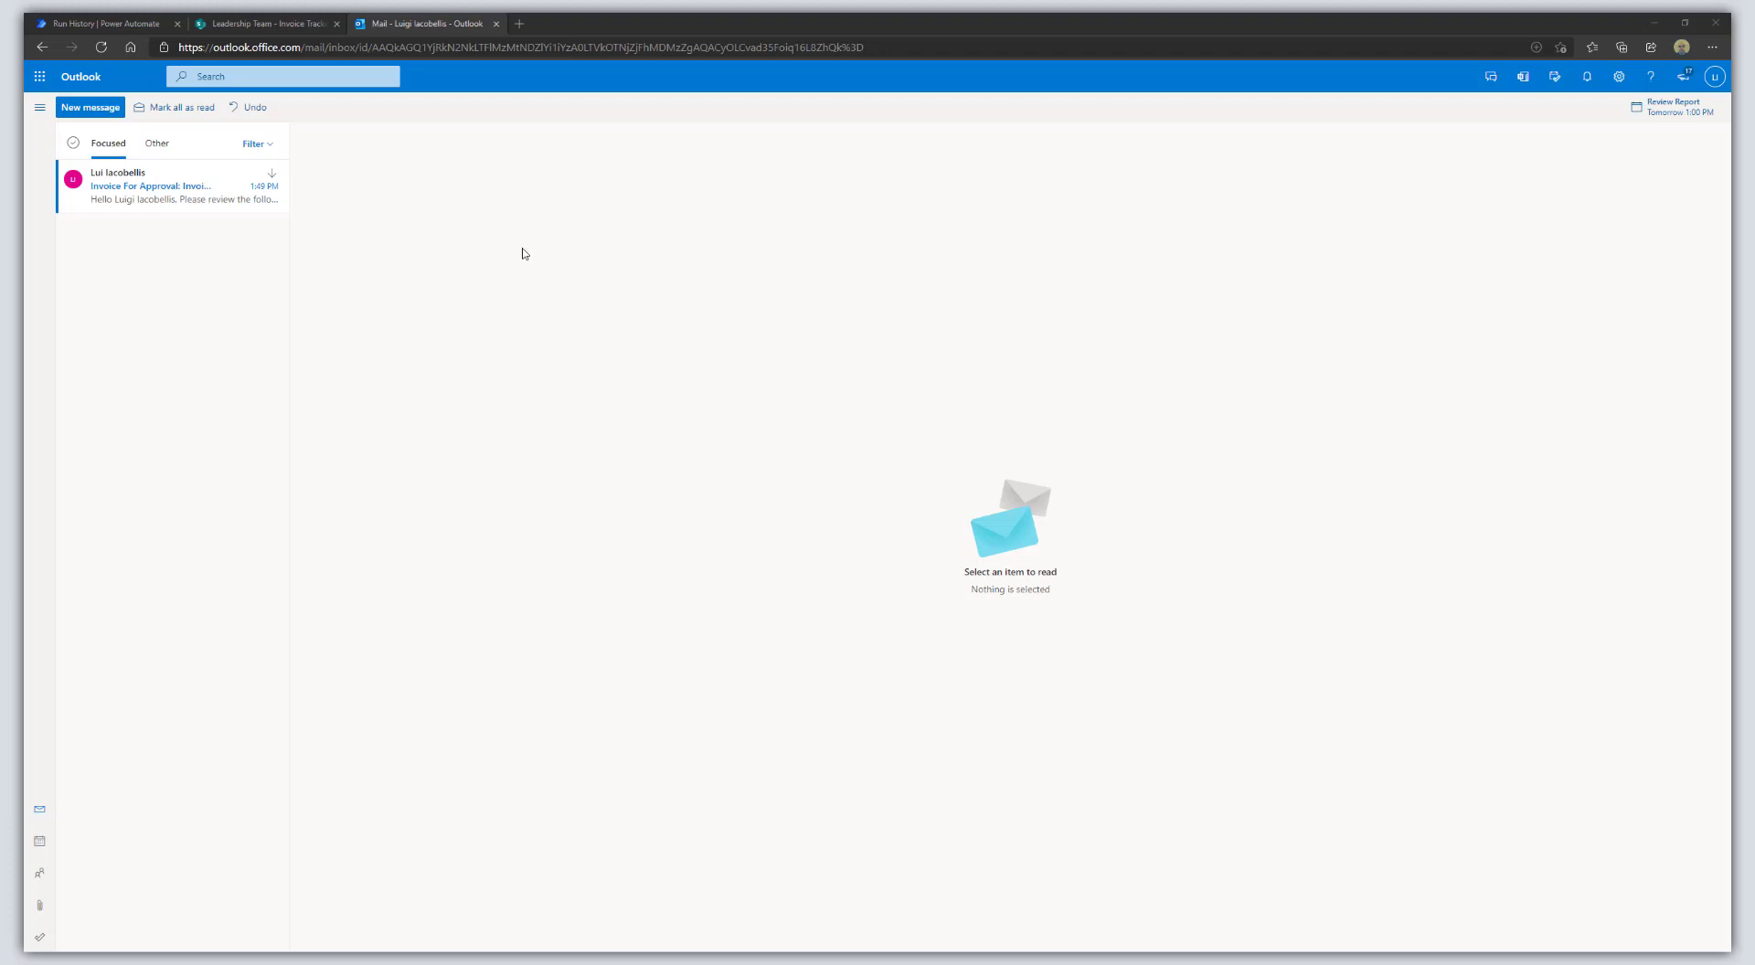
Open the "Invoice For Approval" email in Outlook, and set the cell phone invoice's Status to Approved in the SharePoint list
{"action": "left_click", "coordinate": [129, 194]}
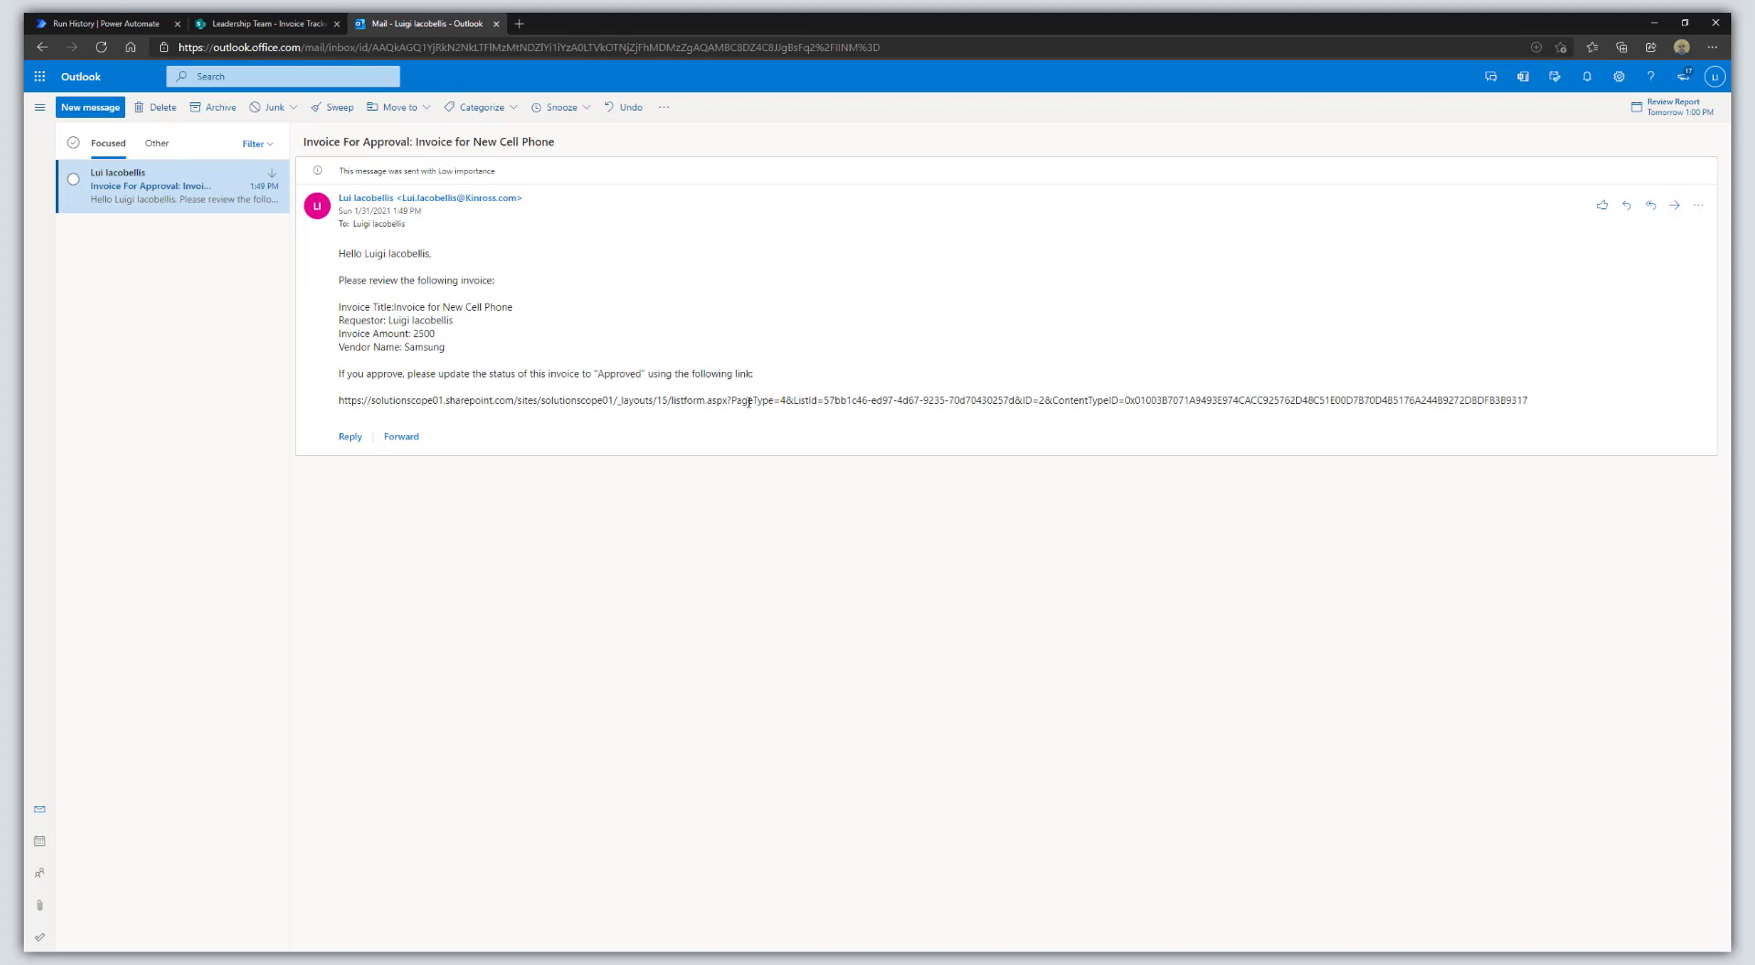
{"action": "left_click", "coordinate": [227, 24]}
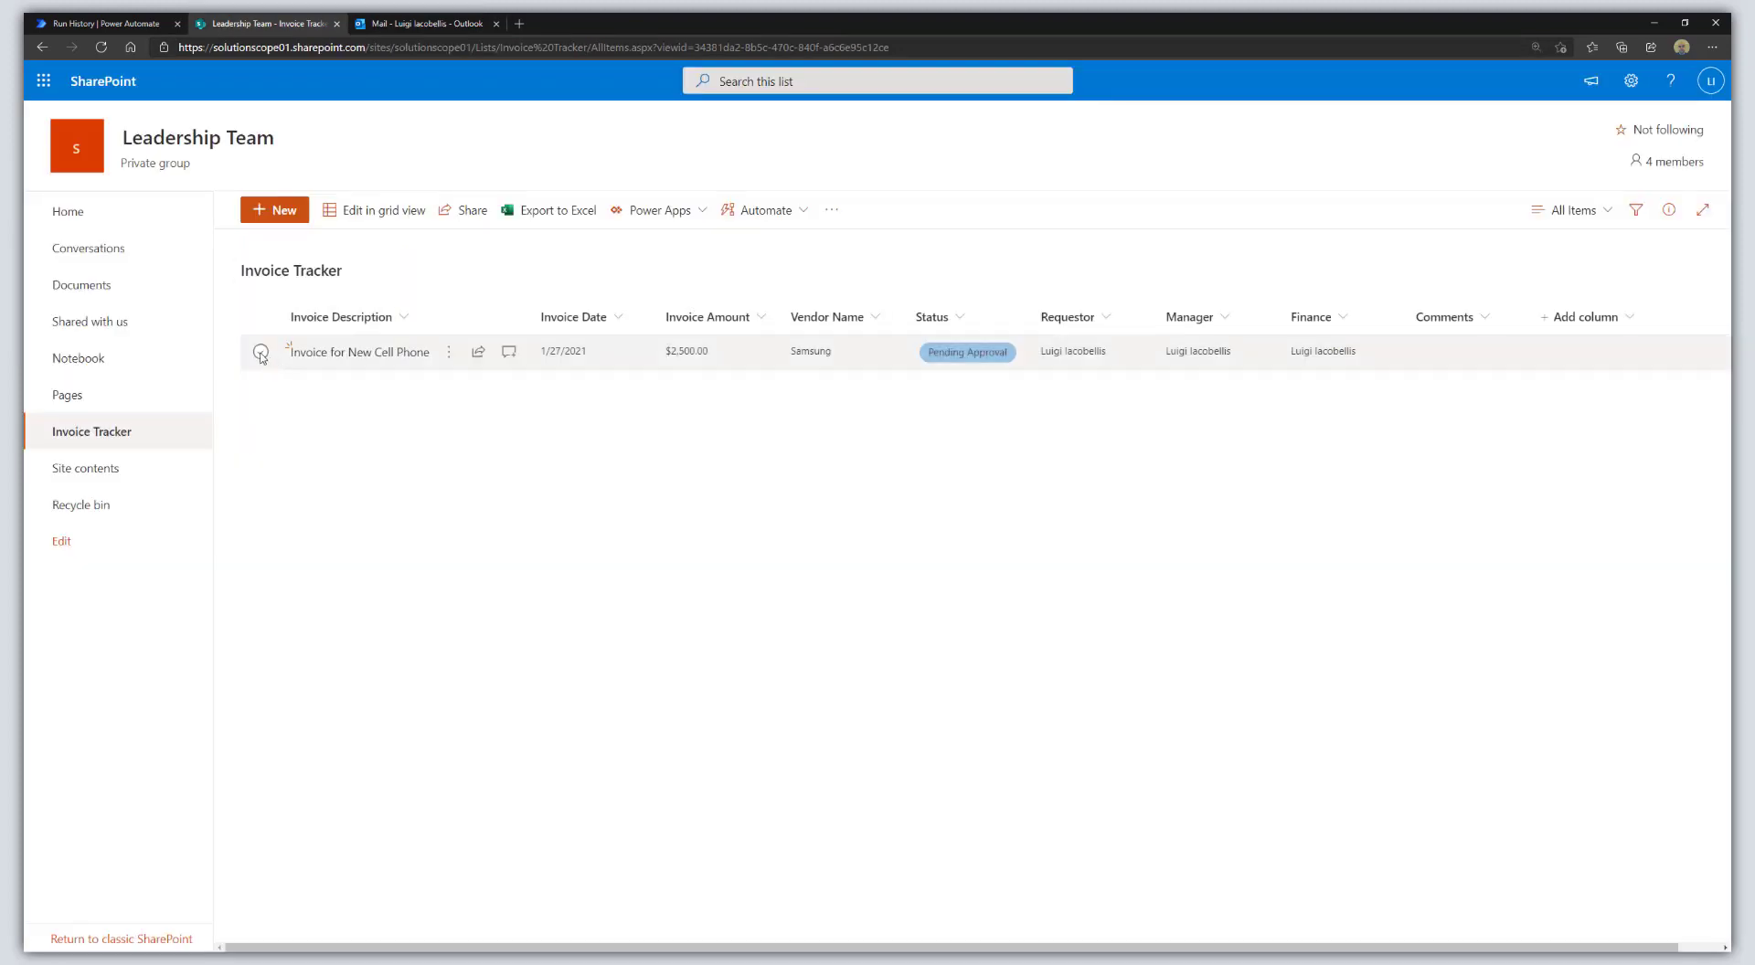
{"action": "left_click", "coordinate": [260, 353]}
{"action": "left_click", "coordinate": [343, 213]}
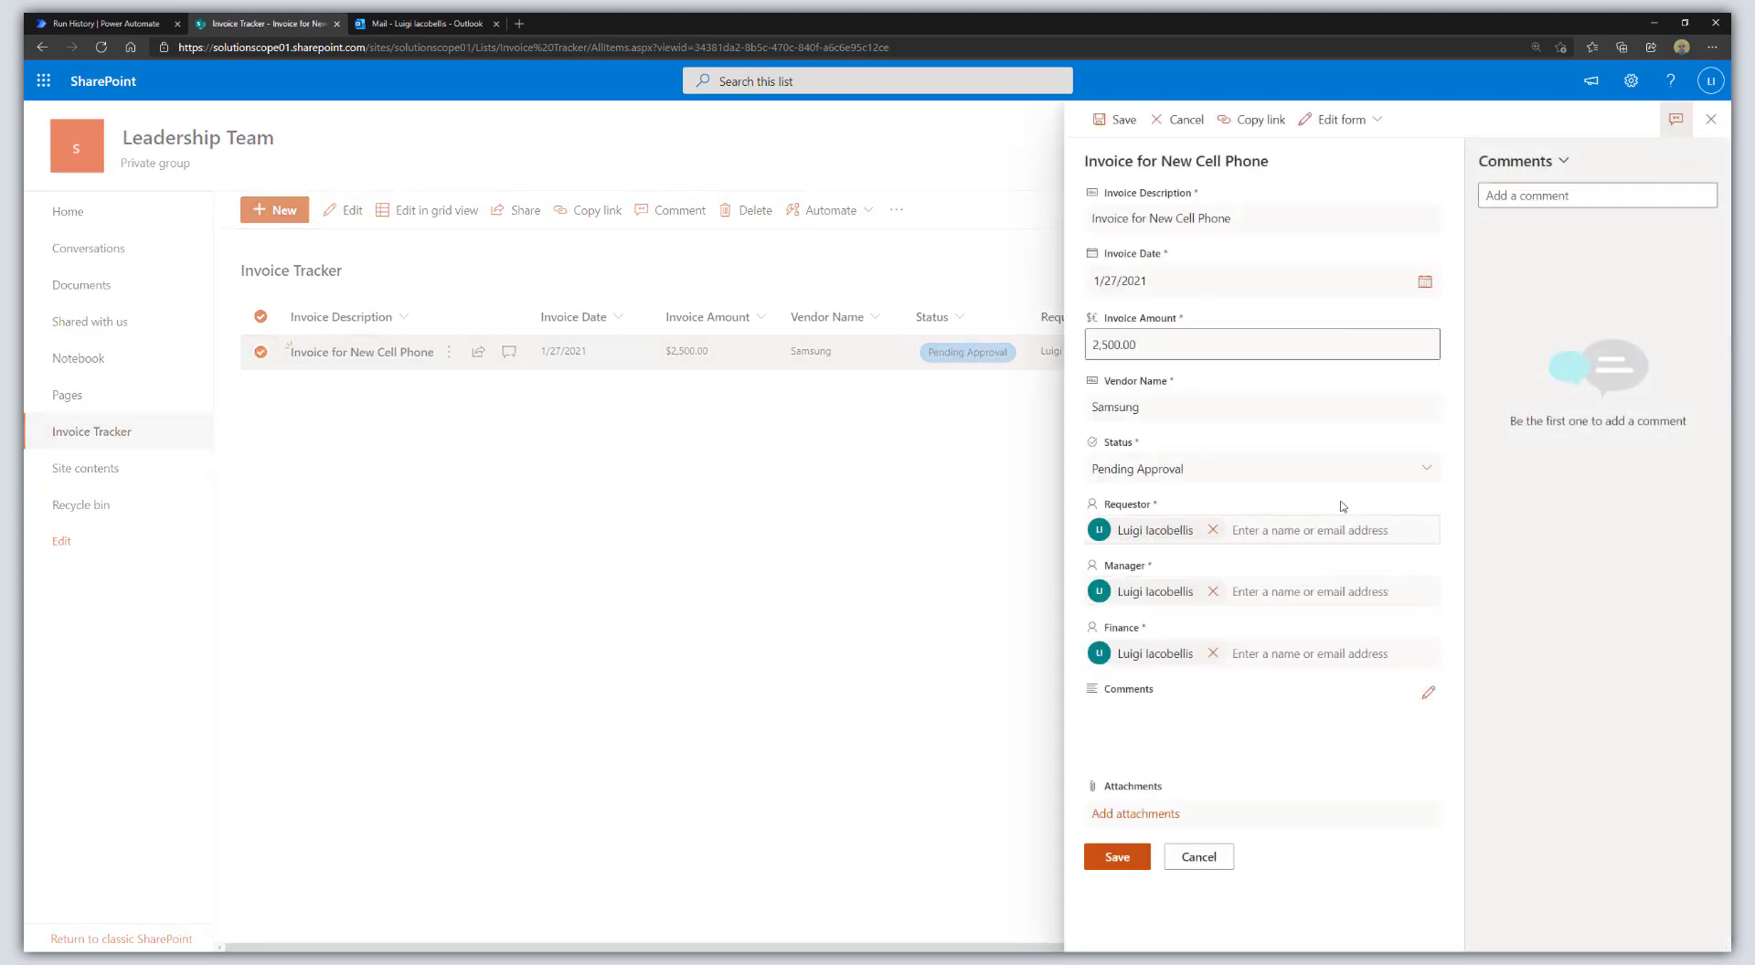
{"action": "left_click", "coordinate": [1421, 470]}
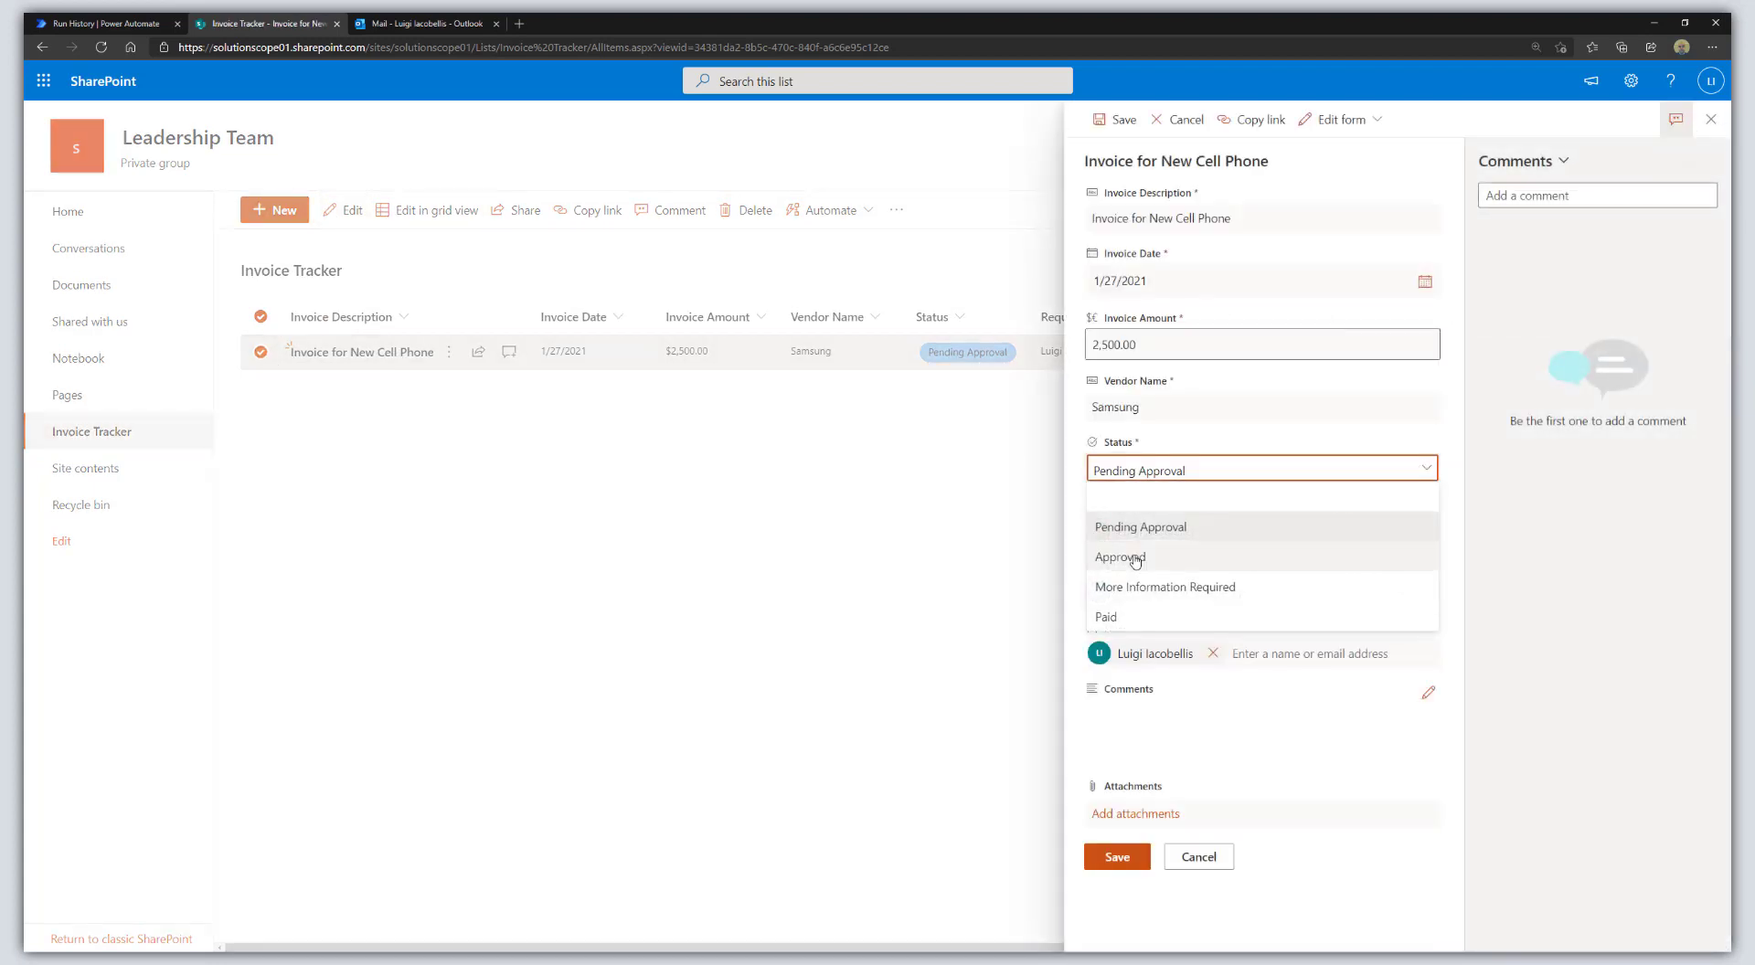
{"action": "left_click", "coordinate": [1134, 560]}
{"action": "left_click", "coordinate": [1133, 859]}
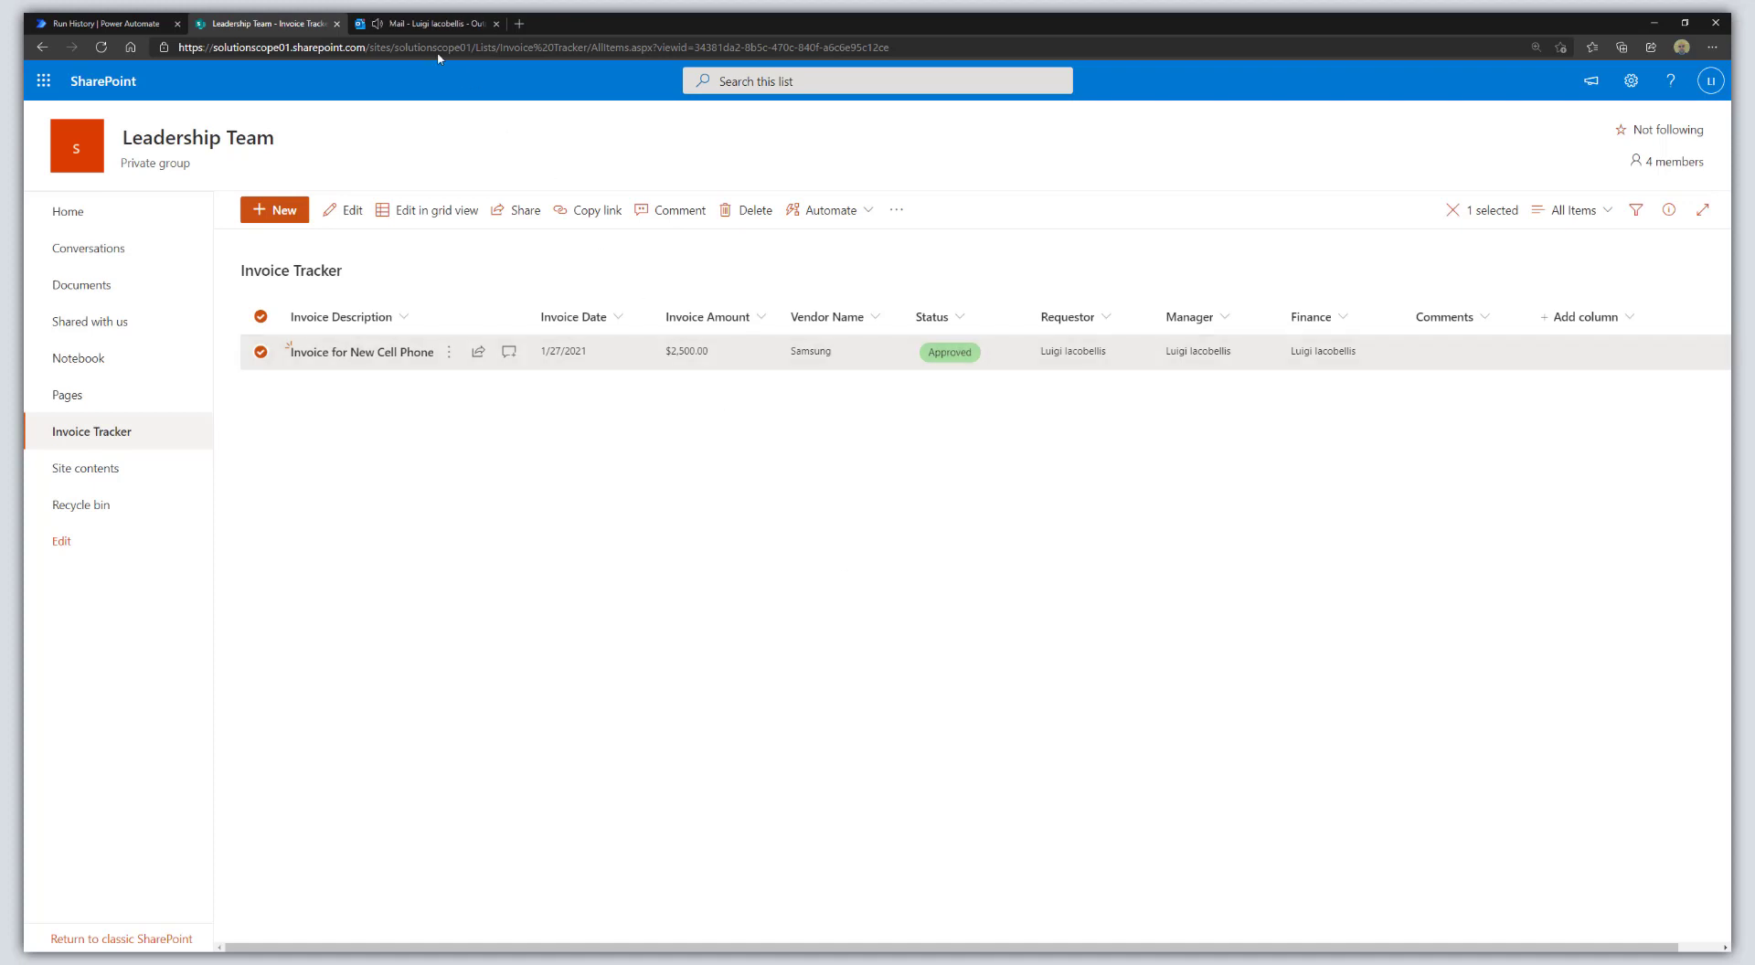
Open the "Review Invoice for Payment" email in Outlook, and change the cell phone invoice's Status to More Information Required in SharePoint
{"action": "left_click", "coordinate": [419, 25]}
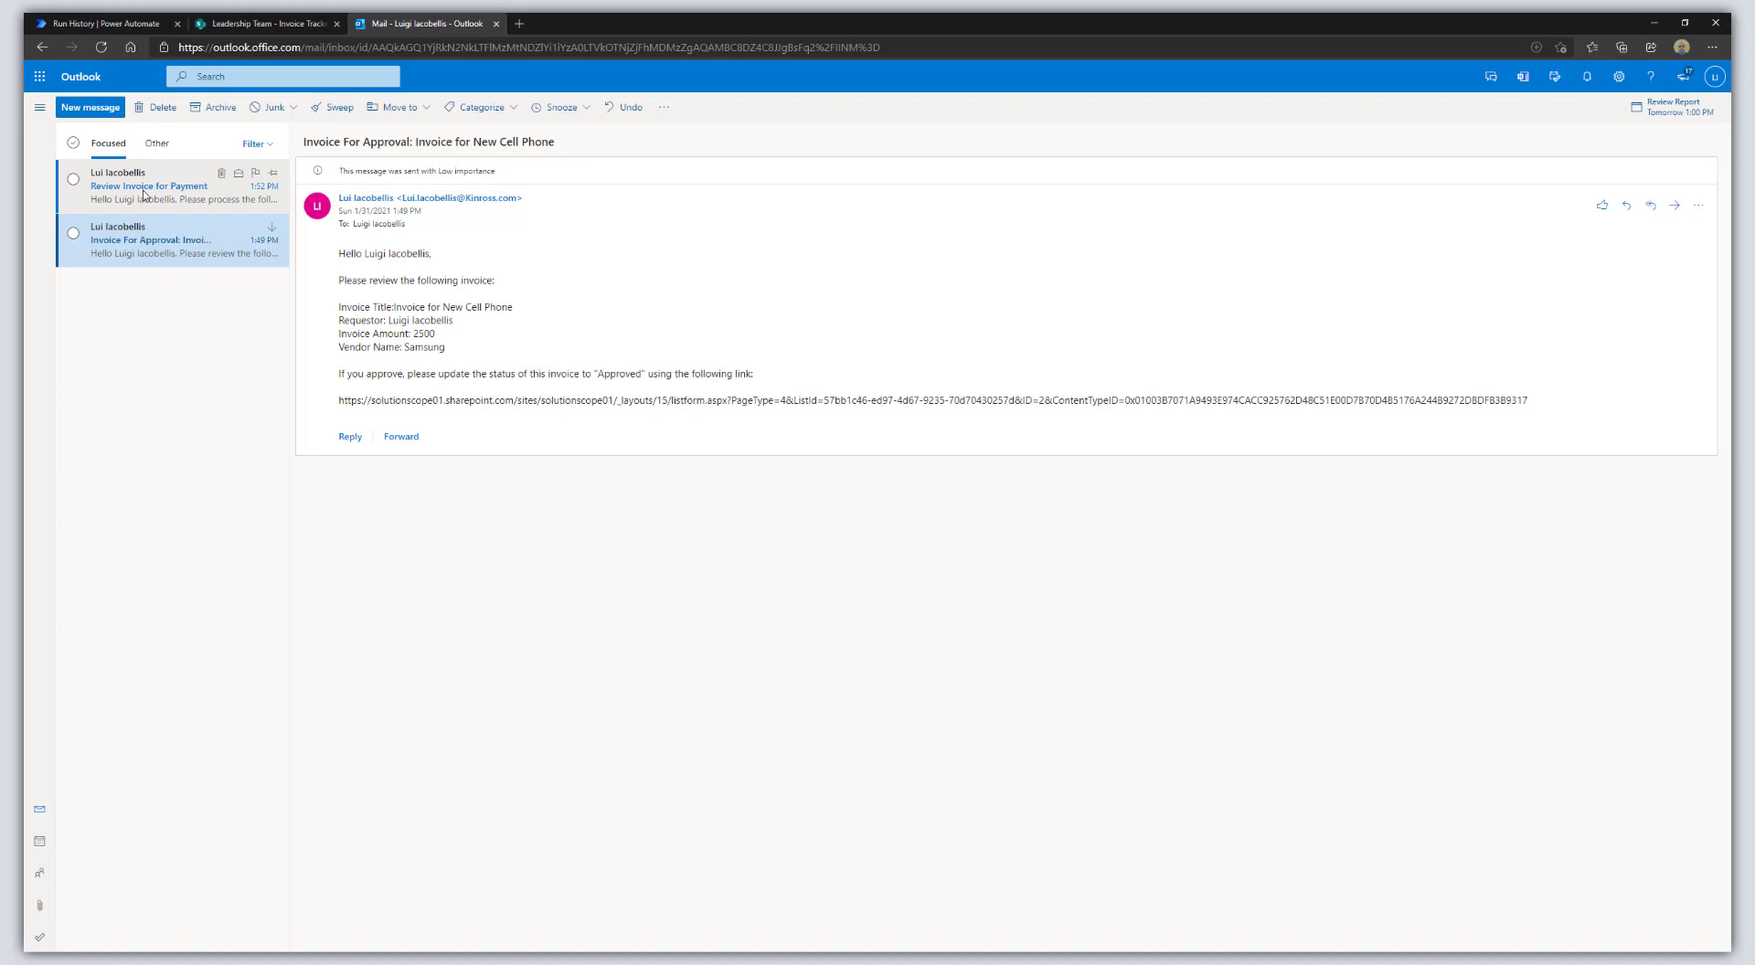
{"action": "left_click", "coordinate": [144, 194]}
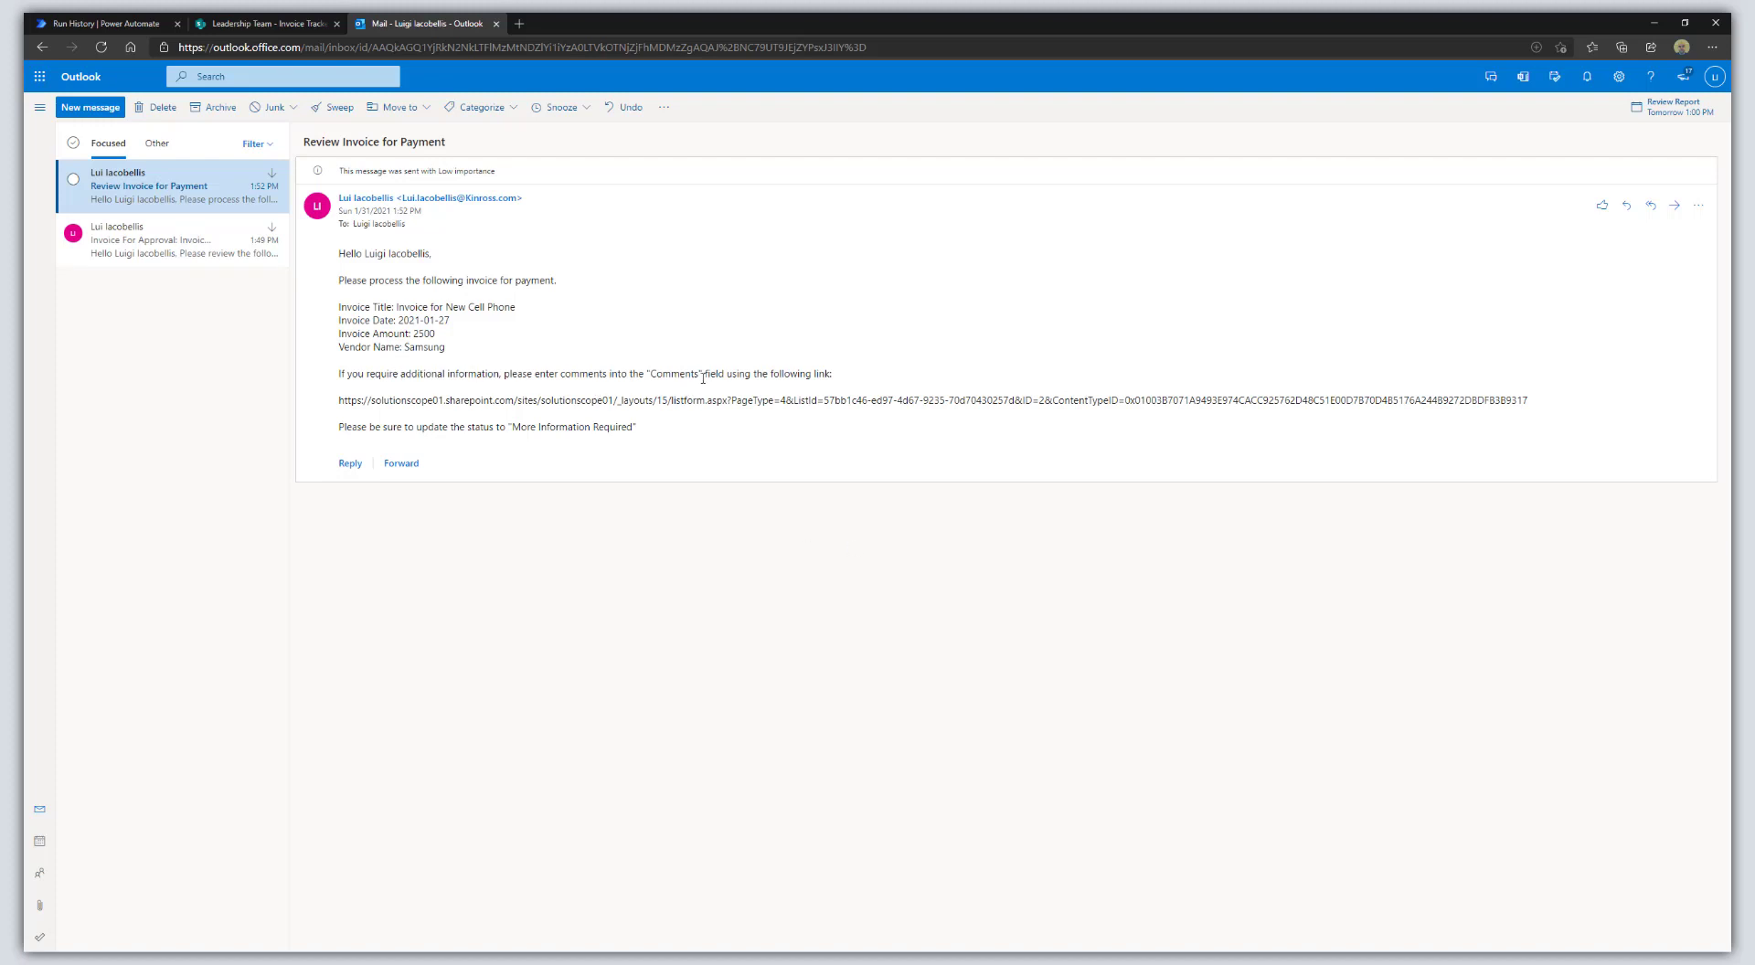
{"action": "left_click", "coordinate": [271, 18]}
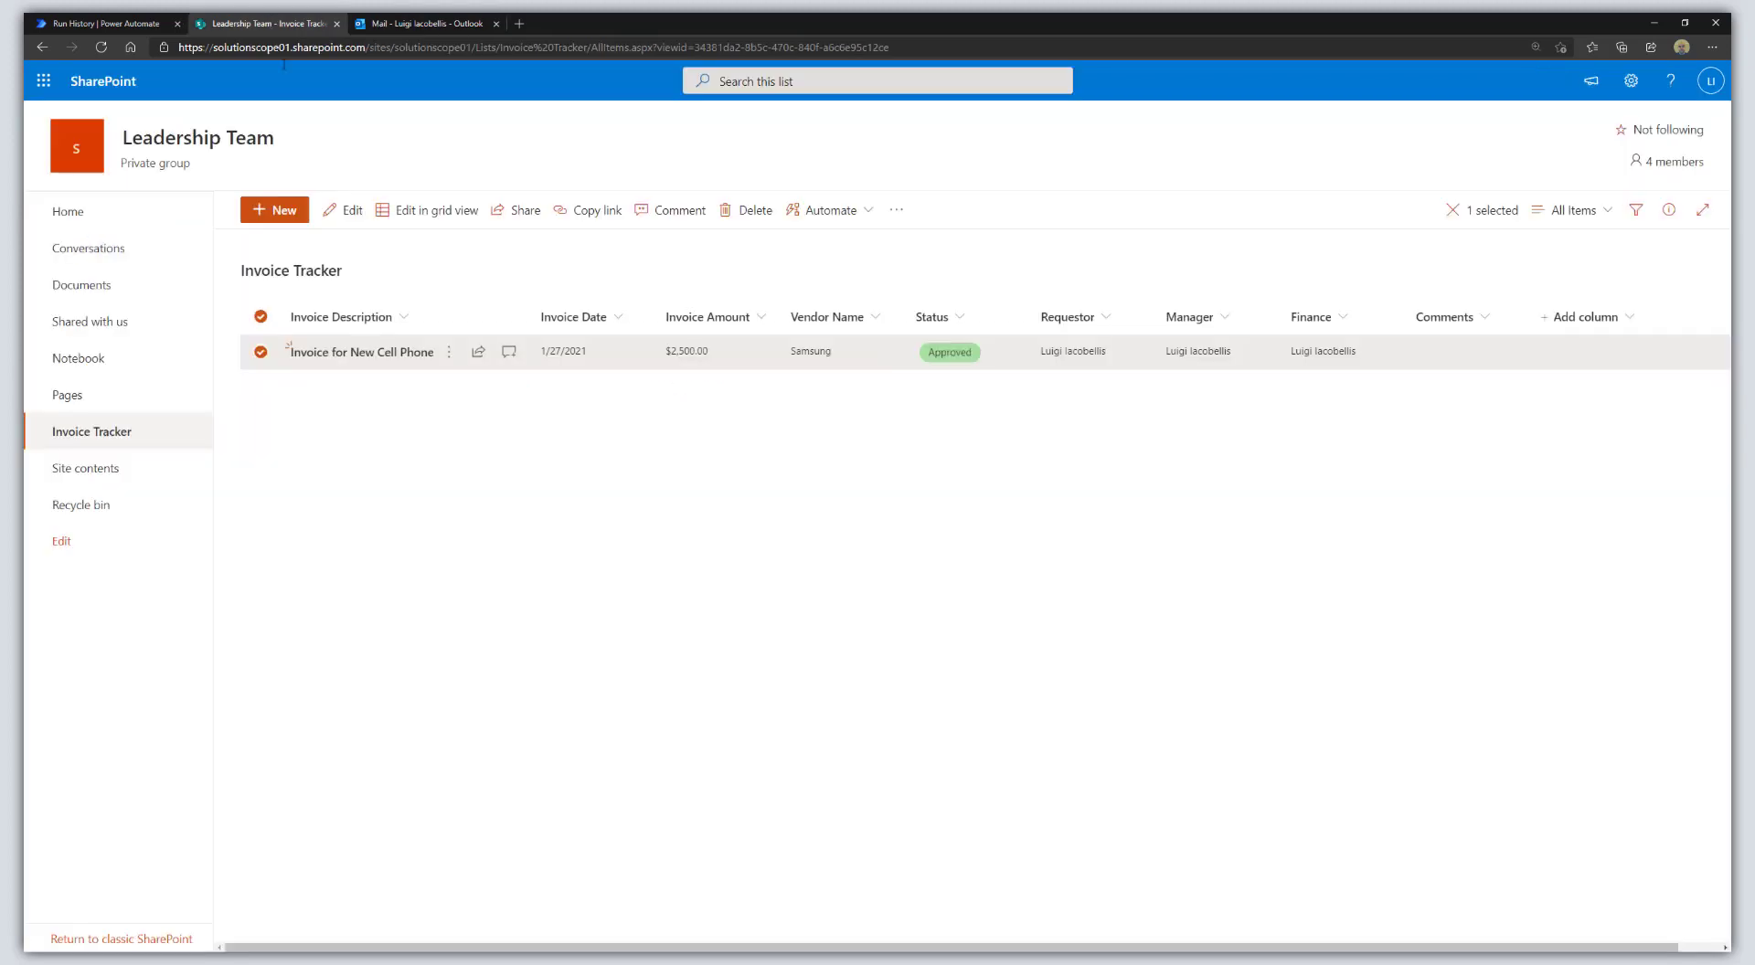
{"action": "left_click", "coordinate": [344, 214]}
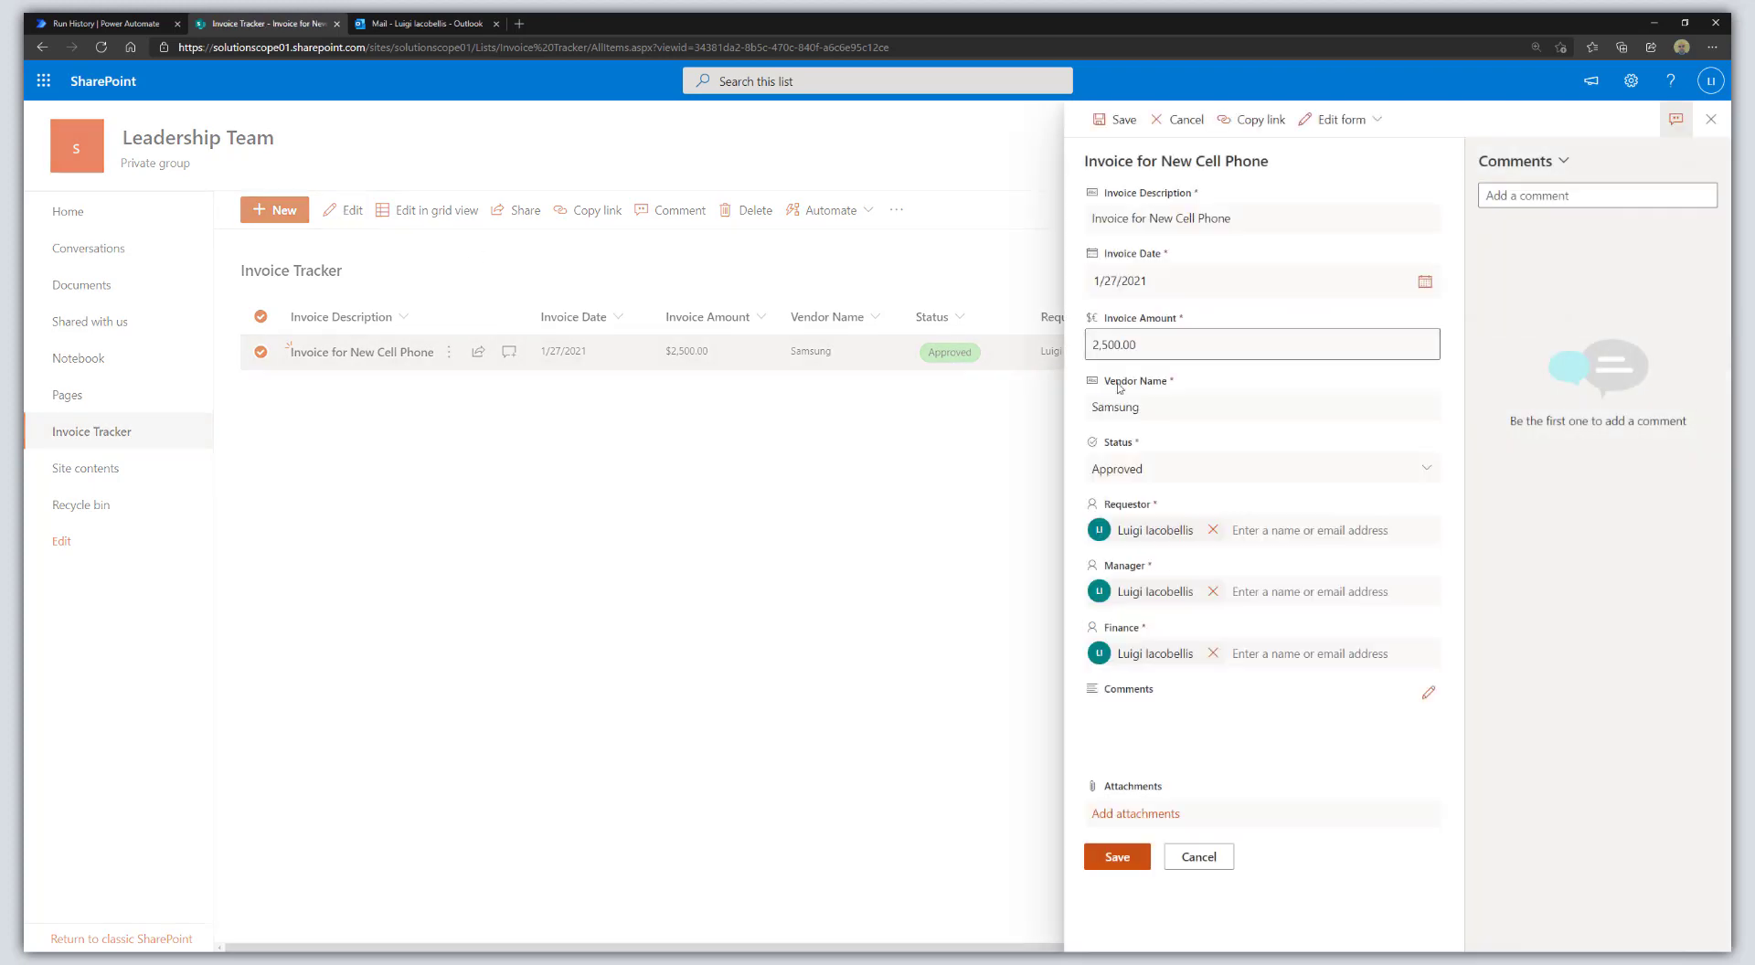
{"action": "left_click", "coordinate": [1430, 474]}
{"action": "left_click", "coordinate": [1197, 587]}
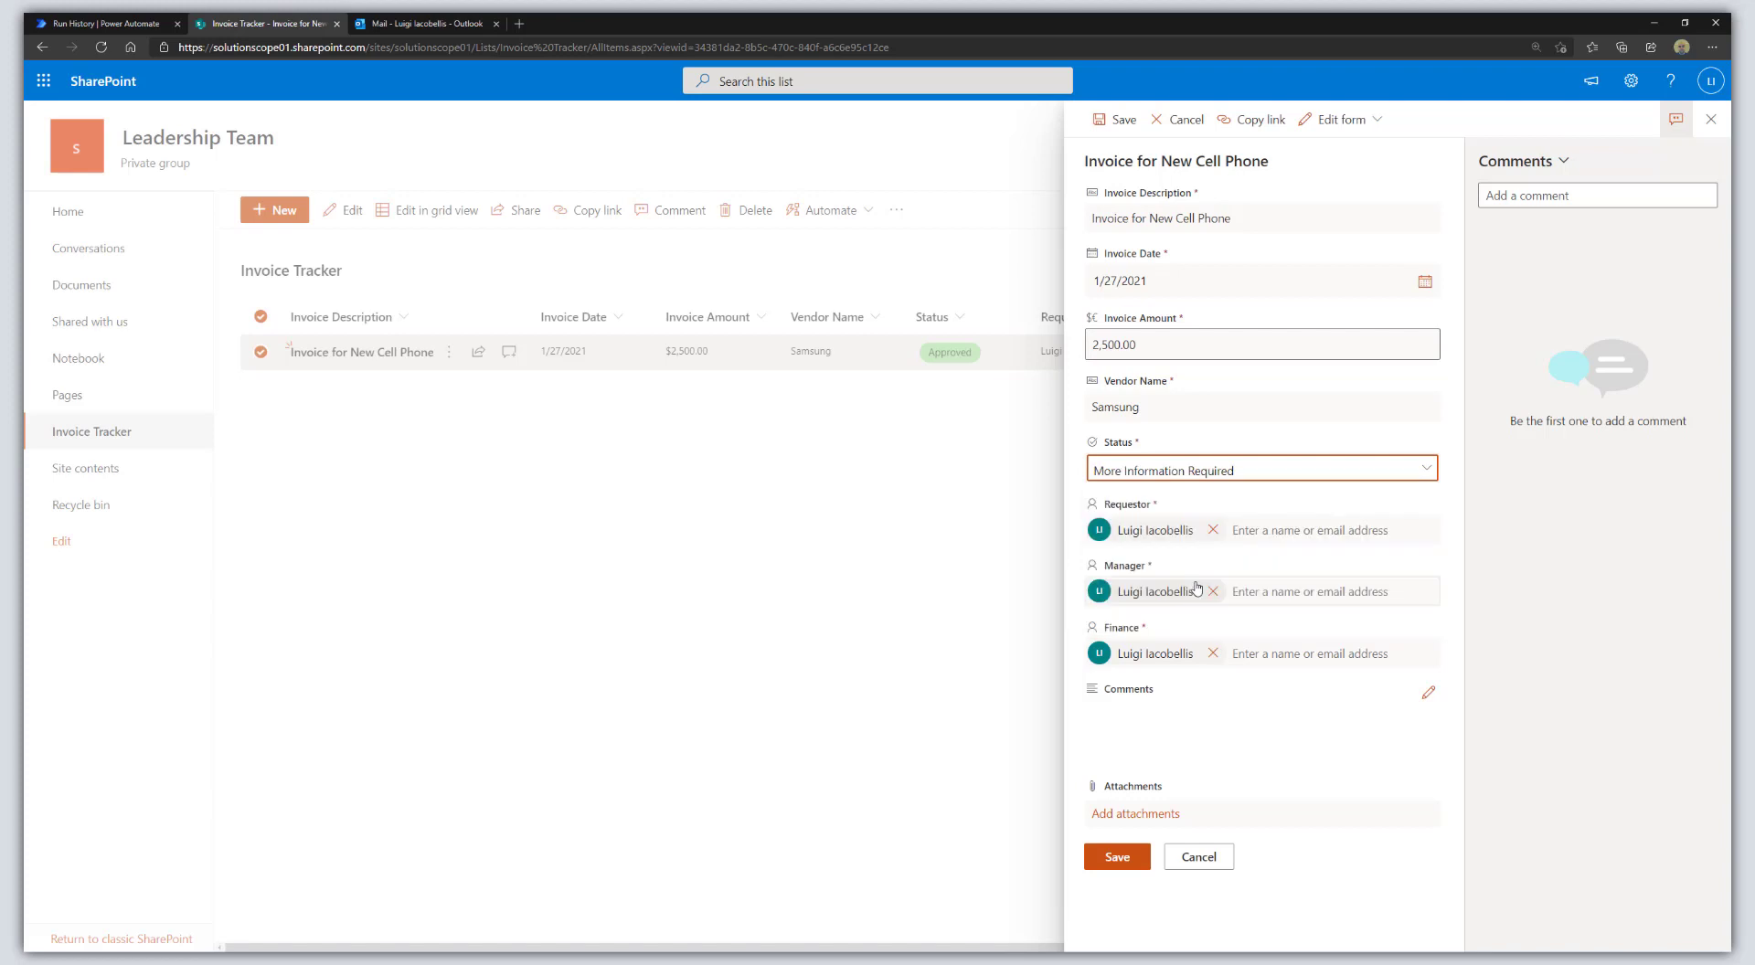
Enter "Please be sure to attach the invoice PDF to this record." in the invoice's Comments field and save the item
{"action": "left_click", "coordinate": [1427, 696]}
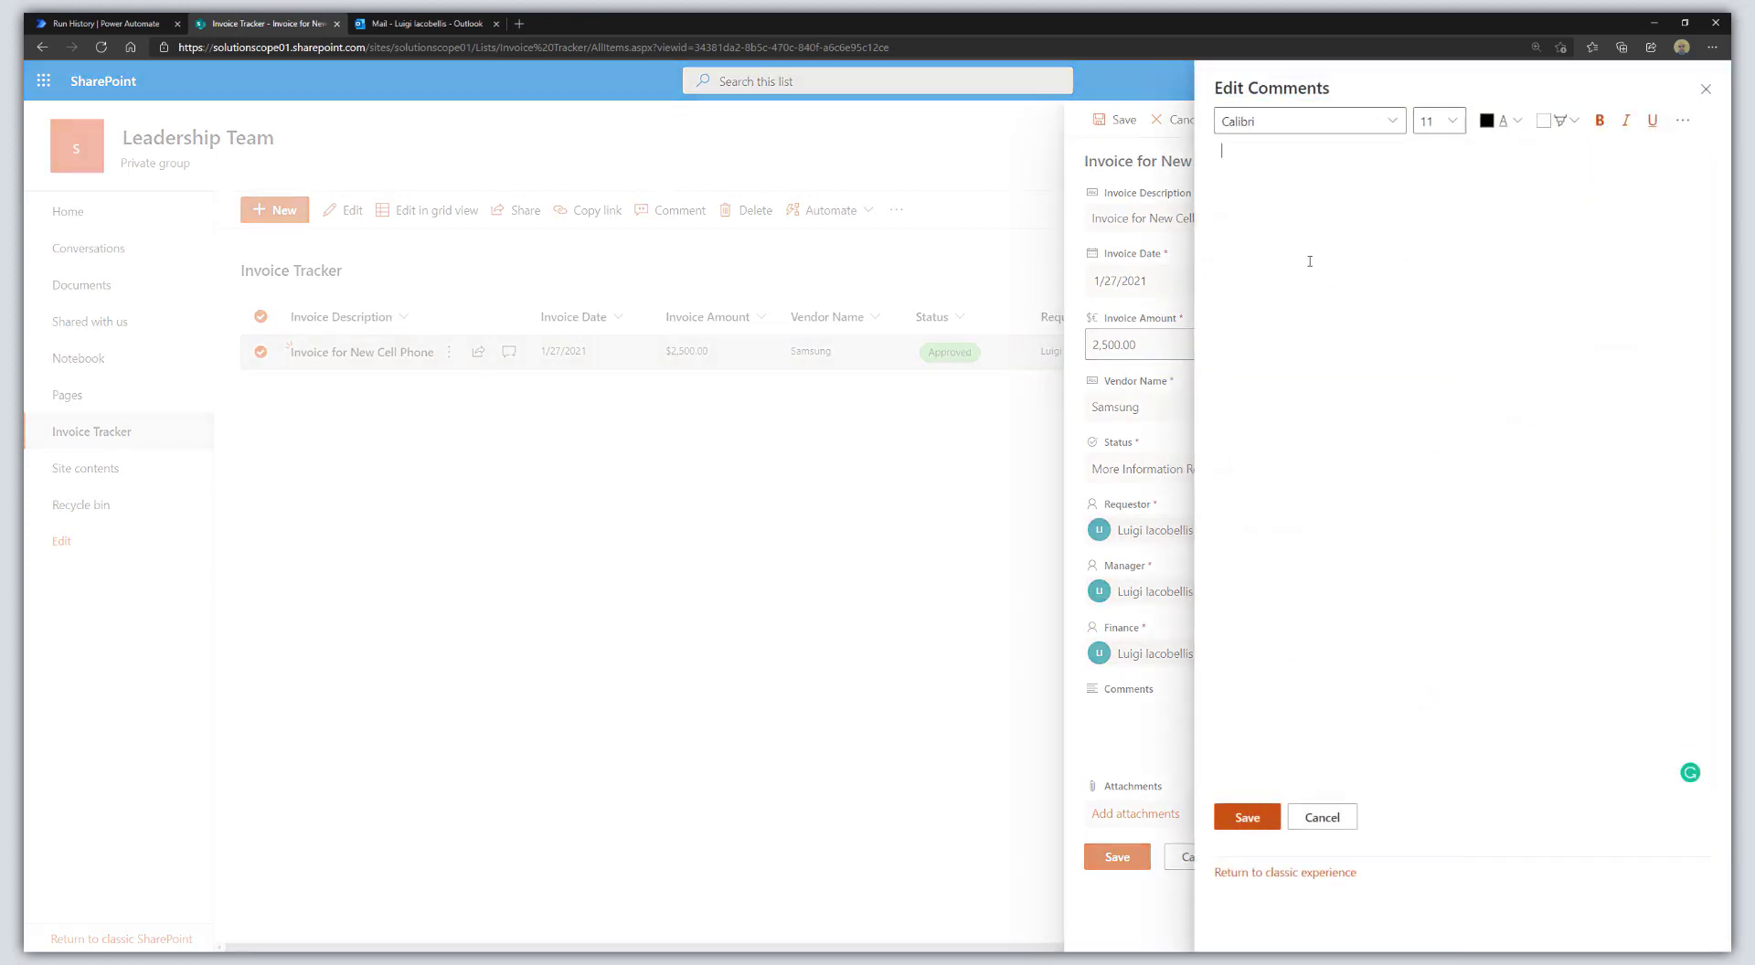
{"action": "type", "text": "Please be sure to attach the invoice PDF to this record."}
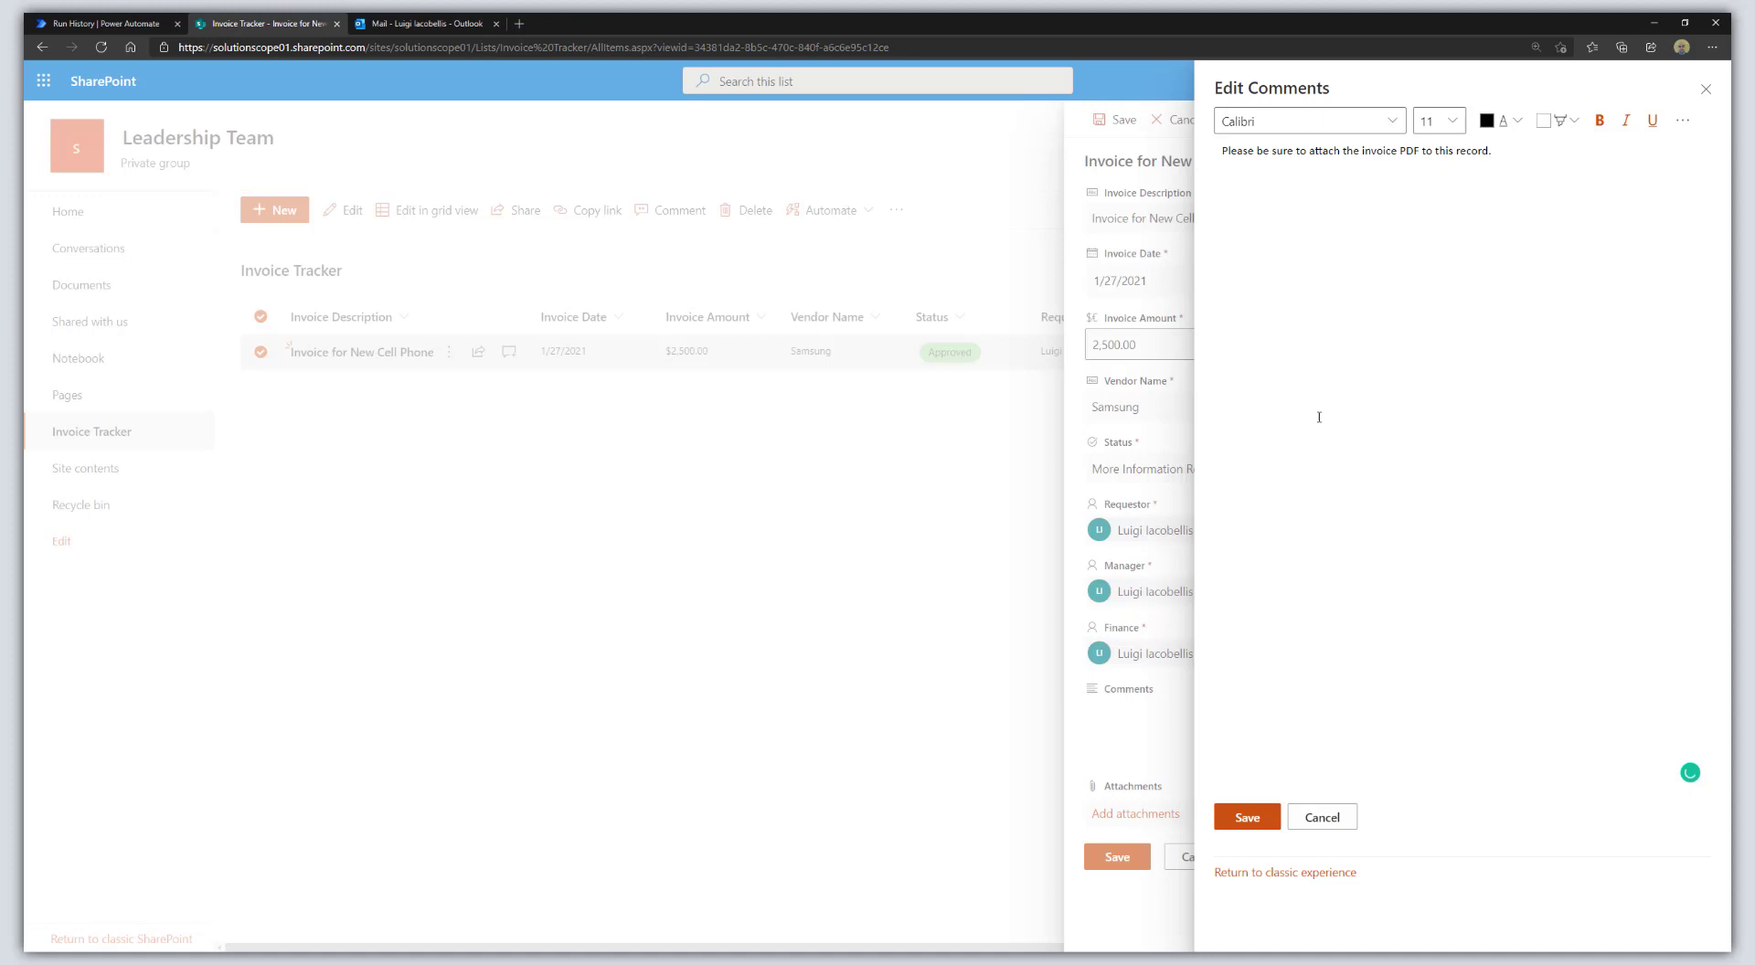
{"action": "left_click", "coordinate": [1245, 820]}
{"action": "left_click", "coordinate": [1120, 859]}
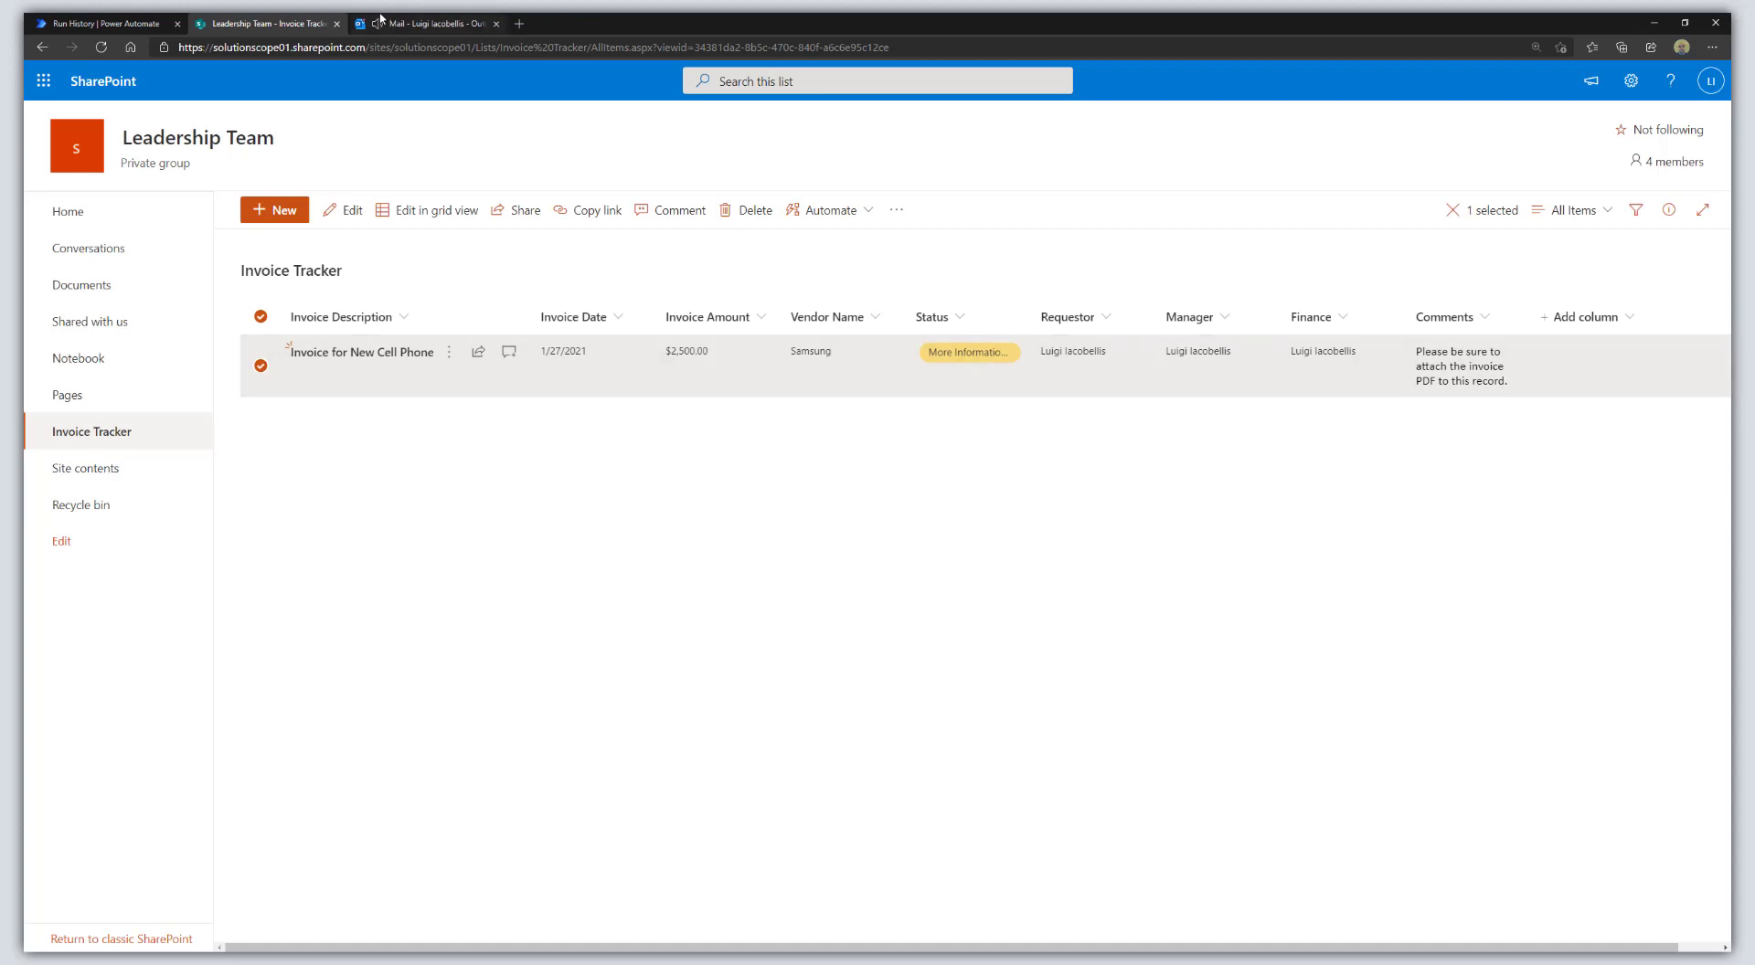
Check the comment text in the "Invoice Requires More Information" email in Outlook and return to the SharePoint Invoice Tracker list
{"action": "left_click", "coordinate": [429, 23]}
{"action": "left_click", "coordinate": [170, 189]}
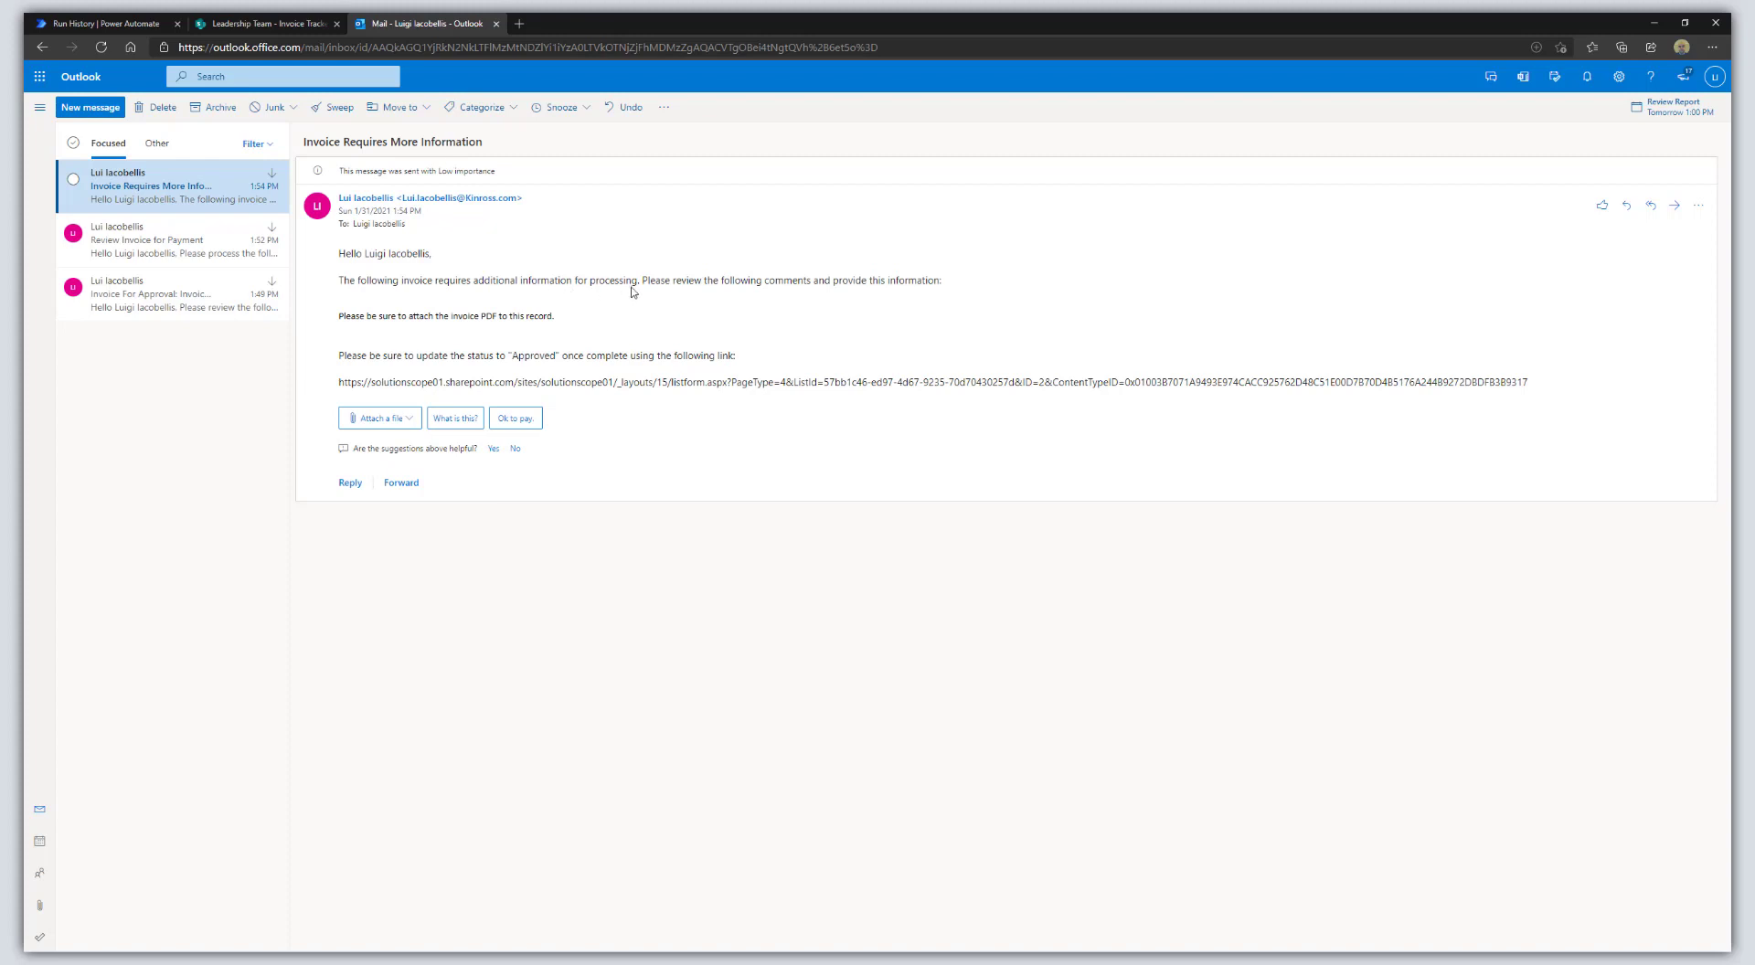
{"action": "left_click_drag", "start_coordinate": [339, 316], "coordinate": [555, 317]}
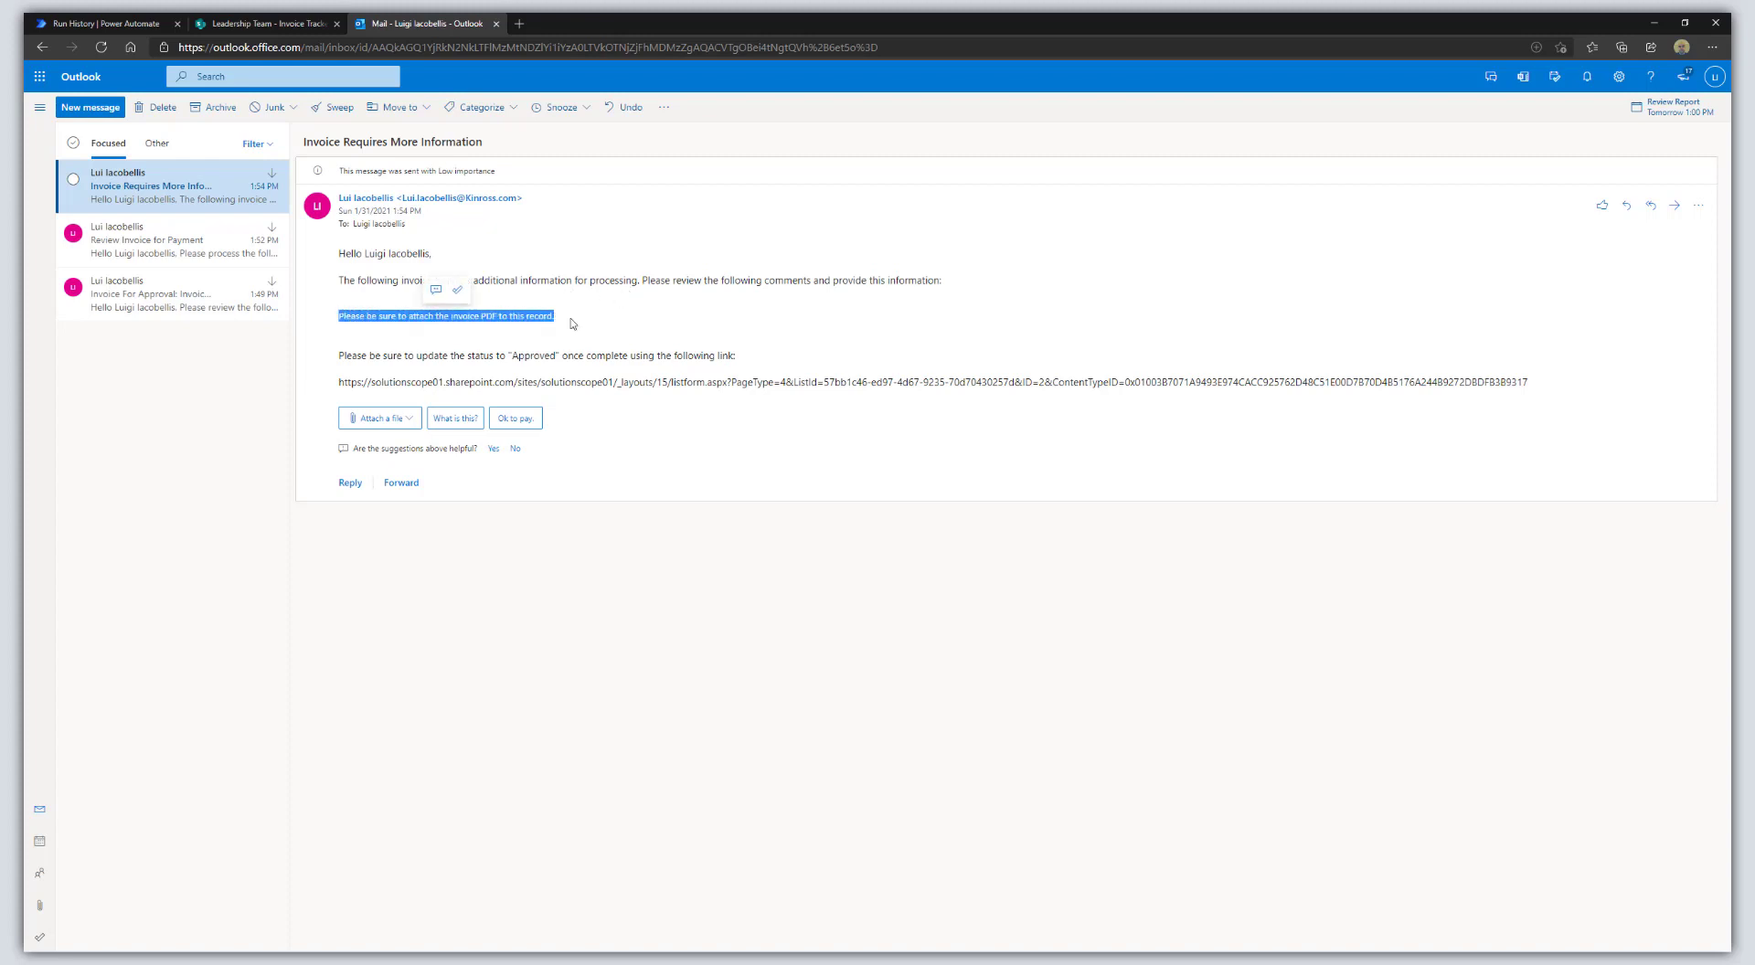
{"action": "left_click", "coordinate": [577, 323]}
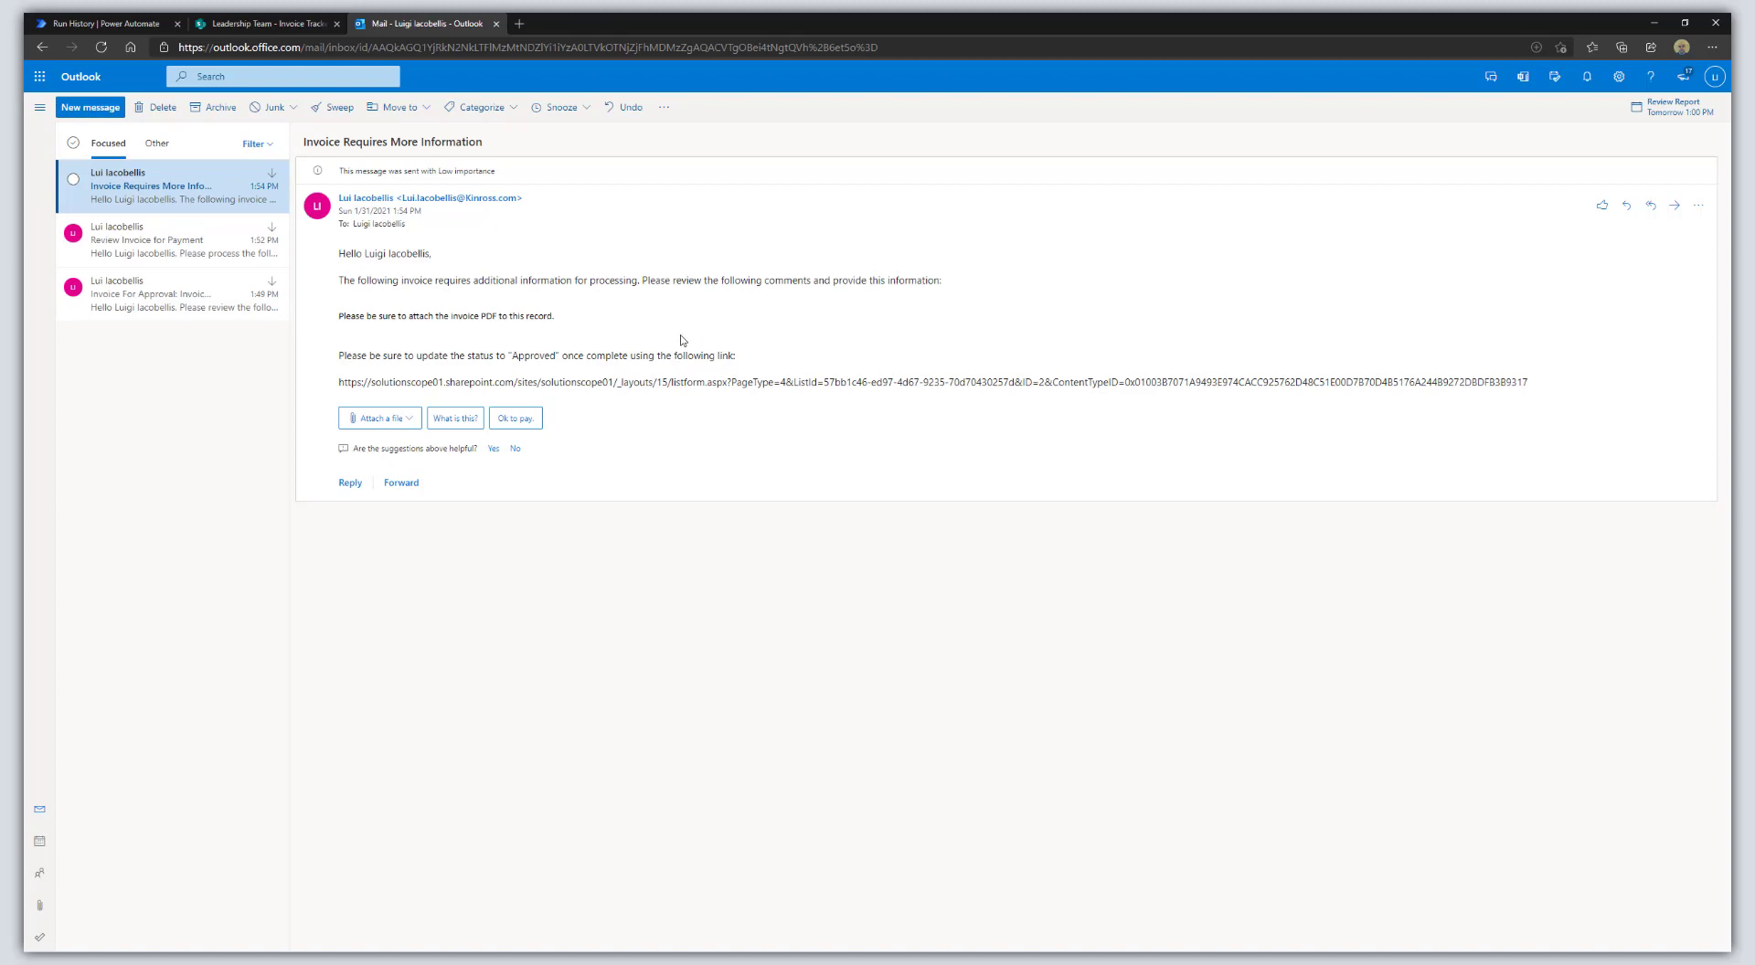
{"action": "left_click", "coordinate": [252, 26]}
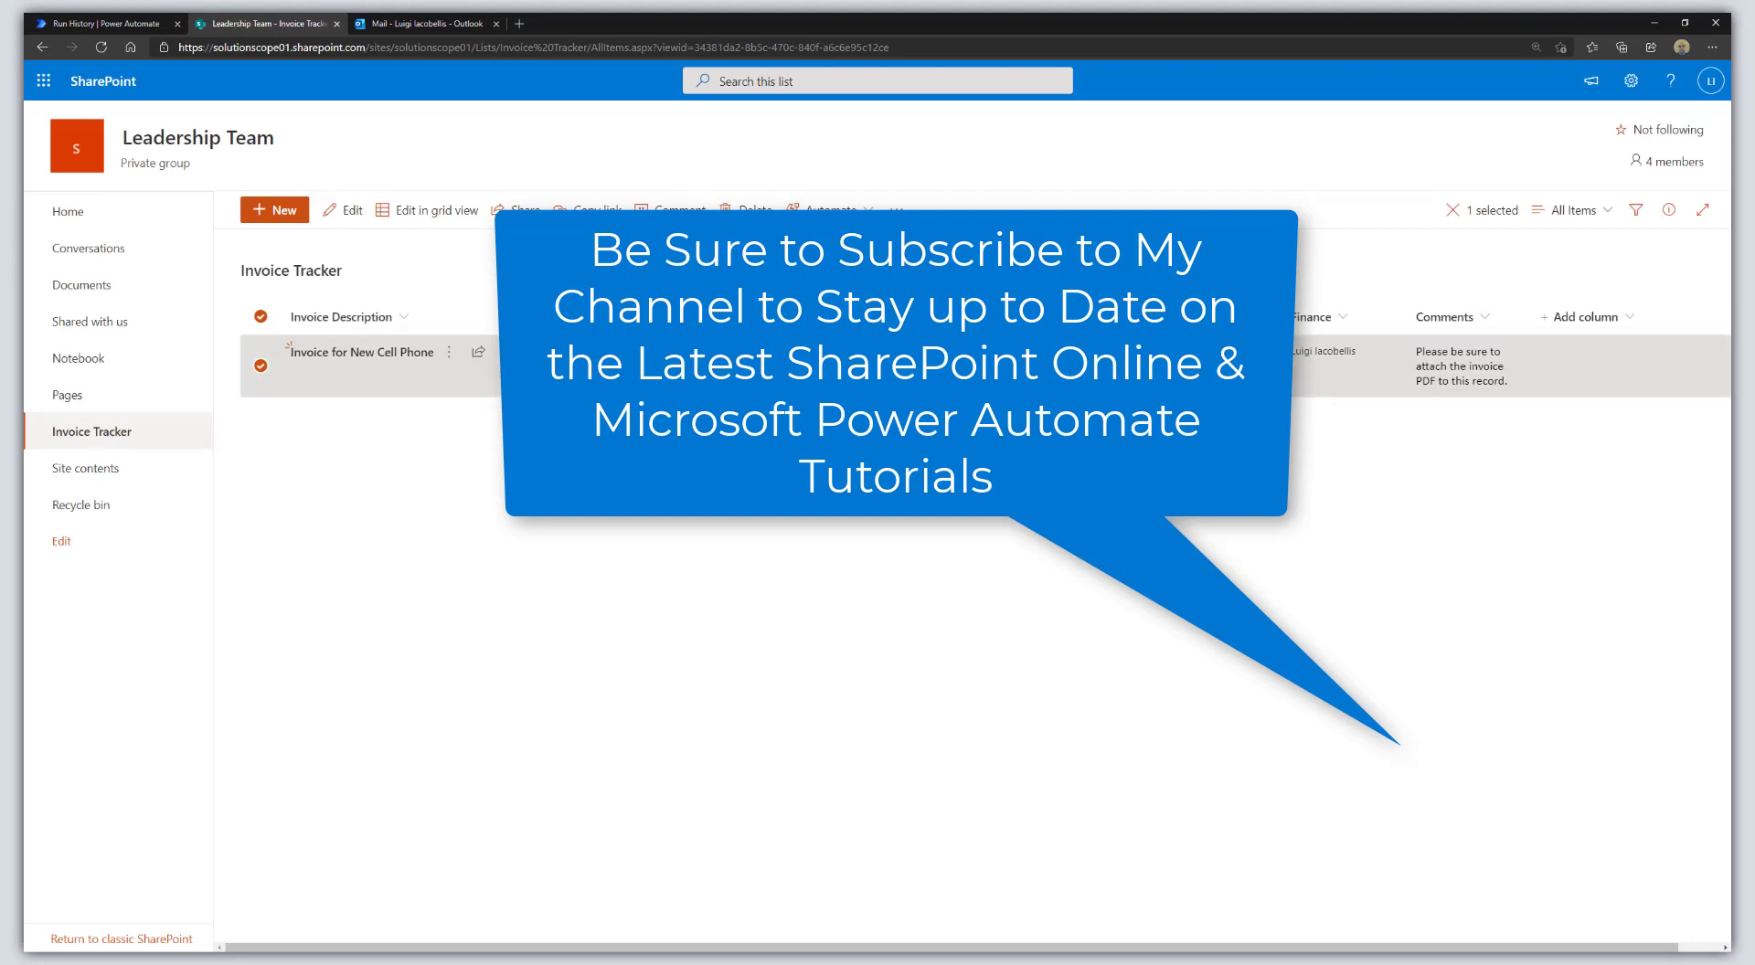